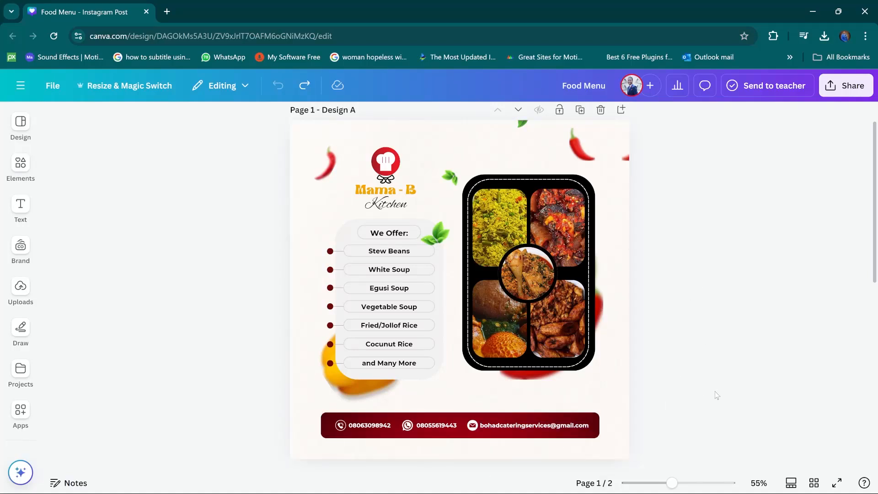
Step: Review both pages of the Food Menu design, from Design A to Design B and back to Design A
scroll(722, 394, down, 8)
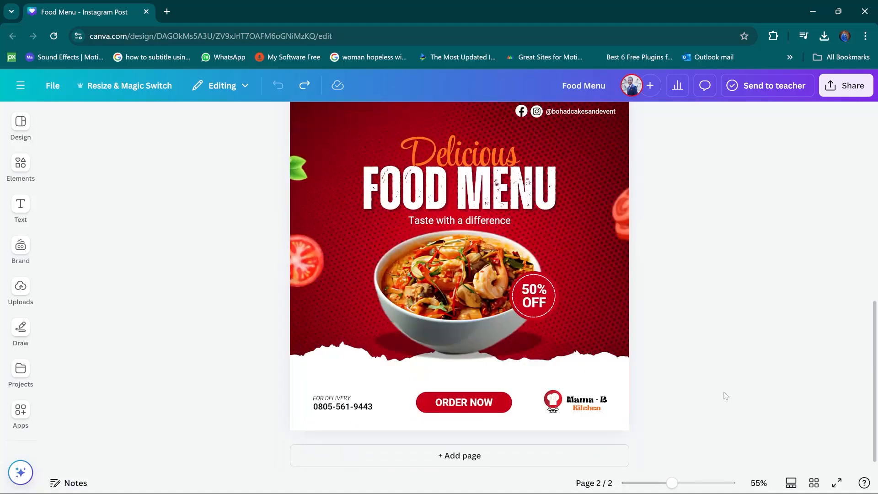
scroll(726, 396, up, 1)
scroll(725, 396, up, 6)
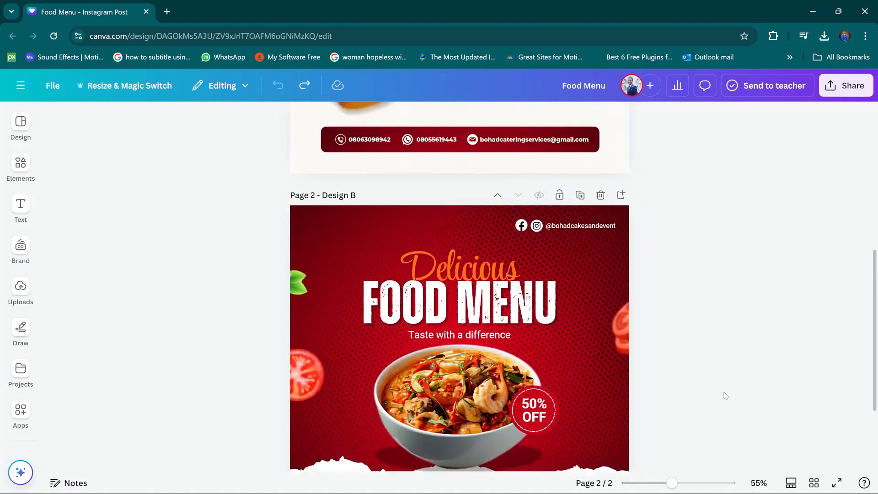
scroll(726, 396, up, 1)
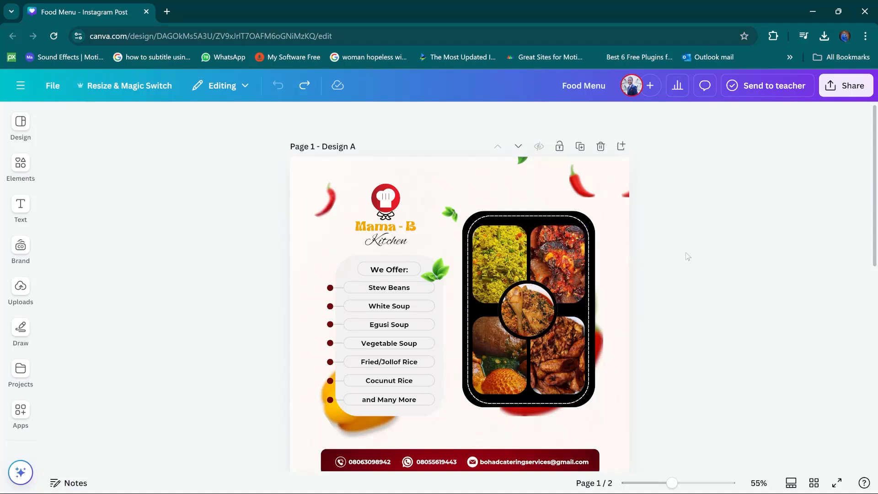
scroll(687, 256, down, 2)
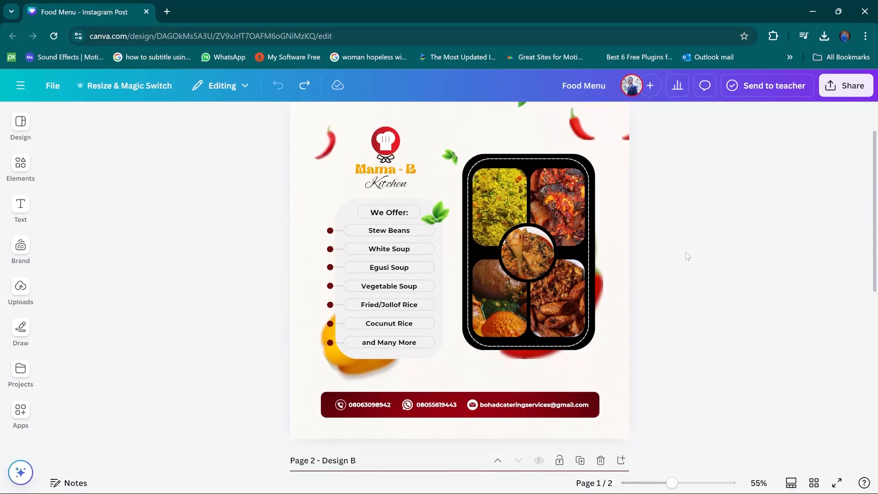
scroll(687, 256, up, 2)
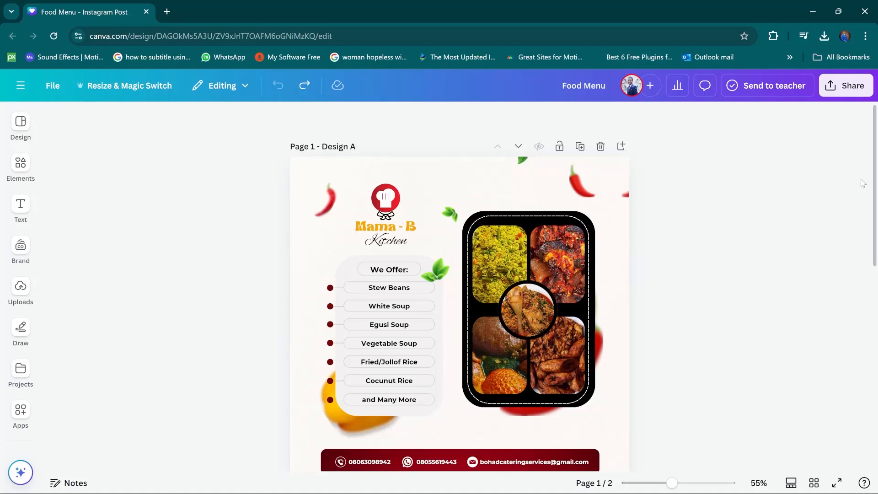
drag(875, 178, 875, 189)
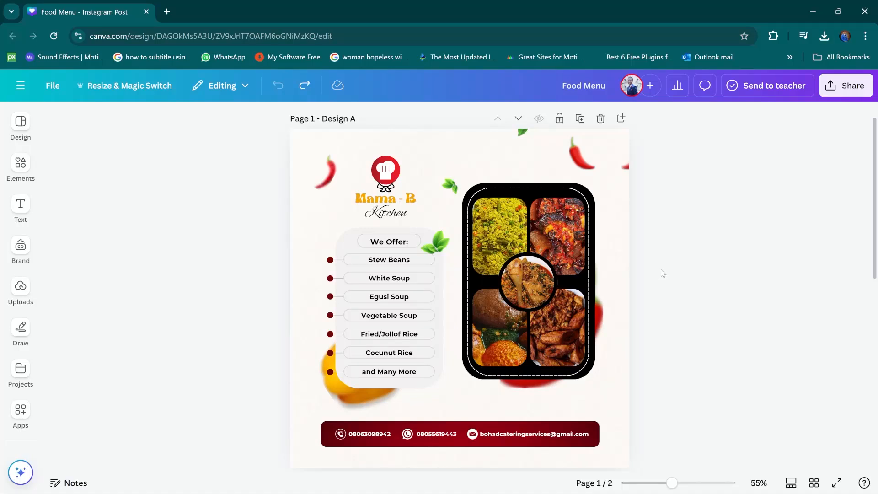
Step: Switch to the YouTube video "Day 2 - Graphic Design| Practical Example", expand its description and open the linked Google Drive resources folder
key(alt+Tab)
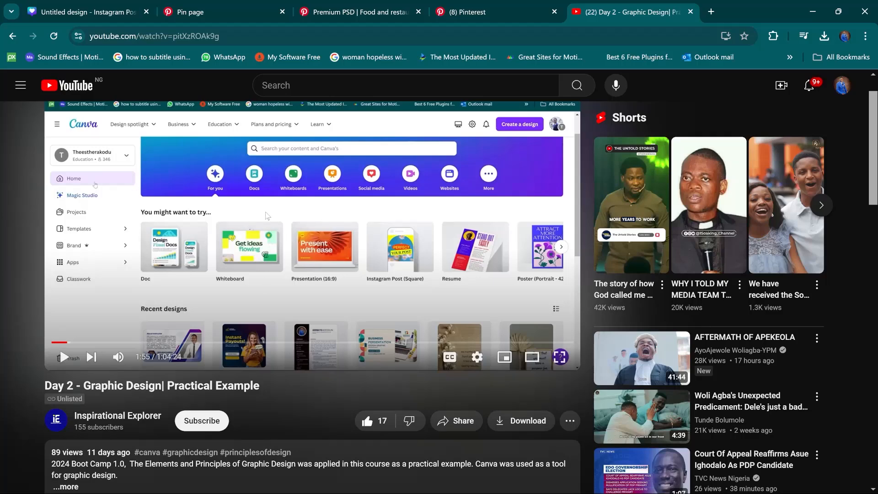
scroll(267, 215, down, 3)
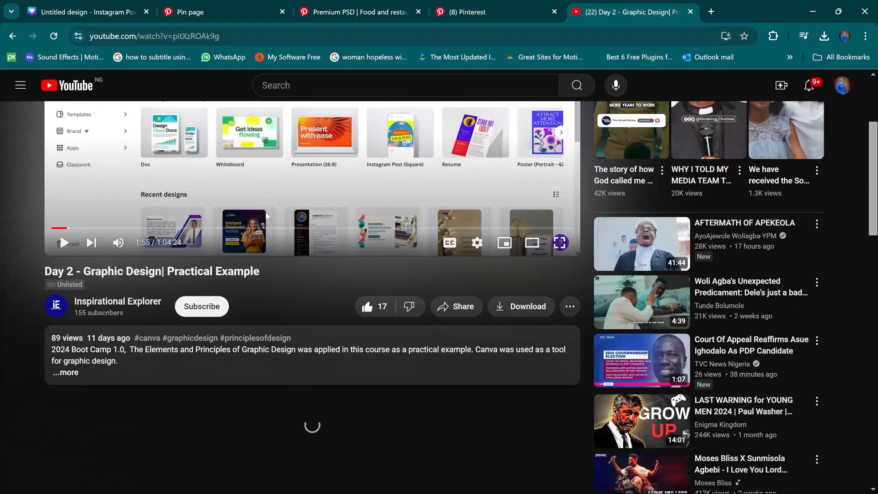
click(72, 373)
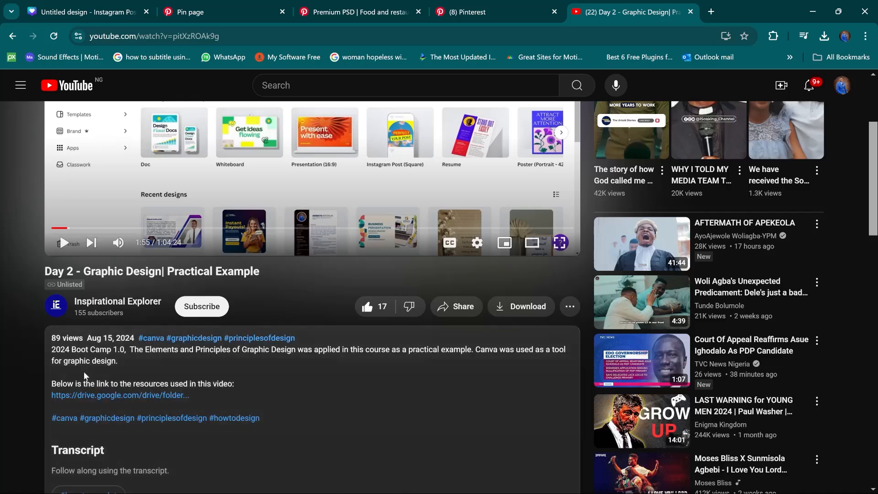
click(90, 396)
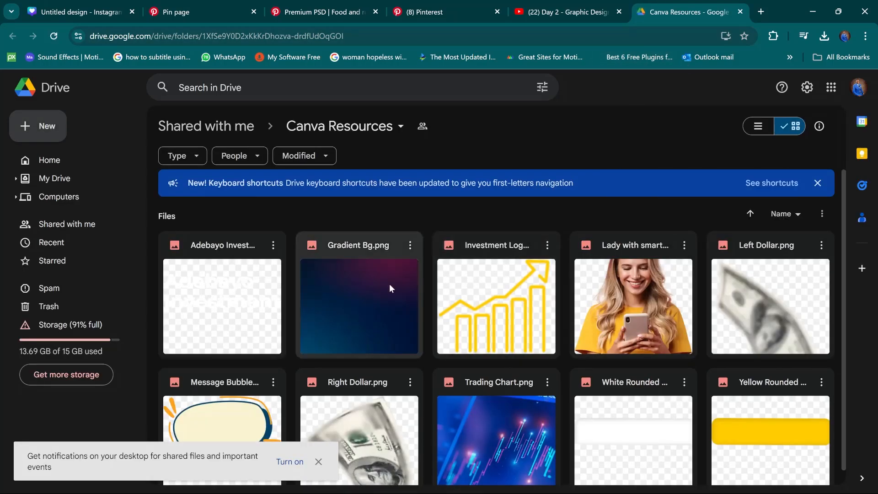
Step: Show the actions available for the first image file in the Canva Resources folder, including Download, and dismiss them
click(273, 246)
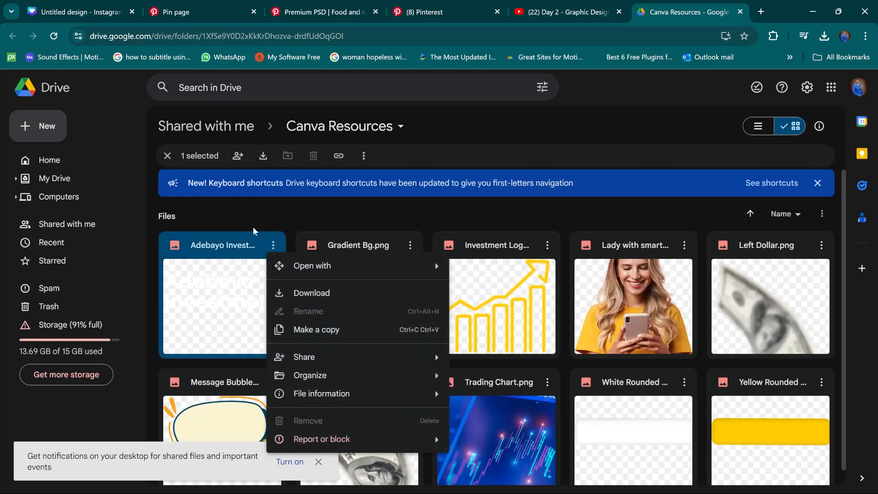
click(273, 245)
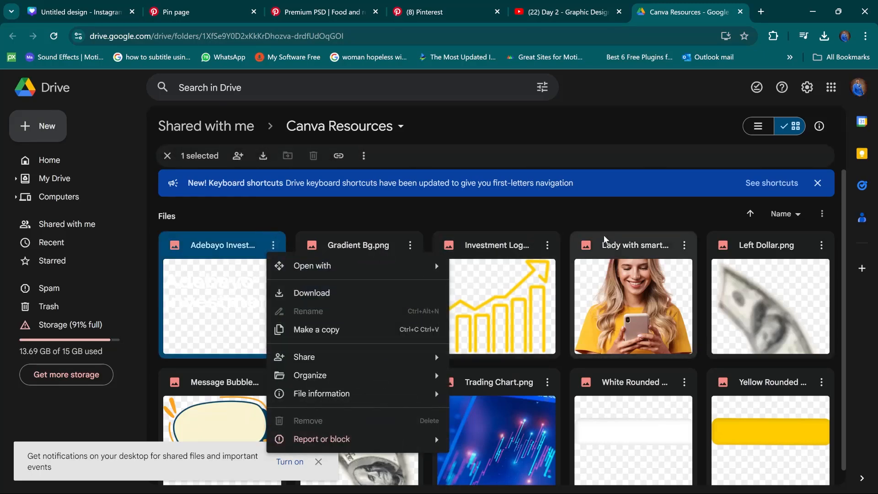
click(589, 228)
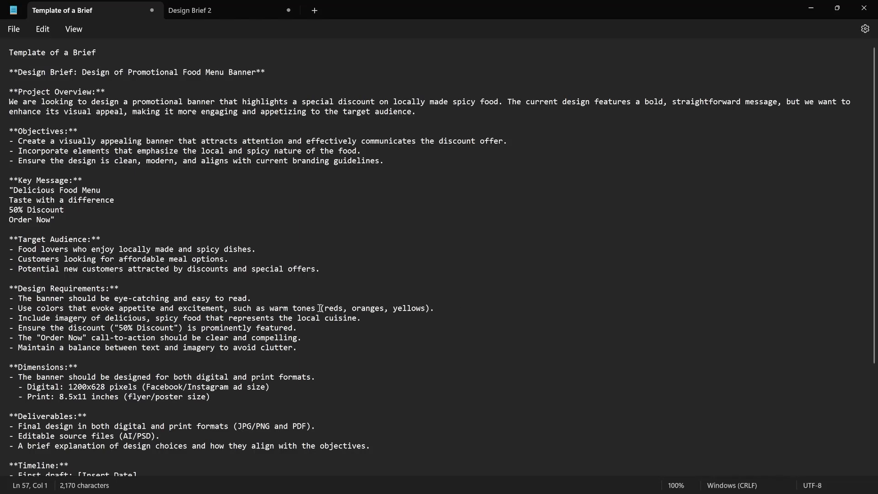
Step: Review the food menu banner brief, highlighting the warm tones (reds, oranges, yellows) and the 1200x628 digital dimensions
drag(320, 309, 431, 308)
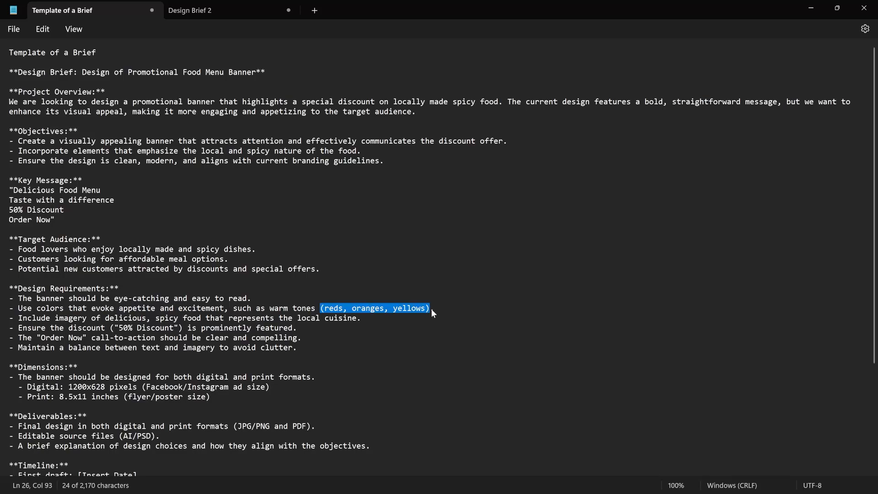
click(470, 290)
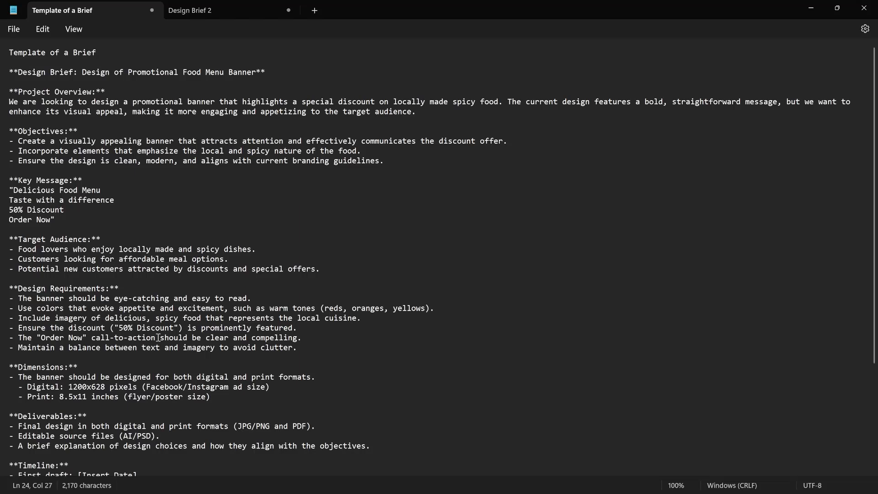
scroll(80, 342, down, 2)
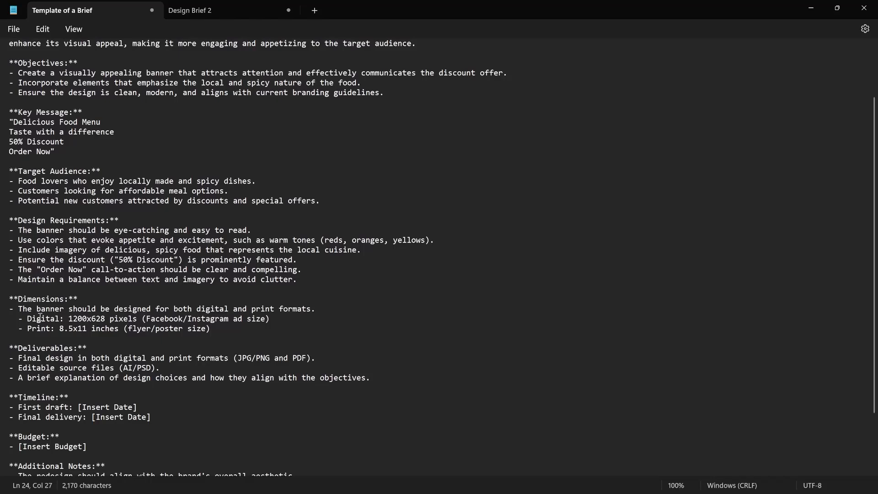
double_click(101, 318)
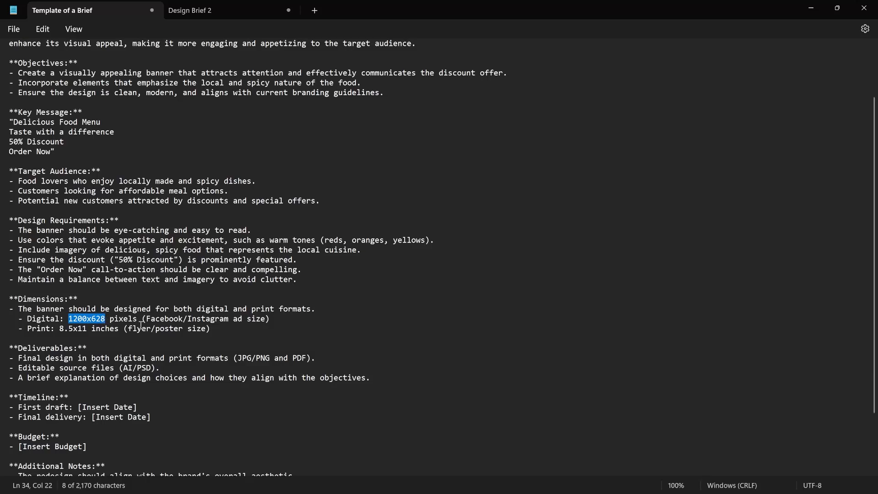
click(270, 319)
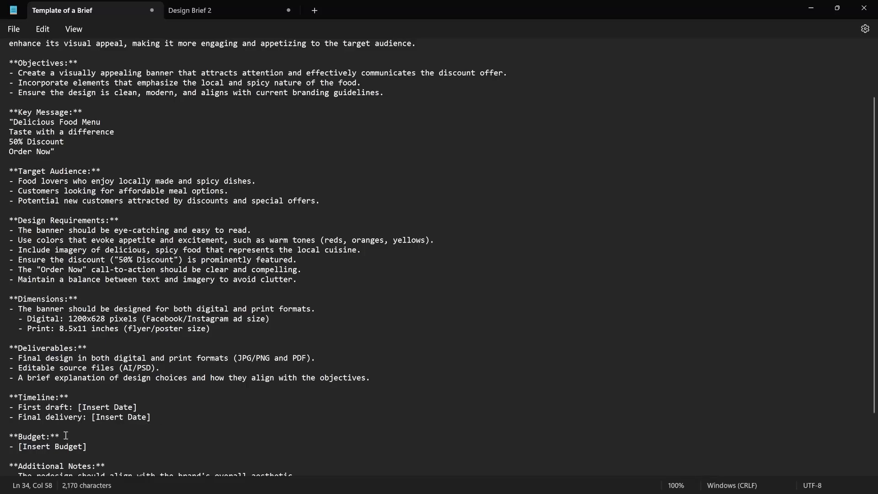
Step: Examine the rest of the brief template, highlight part of its color requirement, and open the Design Brief 2 document
scroll(63, 437, down, 2)
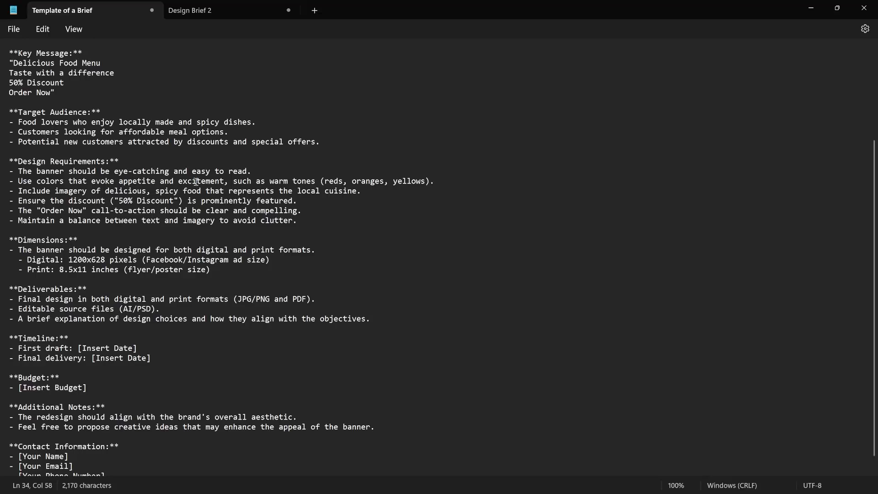
drag(196, 181, 347, 181)
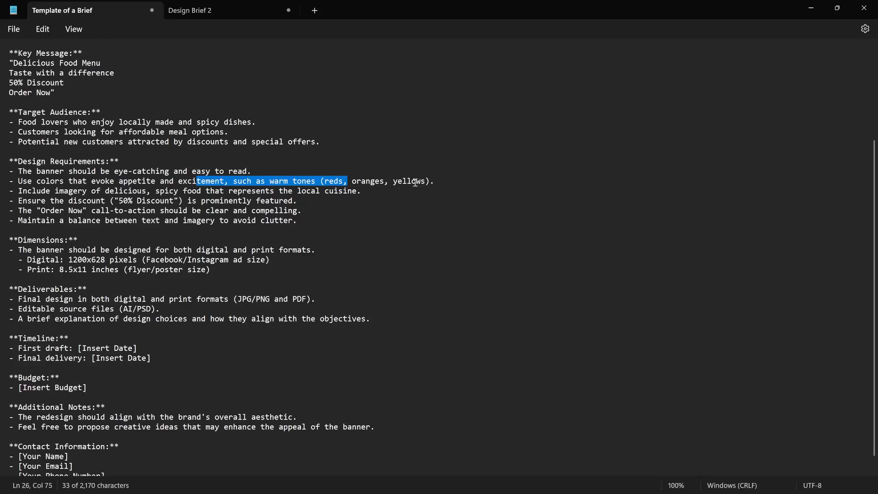
click(400, 224)
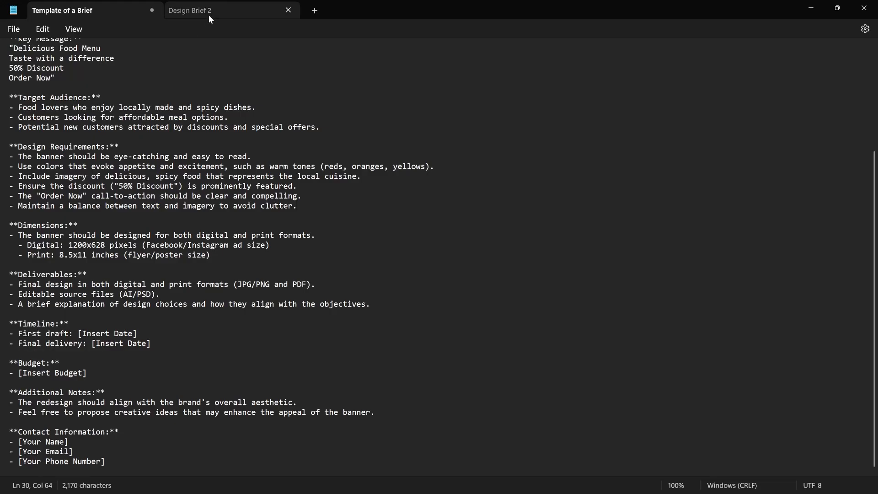
click(208, 14)
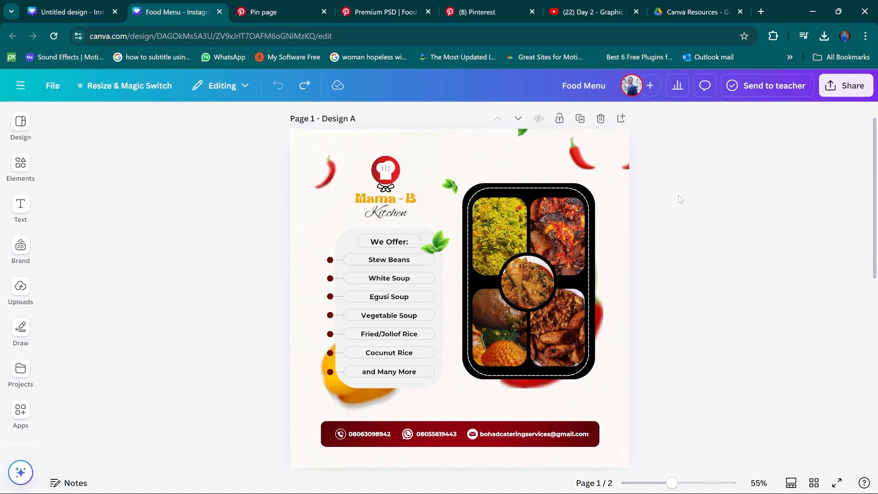
Step: Switch to the Pinterest restaurant flyer pin and browse its related designs for food flyer inspiration
click(265, 6)
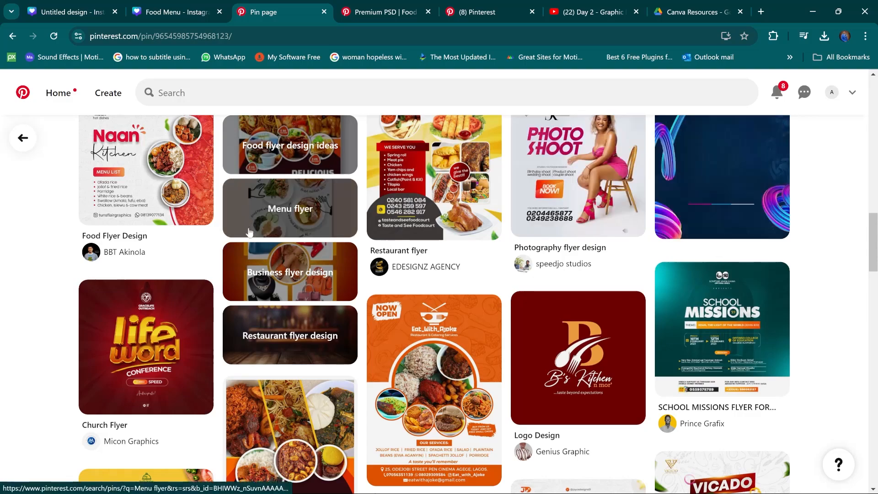
scroll(237, 218, up, 10)
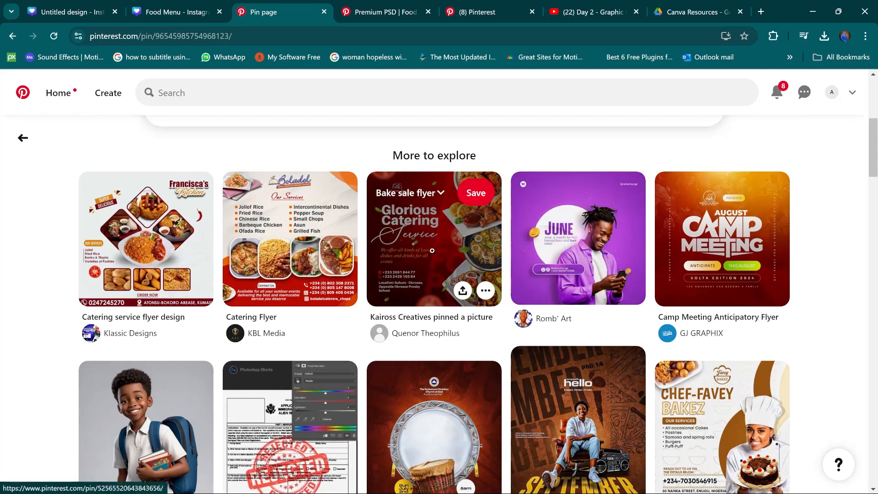
scroll(432, 250, down, 8)
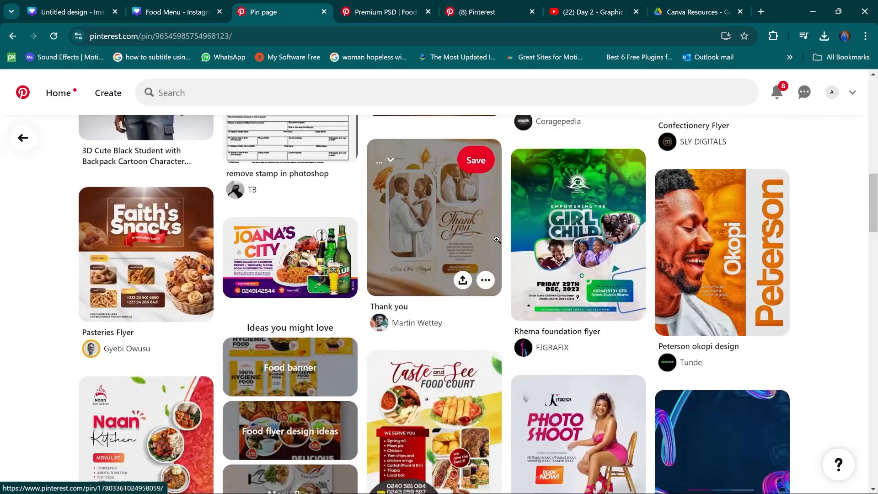
scroll(497, 239, down, 5)
scroll(497, 236, up, 6)
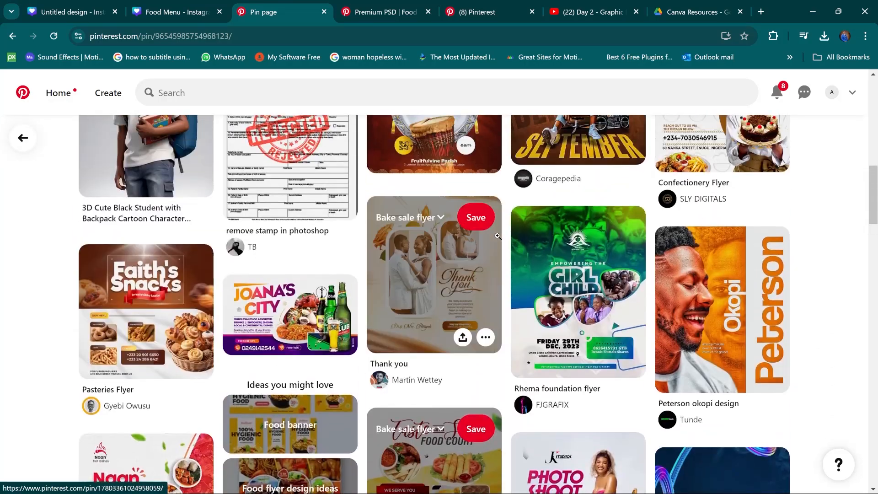
scroll(497, 236, up, 12)
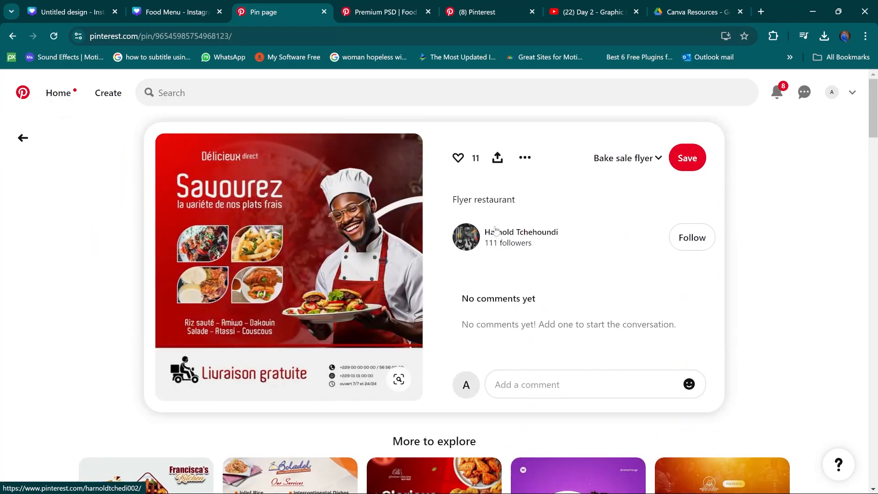
Step: Search Pinterest for "creative food menu design" and browse the resulting pins for layout ideas
click(189, 94)
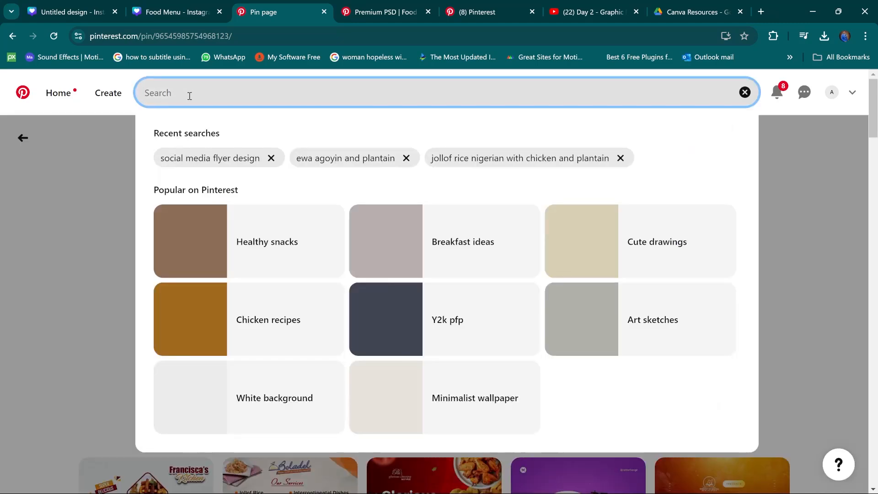
text(creative food menu)
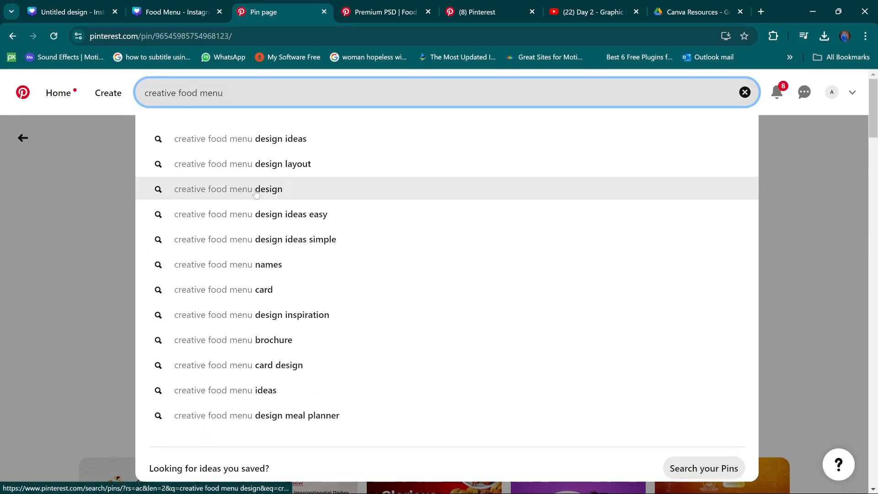
click(255, 191)
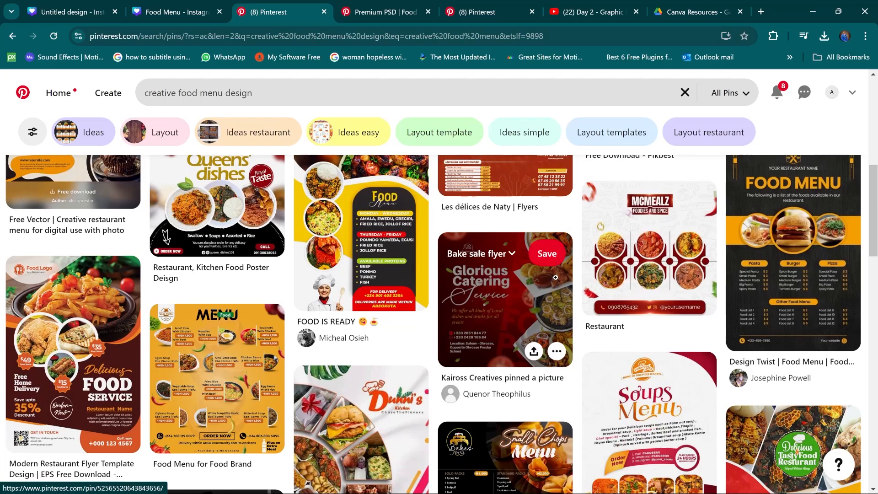
scroll(555, 270, down, 5)
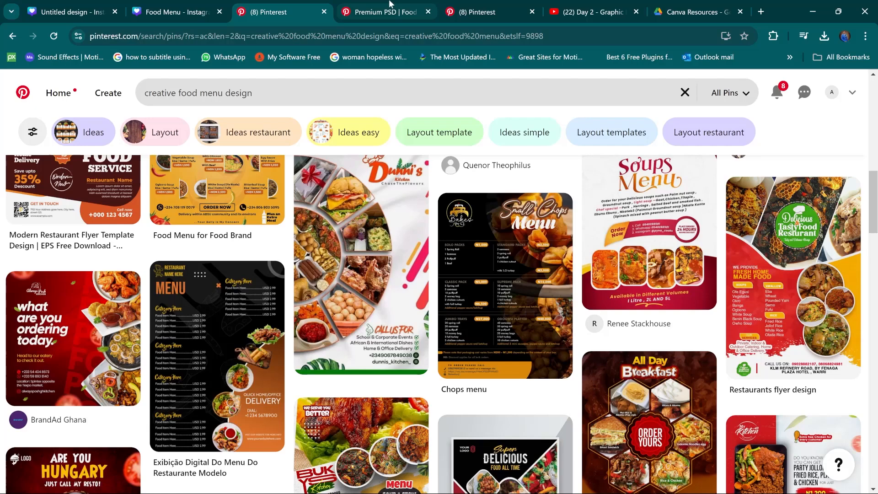
Step: Browse the related food flyers on the other open Pinterest pin, "Premium PSD", and return to the Food Menu design in Canva
click(403, 16)
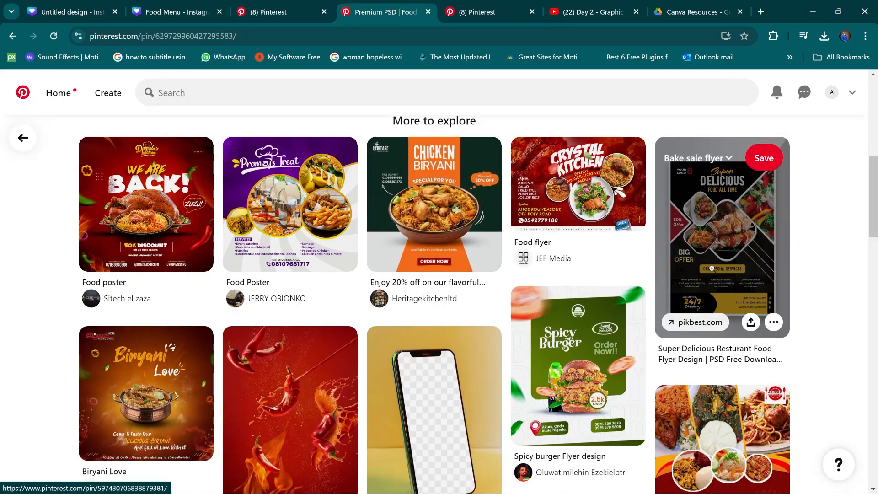
scroll(644, 304, down, 2)
scroll(646, 303, down, 6)
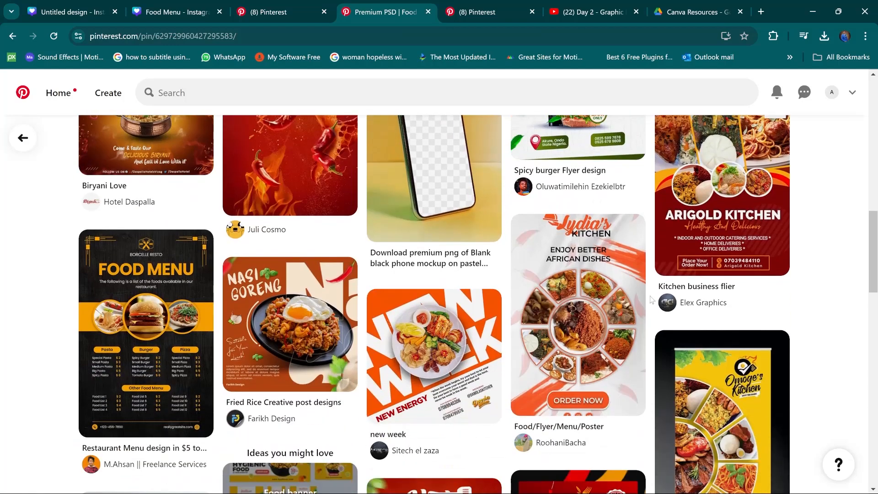
scroll(654, 297, down, 3)
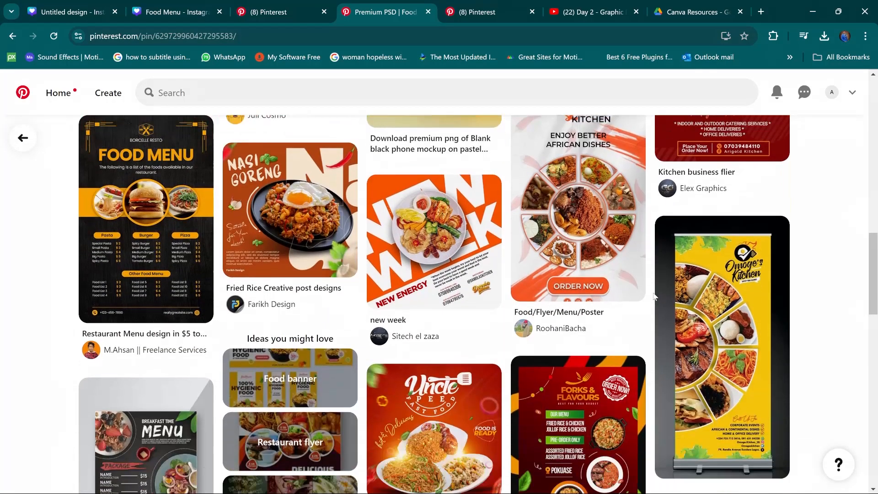
click(170, 13)
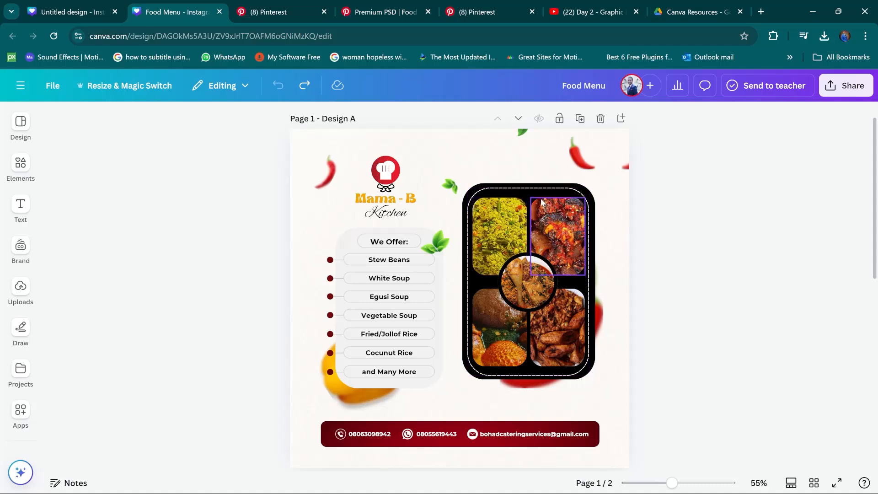
Step: Delete the textured background image from the Design A page, undoing and redoing the deletion once to compare both looks
click(620, 207)
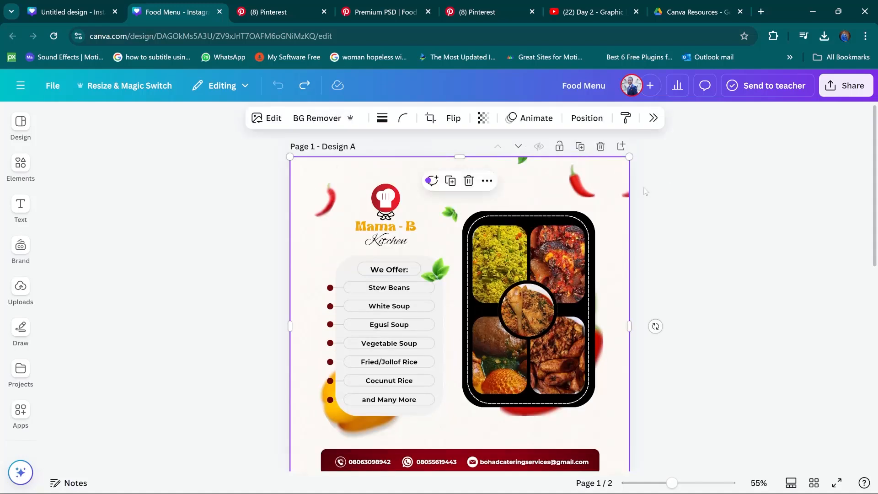
click(466, 181)
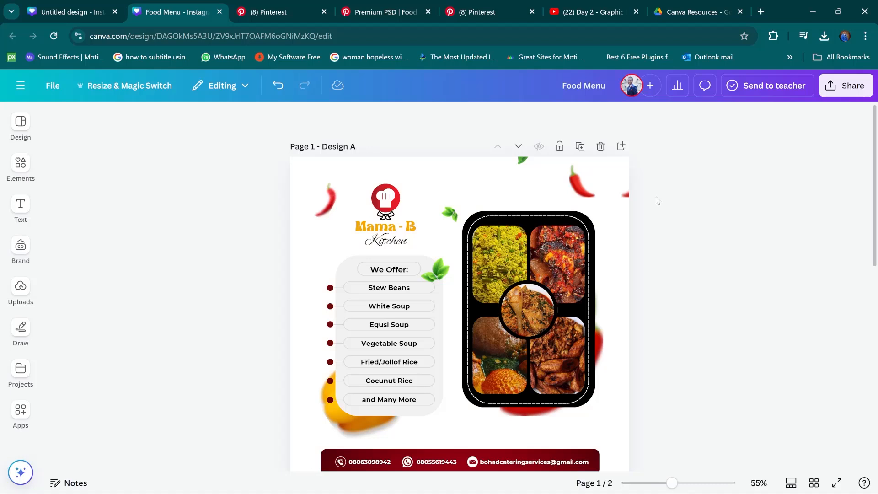
scroll(659, 198, down, 1)
scroll(659, 197, up, 1)
key(ctrl+z)
key(ctrl+y)
Step: Switch to the "Premium PSD" Pinterest pin and browse its related food flyers for background and layout ideas
click(386, 13)
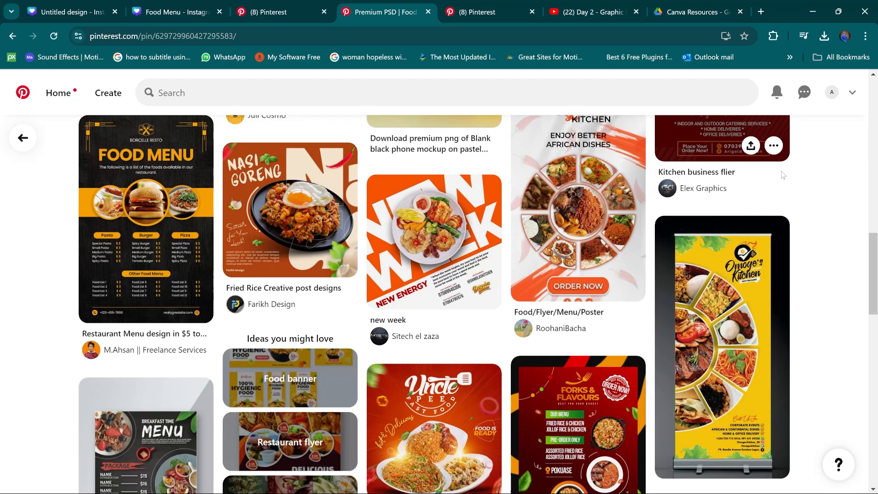
scroll(782, 178, down, 1)
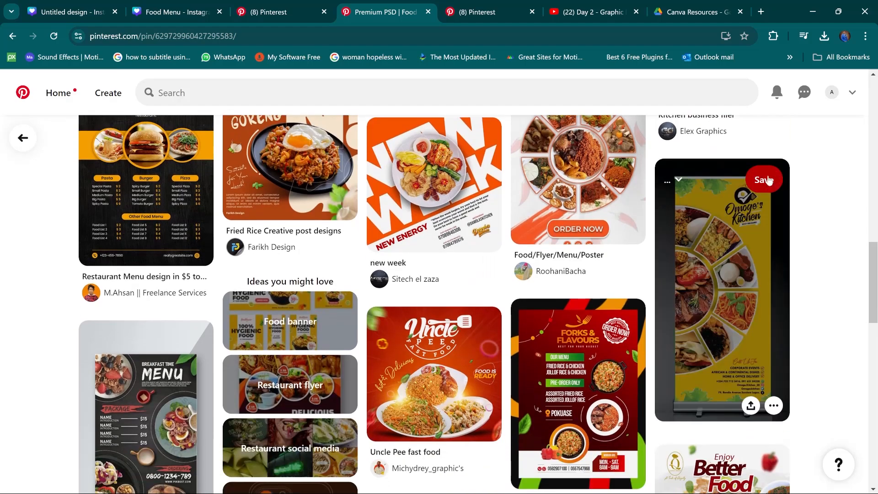
scroll(755, 224, down, 2)
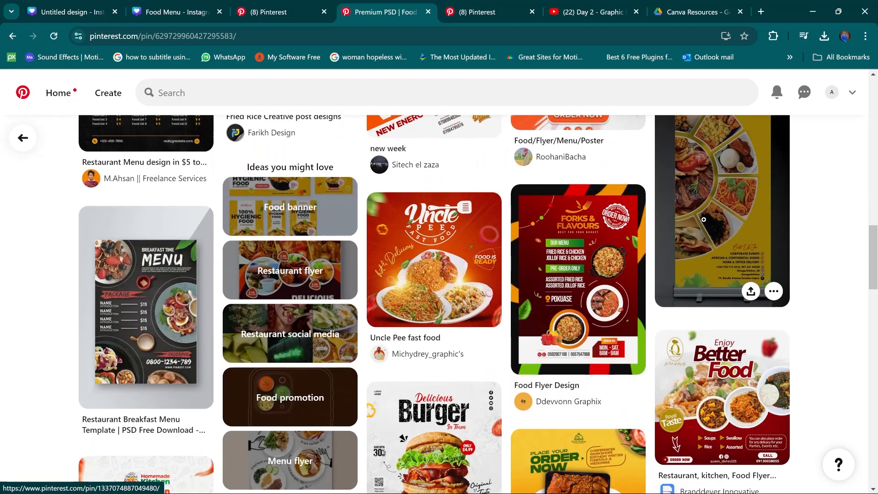
scroll(820, 210, down, 3)
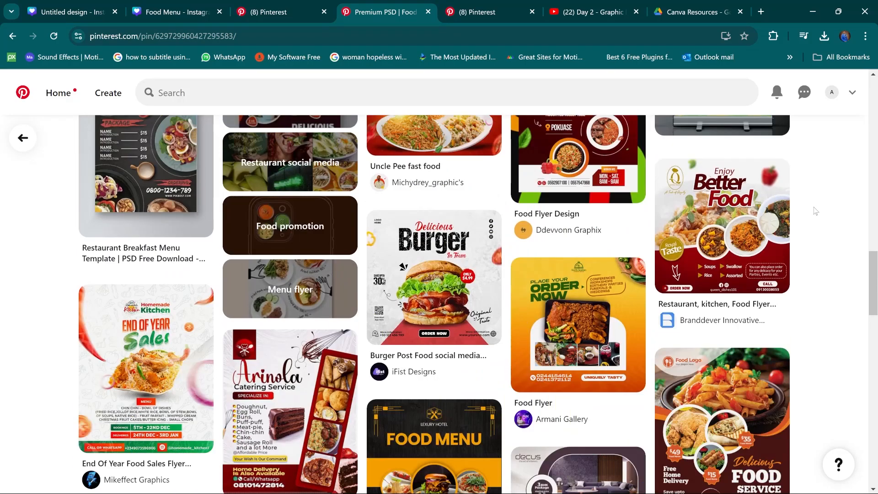
scroll(811, 219, down, 2)
scroll(811, 215, up, 10)
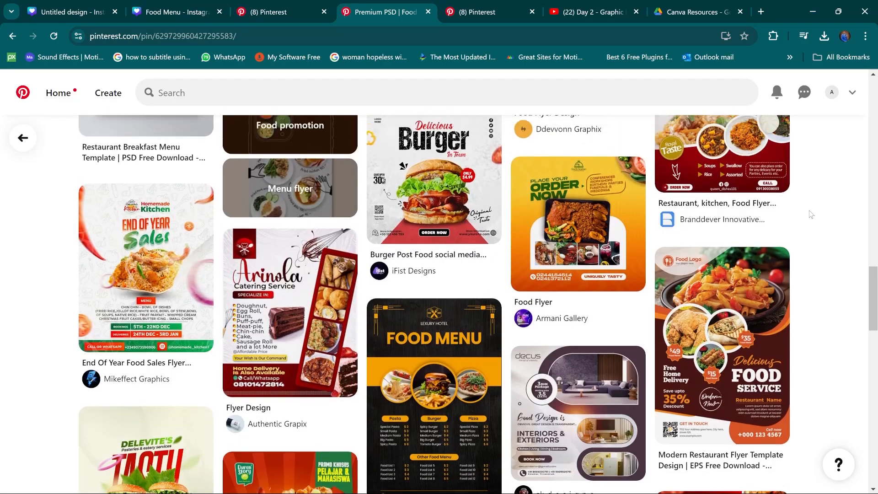
scroll(811, 212, up, 4)
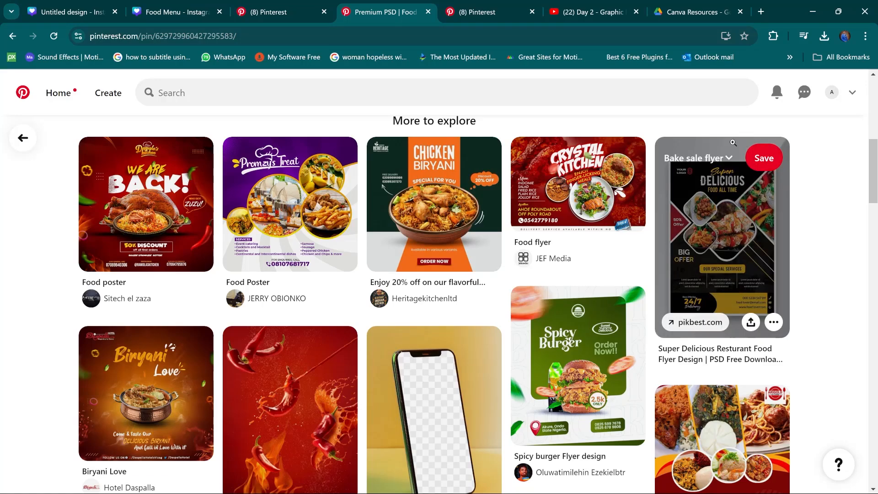
Step: In the Pinterest results for "social media flyer design", open the furniture Flash Sales flyer, examine its layout, and return to the results
click(487, 12)
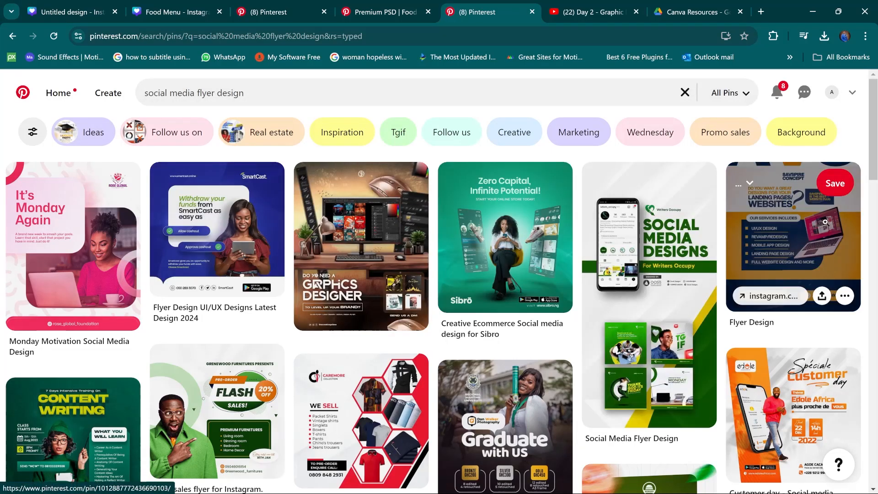
scroll(461, 233, down, 1)
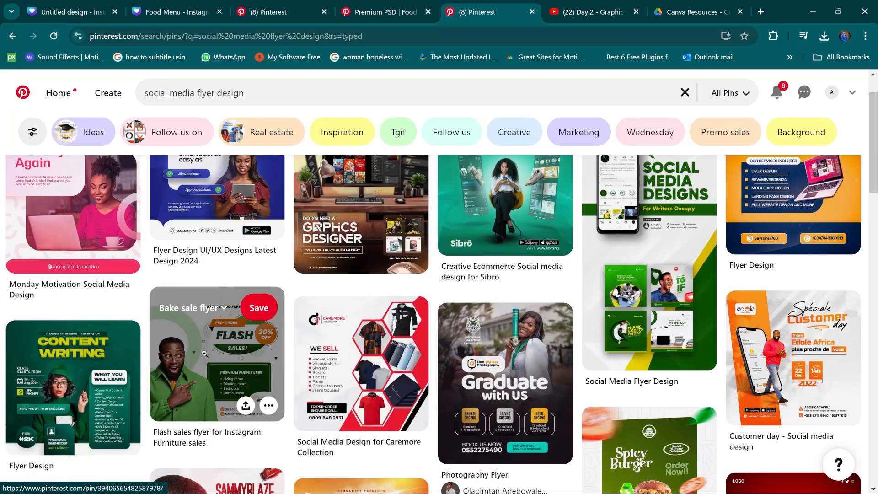
click(210, 346)
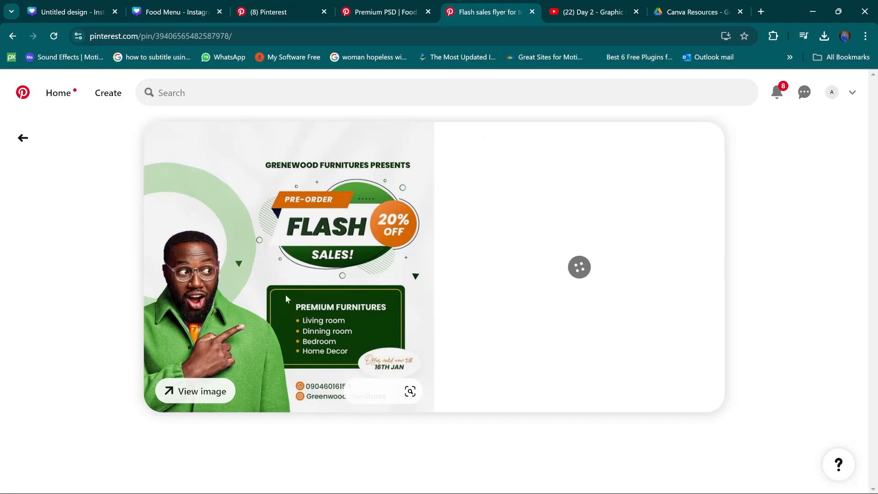
scroll(278, 221, down, 5)
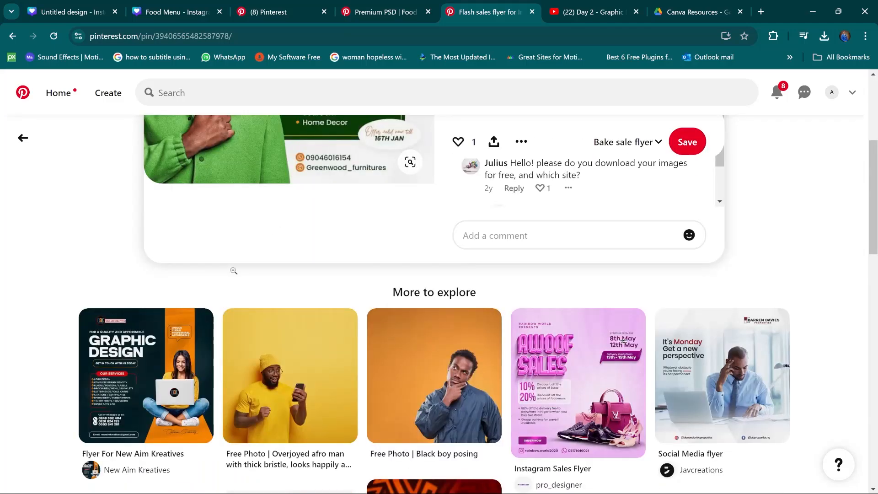
scroll(234, 269, up, 1)
scroll(361, 205, up, 2)
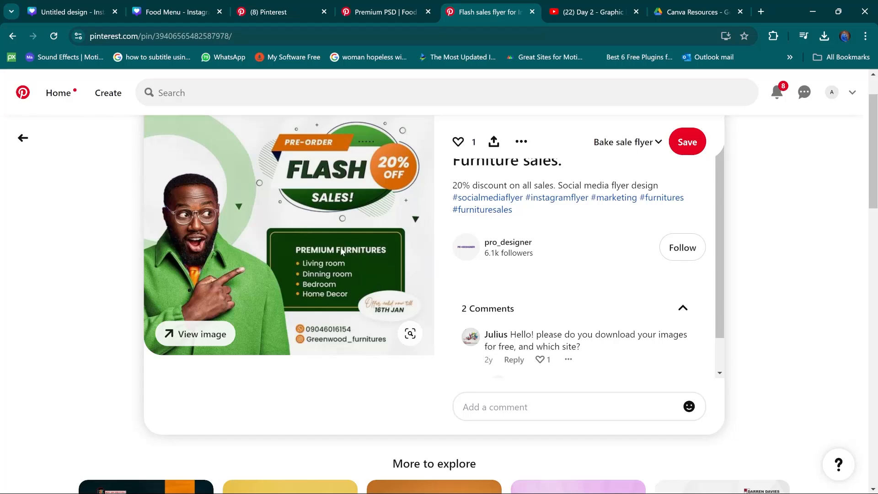
scroll(269, 203, down, 5)
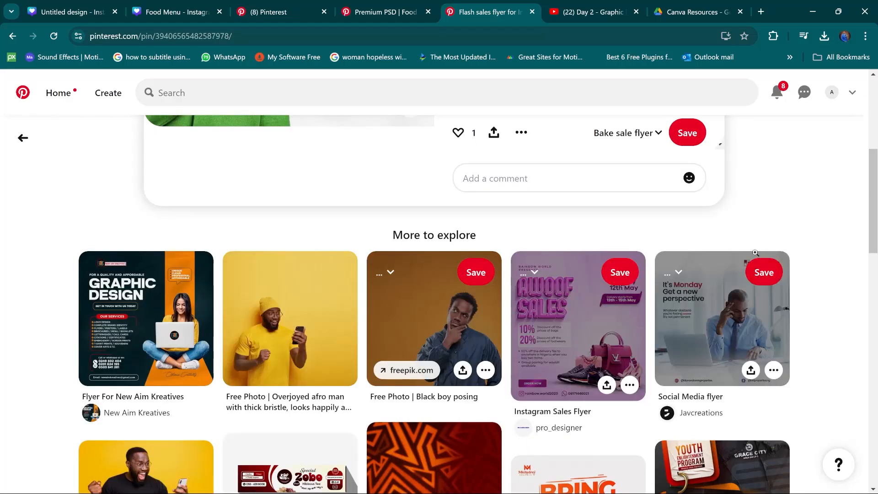
key(alt+Left)
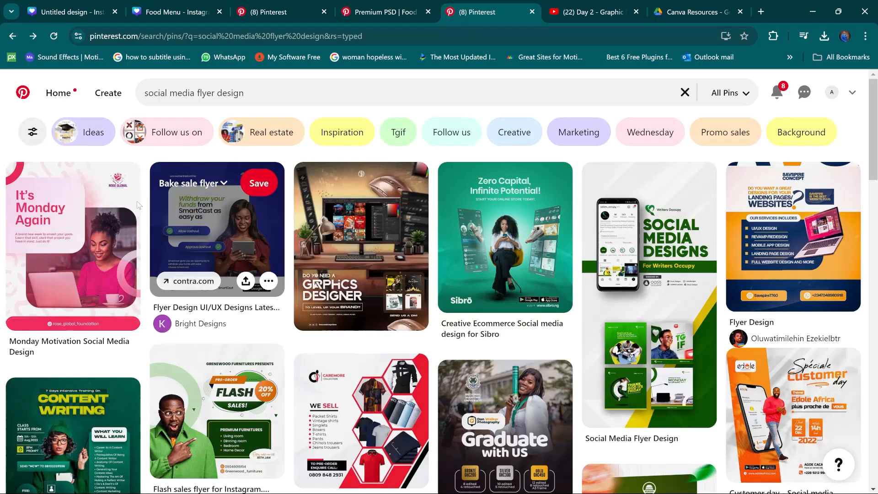
Step: Examine the "Monday Motivation Social Media Design" pin and its related designs, and open the "Welcome to April" flyer among them
click(26, 199)
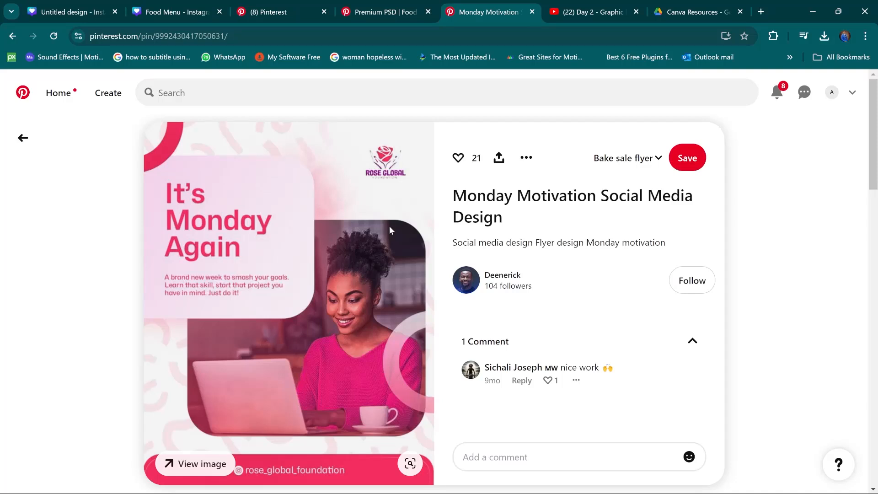
scroll(394, 227, down, 3)
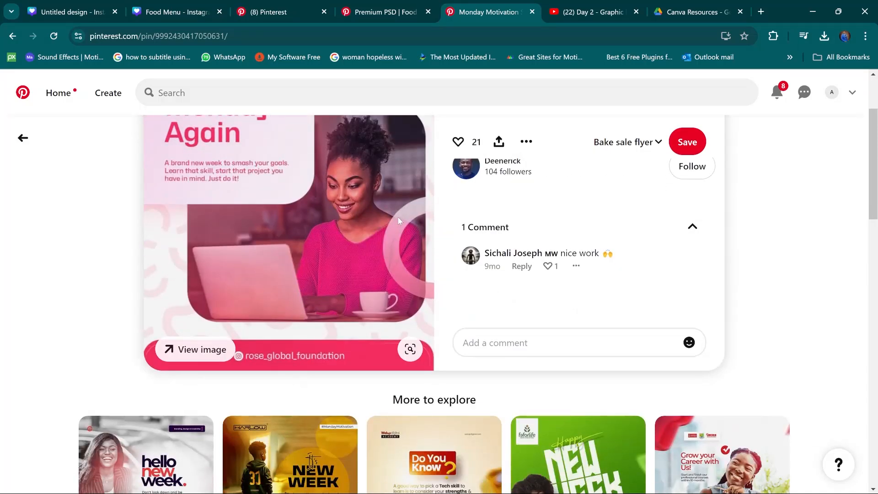
scroll(400, 215, down, 1)
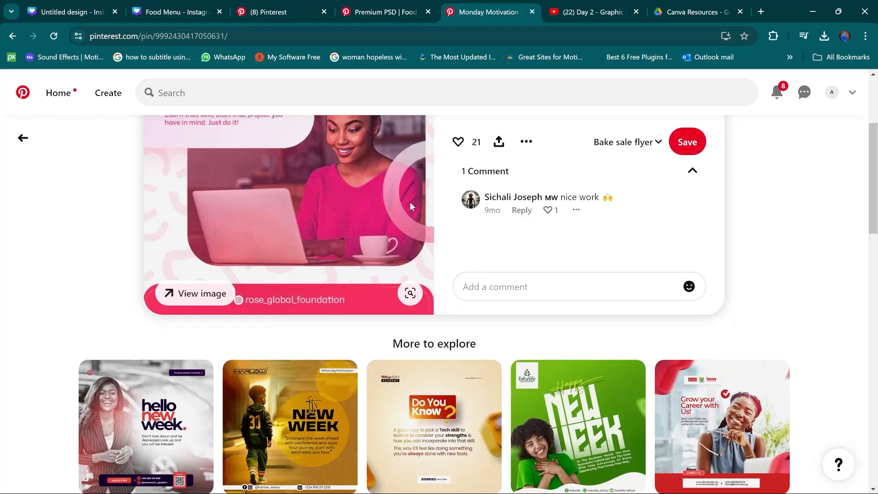
scroll(410, 201, up, 2)
scroll(410, 205, up, 1)
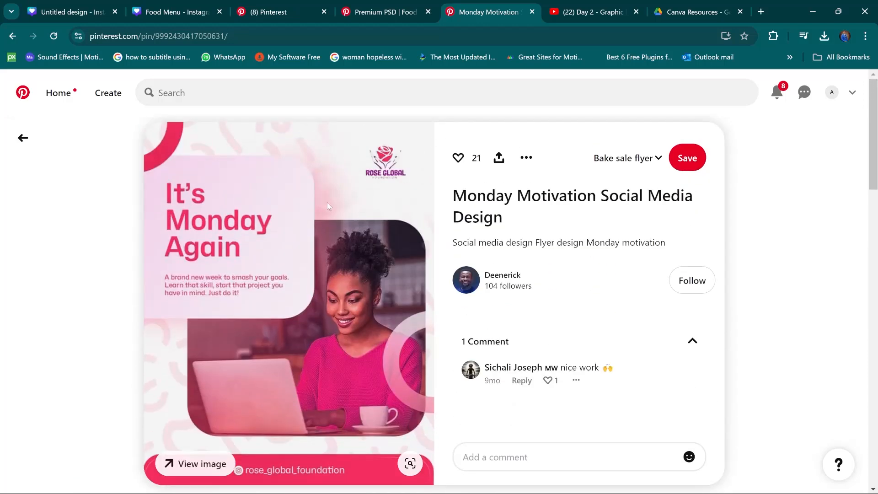
scroll(750, 297, down, 8)
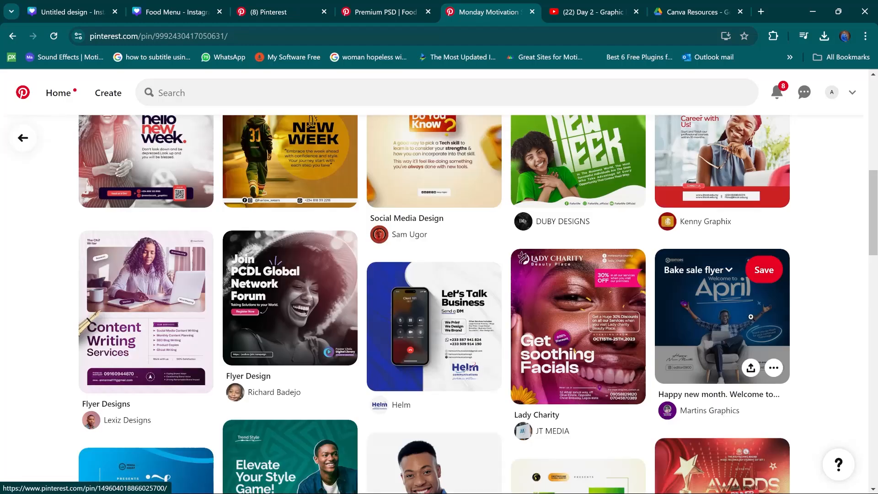
click(752, 317)
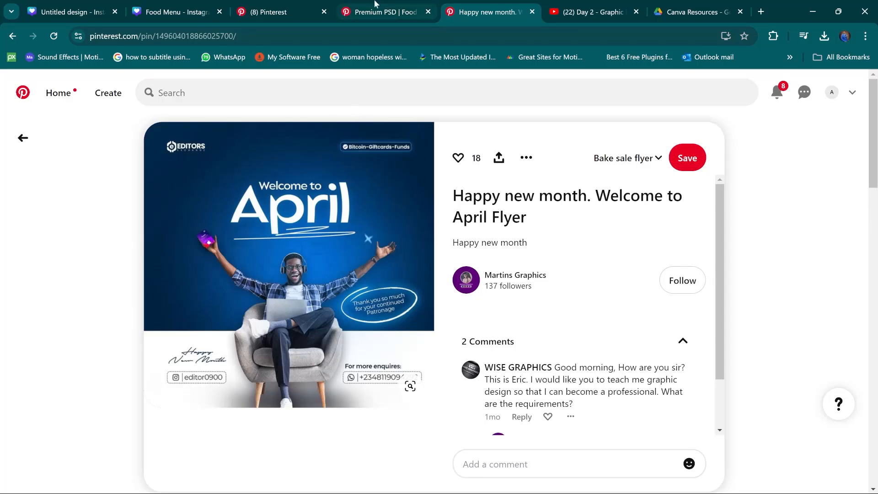
Step: Return to the Food Menu design in Canva and compare the layouts of the Design A and Design B pages
click(165, 14)
scroll(662, 190, down, 8)
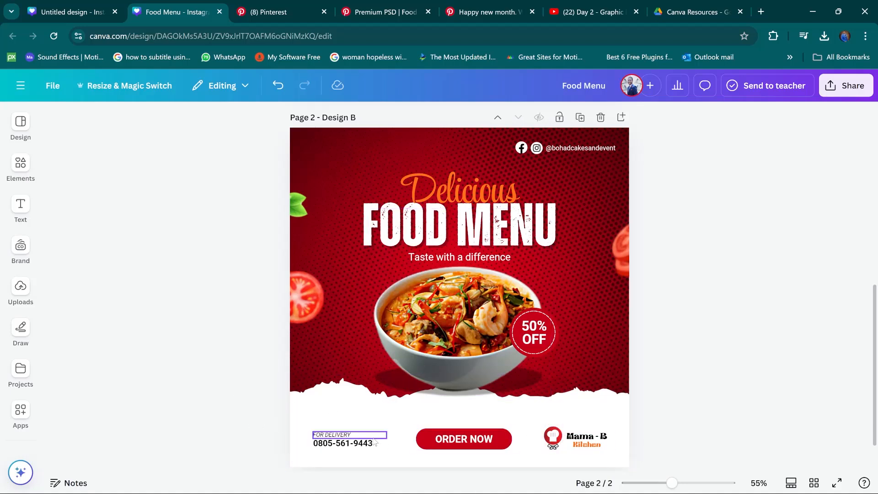
scroll(446, 339, up, 3)
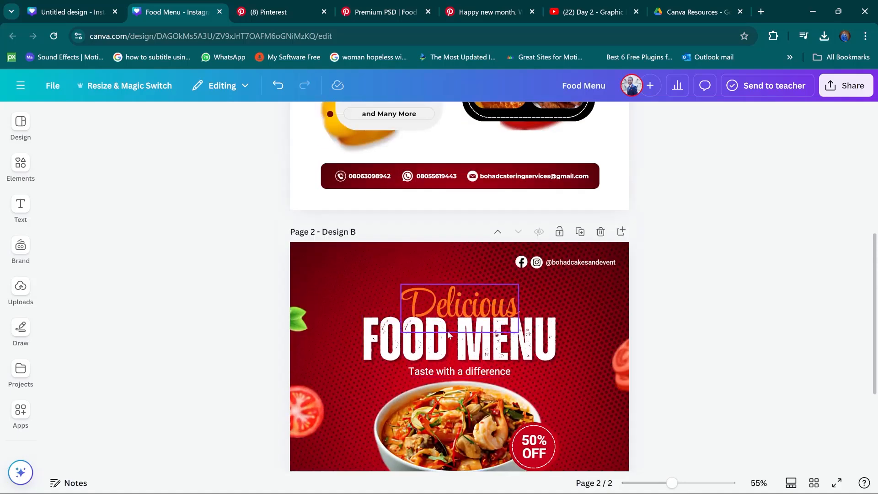
scroll(447, 338, down, 3)
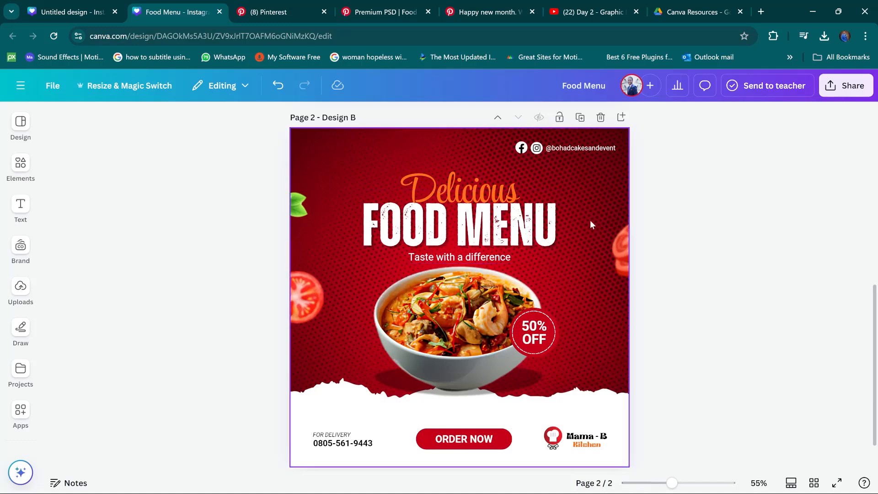
scroll(598, 216, up, 3)
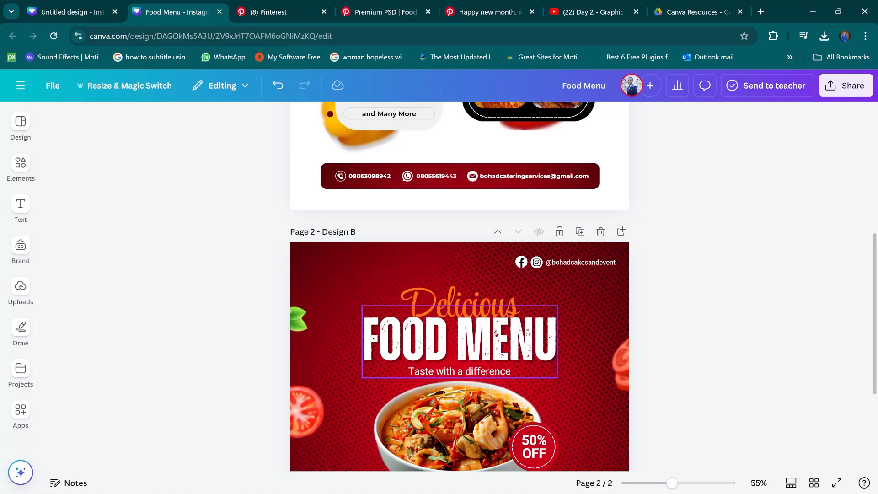
scroll(528, 342, down, 3)
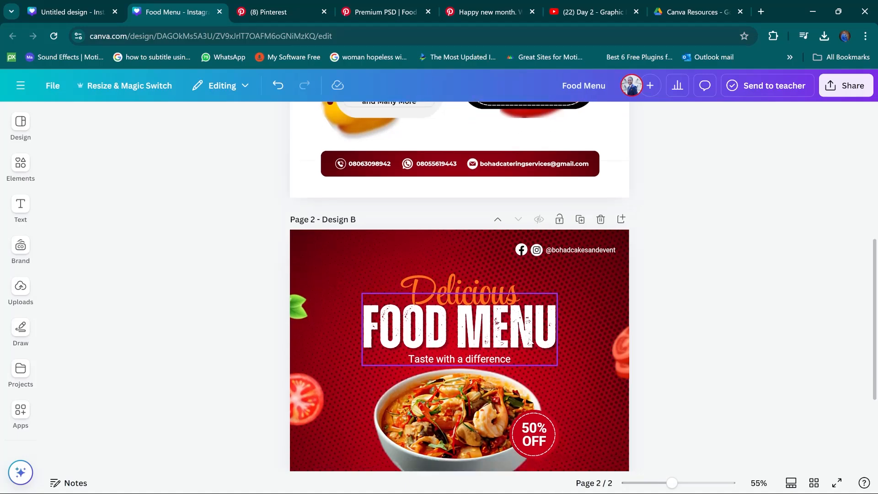
scroll(529, 342, up, 4)
scroll(528, 336, up, 5)
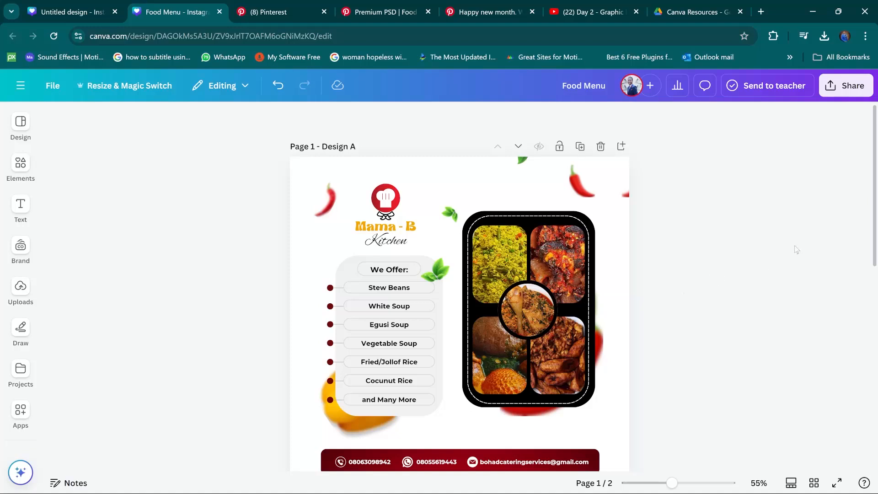
scroll(740, 207, down, 2)
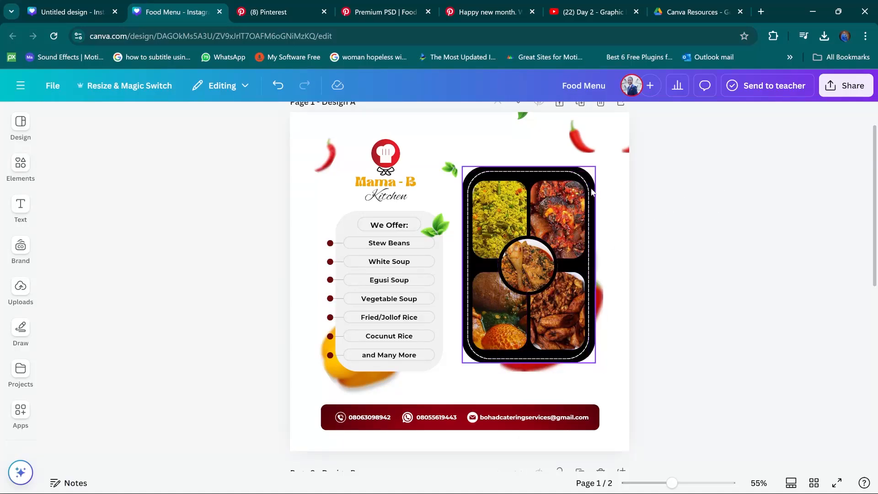
Step: Switch to the blank untitled Instagram Post design, add a rounded square shape, and place it in the right half of the page
click(63, 6)
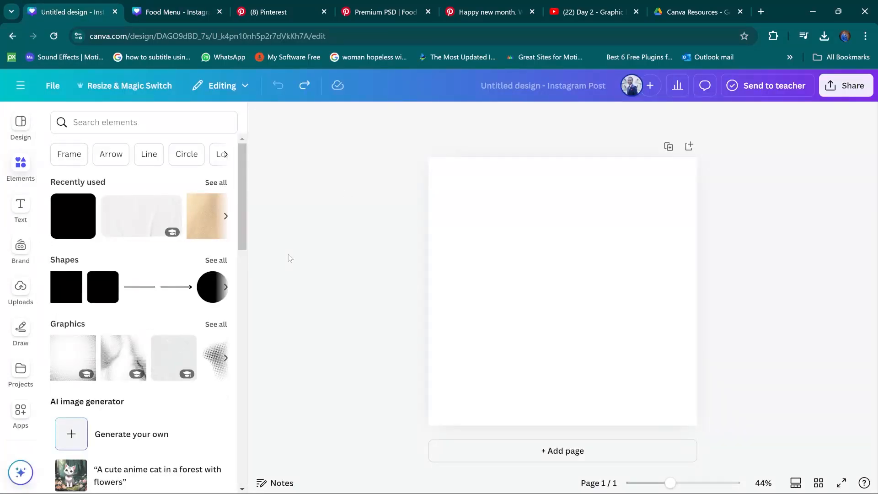
click(104, 293)
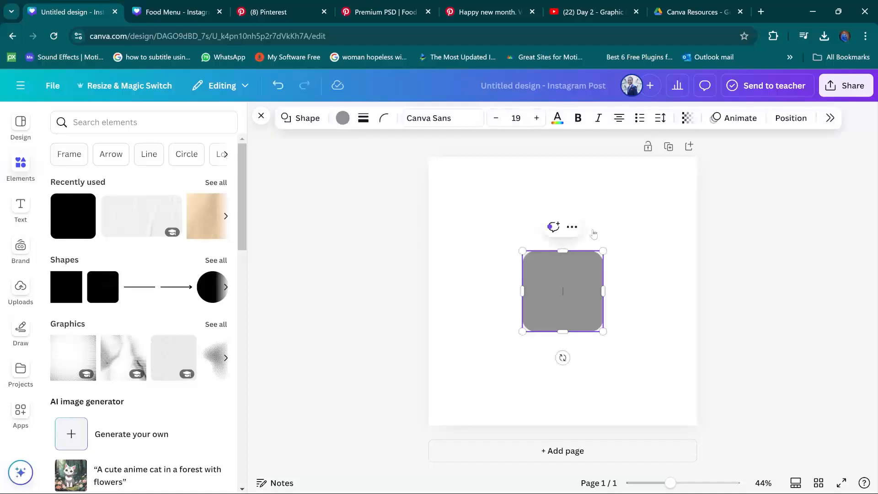
drag(561, 275, 621, 269)
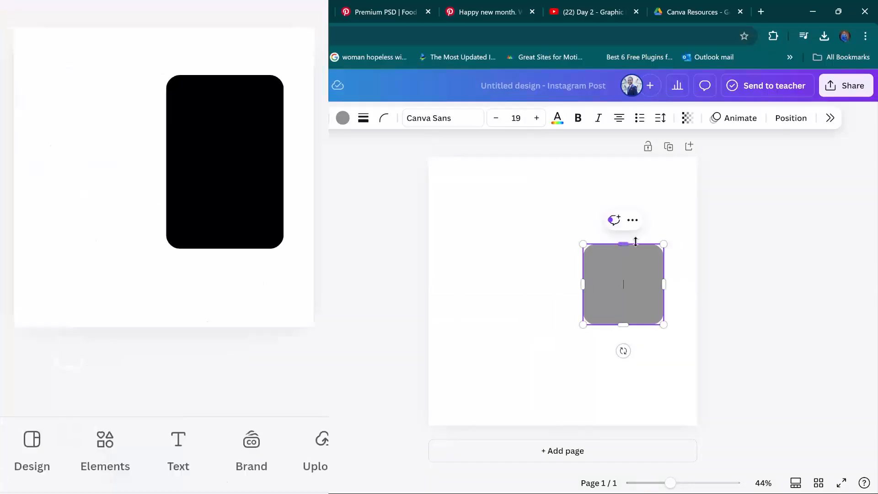
Step: Set the rounded square's corner rounding to 72 and stretch it upward, downward and to the left into a tall rectangle
click(383, 118)
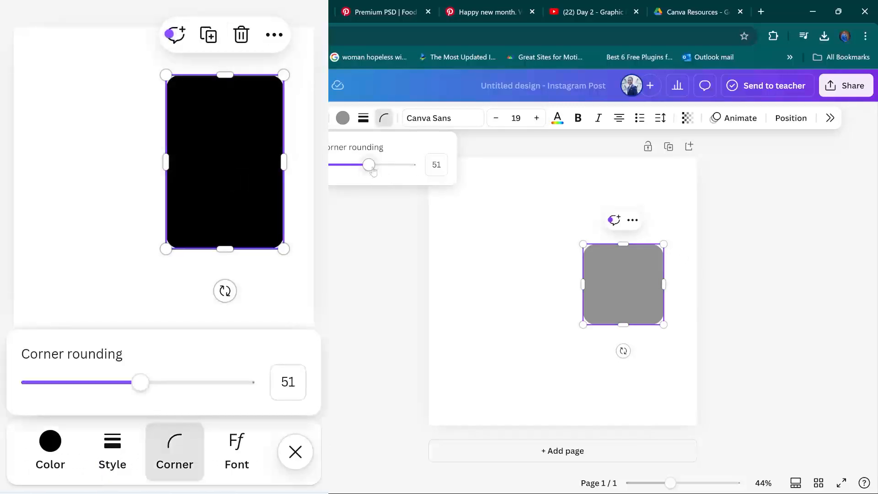
drag(368, 166, 387, 169)
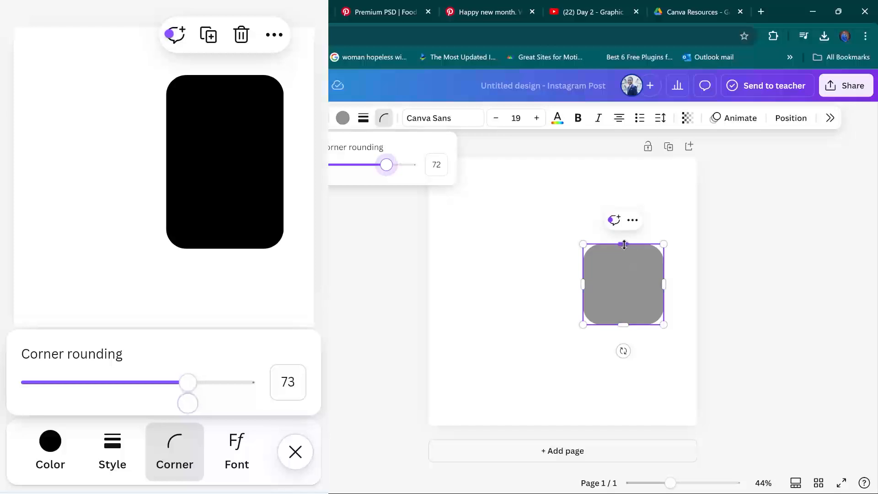
click(623, 243)
drag(623, 241, 619, 206)
drag(622, 324, 621, 369)
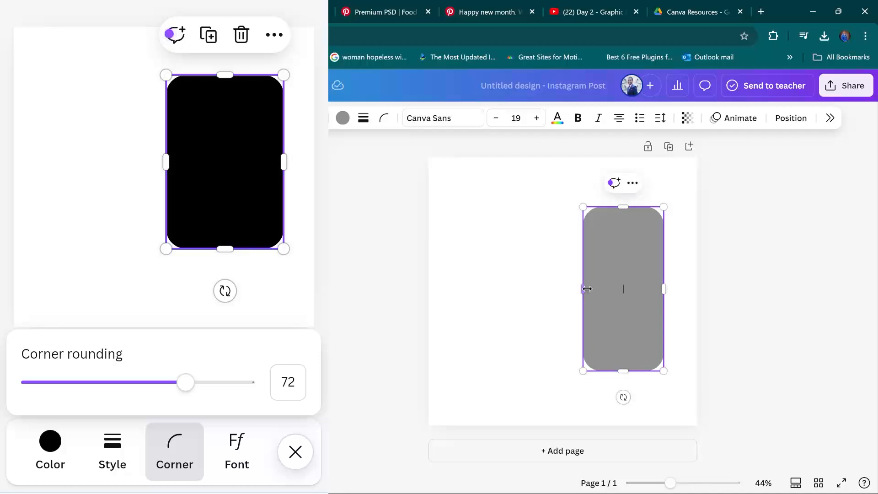
drag(583, 289, 558, 290)
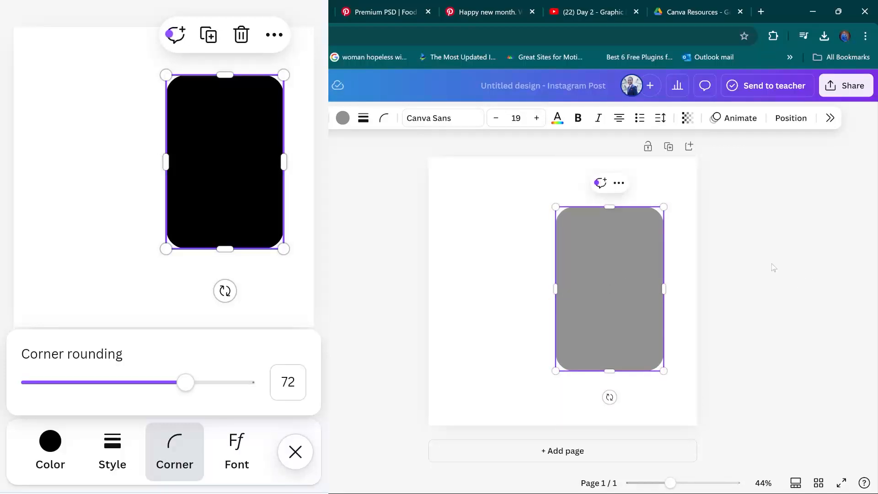
Step: Widen the grey rounded rectangle slightly to the left and fill it with black
click(843, 280)
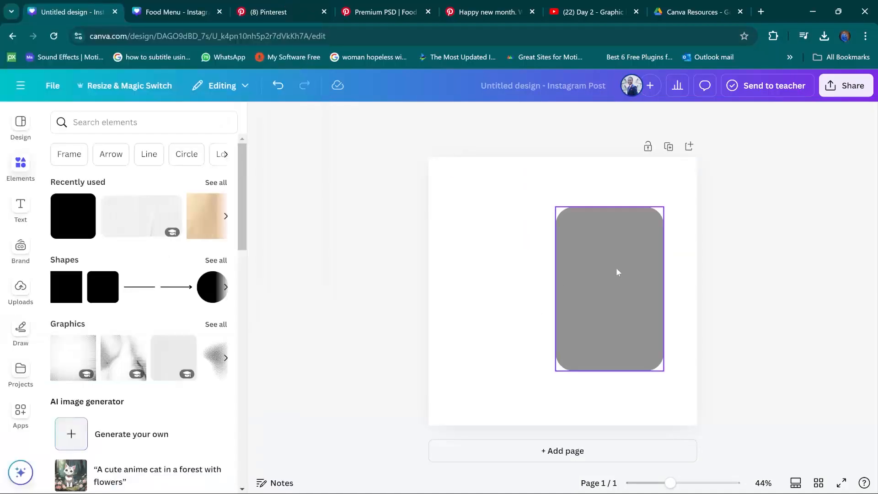
click(616, 268)
drag(554, 288, 554, 288)
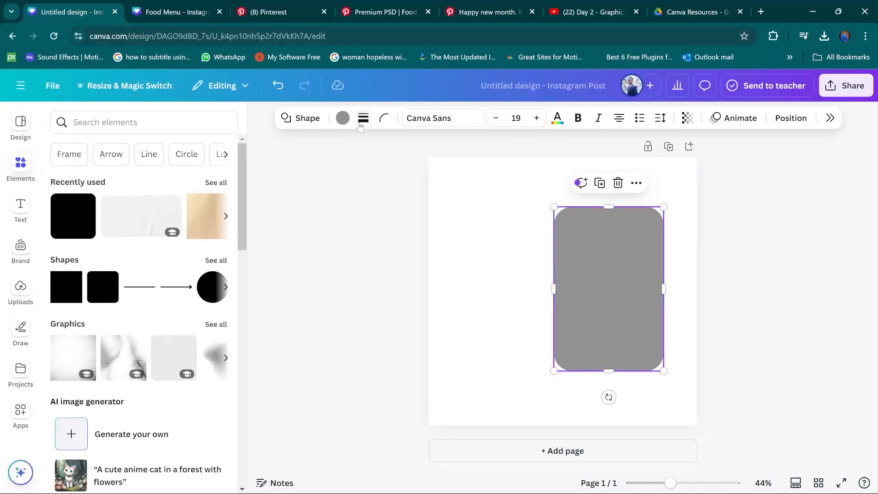
click(343, 118)
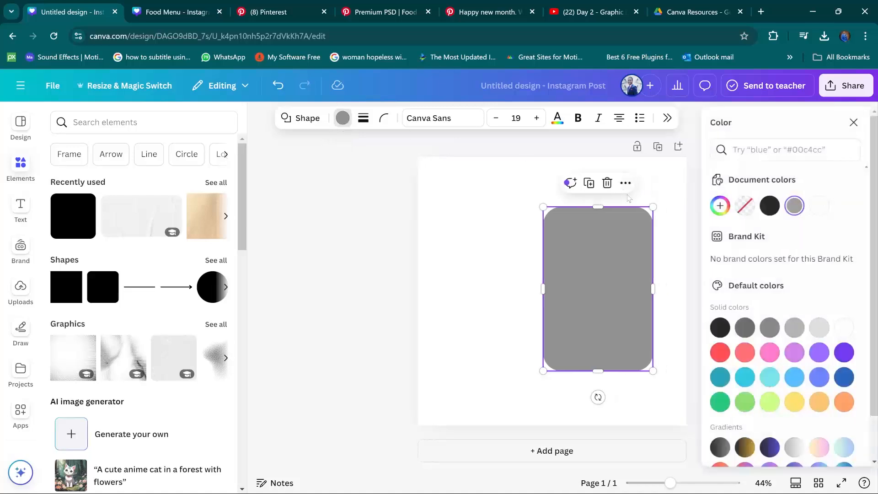
click(763, 205)
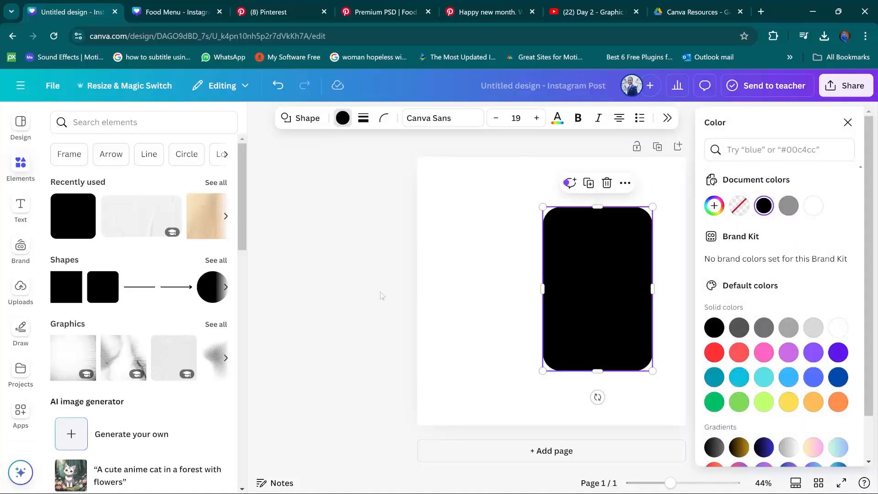
click(619, 279)
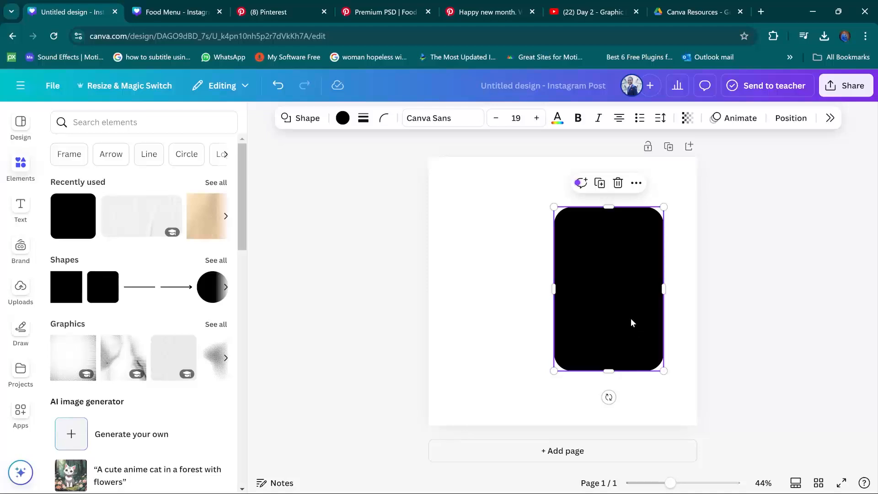
Step: Move the black rounded rectangle slightly upward on the page and deselect it
drag(631, 320, 628, 307)
click(615, 397)
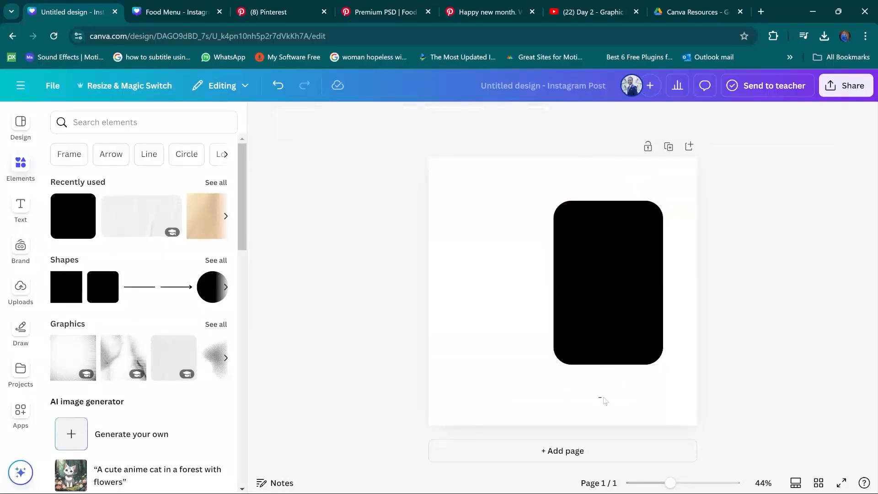
drag(598, 398, 505, 406)
scroll(791, 263, up, 2)
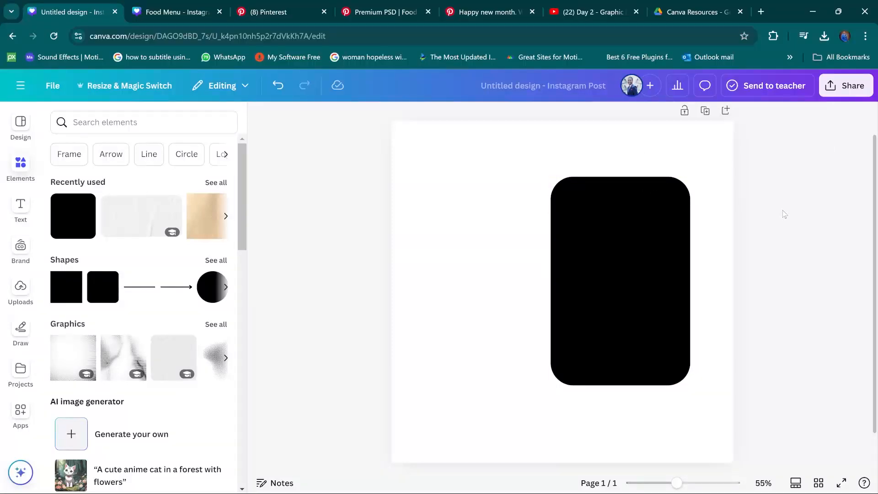
Step: Duplicate the black rounded rectangle as a white copy and shrink it to sit inside the original with an even margin
click(644, 240)
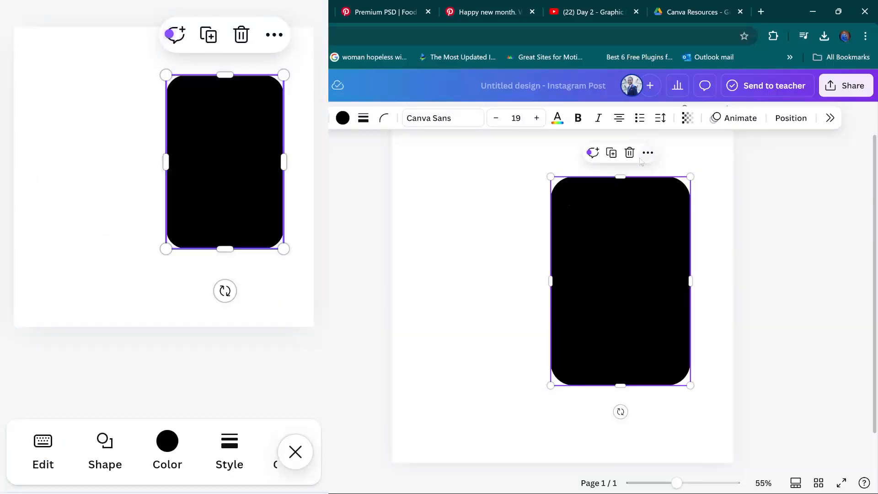
click(611, 152)
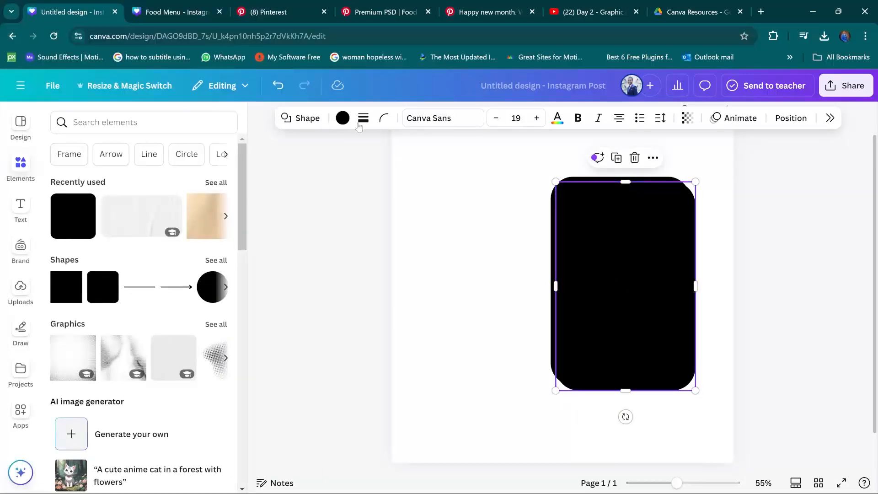
click(343, 118)
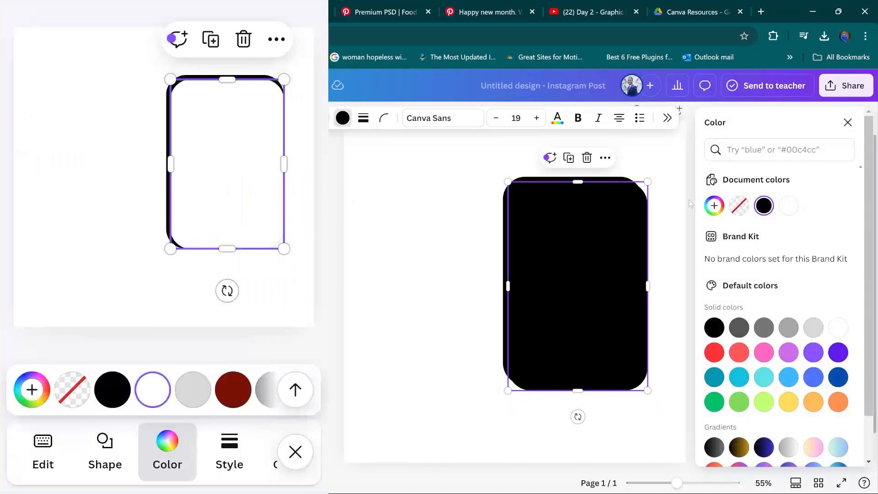
click(785, 208)
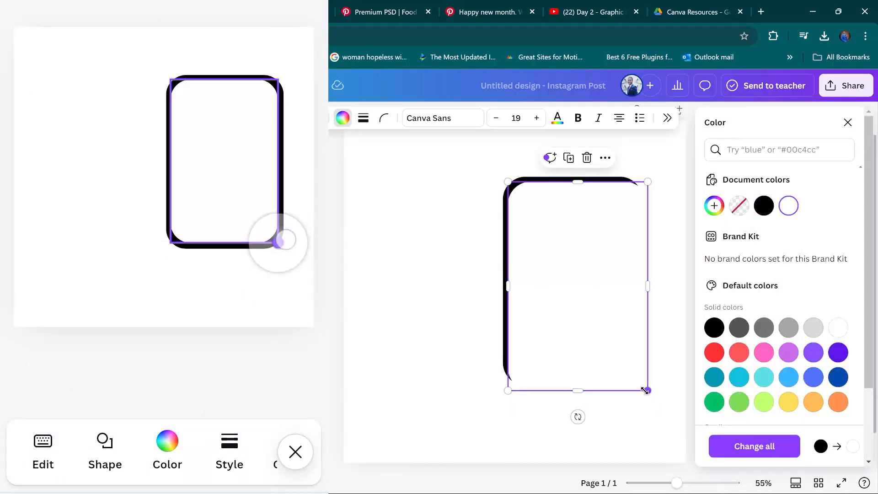
mouse_move(648, 391)
mouse_down()
mouse_move(627, 379)
mouse_move(639, 381)
mouse_up()
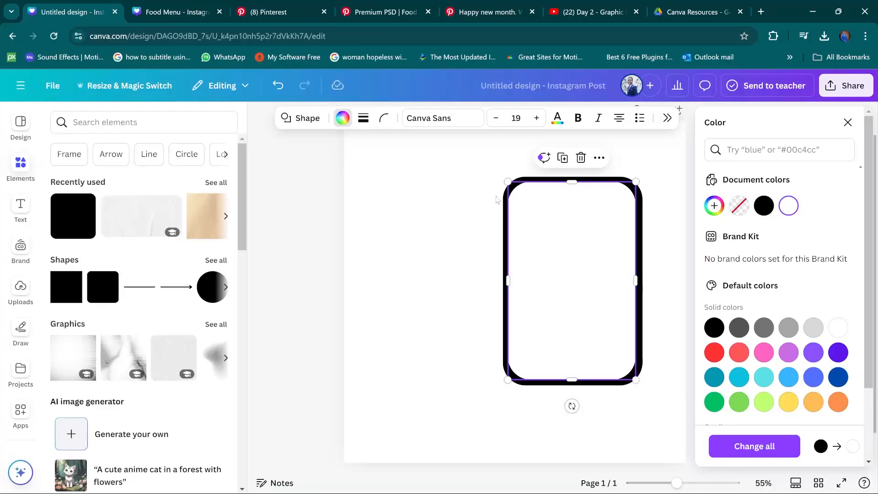
Step: Remove the inner rectangle's fill and give it a white long-dashed border with a weight of 2
click(739, 206)
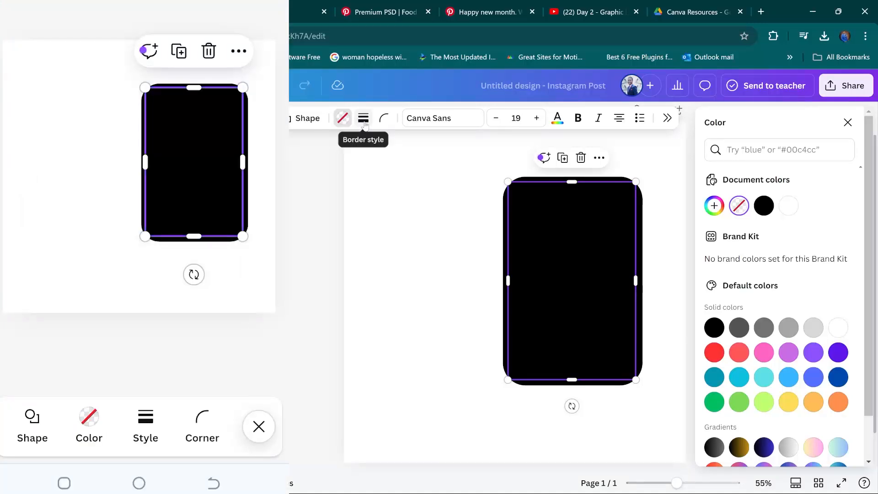
click(364, 119)
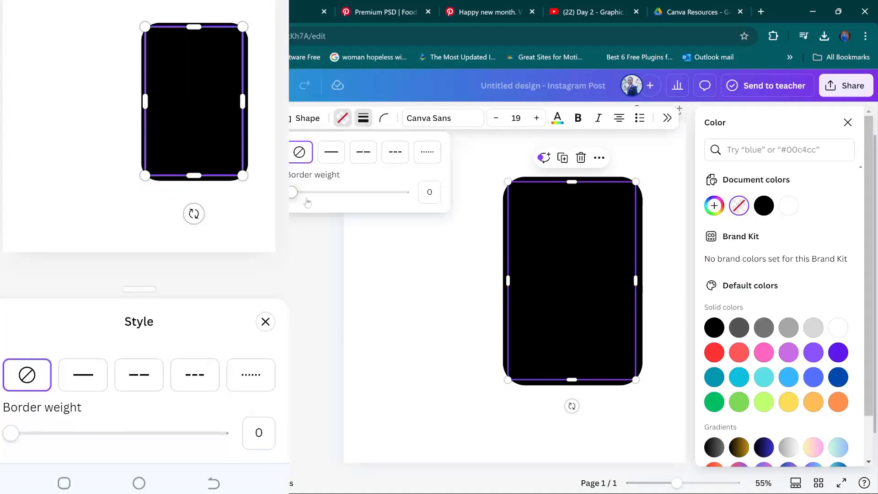
click(363, 154)
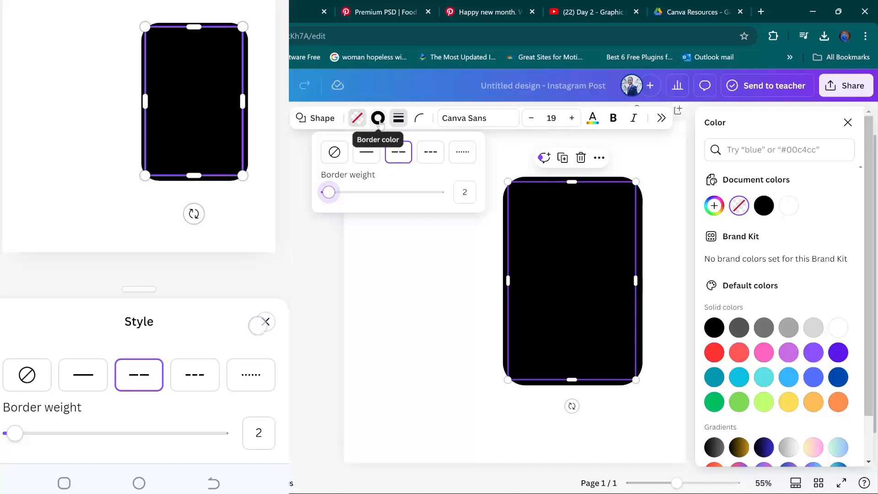
click(378, 119)
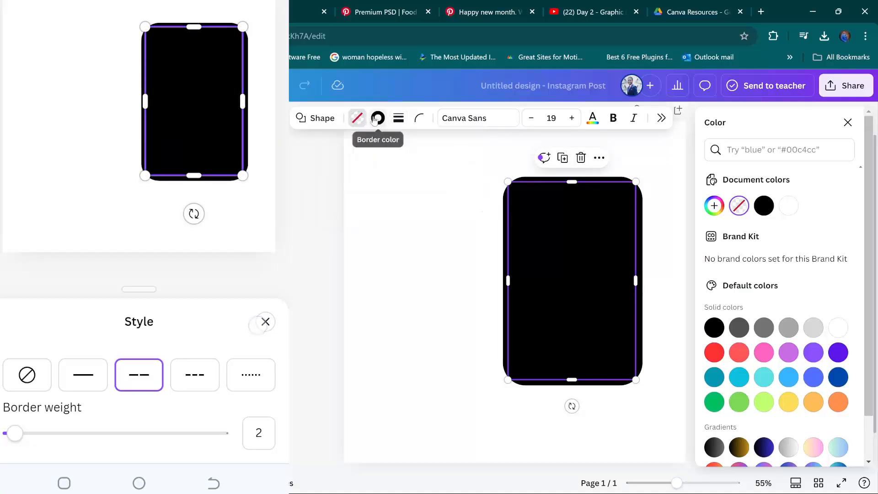
click(763, 206)
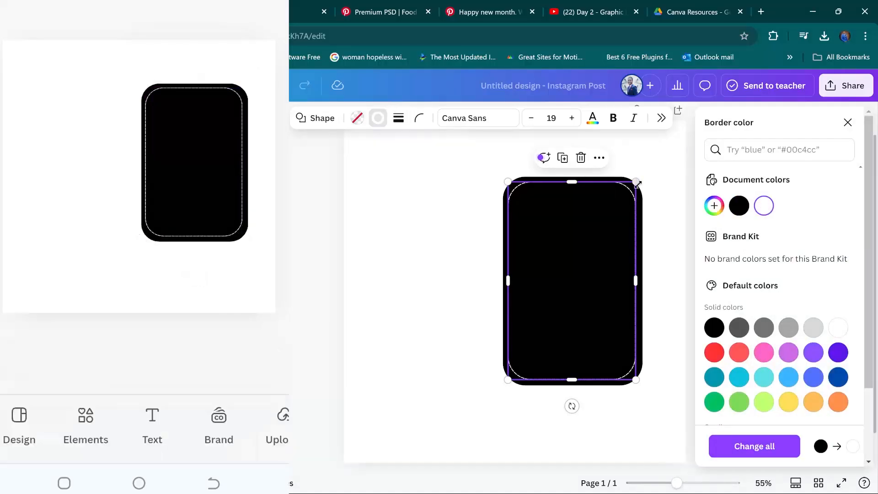
click(419, 118)
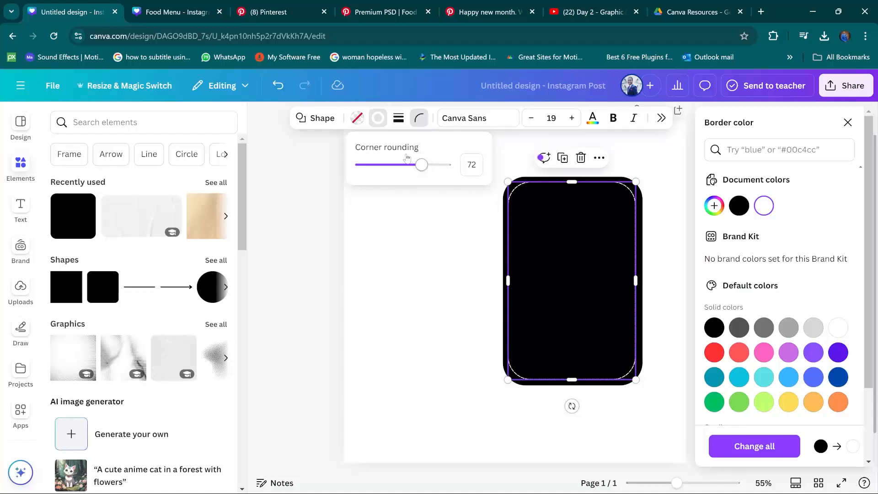
click(422, 119)
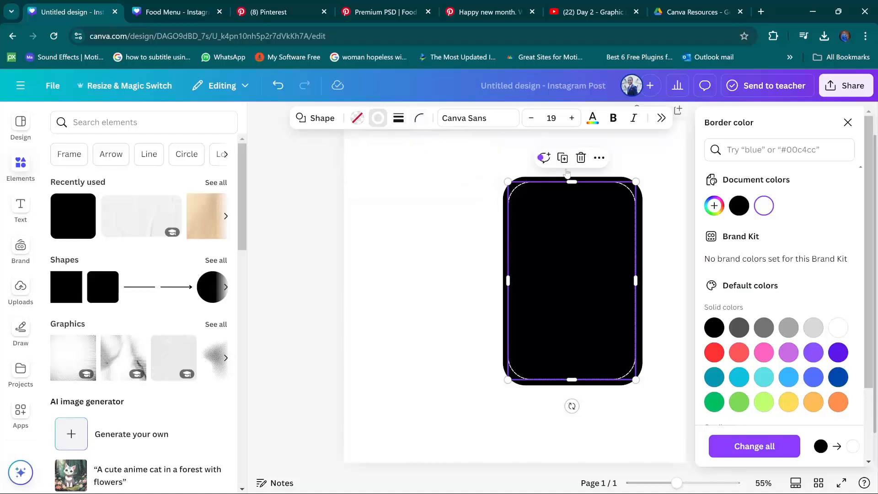
key(Escape)
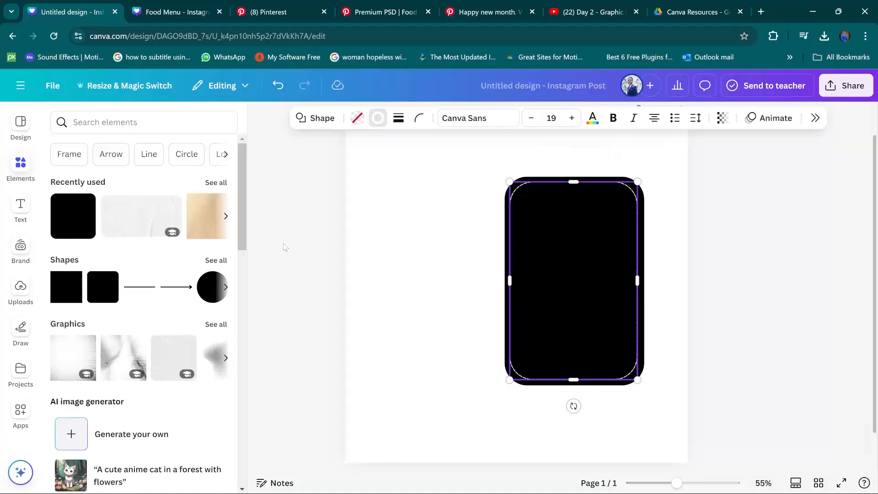
click(332, 237)
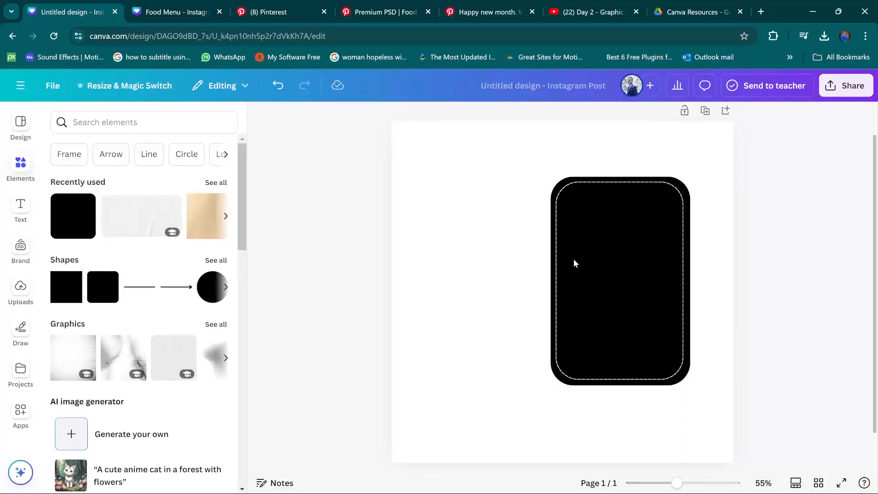
Step: Duplicate the outer black rectangle and place the copy in the left half of the page
click(603, 269)
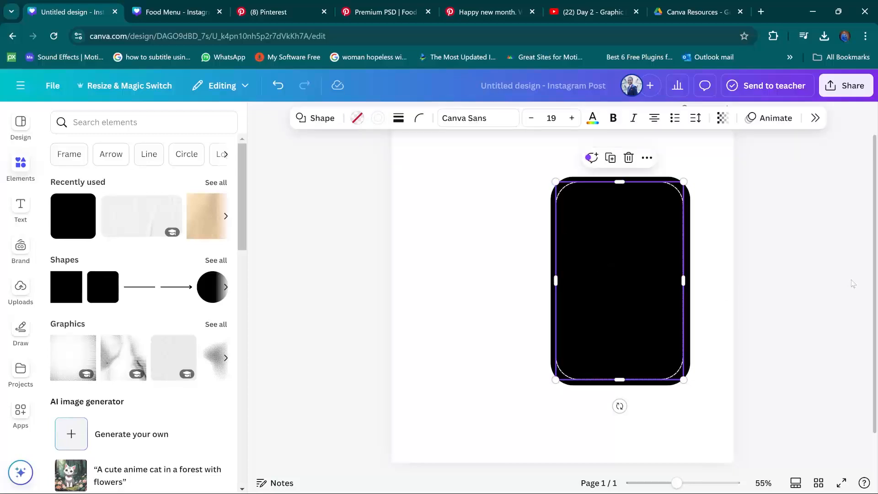
click(685, 194)
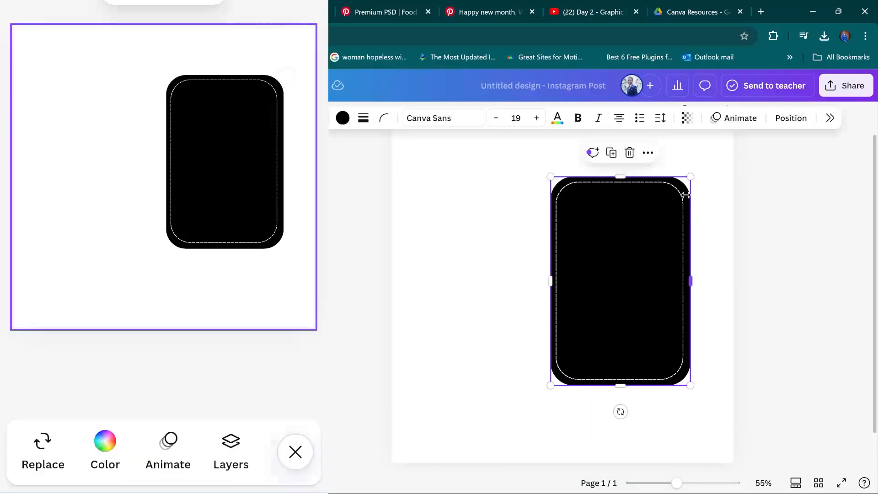
click(611, 153)
drag(620, 304, 468, 309)
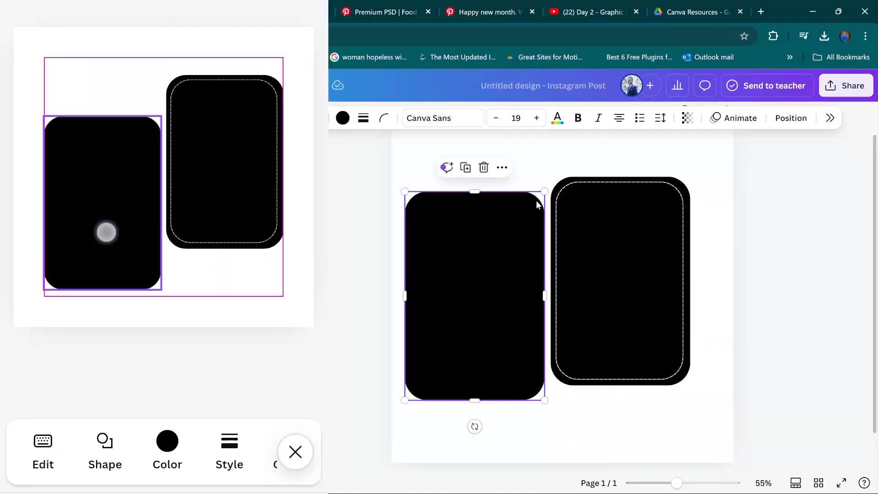
Step: Shrink the left black rectangle to a narrower, shorter size than the right one and move it slightly upward
drag(544, 192, 544, 219)
key(ctrl+z)
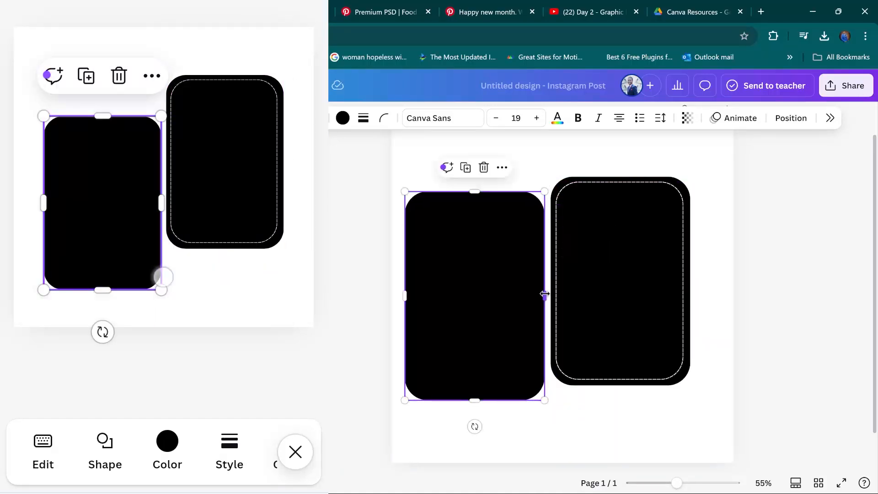
drag(544, 294, 529, 300)
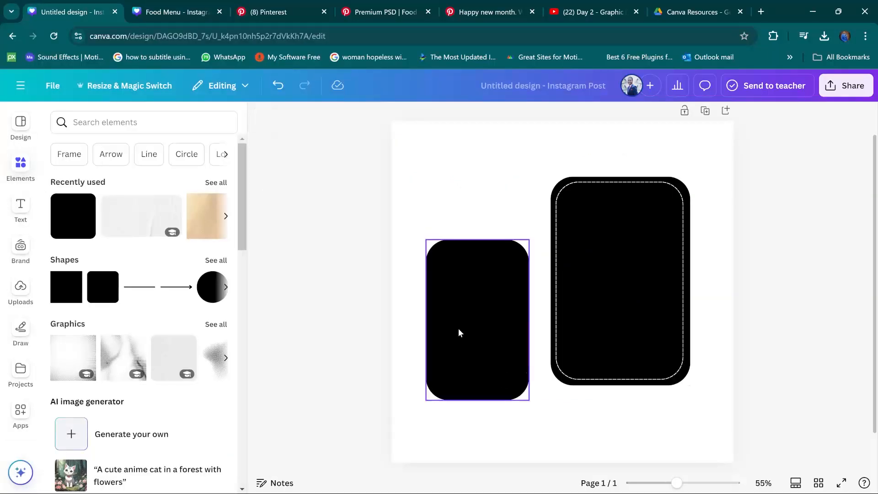
drag(460, 332, 457, 318)
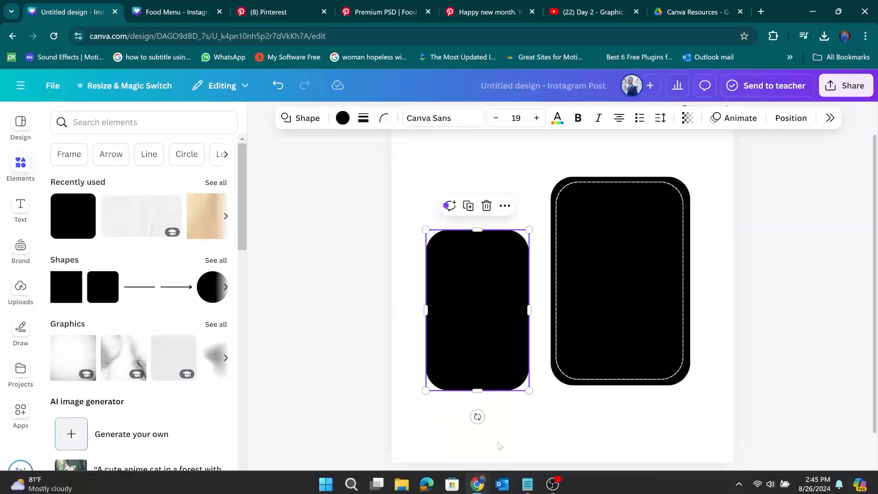
Step: Switch to the Design Brief 2 note in Notepad, copy the grey hex code #f1f1f1, and return to the Canva design
click(529, 480)
drag(92, 151, 60, 152)
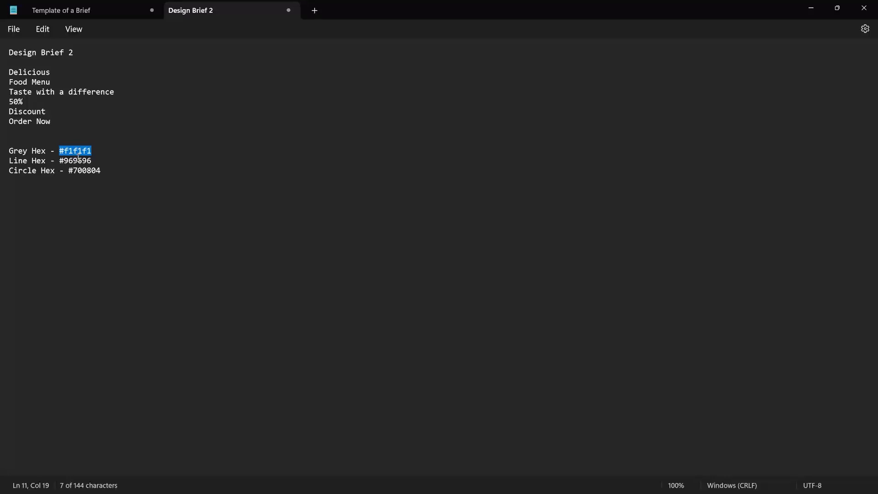
click(492, 491)
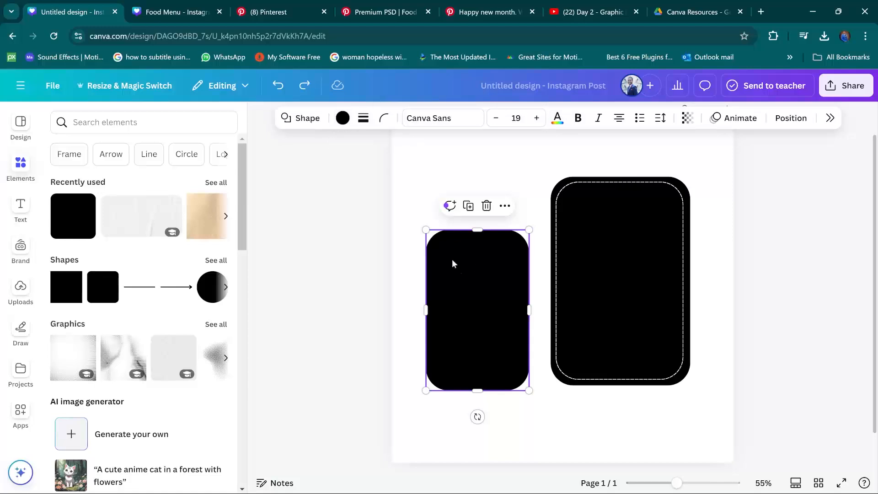
Step: Fill the smaller left rectangle with the custom solid color #F1F1F1 and deselect it
click(476, 288)
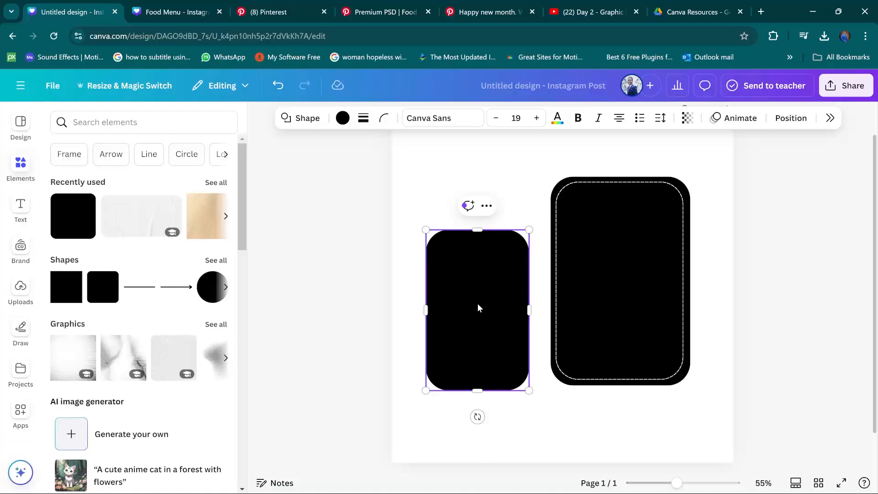
click(342, 118)
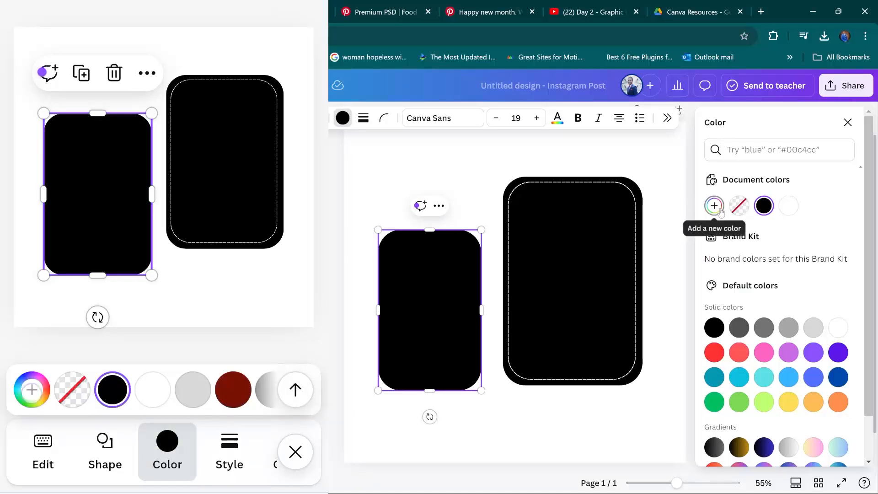
click(713, 205)
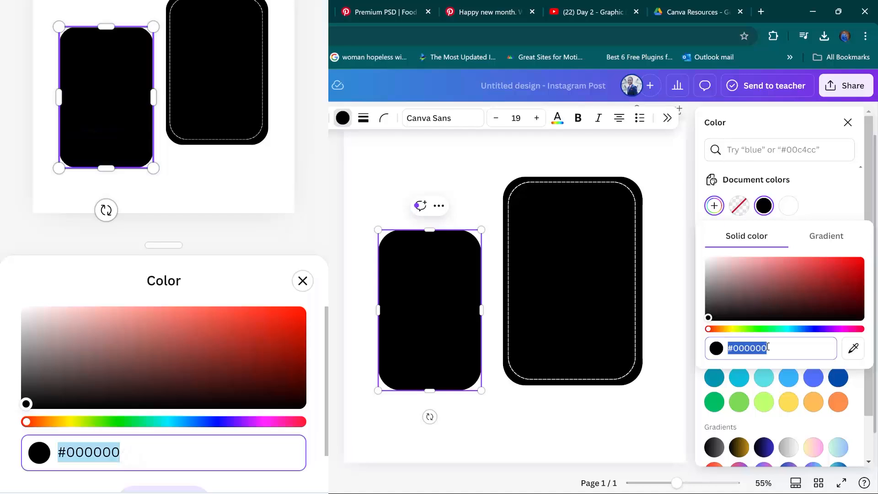
text(#F1F1F1)
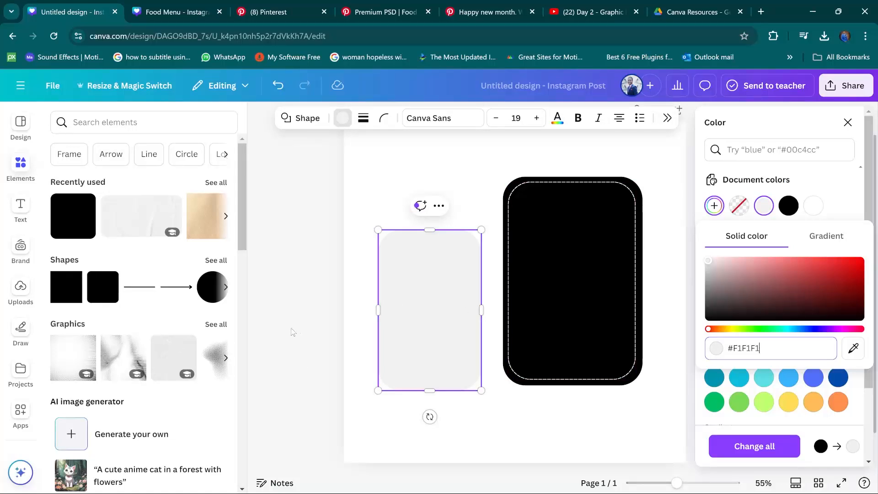
click(303, 327)
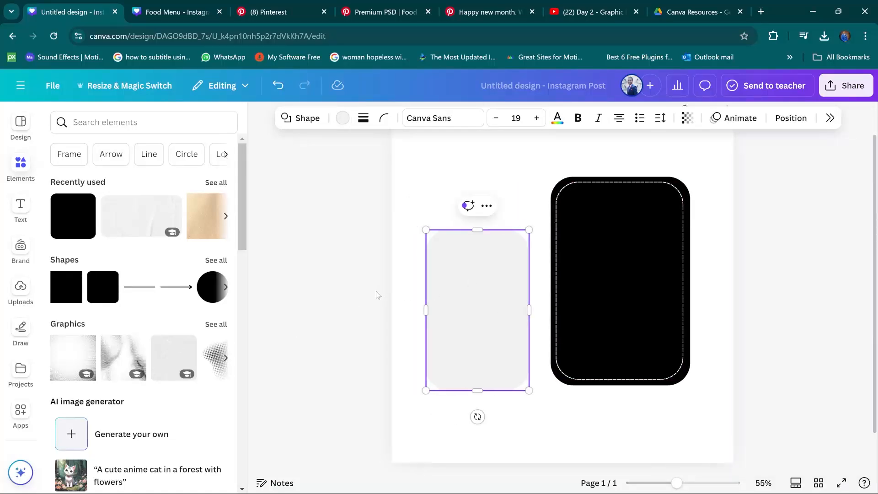
click(378, 294)
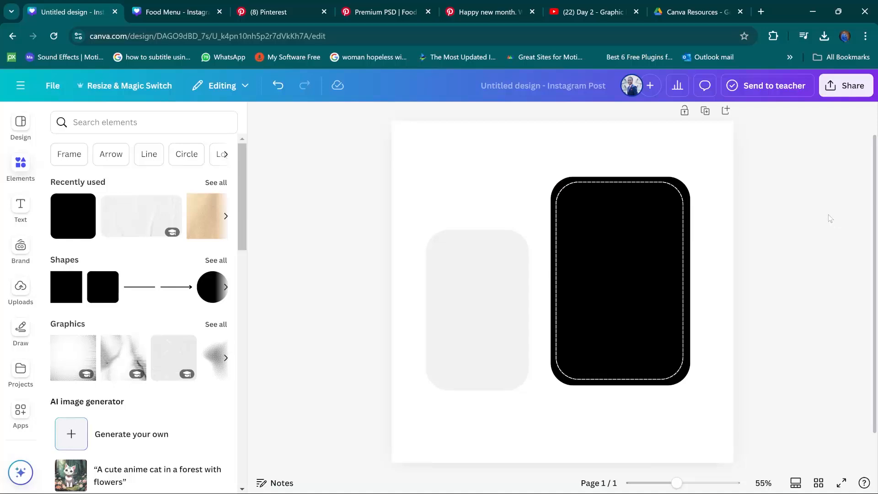
Step: After checking sample Design A, add a circle, shrink it to a small dot, and place it just outside the grey rectangle's upper left edge
click(179, 11)
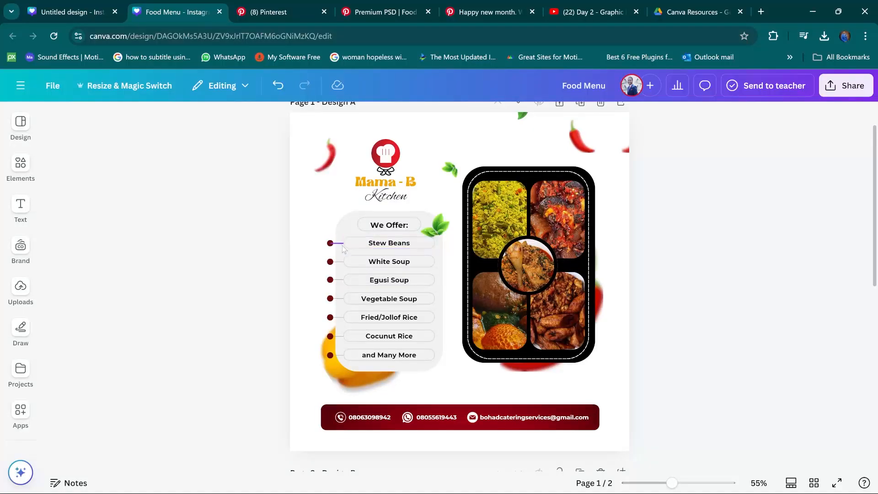
key(ctrl+shift+Tab)
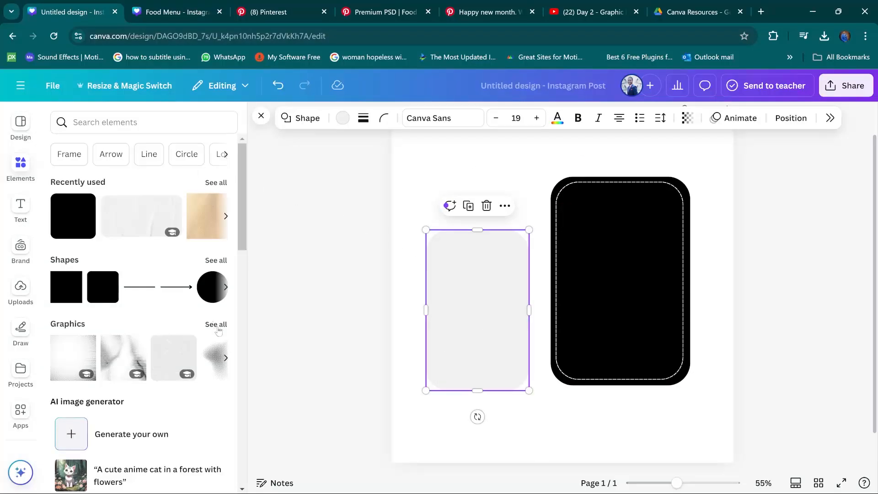
click(208, 291)
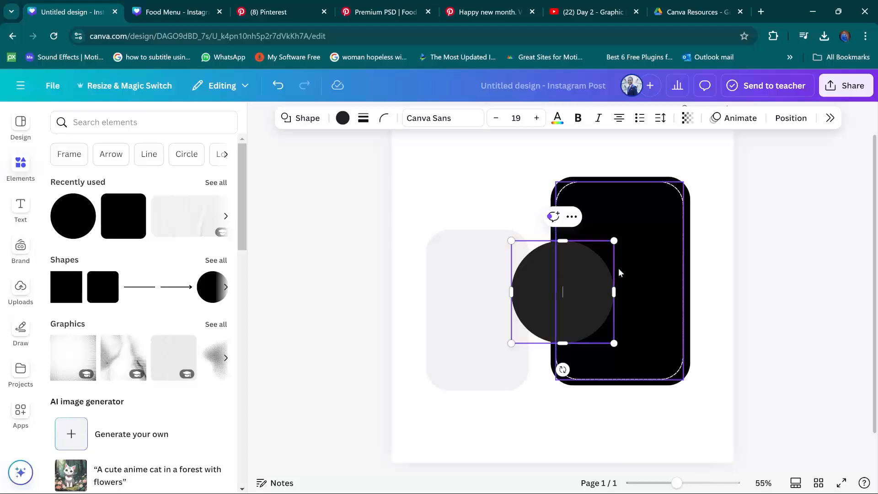
drag(540, 289, 439, 275)
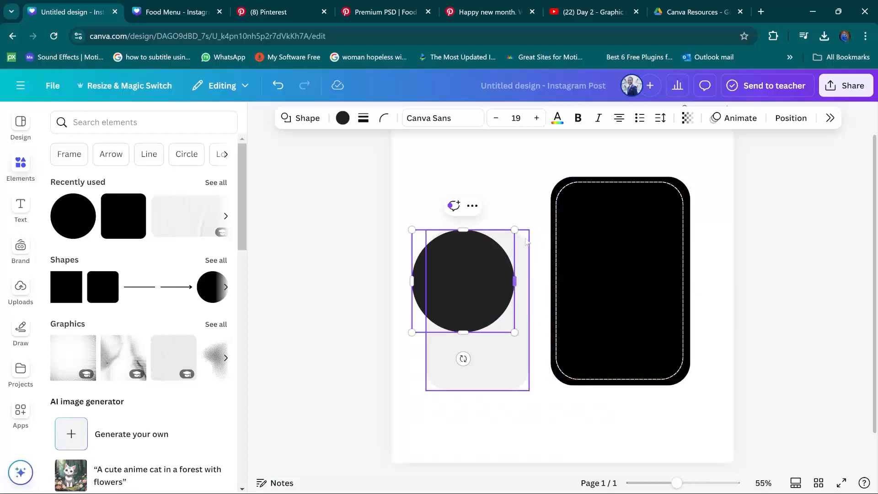
drag(513, 229, 463, 280)
drag(463, 332, 426, 291)
click(314, 269)
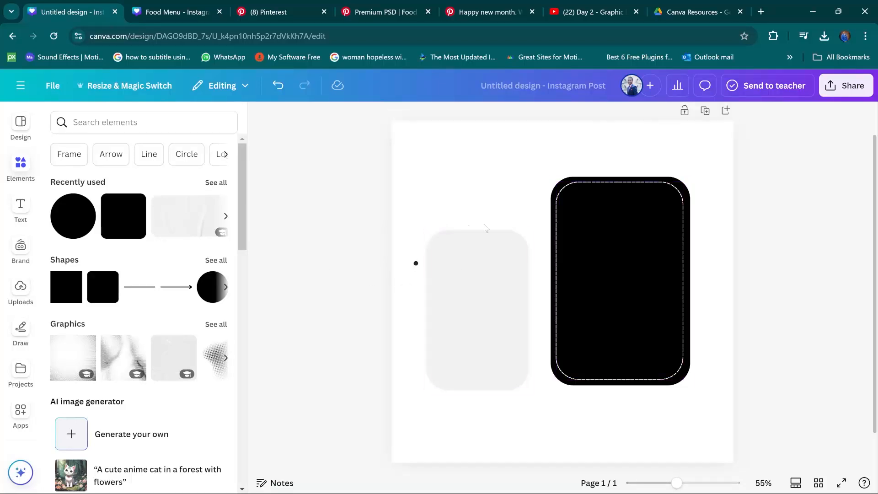
Step: Check sample Design A, duplicate the grey rectangle, and shrink the copy to a thin, narrower bar near the top of the original
click(166, 13)
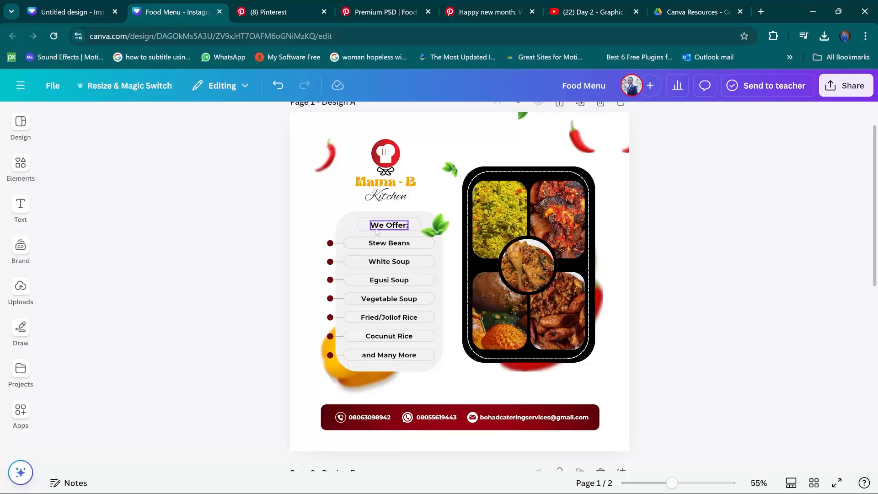
click(73, 12)
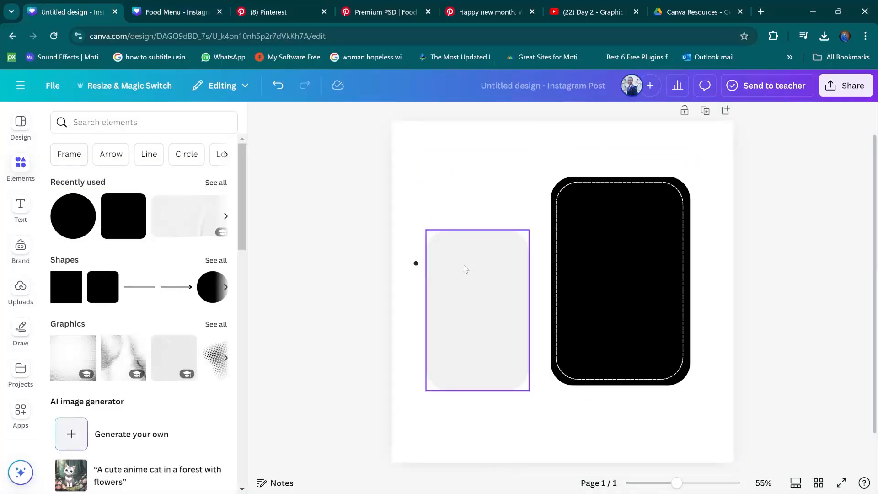
click(465, 268)
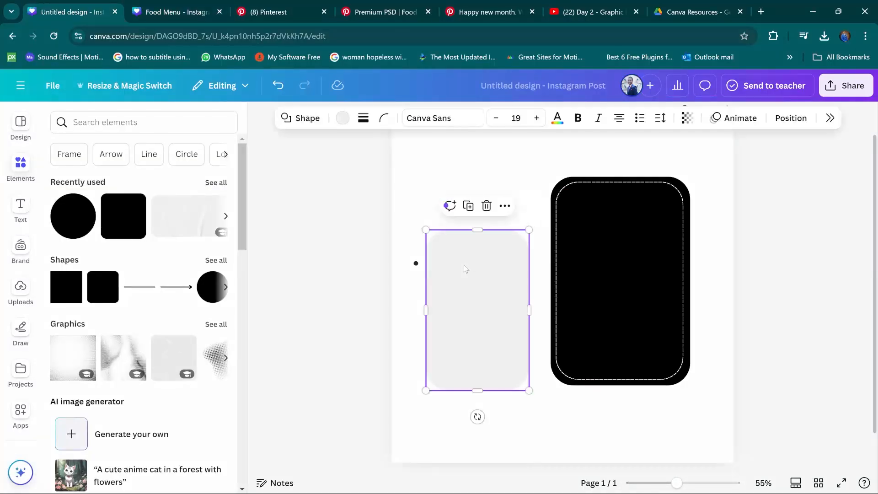
click(469, 208)
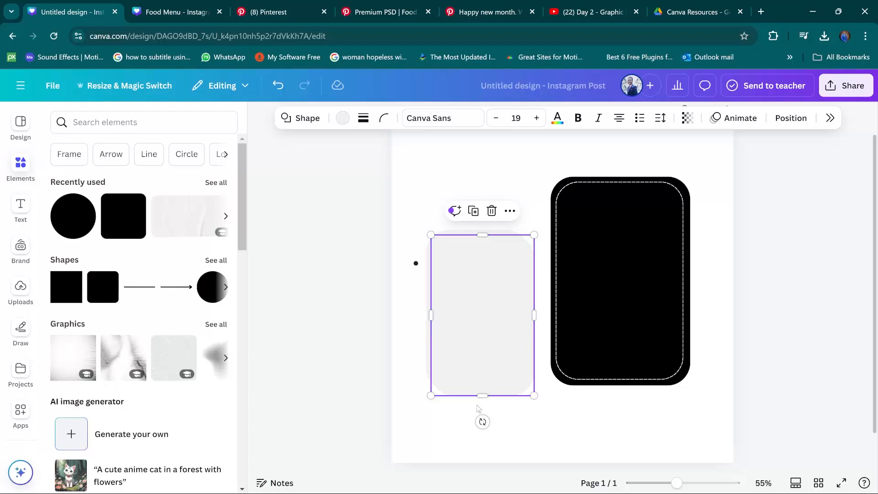
drag(482, 395, 475, 253)
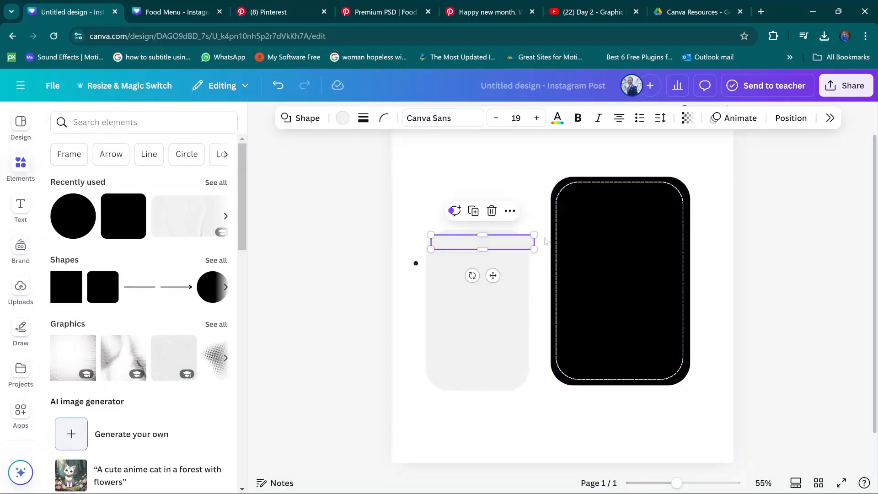
drag(534, 235, 523, 235)
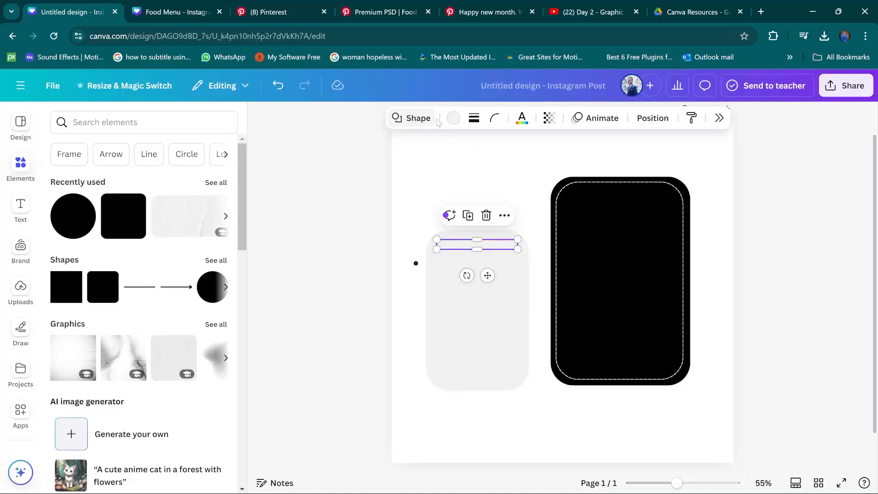
Step: Remove the thin bar's fill and give it a solid border with a thin border weight
click(453, 120)
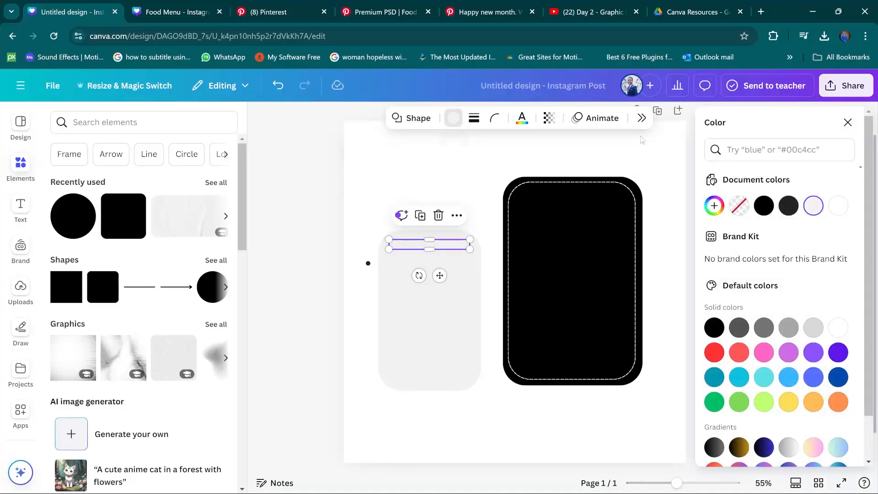
click(738, 208)
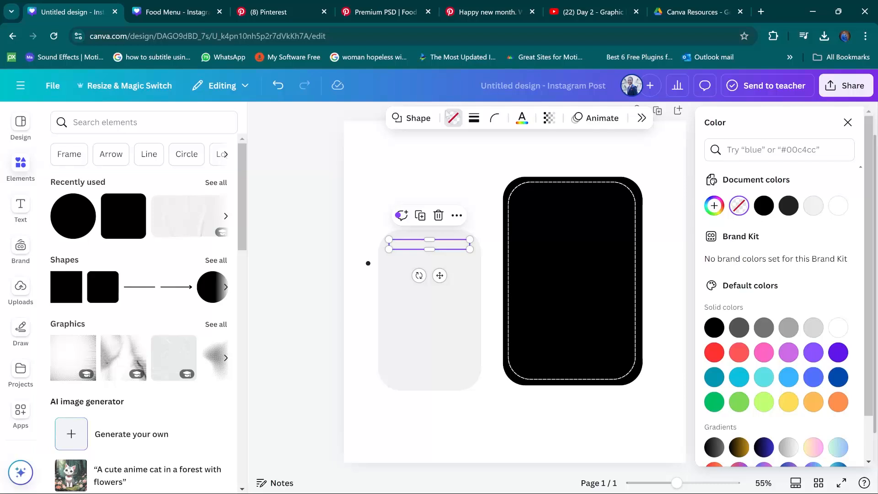
click(474, 118)
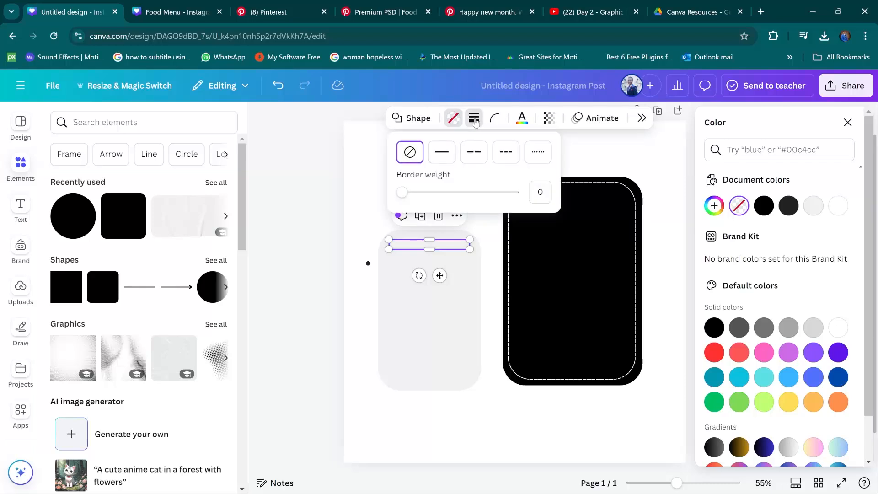
click(443, 155)
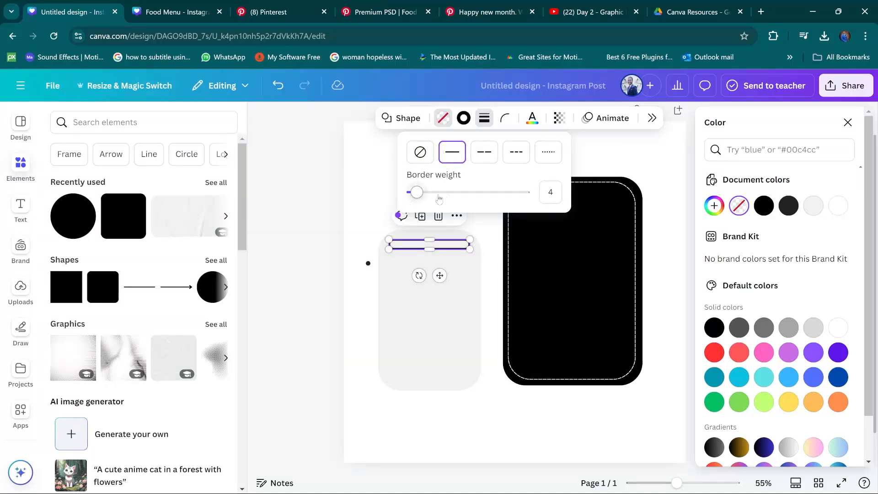
drag(417, 192, 414, 192)
Step: Look up the textbox hex in the Design Brief 2 note in Notepad, return to Canva, and set the bar's border color to #D9D9D9
click(464, 118)
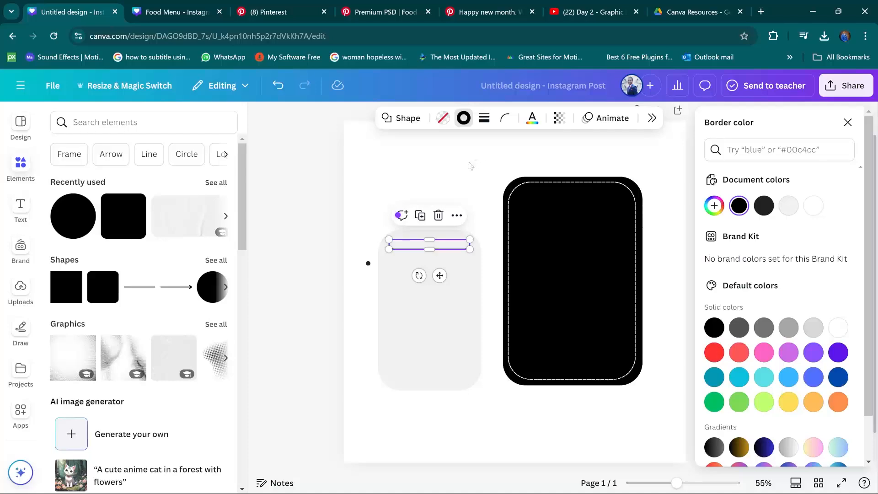
key(alt+Tab)
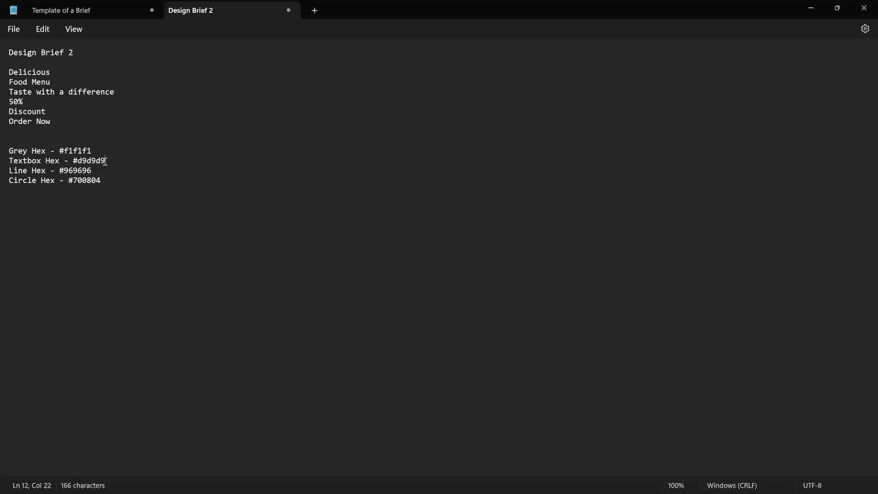
key(alt+Tab)
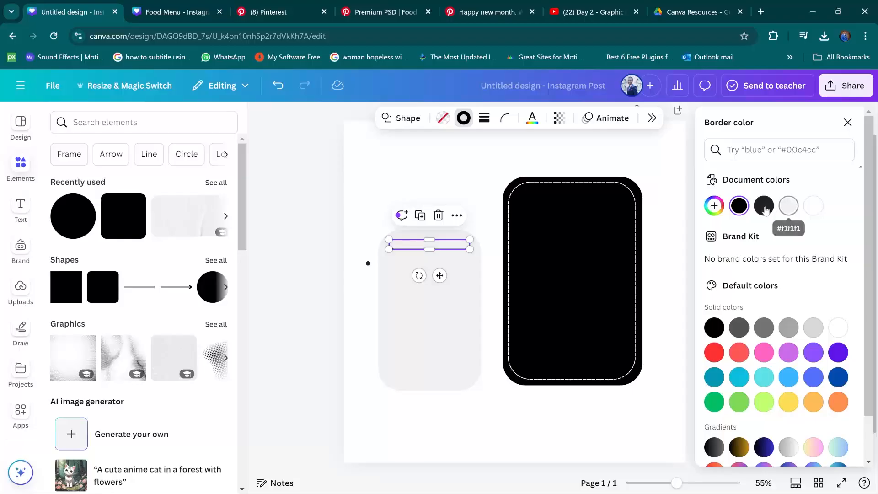
click(714, 206)
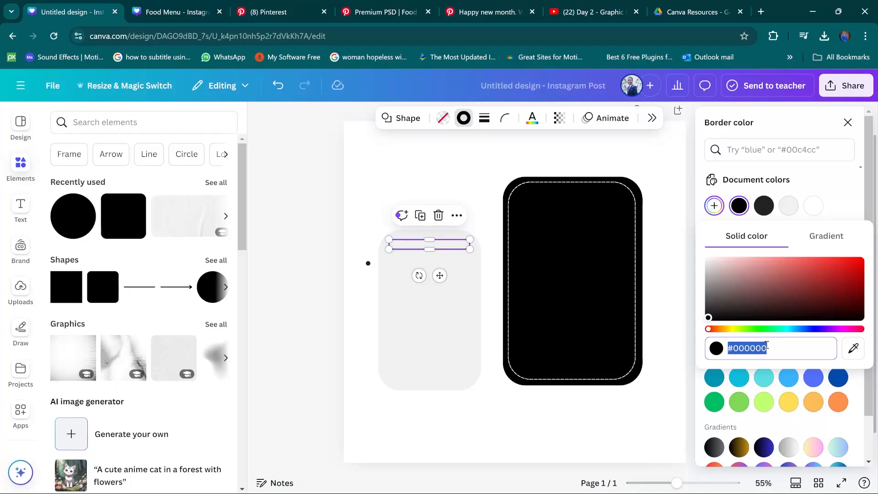
text(#D9D9D9)
click(323, 327)
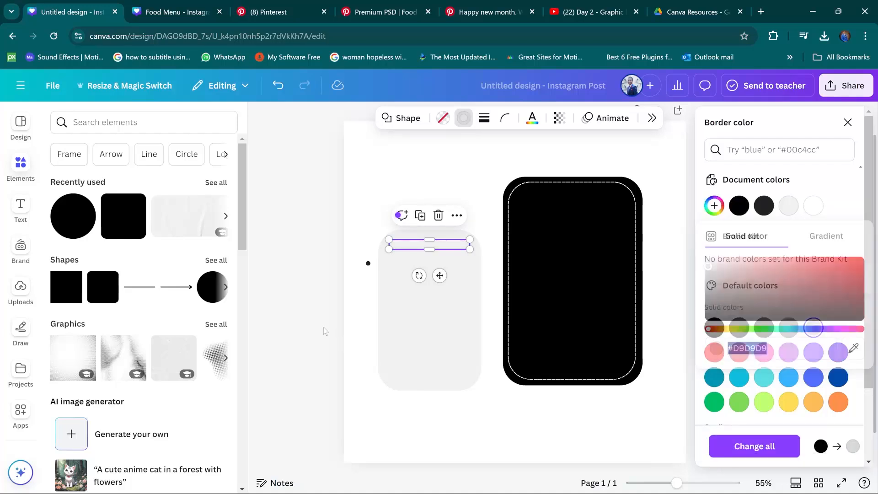
click(324, 327)
Step: Make the outlined bar at the top of the grey rectangle slightly taller
click(498, 249)
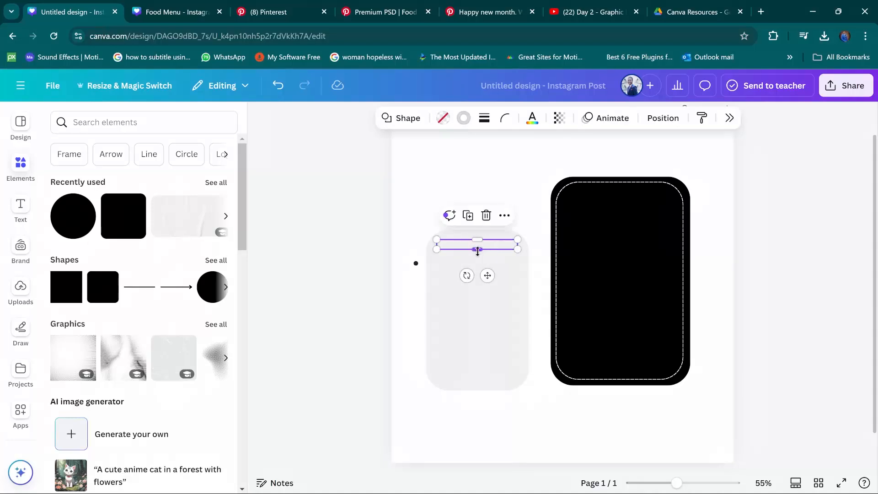
click(340, 245)
drag(477, 253, 476, 256)
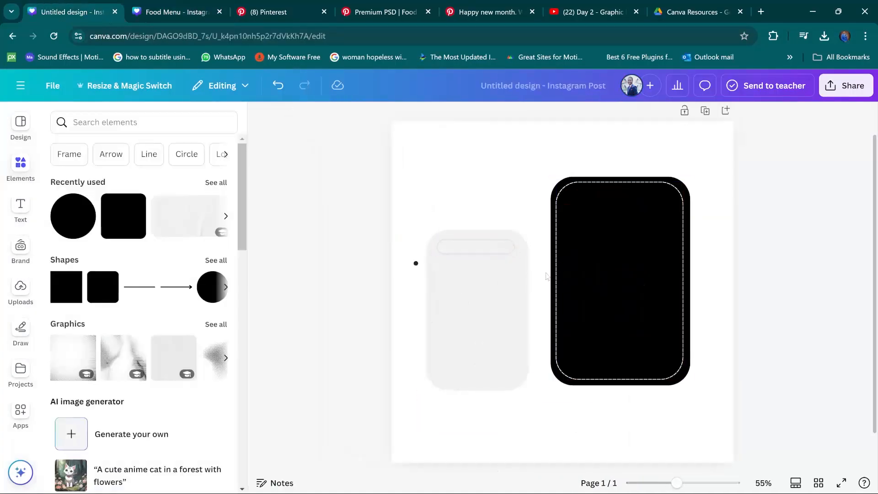
Step: Duplicate the outlined box and place the copy directly below the original, aligned with it inside the grey rectangle
click(476, 253)
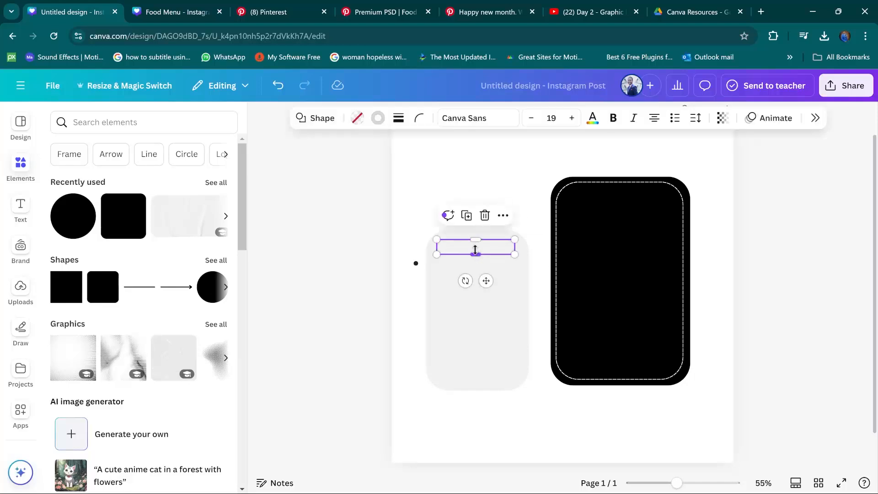
click(467, 216)
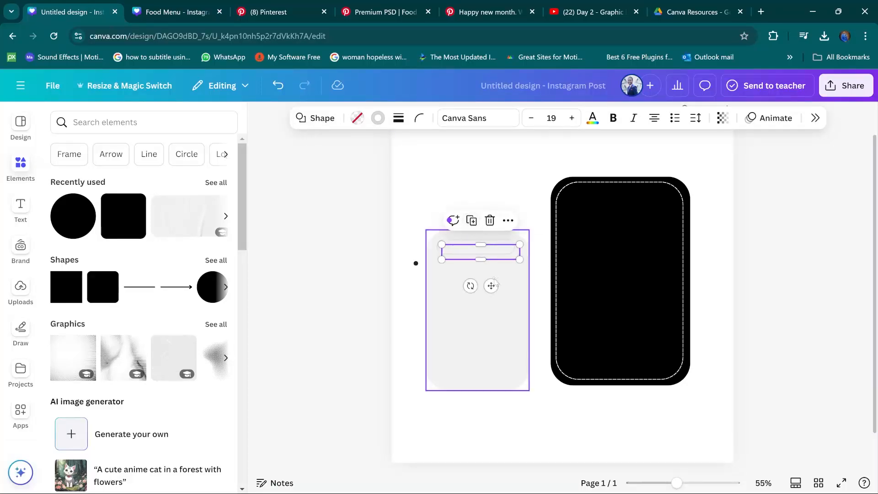
drag(491, 287, 485, 301)
click(353, 280)
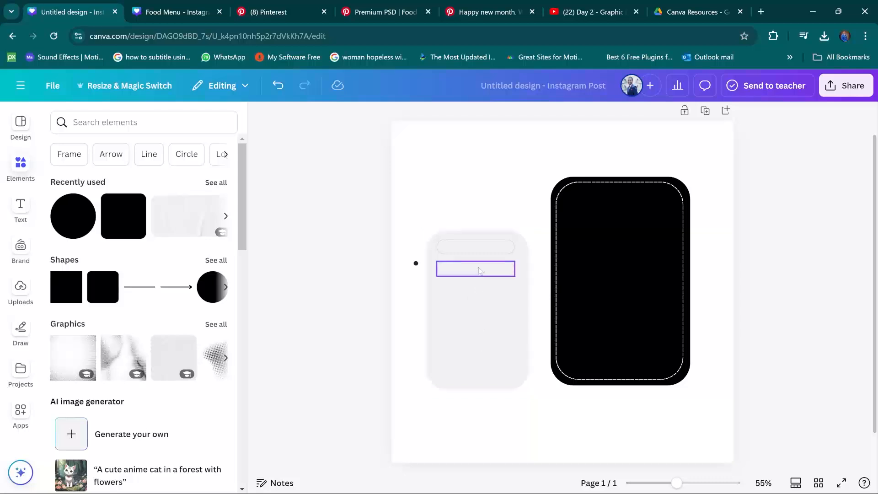
Step: Make the upper outlined box narrower and taller than the one below it, and compare the layout with sample Design A
key(ctrl+z)
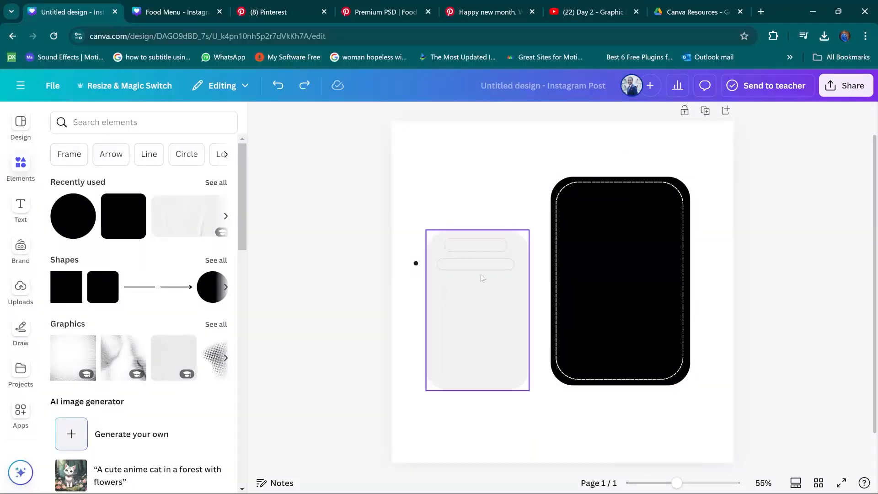
click(466, 248)
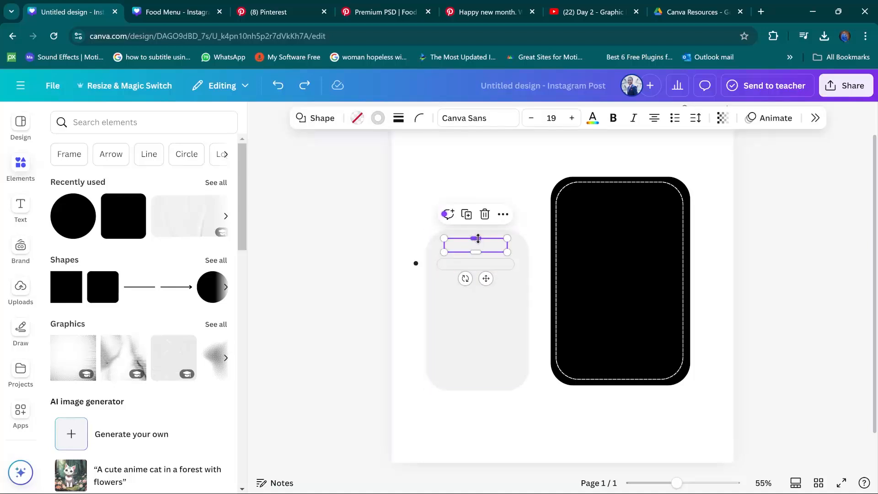
drag(478, 238, 477, 235)
key(ctrl+Tab)
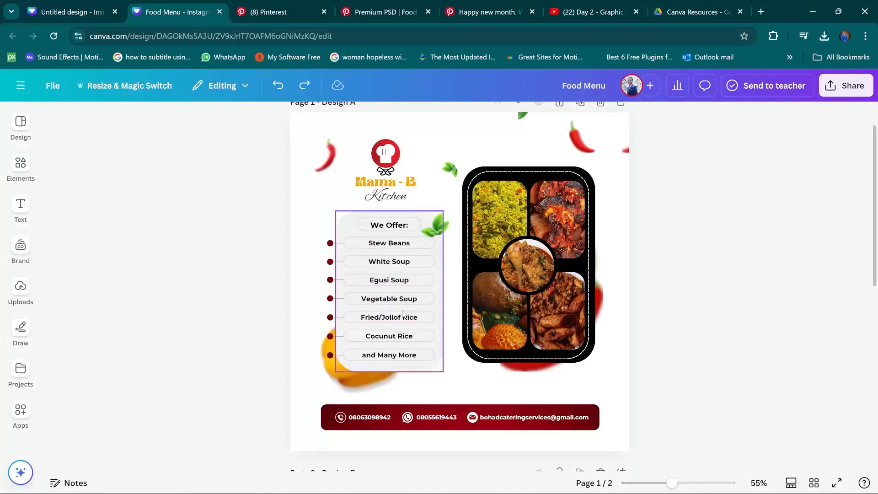
click(62, 14)
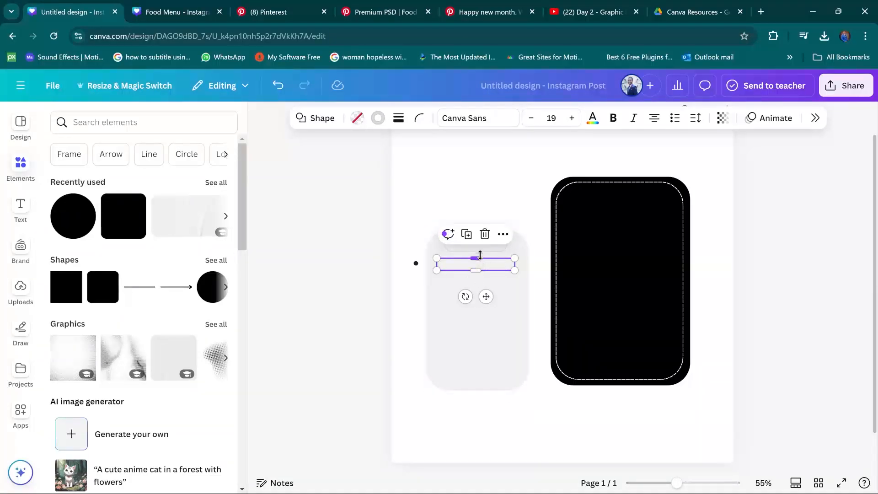
click(400, 316)
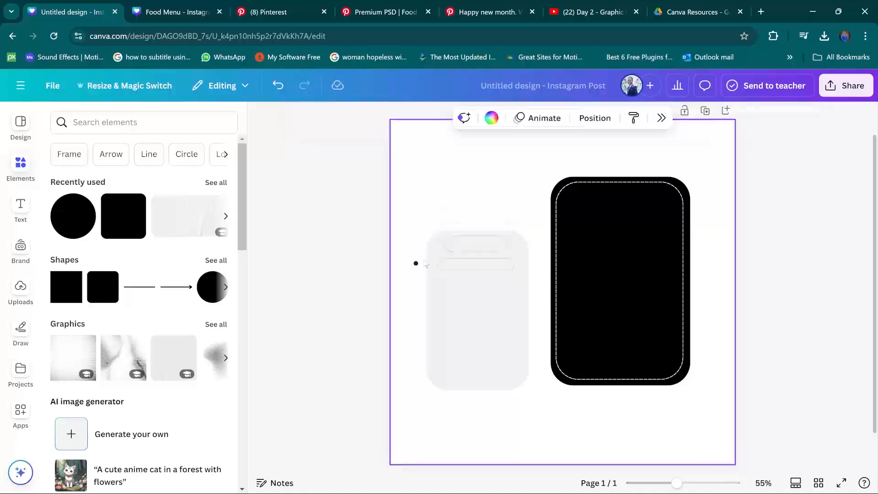
Step: Copy the circle hex from the Design Brief 2 note in Notepad, fill the small circle with #700804, and enlarge it slightly
click(416, 265)
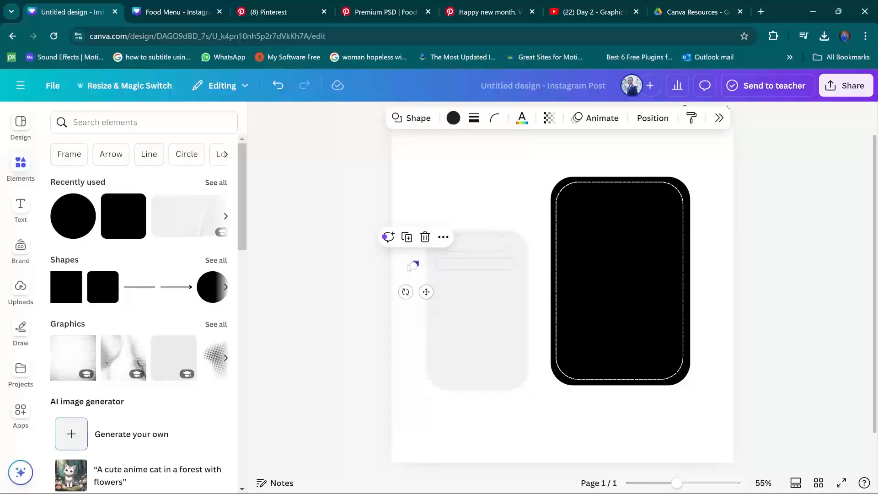
key(alt+Tab)
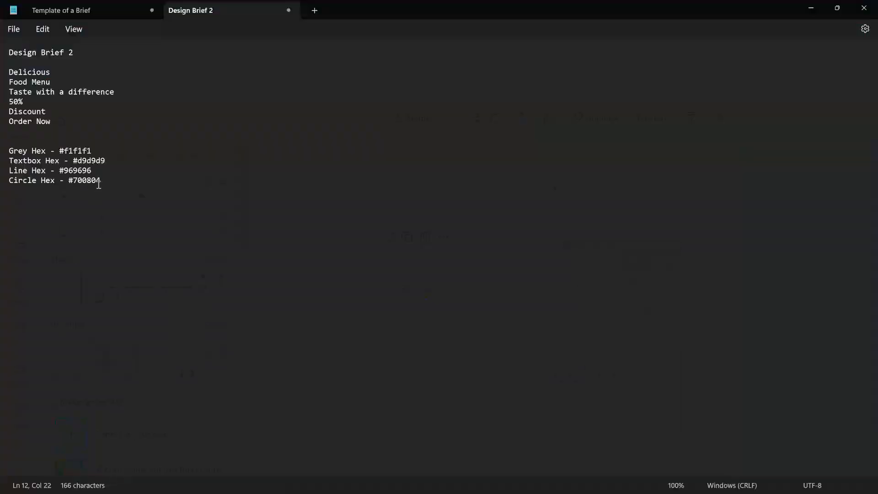
double_click(91, 180)
key(alt+Tab)
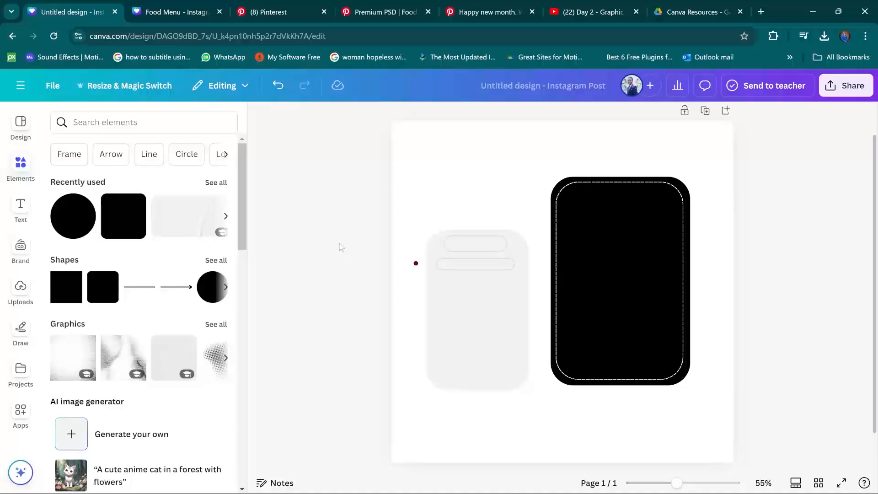
click(416, 264)
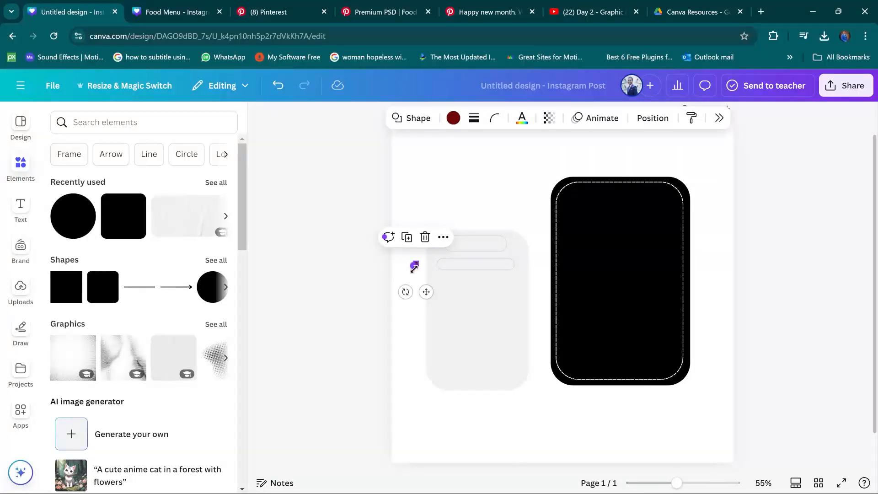
drag(414, 265, 407, 266)
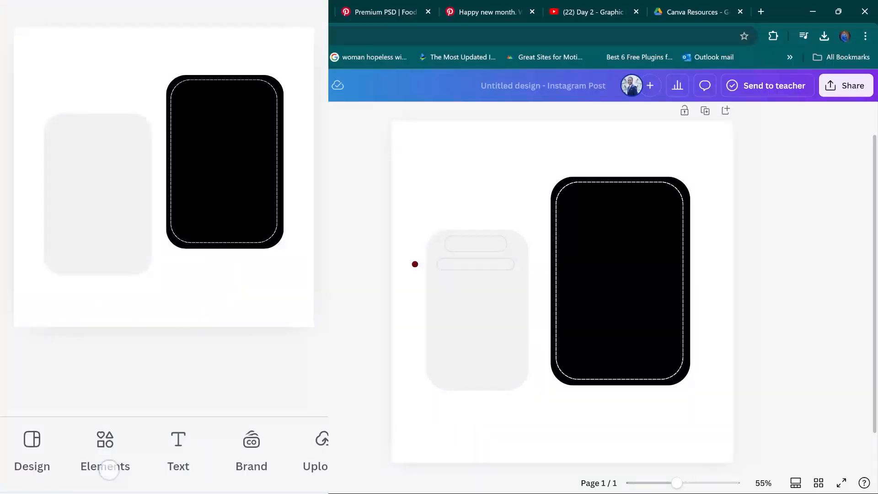
Step: Add a straight line and shorten it to a short connector between the dark red circle and the lower outlined box
click(140, 288)
click(105, 451)
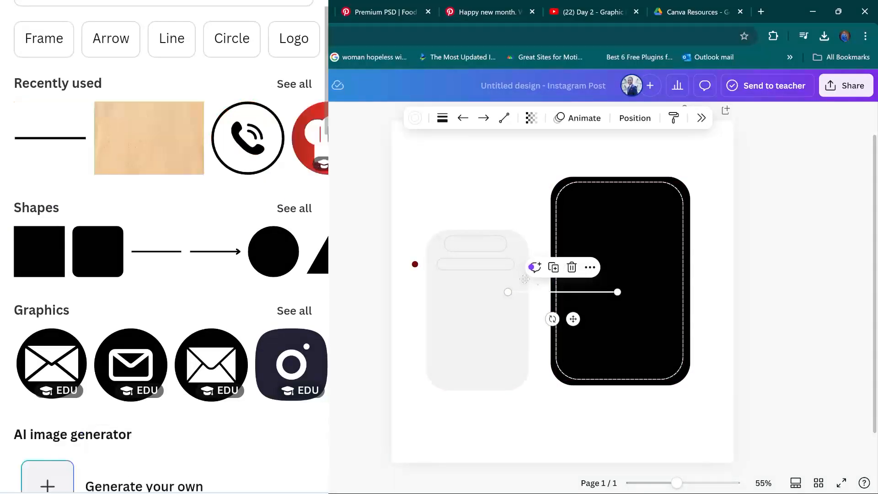
drag(524, 279, 447, 263)
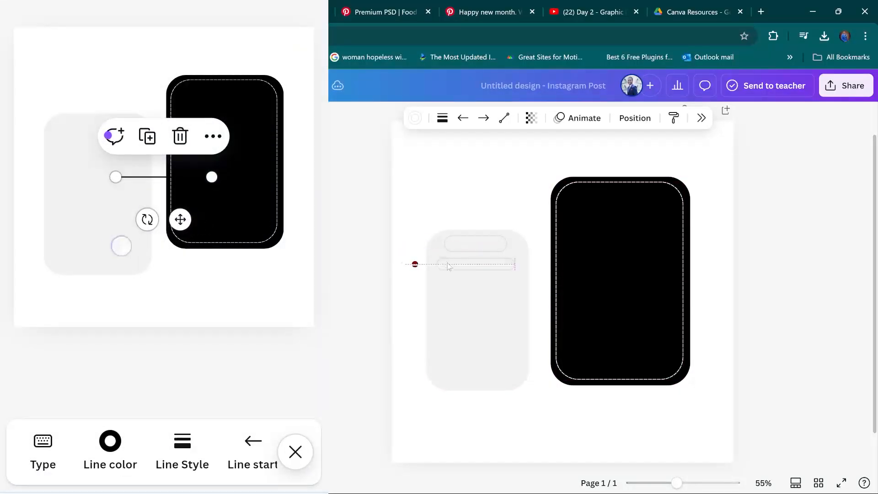
drag(516, 264, 417, 264)
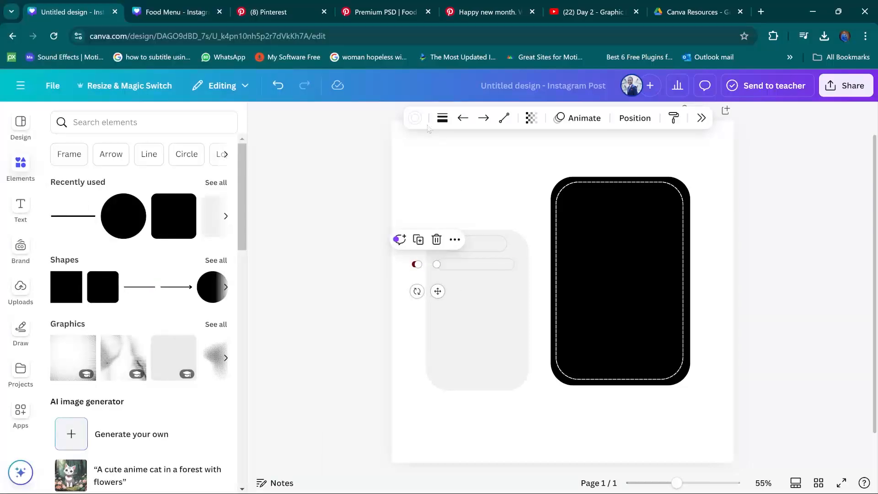
Step: Set the connector line's color to #999999
click(415, 118)
click(738, 205)
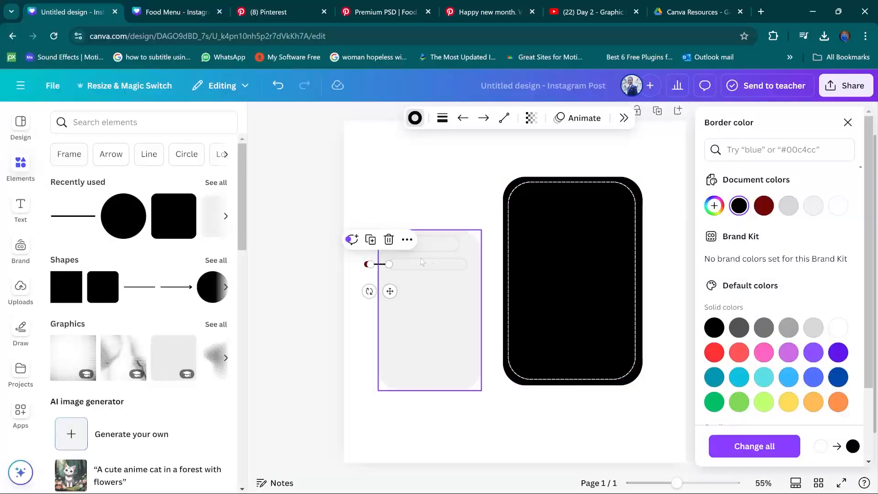
click(714, 206)
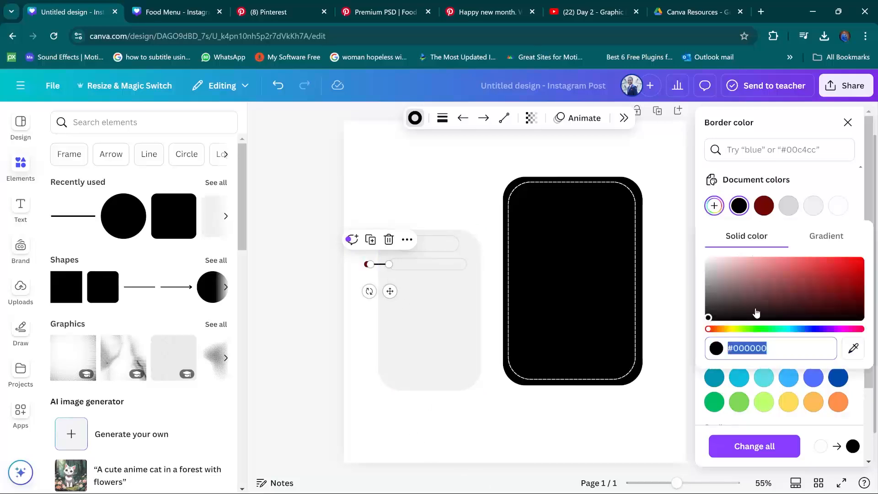
text(#999999)
click(381, 264)
scroll(404, 223, up, 2)
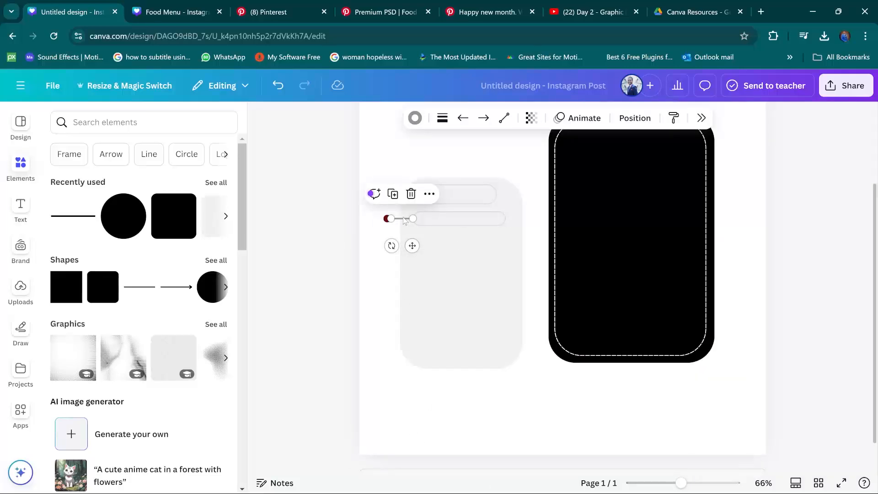
Step: Bring the dark red circle in front of the connector line
click(378, 231)
click(386, 219)
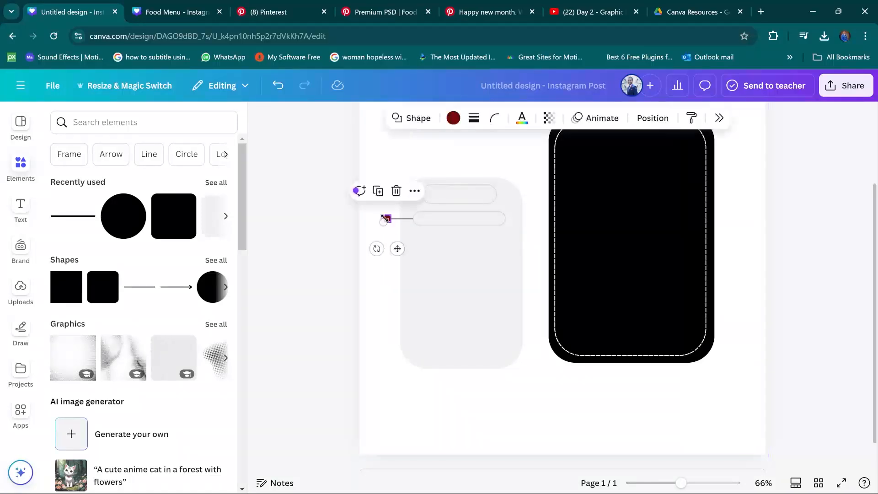
right_click(384, 219)
mouse_move(421, 295)
click(584, 317)
click(287, 170)
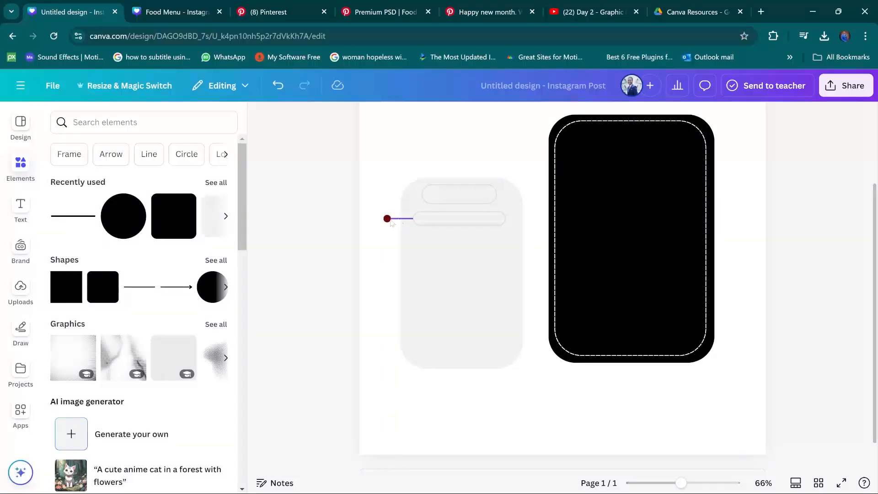
Step: Move the dark red circle along the connector line, closer to the outlined box
click(387, 219)
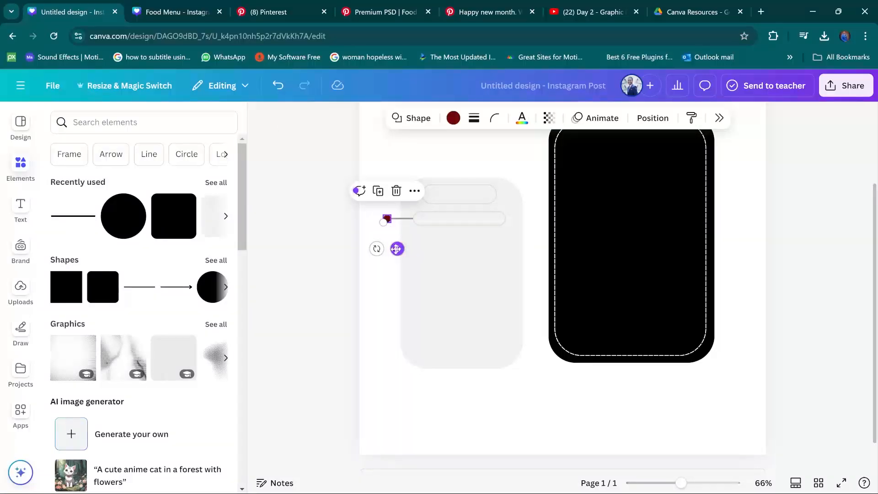
drag(396, 248, 404, 248)
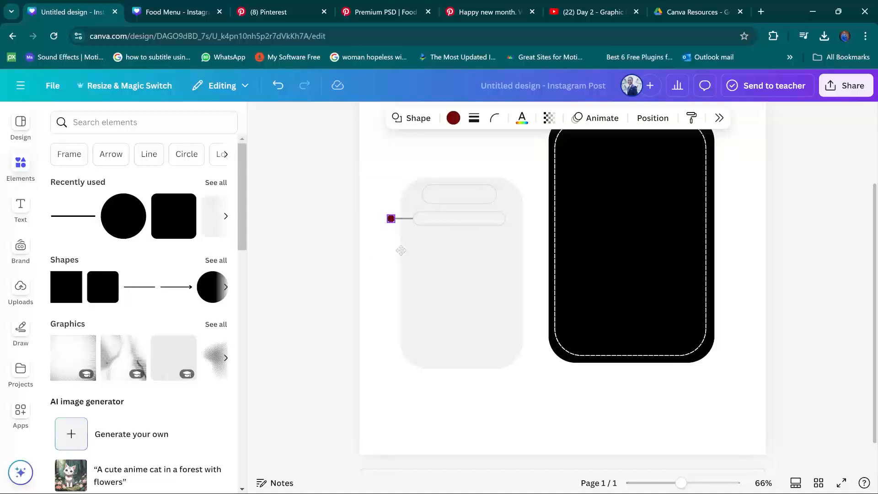
click(354, 232)
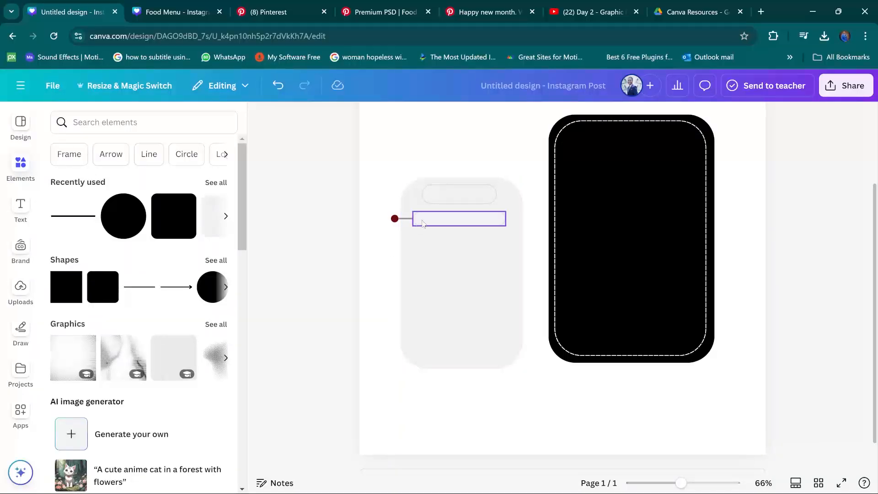
Step: Group the dark red circle, the connector line and the lower outlined box
click(395, 221)
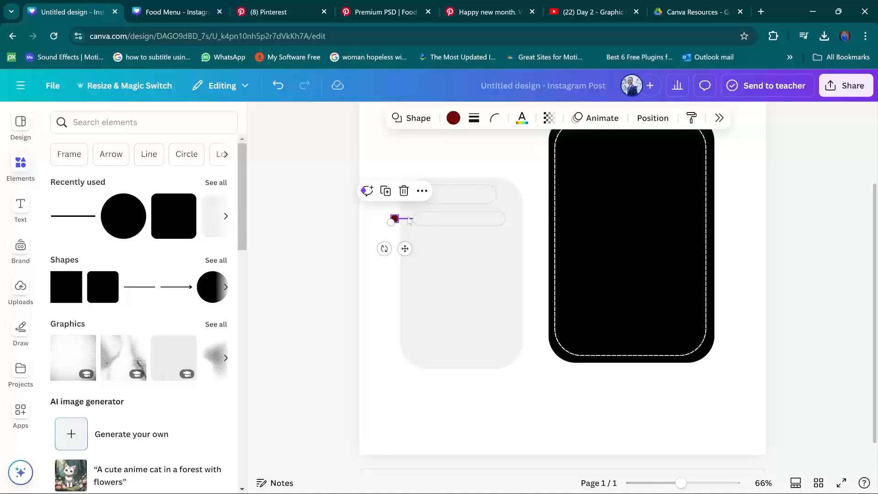
shift+click(412, 220)
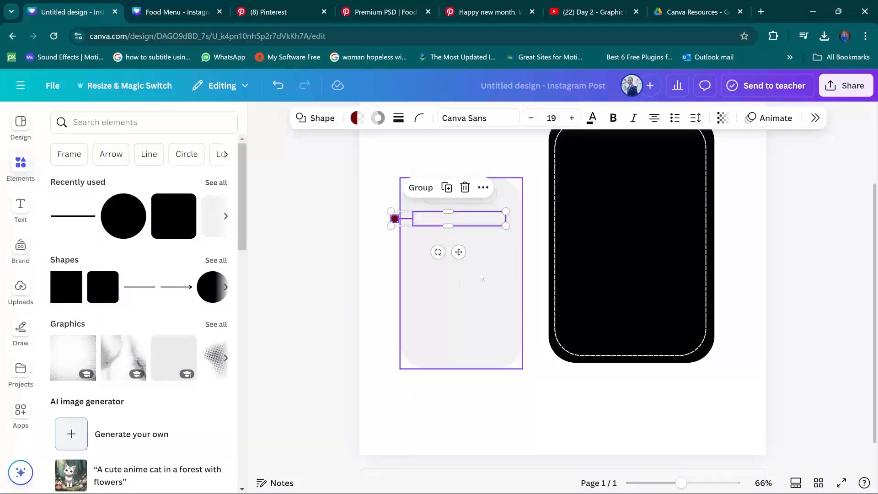
click(413, 194)
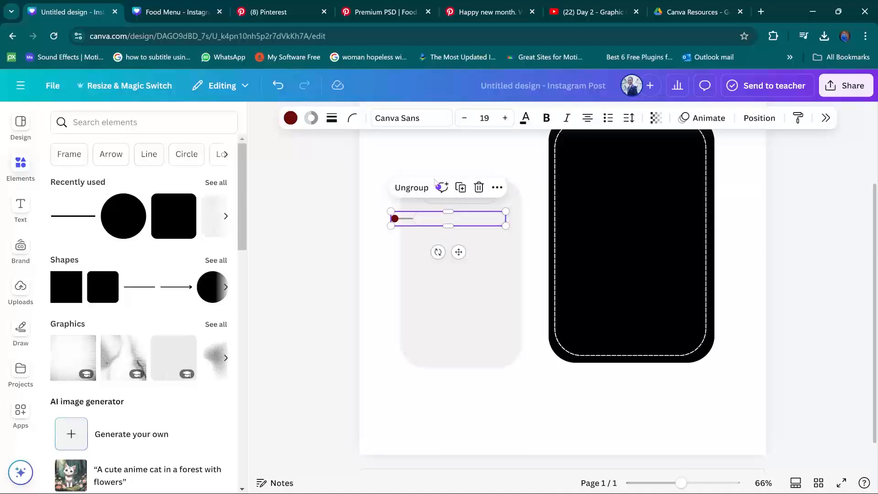
Step: Duplicate the grouped menu row and place the copy directly below it, aligned and with an even 19 spacing
click(461, 188)
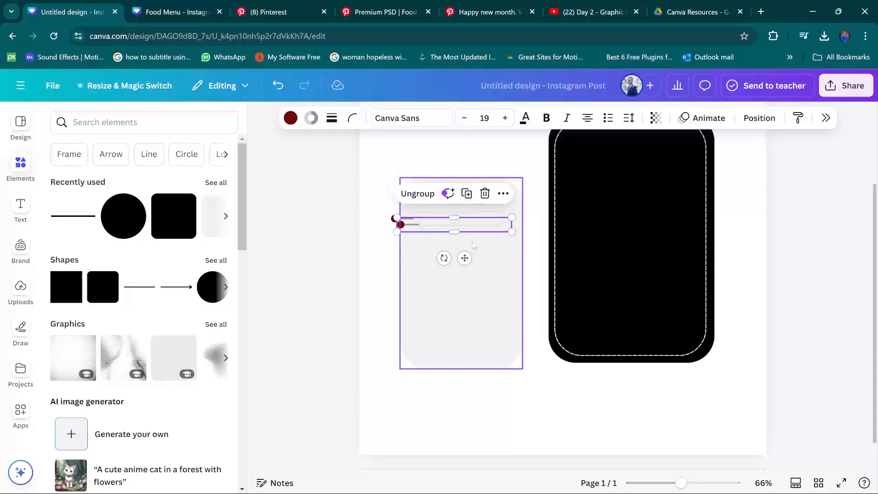
drag(465, 258, 462, 273)
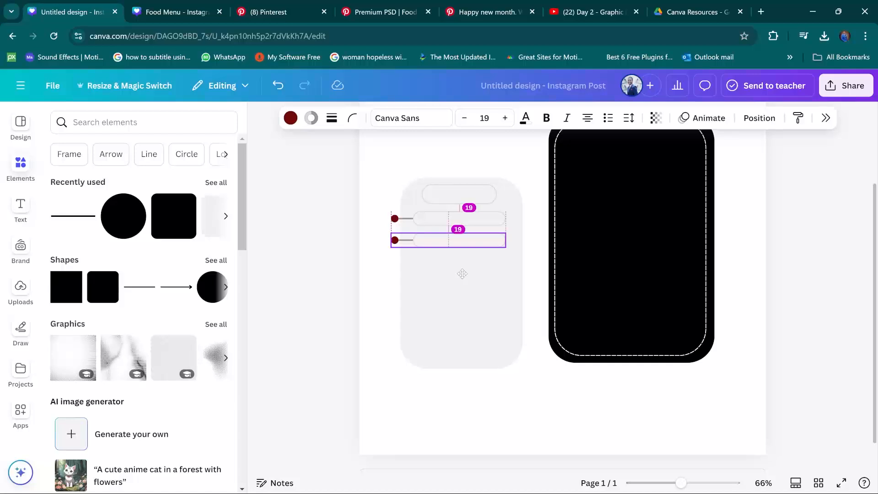
drag(463, 274, 462, 273)
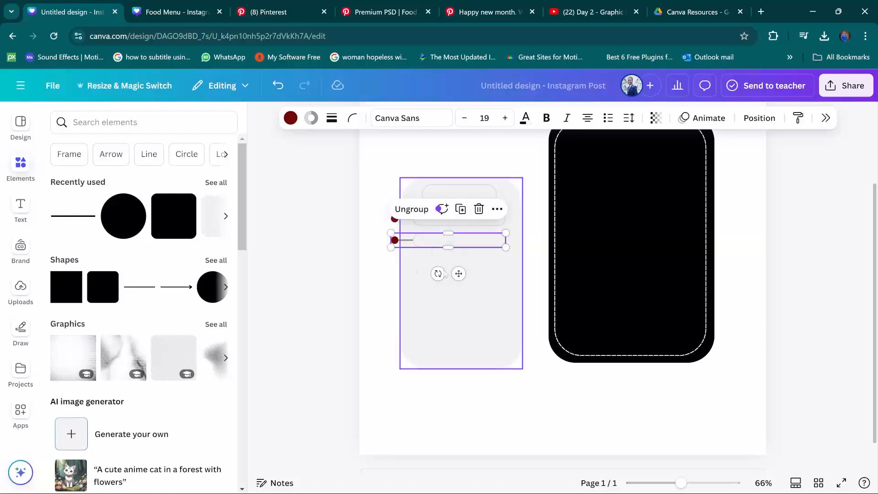
Step: Duplicate the menu row five more times at the same spacing to fill the grey rectangle with seven rows
click(460, 209)
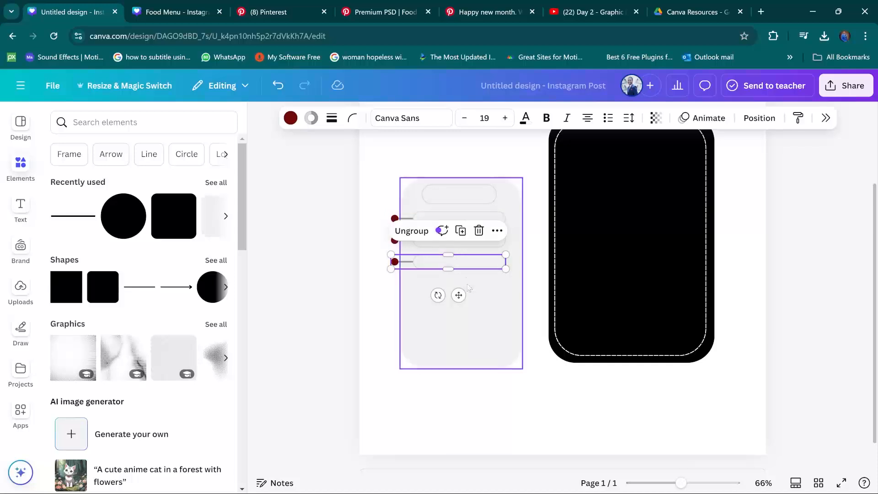
click(461, 231)
click(460, 252)
click(461, 273)
click(460, 295)
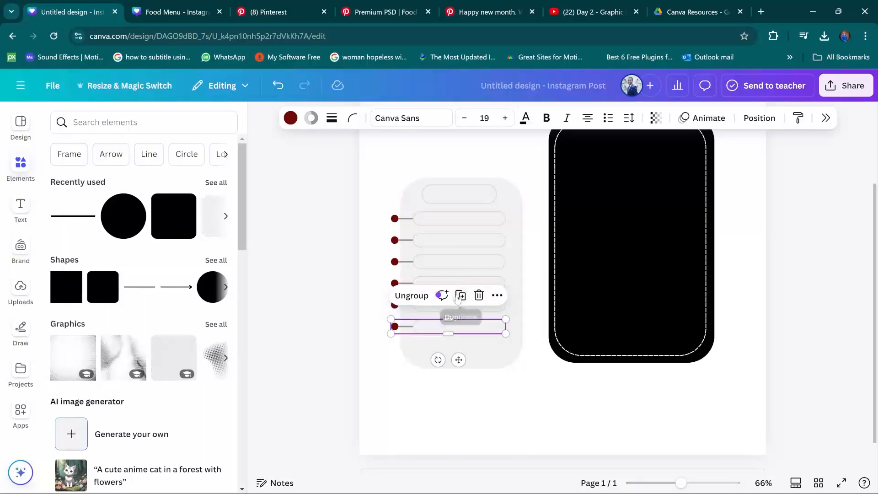
click(390, 379)
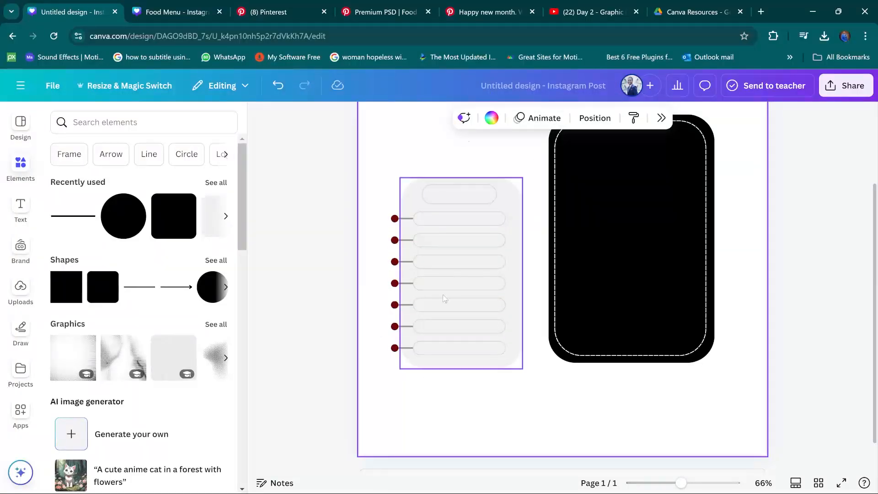
click(308, 254)
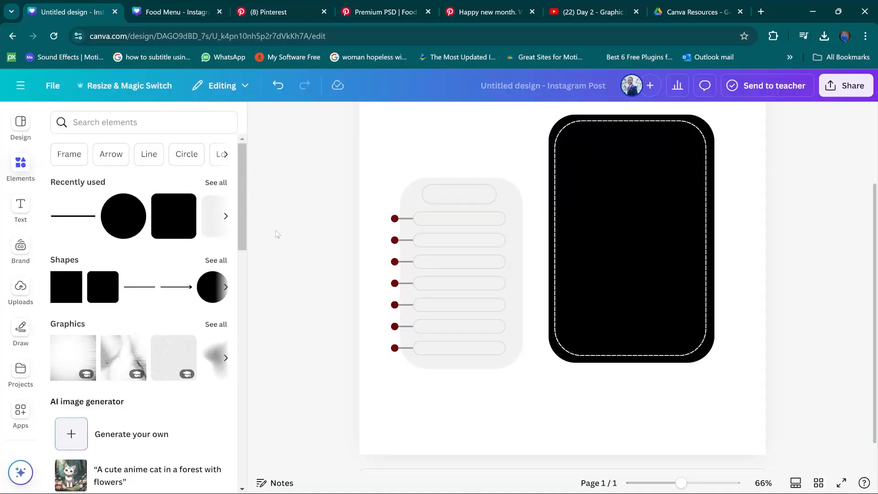
Step: Show the rulers and add a square photo frame with rounded corners to the page
key(shift+r)
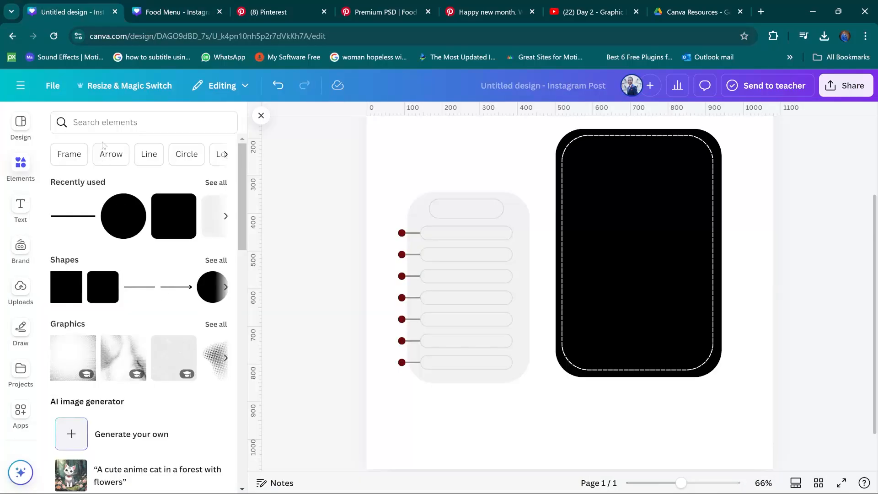
scroll(158, 302, down, 10)
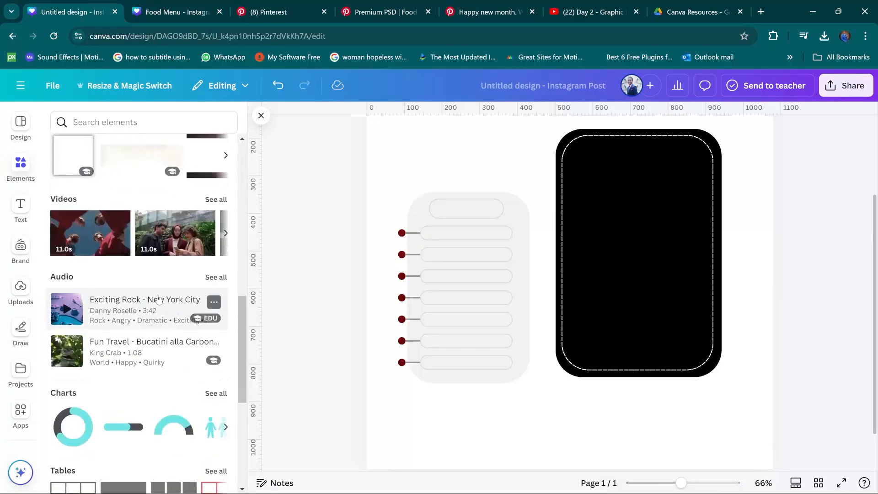
scroll(157, 300, down, 8)
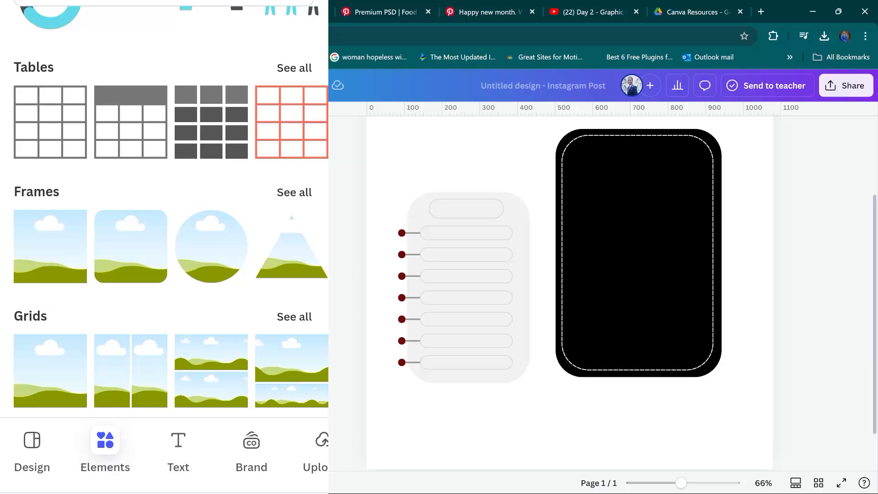
click(123, 193)
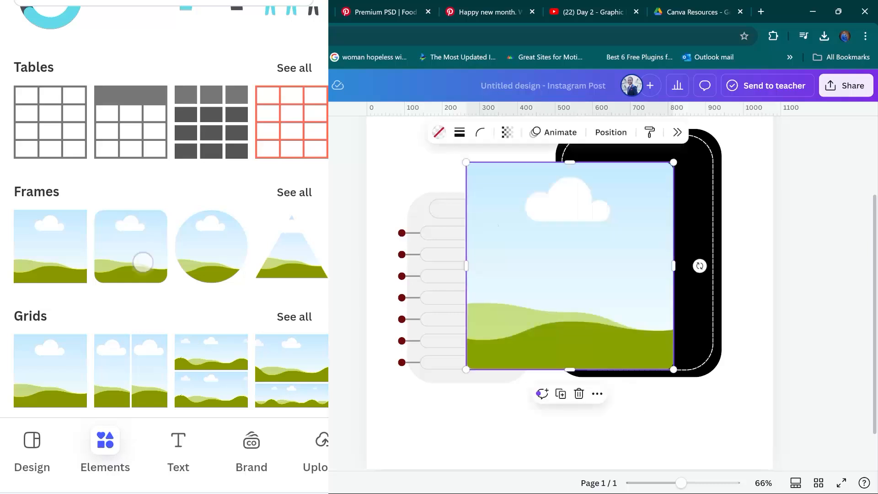
Step: Shrink the frame and reshape it into a portrait rectangle in the upper-left part of the black rectangle
drag(488, 369, 617, 288)
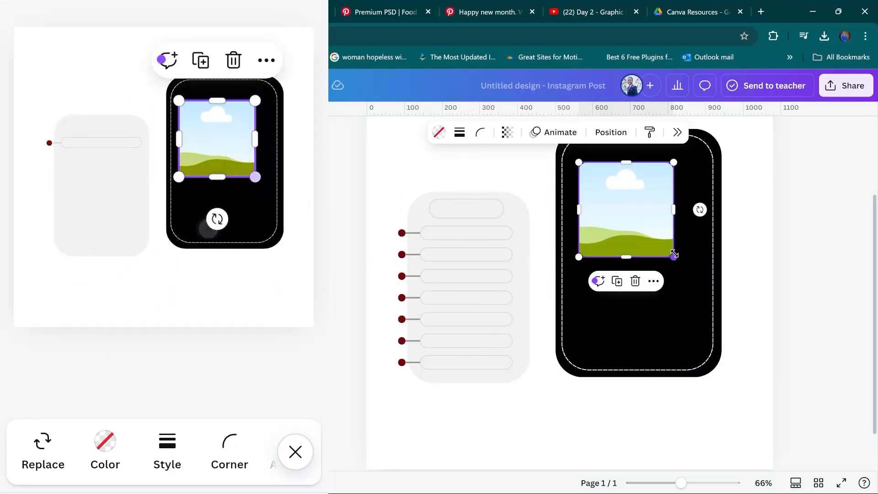
drag(603, 220, 602, 205)
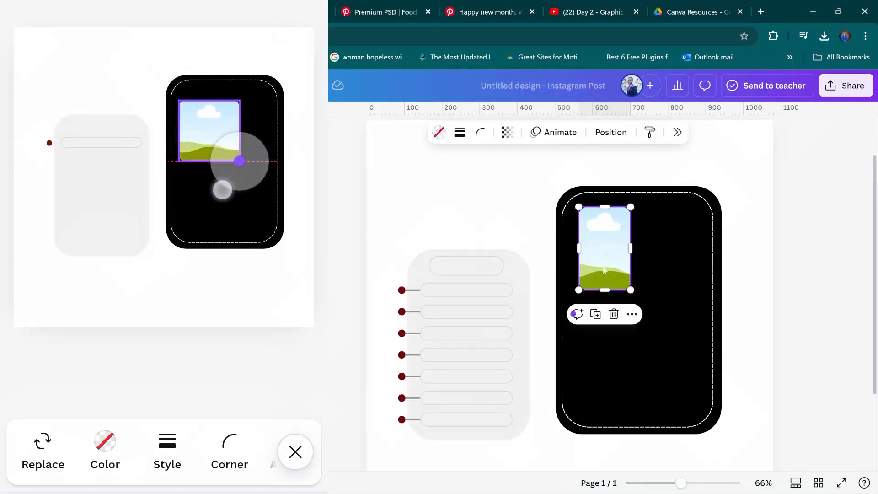
drag(604, 291, 602, 324)
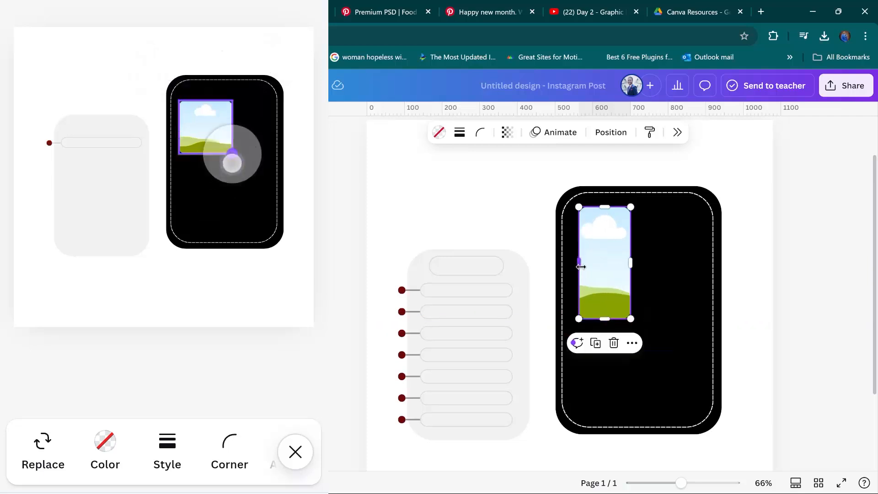
drag(580, 263, 574, 260)
drag(602, 323, 602, 304)
drag(627, 263, 639, 257)
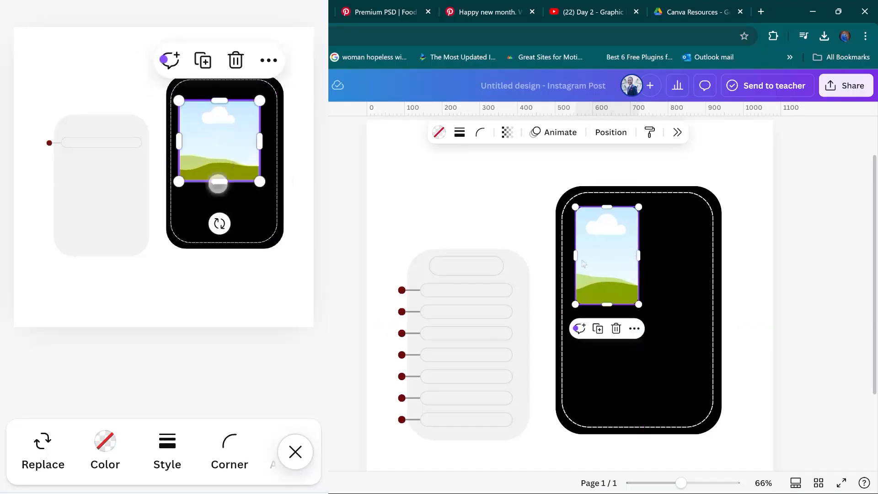
drag(575, 257, 574, 258)
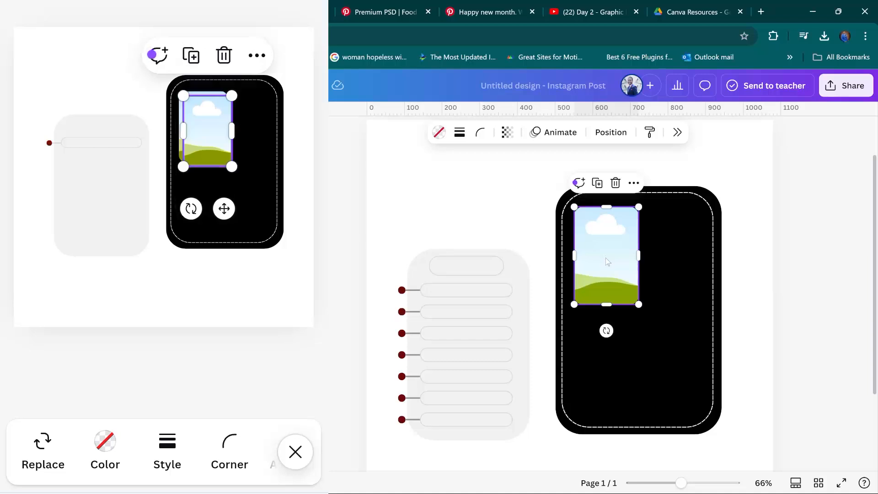
Step: Duplicate the portrait frame, place the copy beside it at the same height, and center the pair in the black rectangle
click(597, 183)
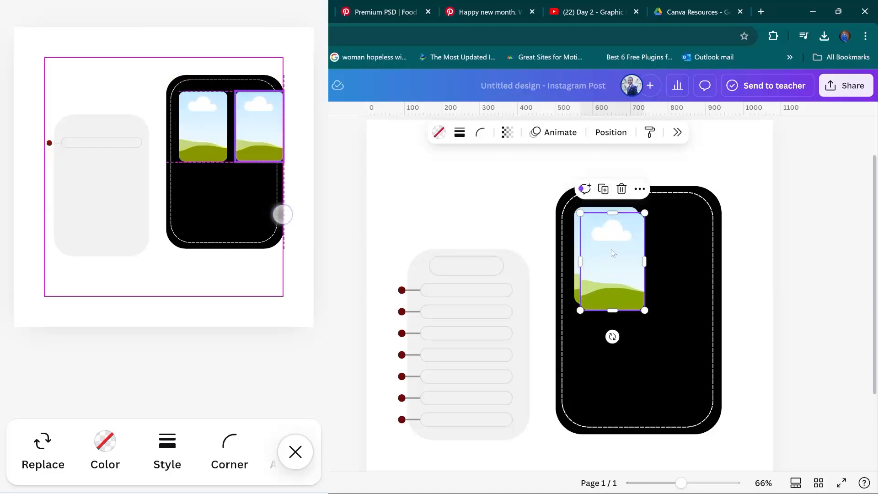
drag(611, 249, 674, 244)
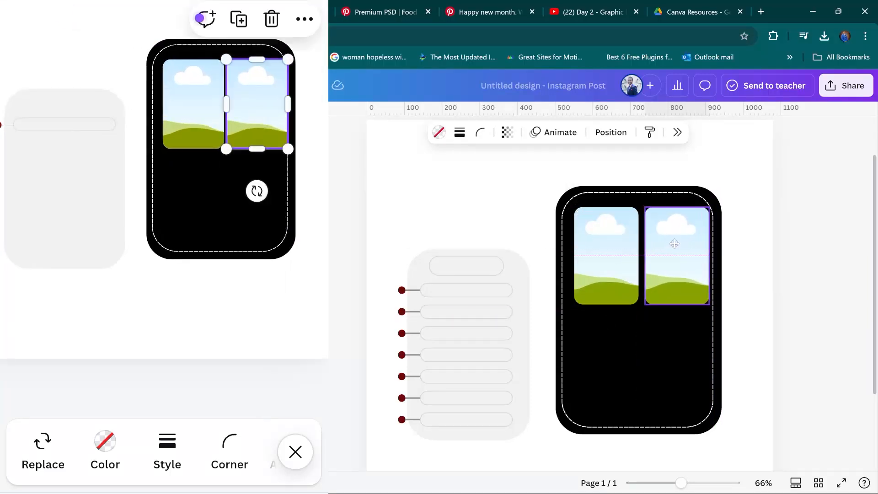
shift+click(602, 265)
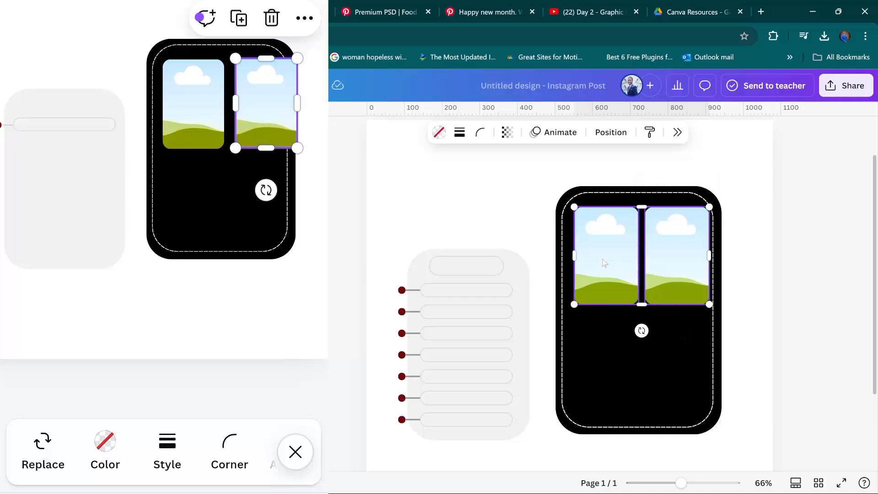
drag(600, 263, 596, 262)
click(805, 243)
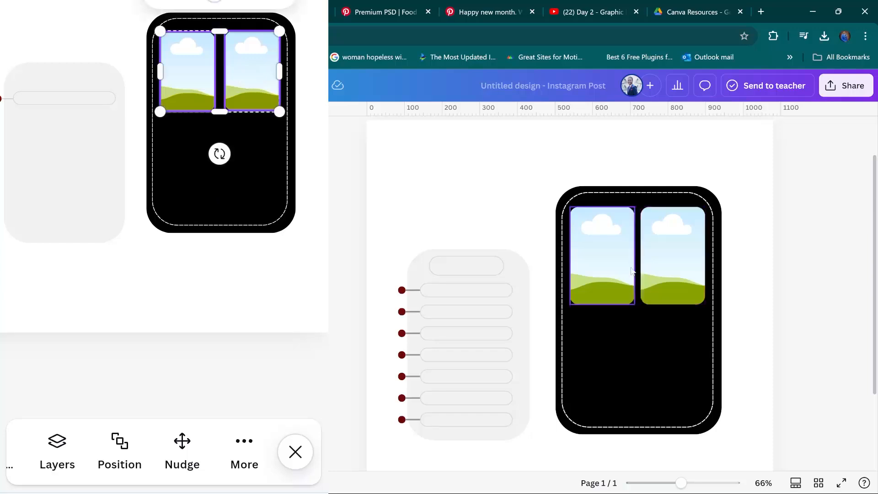
Step: Duplicate both portrait frames and place the copies below the originals to form a two-by-two grid in the black rectangle
click(656, 277)
shift+click(618, 279)
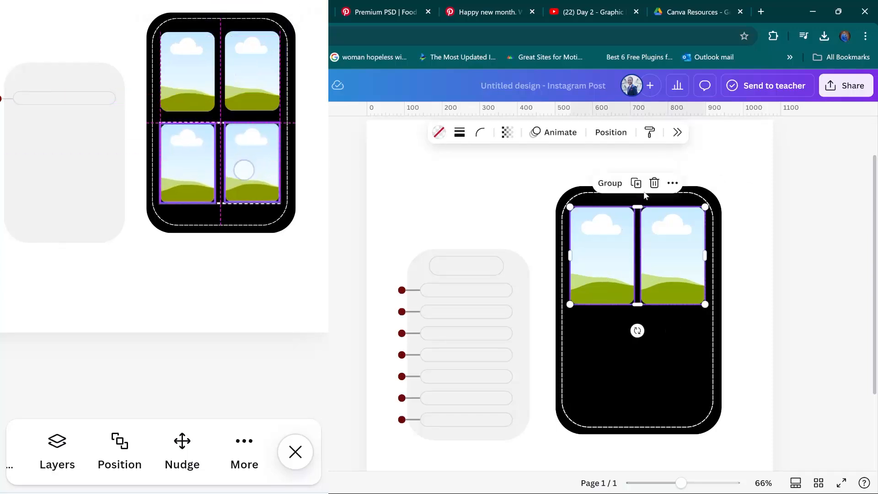
drag(644, 281, 644, 388)
scroll(647, 366, down, 1)
drag(650, 330, 650, 333)
click(796, 310)
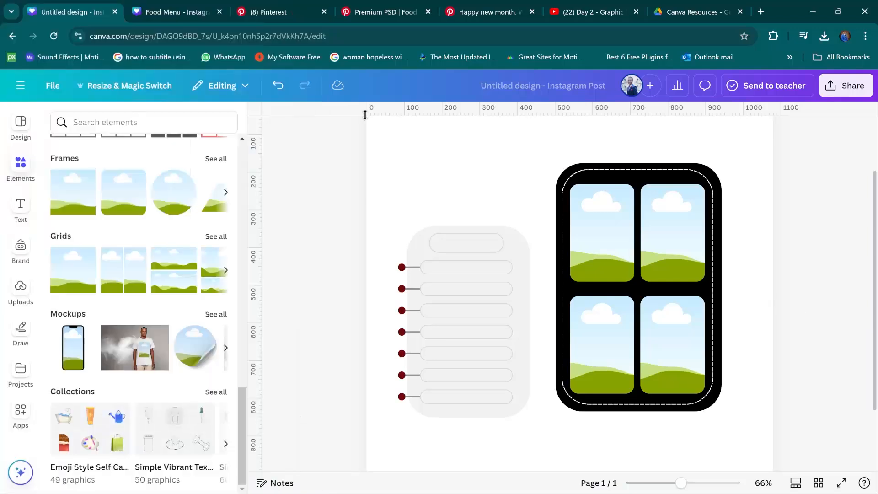
Step: Add a circle photo frame and shrink it over the middle of the four portrait frames
click(168, 200)
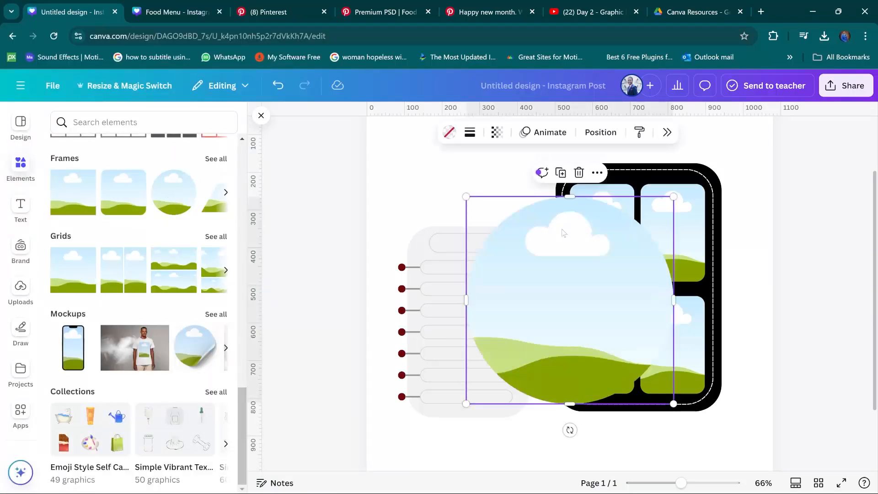
drag(466, 197, 690, 312)
drag(645, 369, 645, 292)
drag(676, 254, 673, 256)
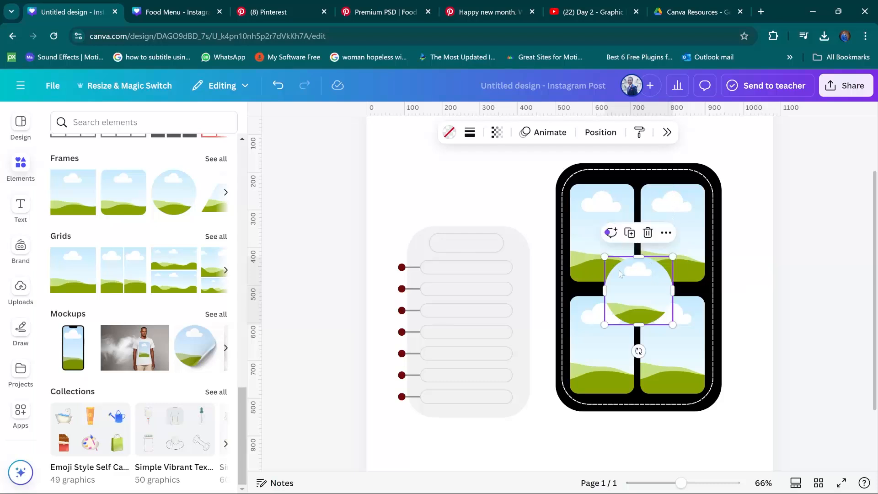
drag(606, 257, 608, 261)
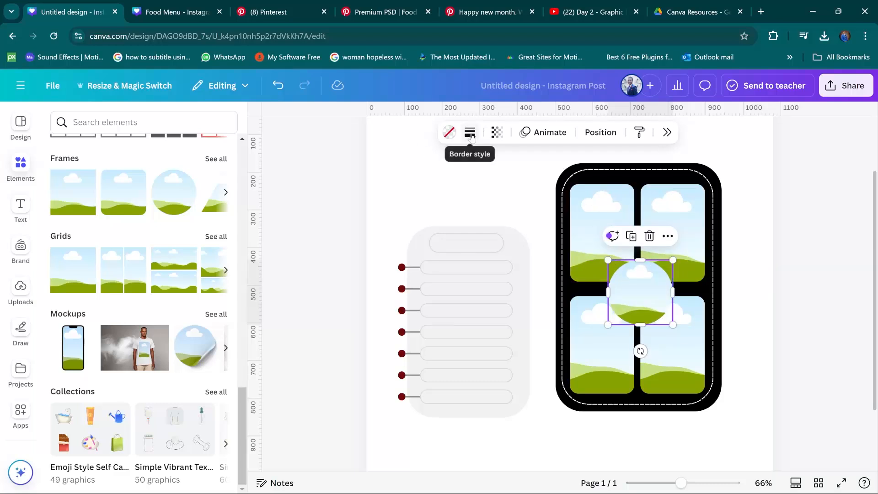
Step: Give the circle frame a solid black border with a weight of 18
click(471, 134)
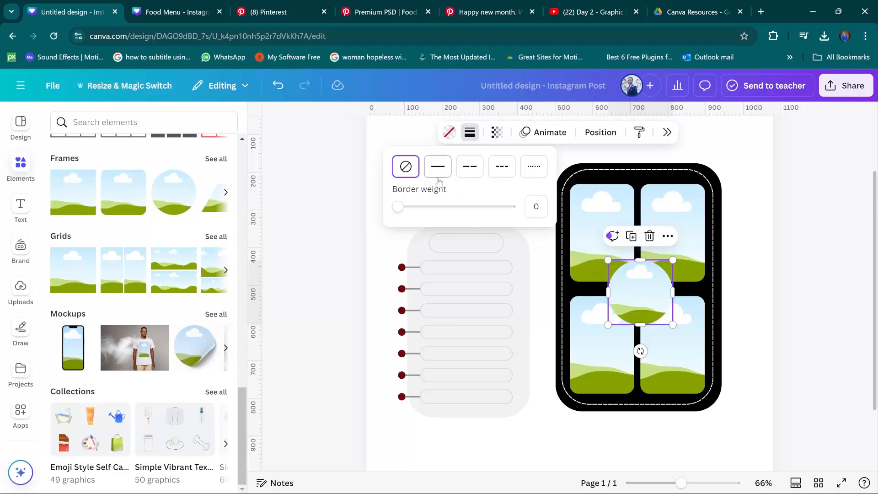
click(435, 167)
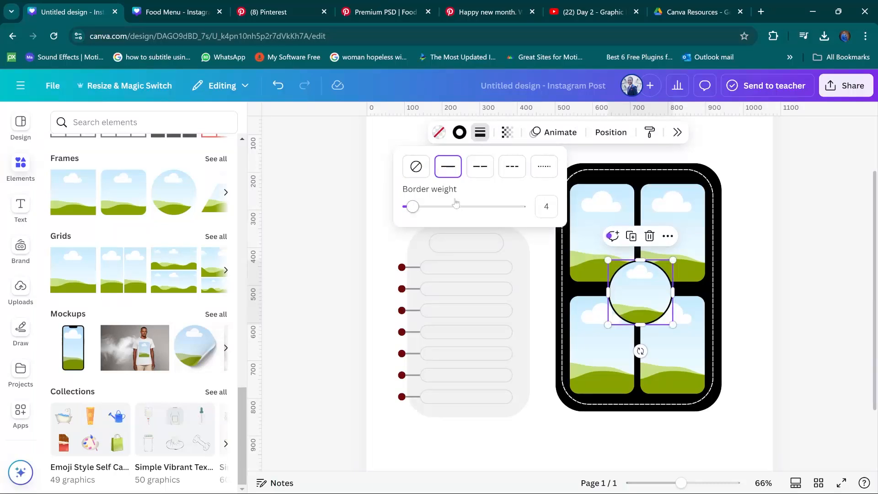
drag(418, 209, 429, 210)
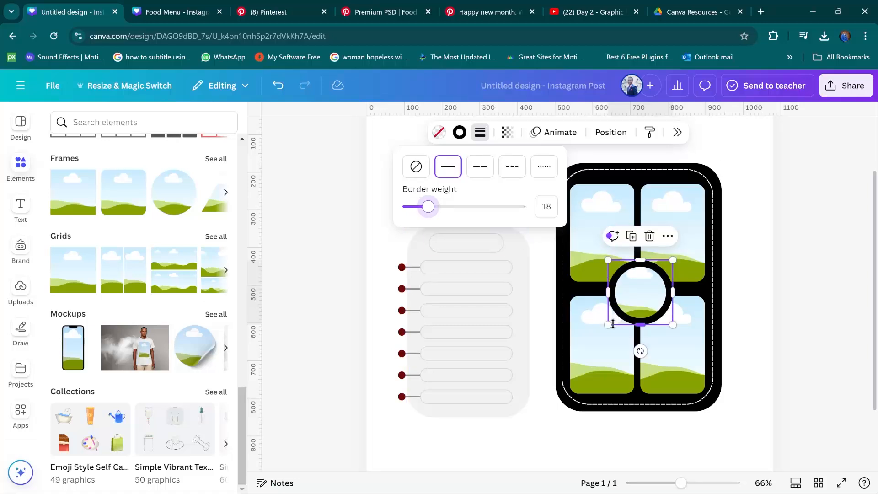
Step: Enlarge the bordered circle frame slightly and center it over the gap between the four portrait frames
drag(610, 324, 601, 329)
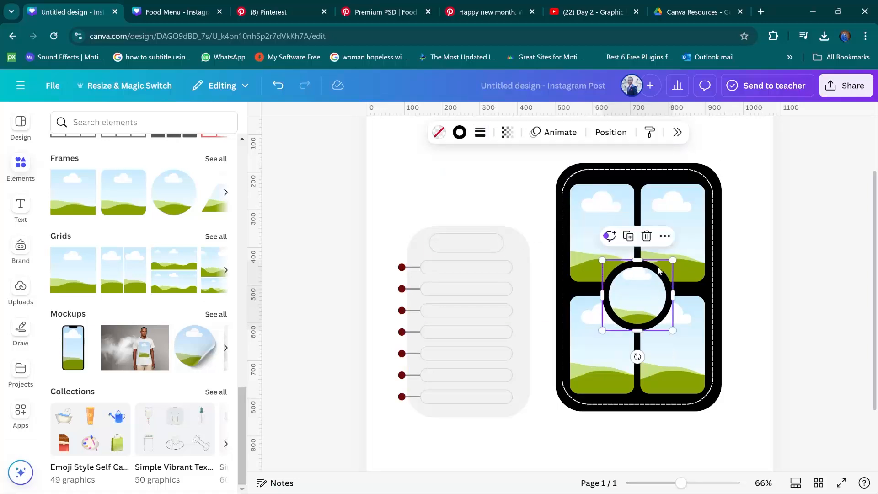
drag(673, 261, 676, 258)
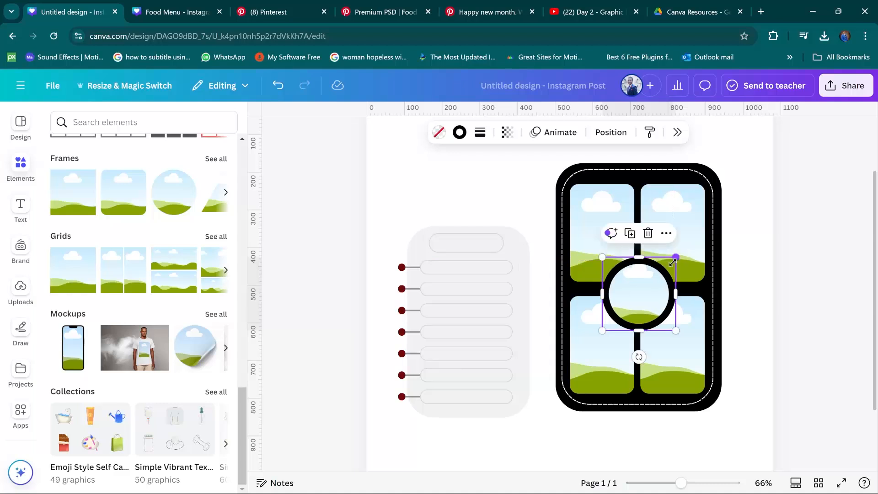
drag(602, 257, 598, 253)
click(816, 257)
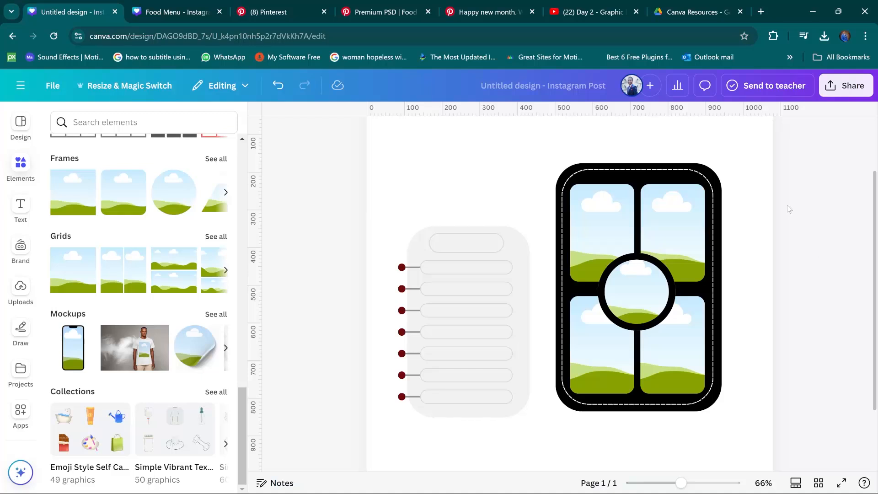
Step: Check Design A's contact bar, add a rounded rectangle frame, and reshape it into a thin banner near the page's lower edge
click(162, 11)
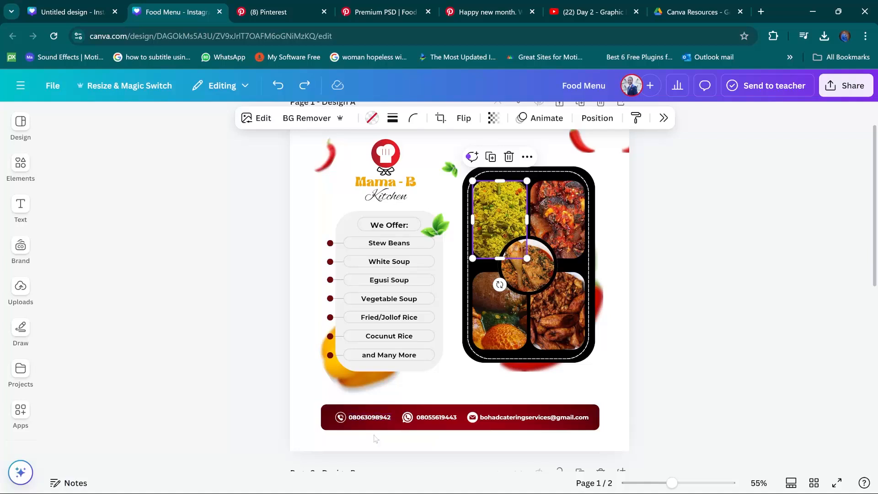
click(73, 13)
click(77, 195)
drag(537, 304, 522, 397)
drag(560, 282, 559, 382)
drag(451, 395, 402, 393)
drag(659, 394, 721, 394)
Step: Compare with Design A's contact bar again and widen the rounded banner frame at both ends
click(171, 12)
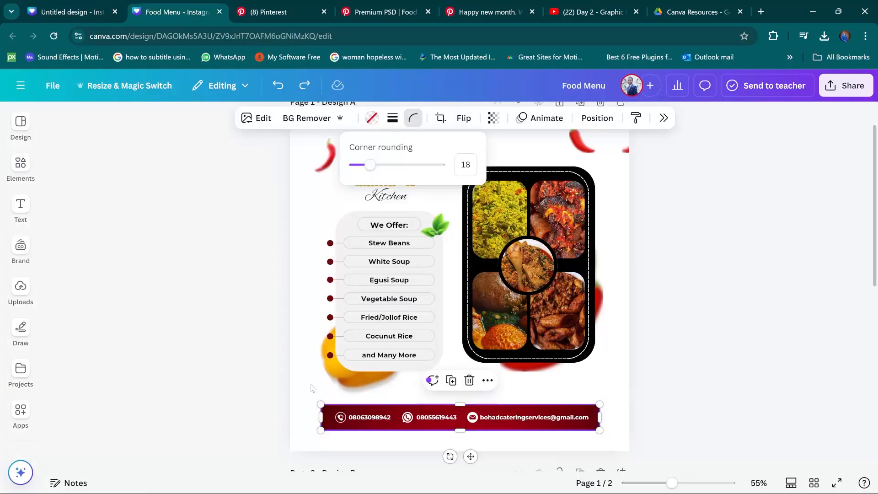
click(96, 5)
drag(403, 393, 397, 393)
drag(722, 393, 731, 393)
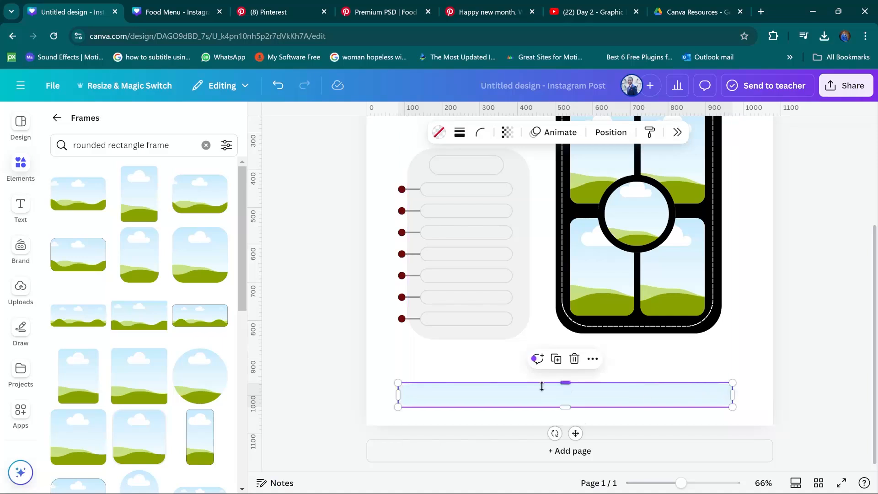
right_click(661, 399)
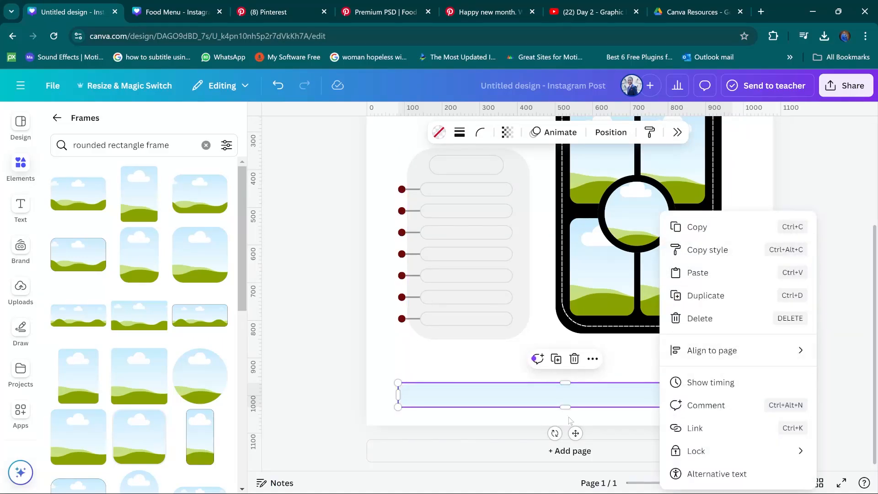
key(Escape)
Step: Center the heading pill and the first row's pill horizontally on the grey rectangle
click(619, 136)
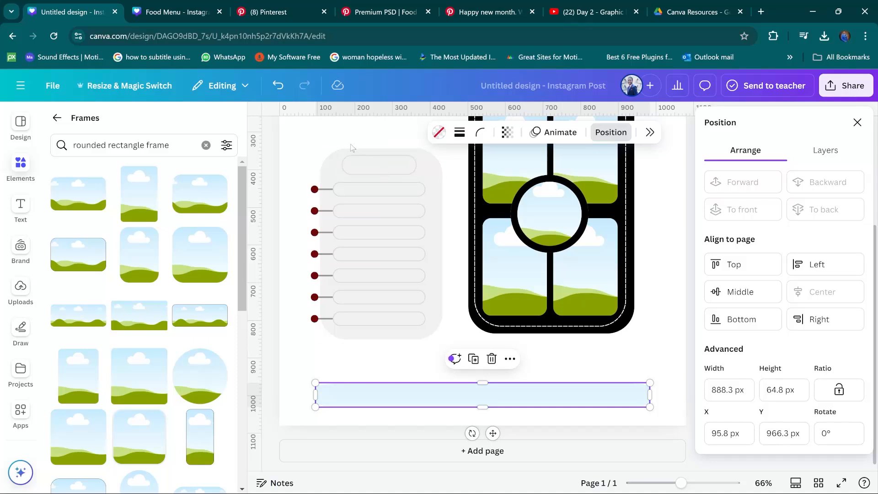
click(382, 173)
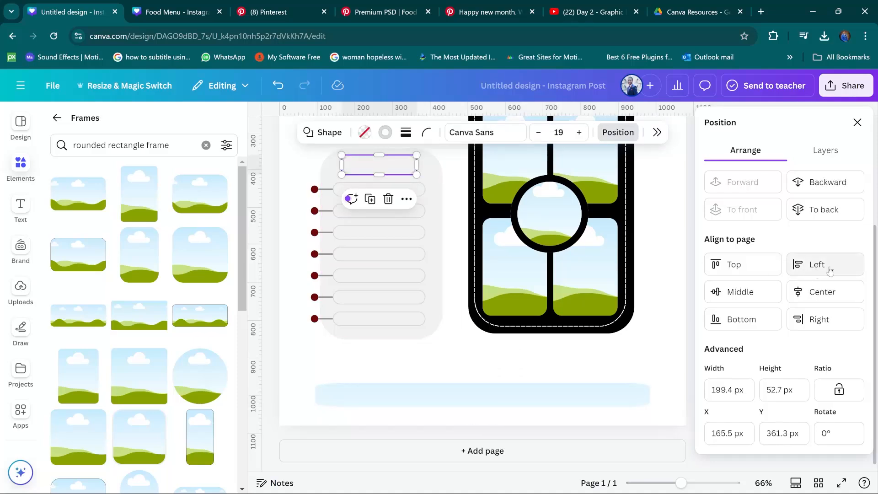
click(823, 293)
key(ctrl+z)
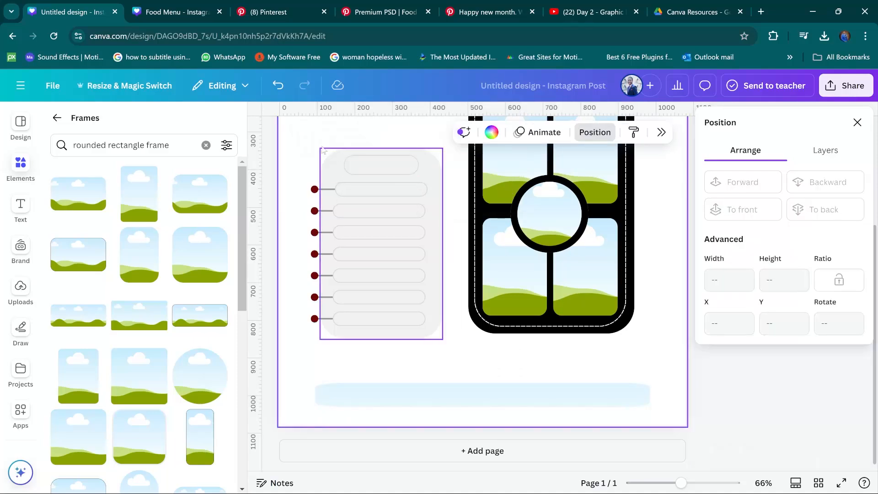
Step: Ungroup the second menu row and center its pill horizontally on the grey rectangle
click(359, 208)
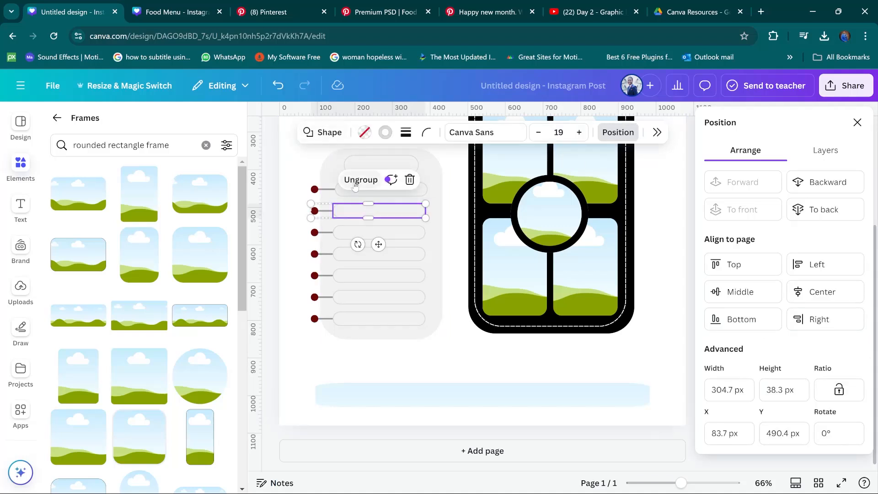
click(361, 180)
click(452, 233)
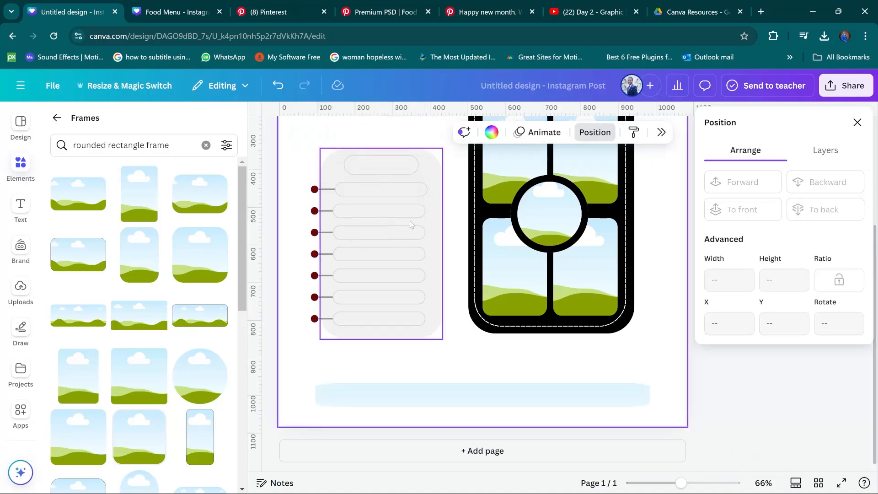
click(413, 213)
shift+click(435, 220)
click(817, 292)
Step: Ungroup the third and fourth menu rows and center each row's pill horizontally on the grey rectangle
click(389, 232)
click(361, 201)
click(389, 233)
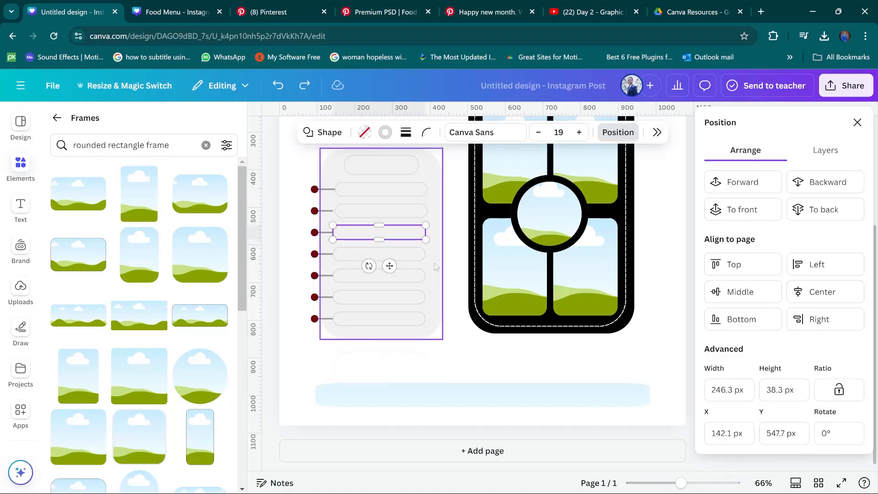
click(818, 292)
shift+click(437, 259)
click(454, 258)
click(388, 254)
shift+click(435, 259)
click(817, 291)
click(488, 370)
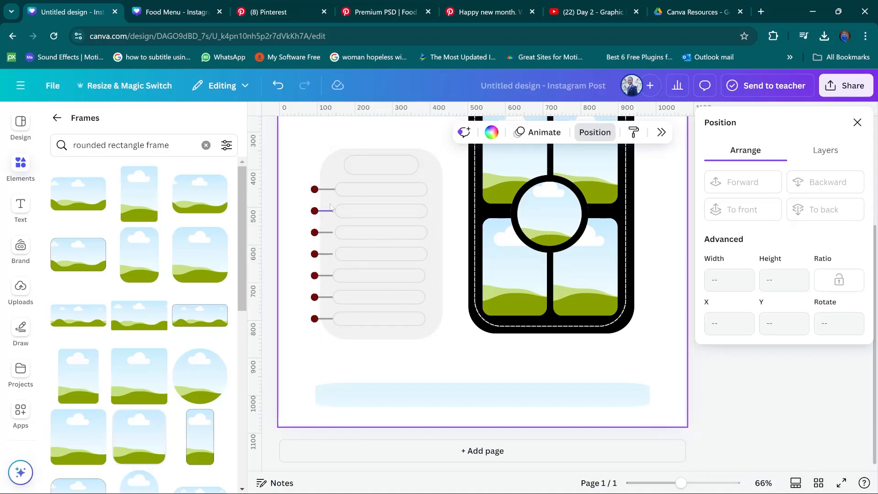
Step: Extend the connector lines of the upper menu rows to meet the edges of their pills
drag(310, 184, 393, 197)
click(397, 361)
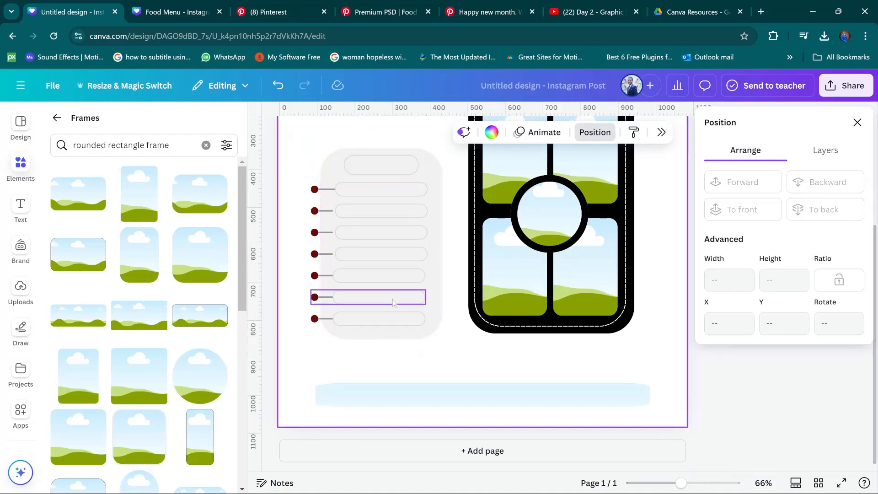
click(327, 254)
drag(333, 254, 337, 233)
click(327, 232)
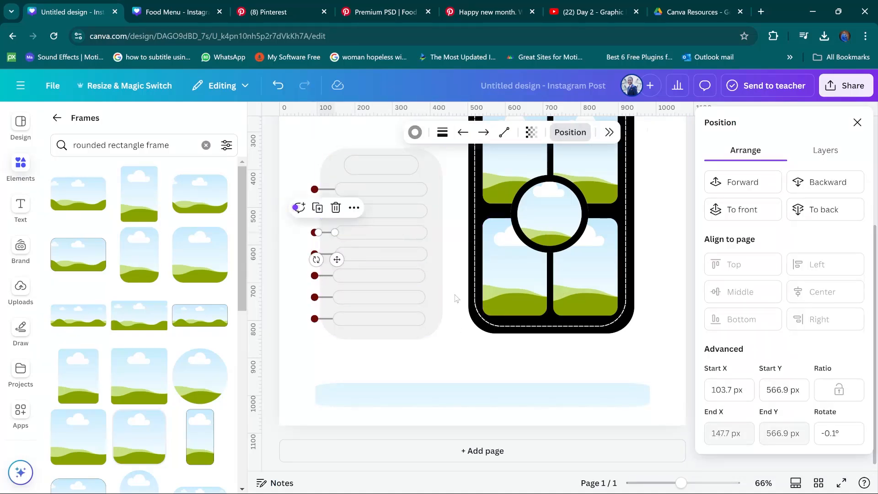
click(456, 300)
Step: Ungroup the fifth menu row and center its pill horizontally on the grey rectangle
click(367, 279)
click(362, 244)
click(476, 361)
click(402, 276)
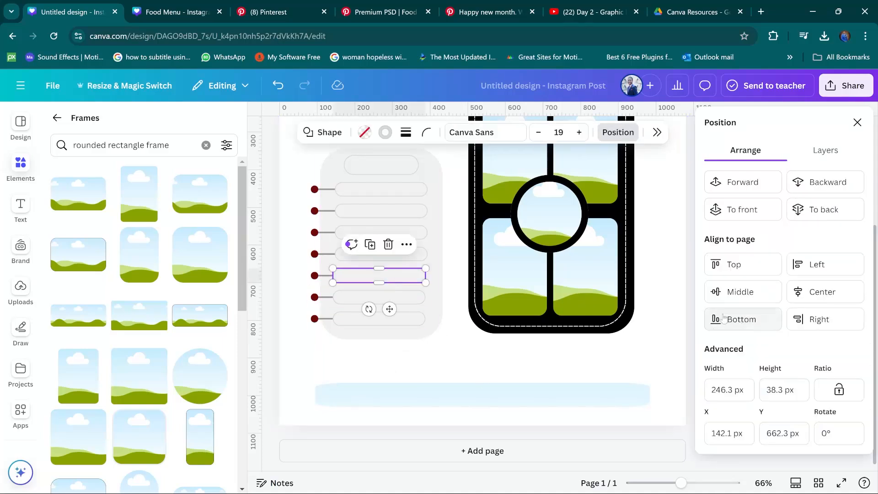
click(818, 292)
key(ctrl+z)
shift+click(434, 302)
click(818, 292)
click(377, 376)
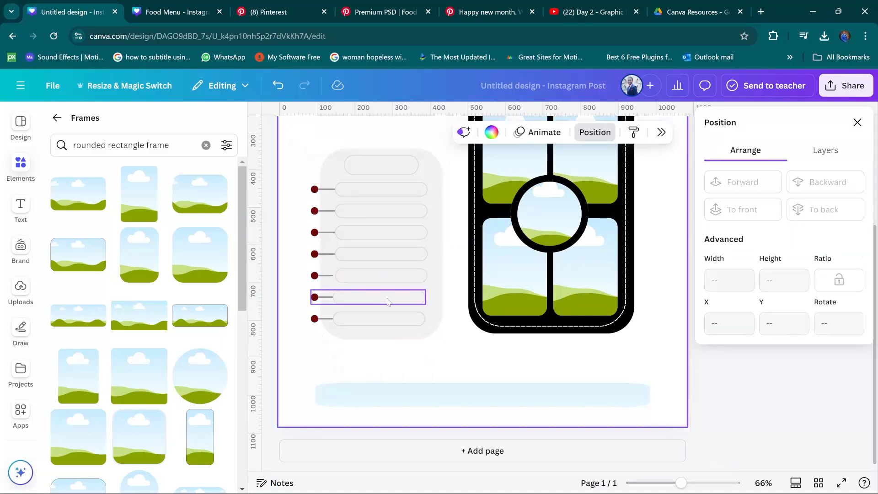
Step: Ungroup the sixth menu row and center its pill horizontally on the grey rectangle
click(387, 300)
click(362, 266)
click(460, 341)
click(403, 298)
shift+click(432, 322)
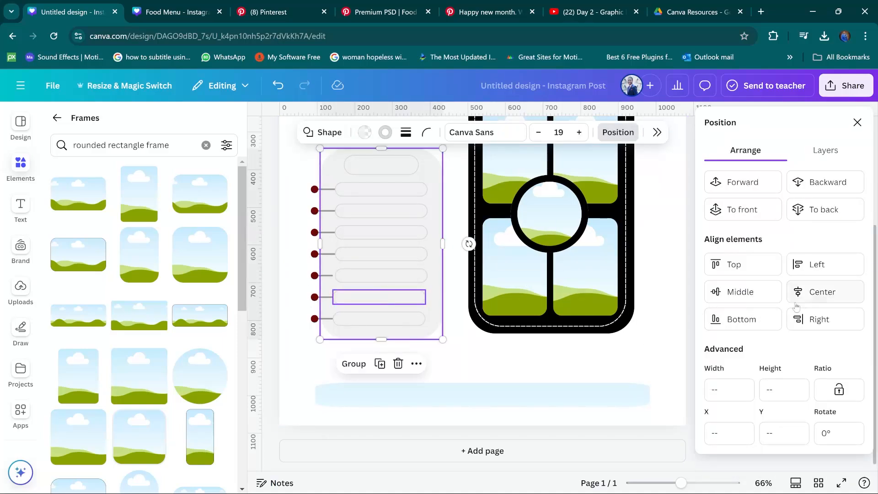
click(818, 292)
click(455, 347)
Step: Ungroup the seventh menu row and center its pill horizontally on the grey rectangle
click(401, 319)
click(362, 288)
click(444, 352)
click(402, 319)
shift+click(431, 334)
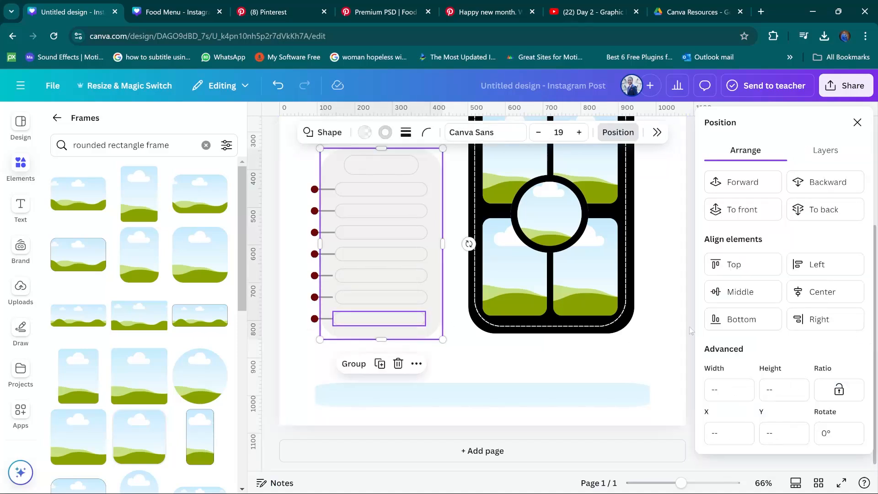
click(817, 291)
Step: Extend the connector lines of the last three menu rows to meet the edges of their pills
click(302, 279)
click(325, 276)
drag(333, 276, 335, 319)
click(326, 297)
click(444, 357)
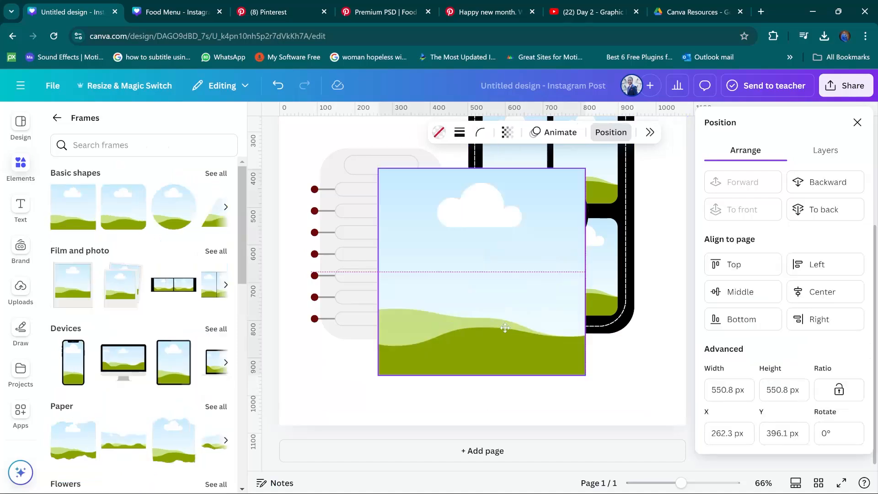
Step: Reshape a square frame into a thin, slightly round-cornered banner about 947 px wide and 56 px high near the page's lower edge
drag(504, 329, 504, 356)
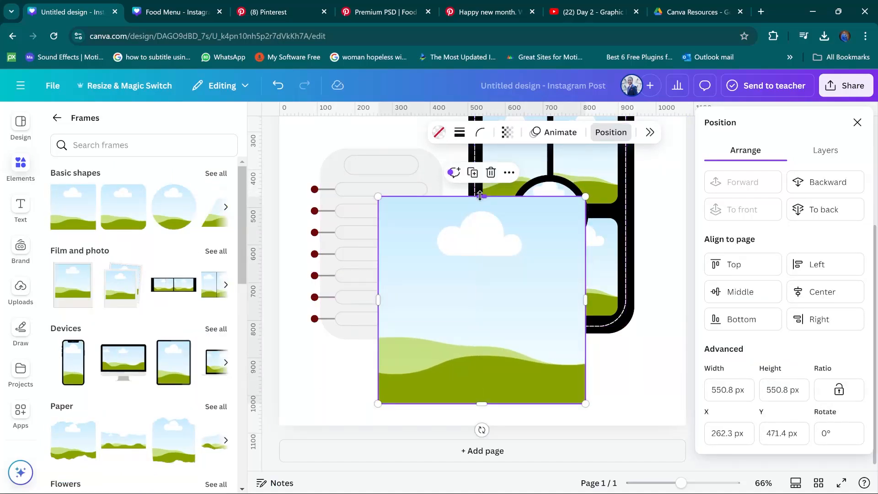
drag(481, 197, 468, 382)
drag(587, 394, 669, 394)
drag(378, 392, 306, 385)
drag(668, 395, 665, 397)
drag(305, 392, 308, 393)
click(479, 134)
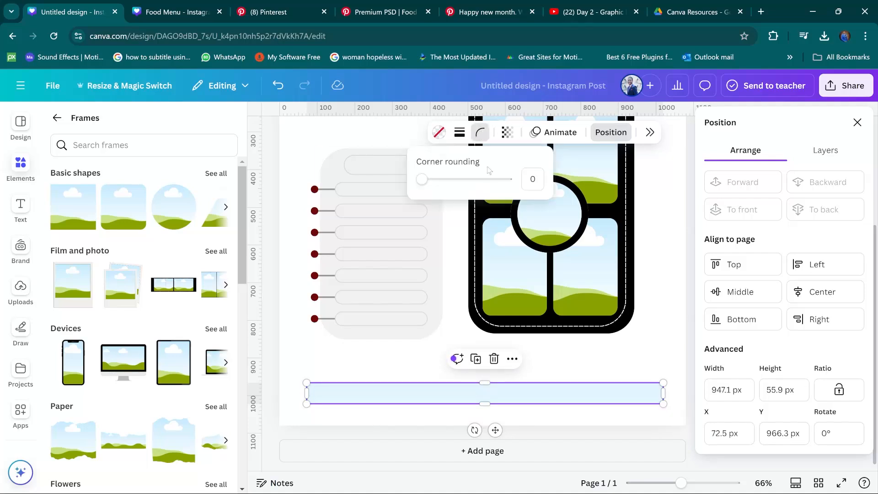
click(652, 314)
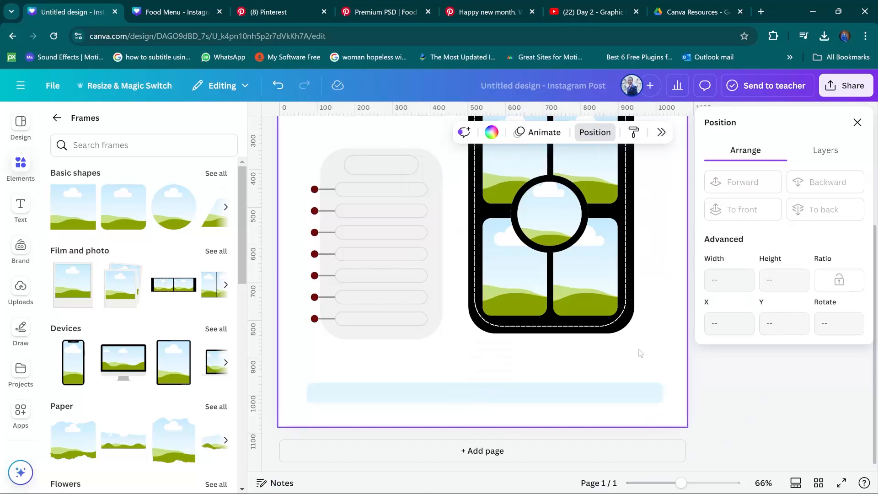
Step: Search the elements library for "red gradient background"
click(55, 119)
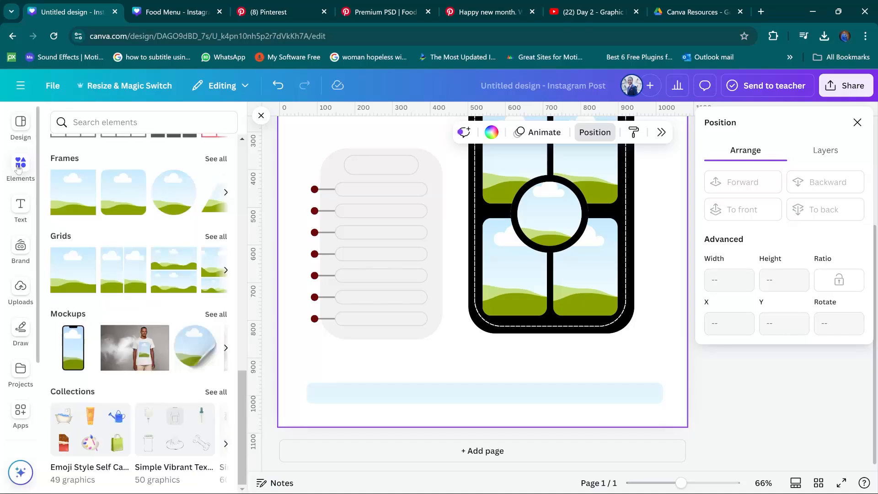
scroll(135, 185, up, 4)
scroll(135, 185, up, 5)
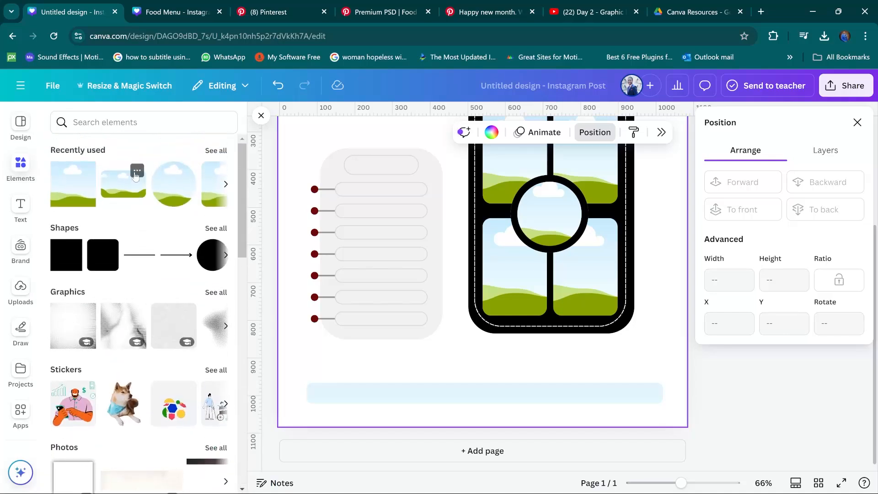
click(118, 122)
text(red)
click(137, 175)
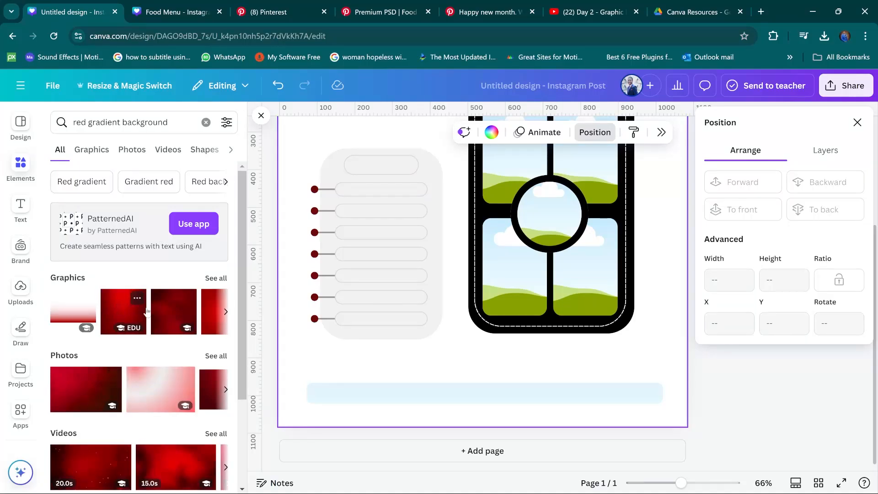
Step: Fill the banner frame with the plain red gradient graphic and raise its upper edge slightly to make it taller, as in Design A
drag(148, 311, 327, 395)
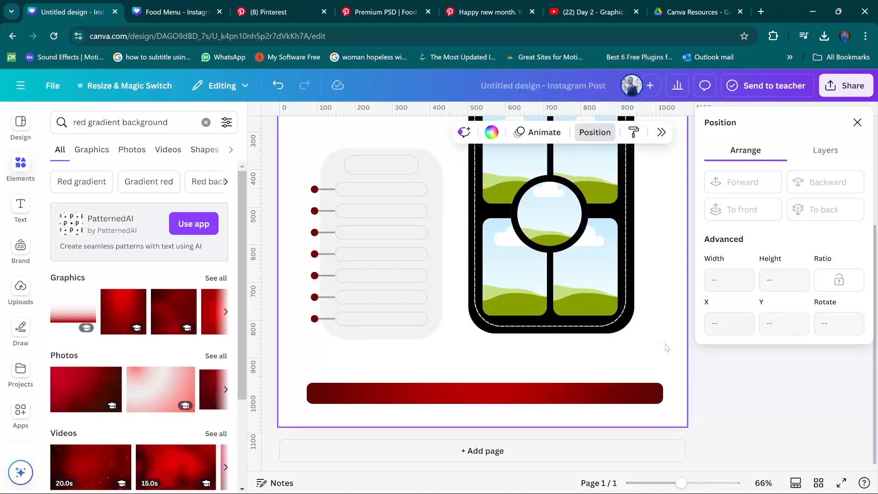
click(177, 12)
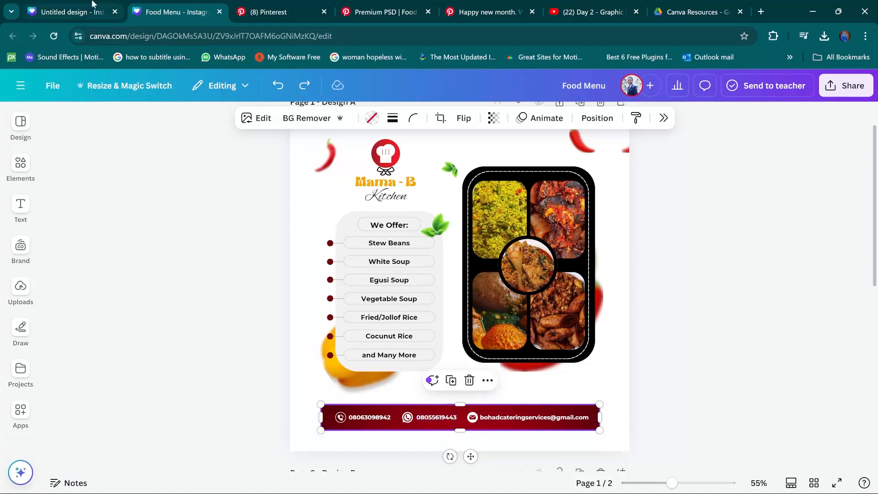
click(73, 12)
click(514, 392)
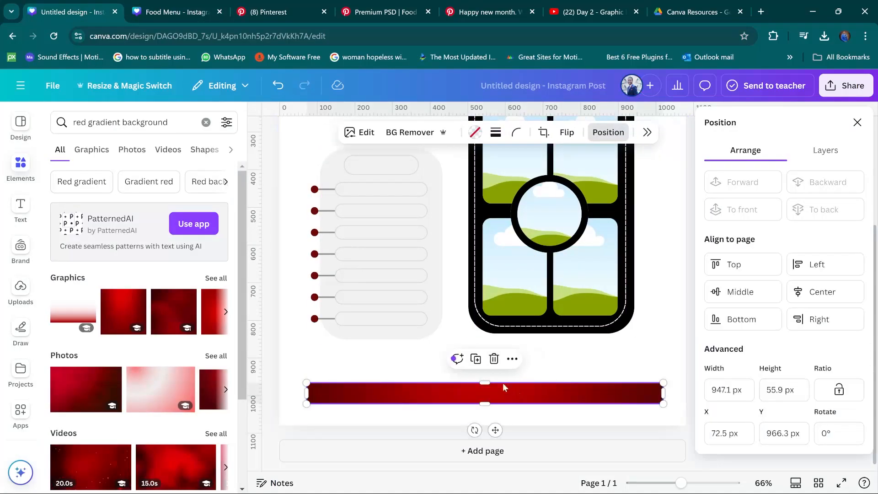
drag(481, 381, 482, 373)
click(663, 345)
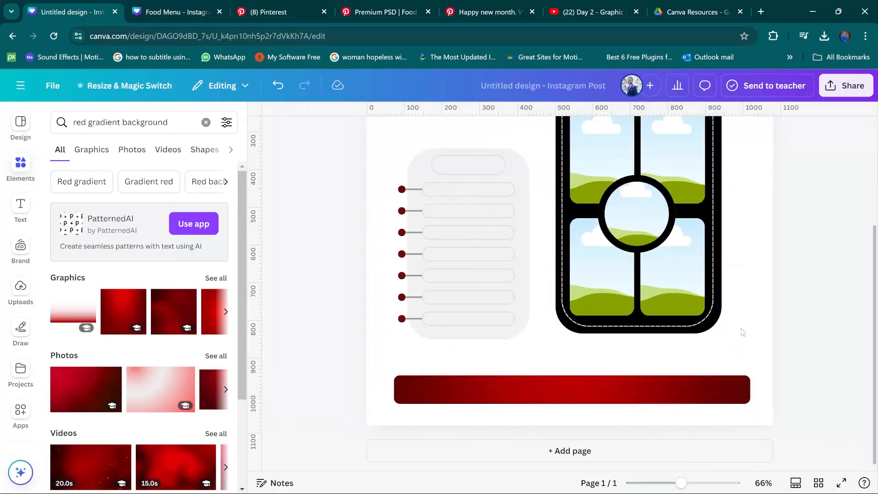
Step: Shift the menu list and the black photo-frame block together slightly to the right on the page
scroll(796, 351, down, 2)
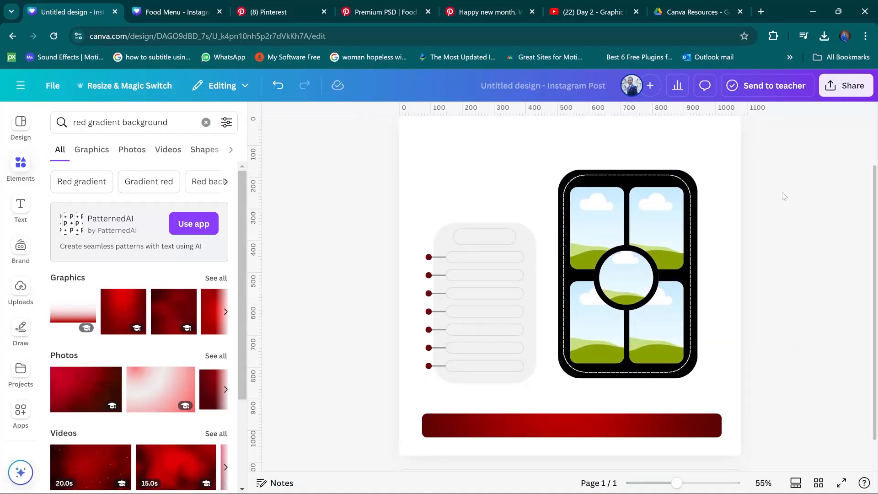
drag(780, 175, 421, 384)
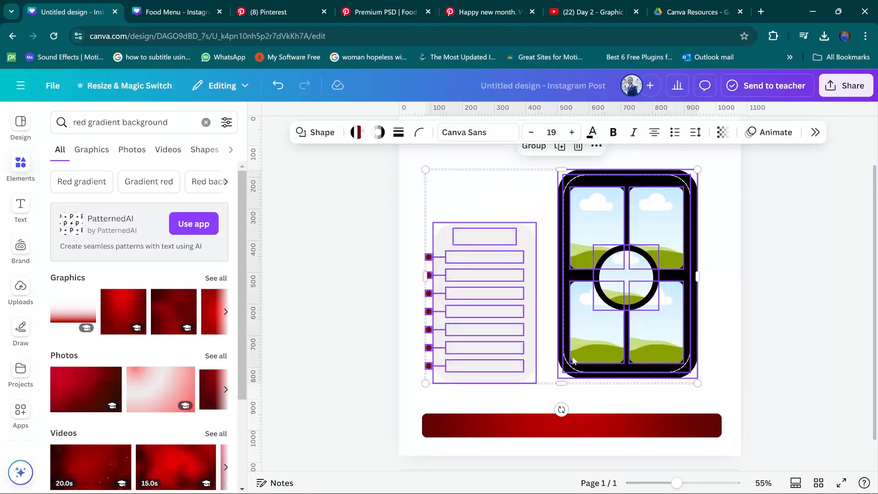
drag(575, 358, 582, 355)
click(751, 271)
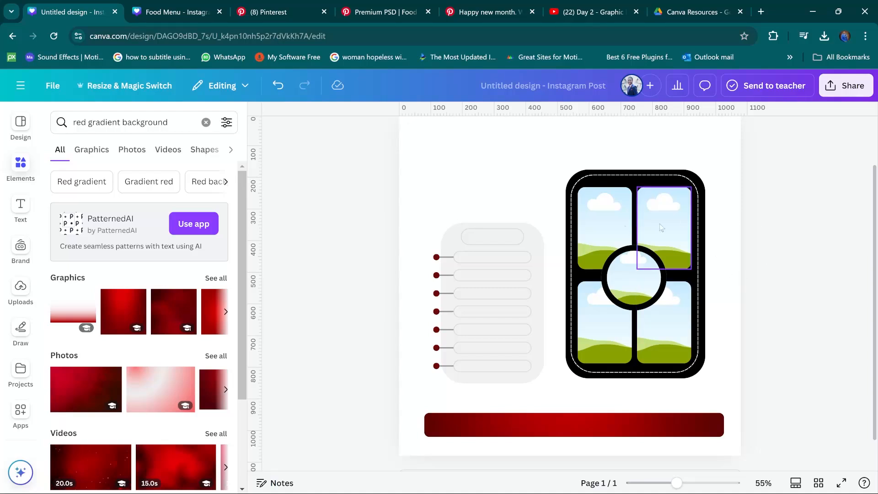
click(261, 115)
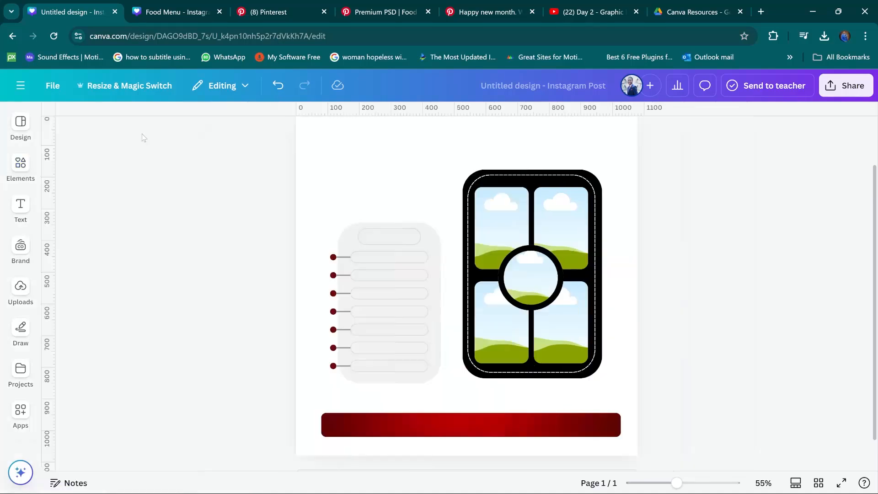
Step: Search the elements library for "pepper" and place the curved red chili photo small above the menu list's upper-left corner
click(20, 165)
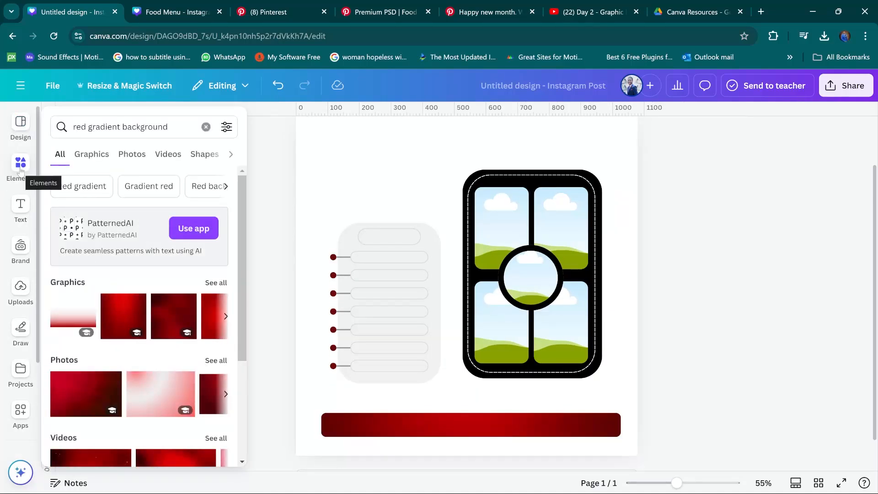
click(206, 123)
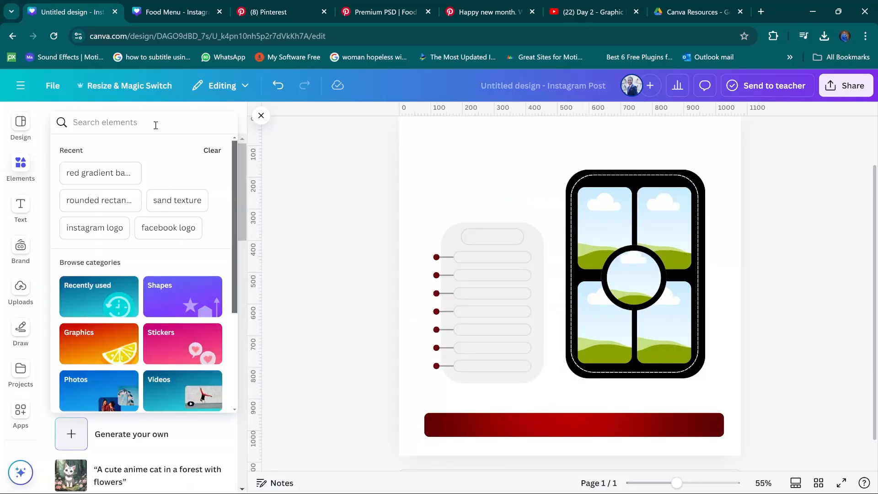
text(pepper)
key(Return)
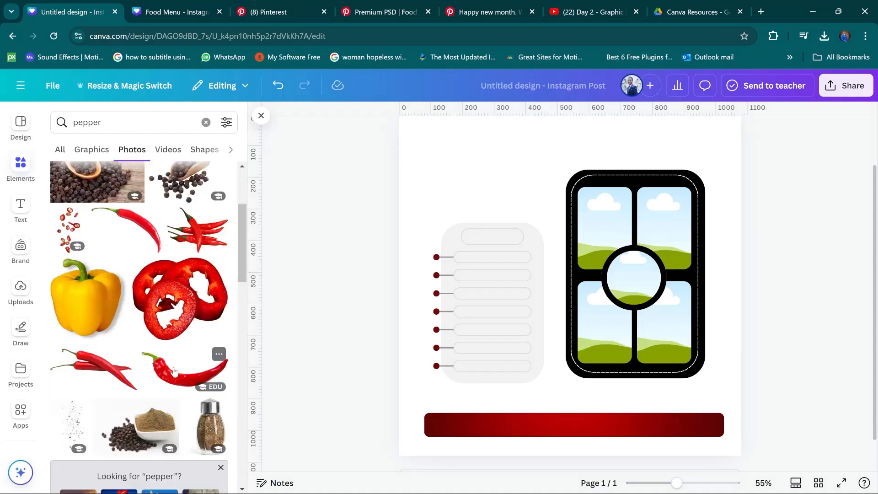
click(191, 370)
drag(707, 340, 454, 187)
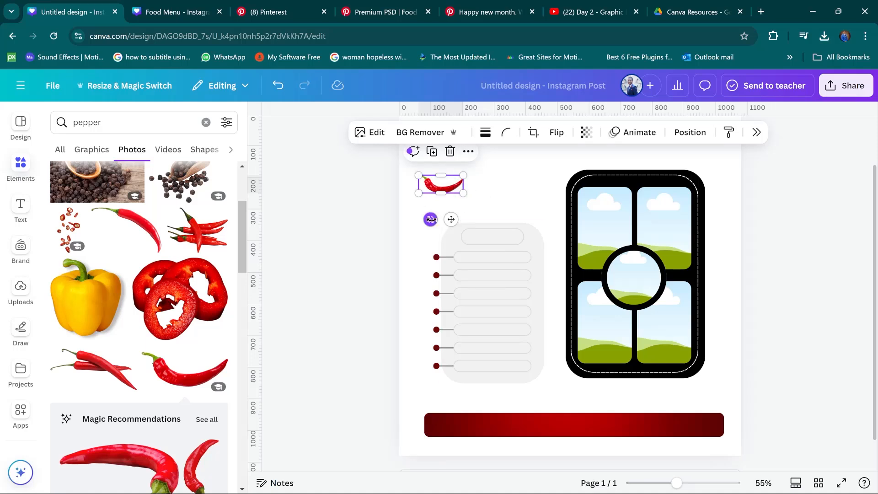
Step: Rotate and flip the chili so its stem points up and its tip points to the lower left, as in Design A
drag(430, 219, 387, 145)
click(557, 132)
click(543, 184)
click(543, 165)
click(193, 13)
click(76, 13)
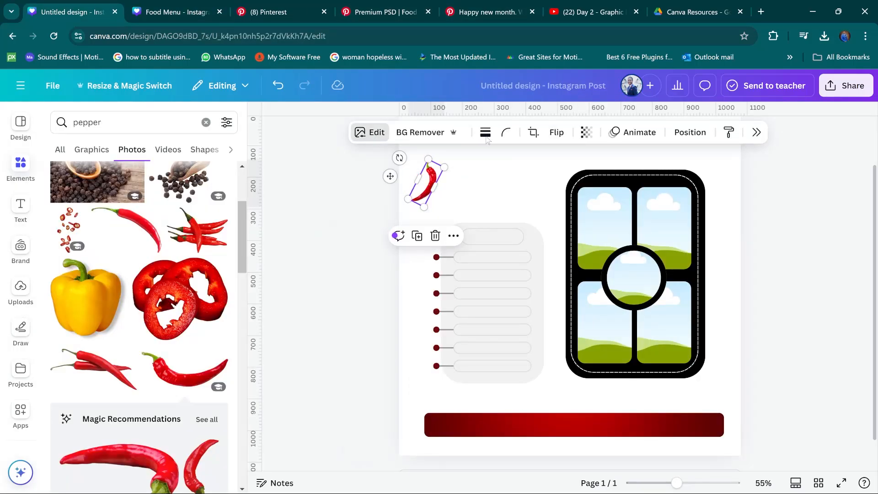
Step: Blur the whole chili image at an intensity of about 82
click(369, 132)
click(770, 251)
click(824, 159)
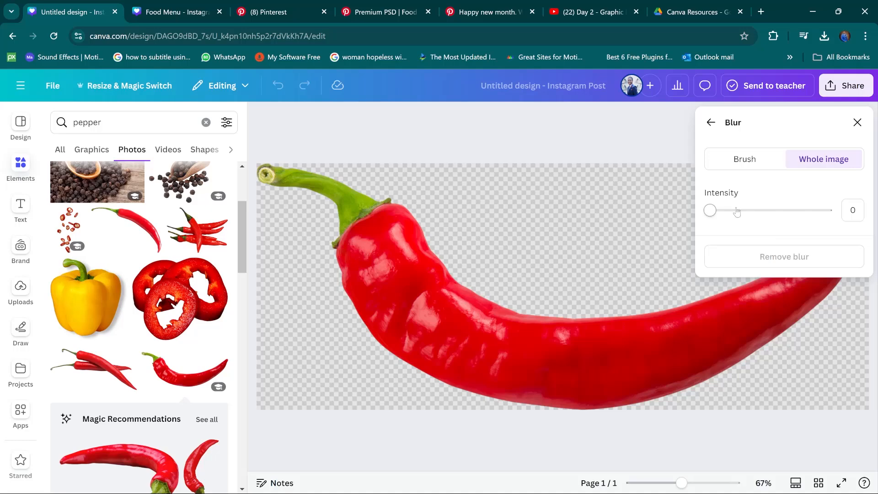
drag(709, 210, 800, 210)
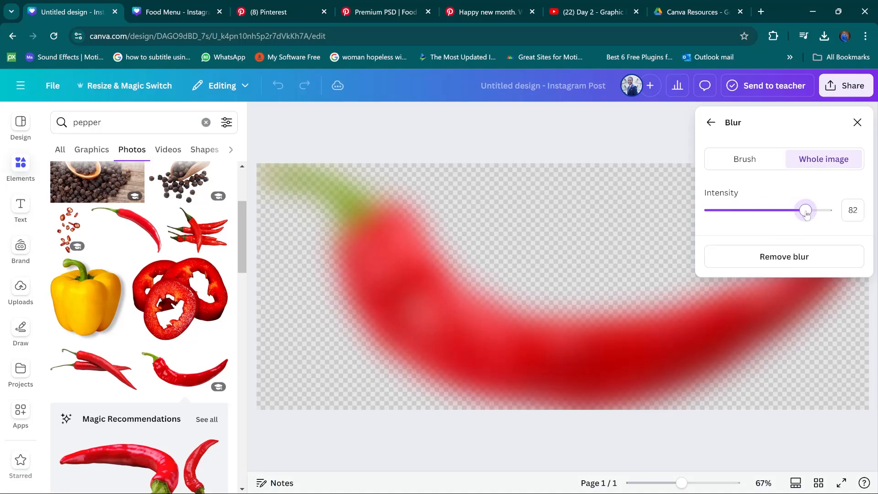
click(857, 122)
click(853, 216)
Step: Copy the upper-right chili from Design A into the new design, near the page's upper-right corner
click(188, 11)
click(328, 157)
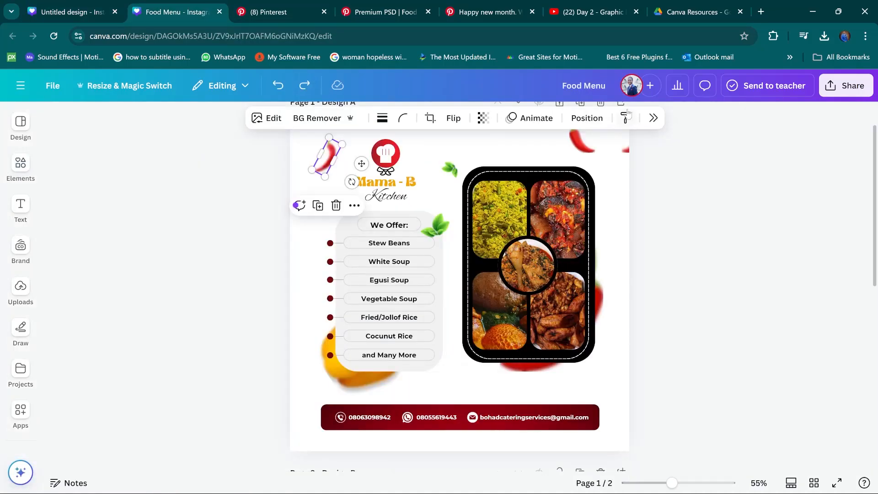
click(585, 139)
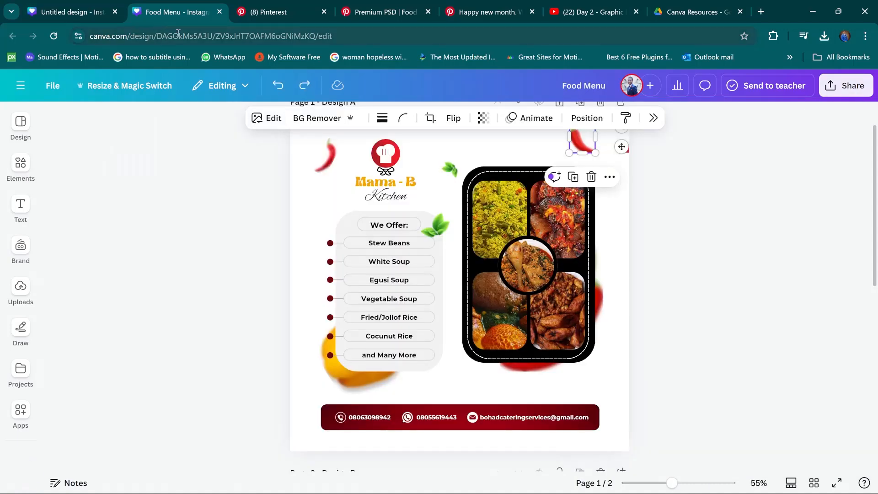
click(76, 12)
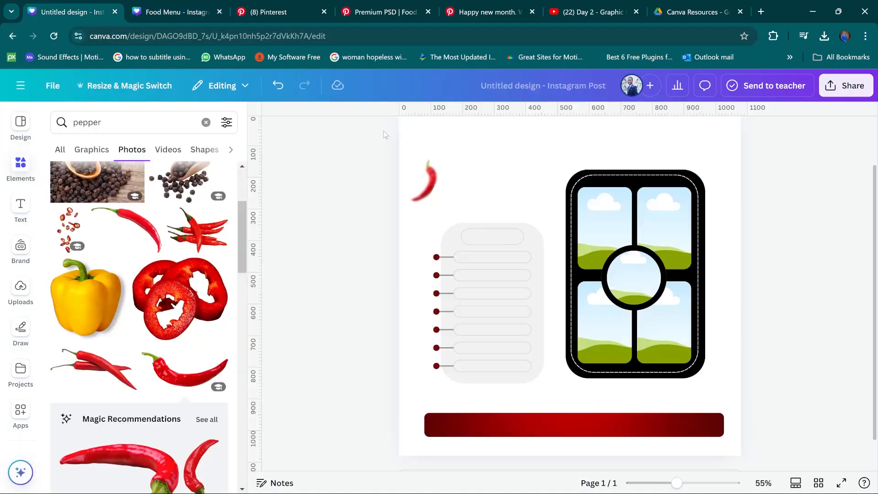
scroll(197, 229, up, 3)
click(99, 152)
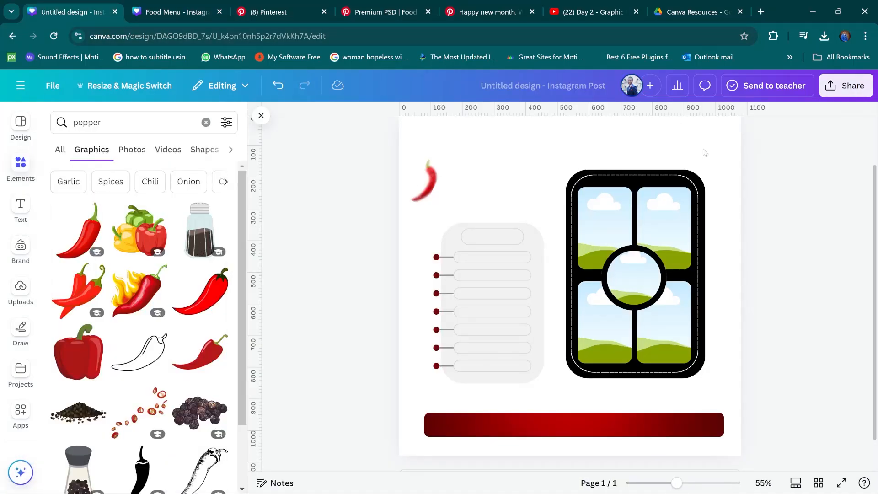
scroll(694, 212, up, 2)
key(ctrl+v)
click(720, 213)
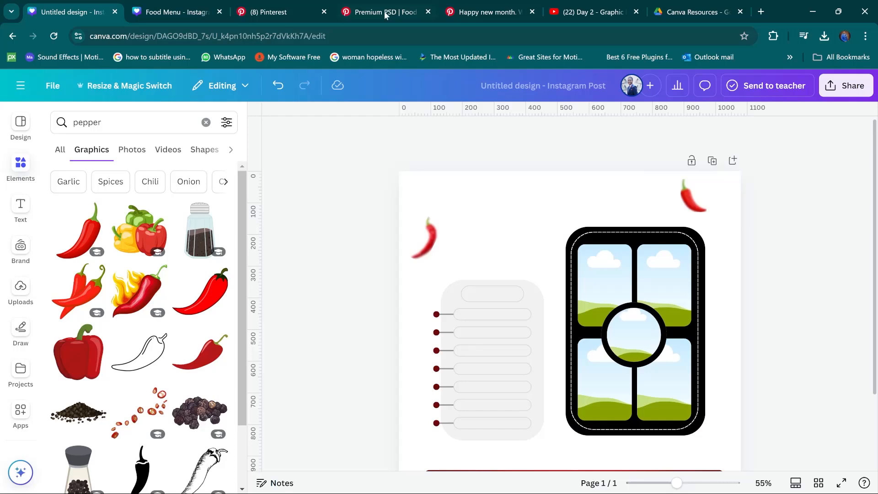
Step: Add a third chili that is mostly cut off by the page's right edge beside the upper-right chili
click(190, 14)
click(88, 13)
click(695, 201)
click(556, 132)
click(562, 160)
drag(694, 197, 750, 193)
click(780, 193)
click(192, 11)
click(73, 6)
click(735, 204)
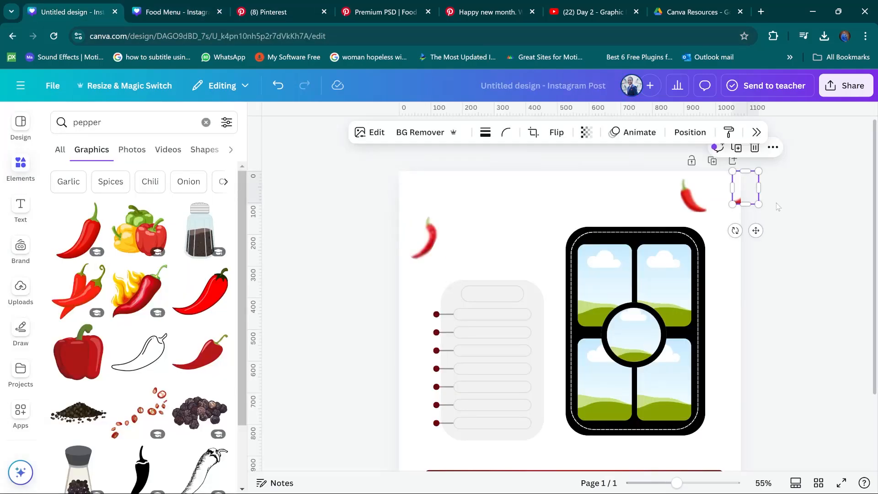
click(781, 261)
Step: Search the elements library for "leaves" and browse the photo and graphic results for a green leaf cluster
click(168, 12)
click(59, 12)
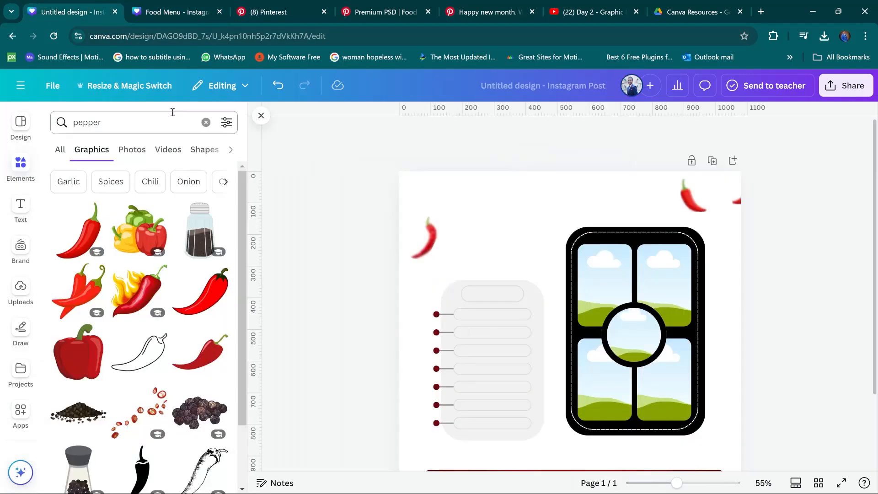
click(206, 122)
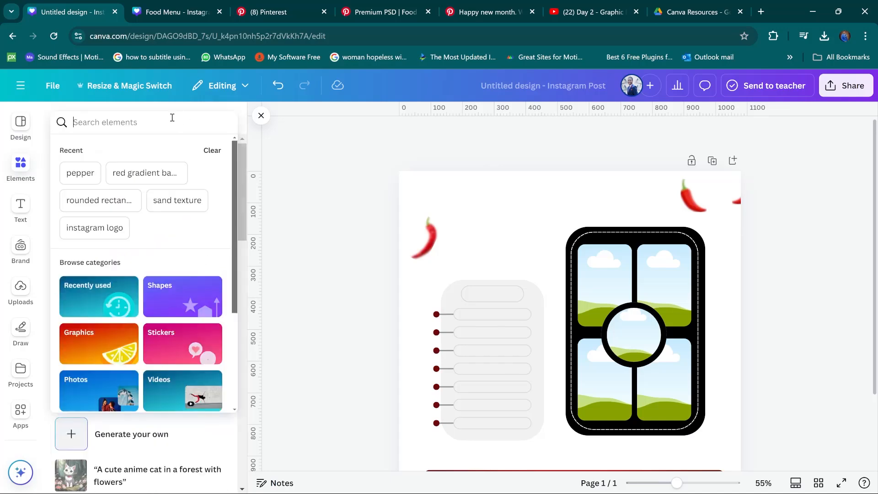
text(leaves)
key(Return)
click(132, 150)
scroll(192, 274, down, 15)
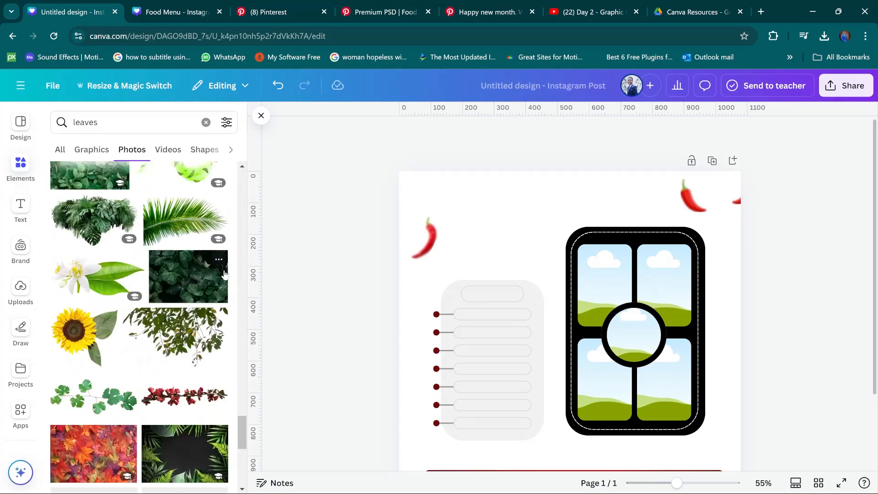
click(91, 149)
scroll(229, 311, down, 10)
scroll(215, 283, down, 5)
Step: Add the Eco Green Leaves graphic small and tilted at the upper-right corner of the grey menu rectangle
click(219, 269)
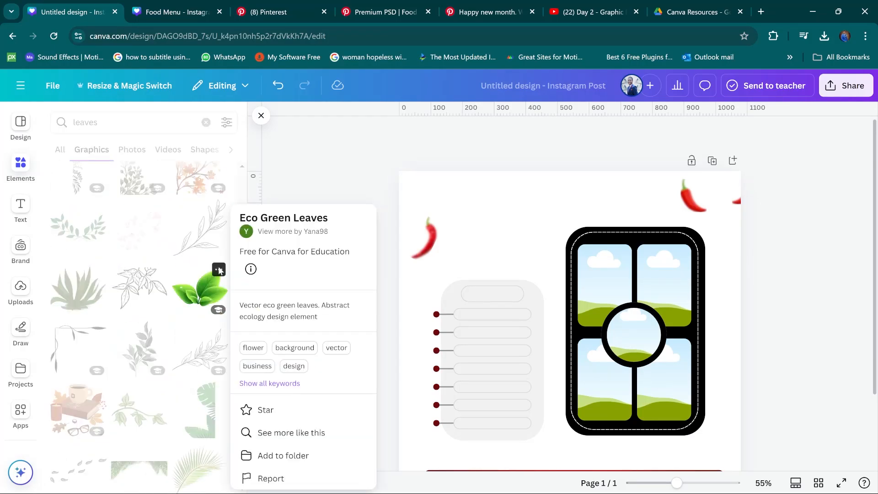
click(219, 271)
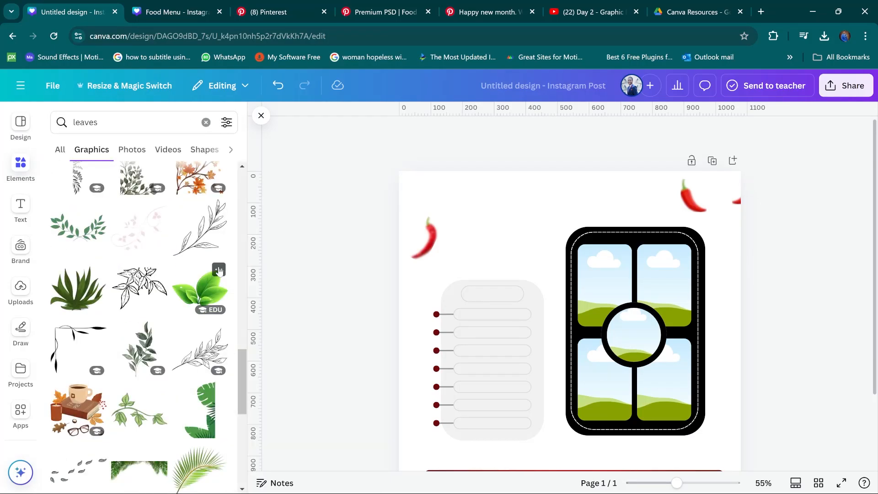
click(196, 291)
drag(638, 385, 537, 300)
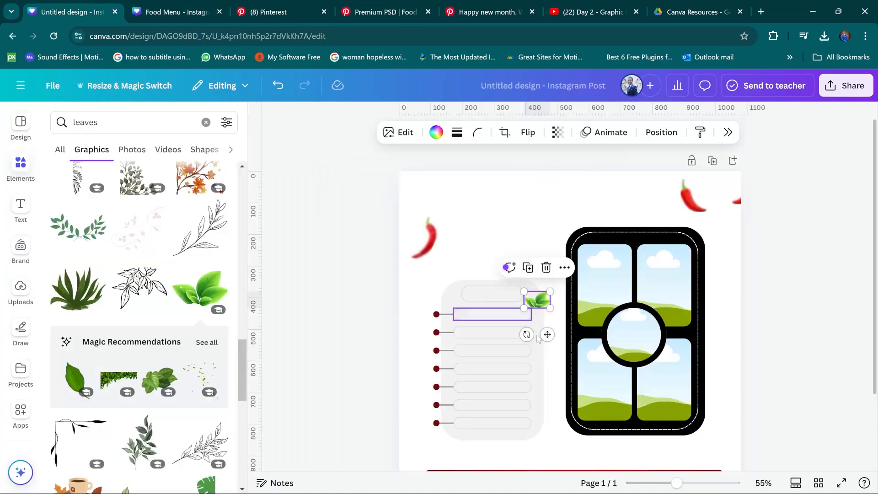
drag(527, 334, 546, 339)
drag(537, 299, 541, 295)
drag(550, 276, 548, 281)
click(494, 231)
key(ctrl+z)
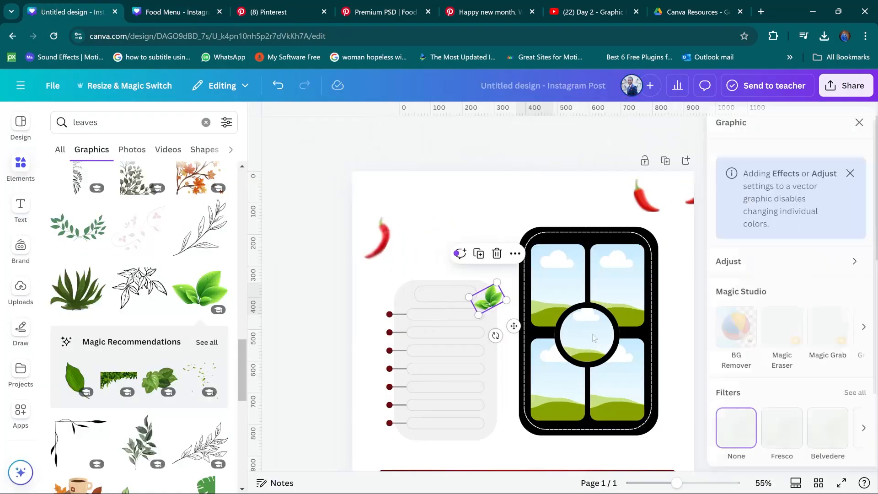
Step: Place two small rotated leaf clusters, one beside the photo block's upper-left corner and one cut off by the page's top edge, and compare with Design A
drag(533, 297, 545, 214)
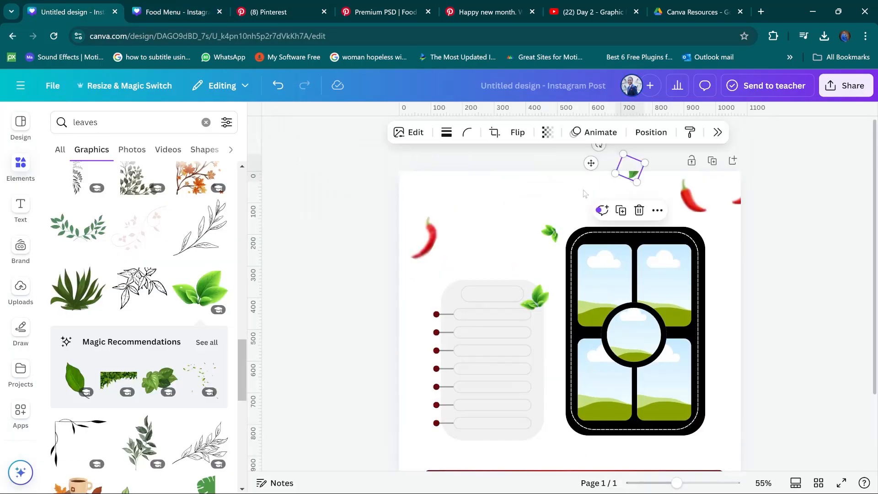
click(839, 303)
click(175, 15)
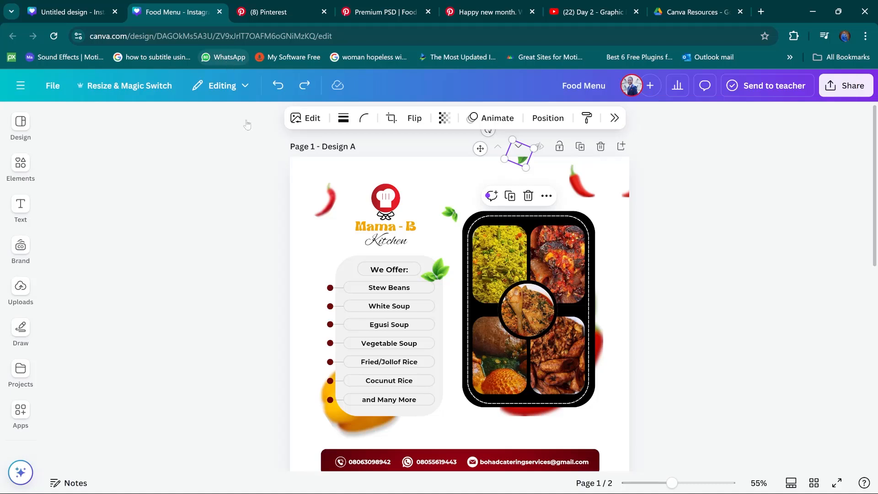
click(195, 235)
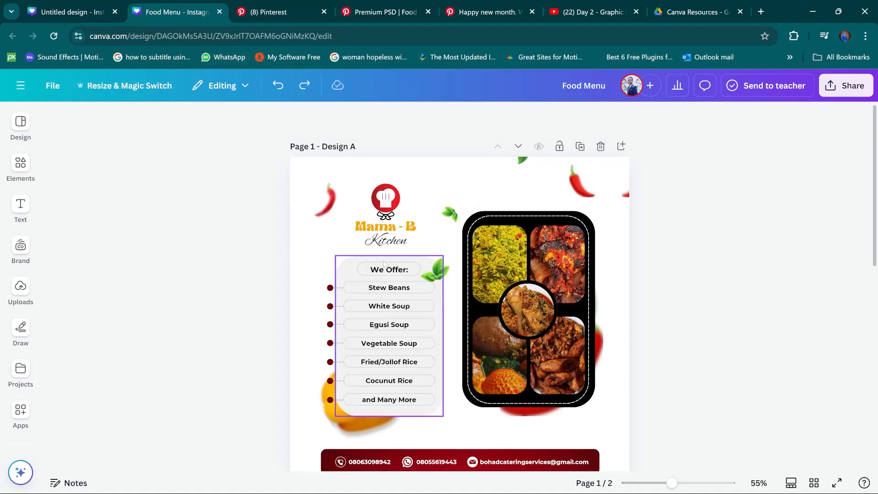
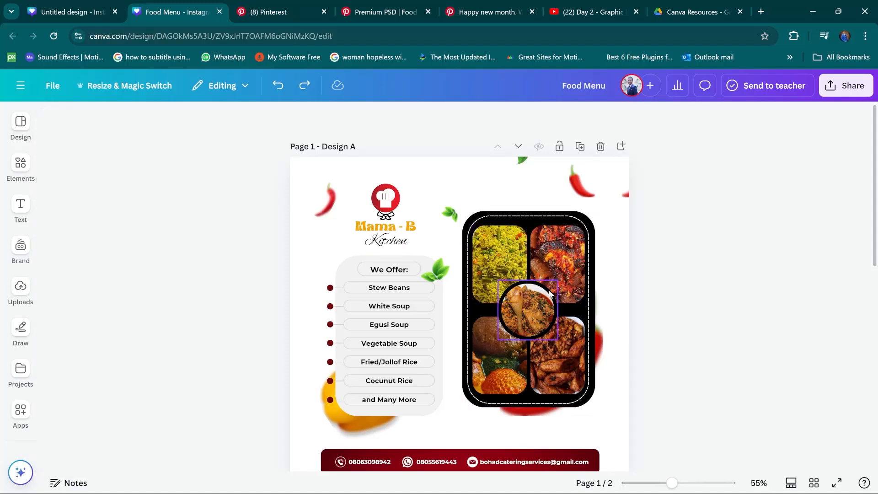
Step: Fill the circular center frame with the uploaded food photo of brown meat and orange egusi over green soup
click(66, 11)
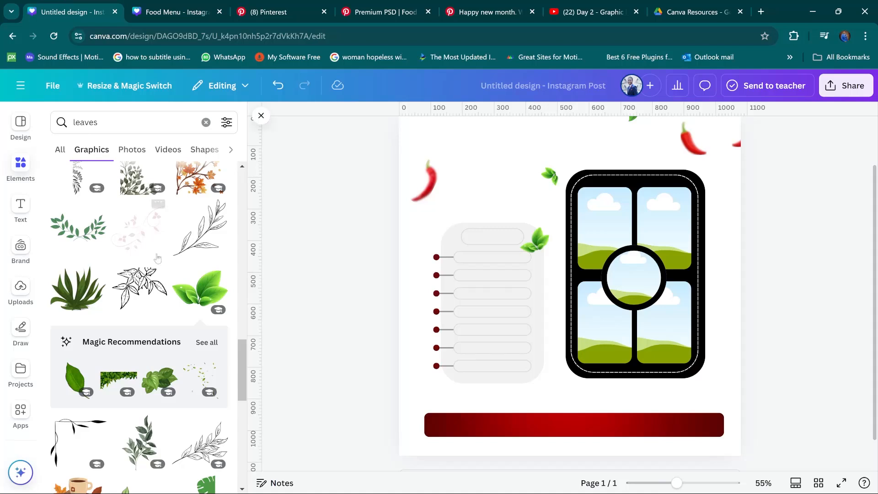
scroll(170, 291, up, 5)
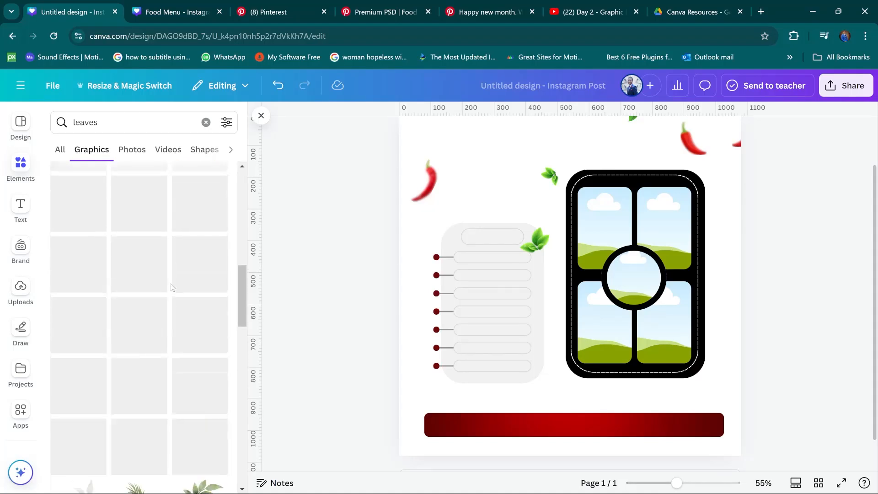
click(21, 288)
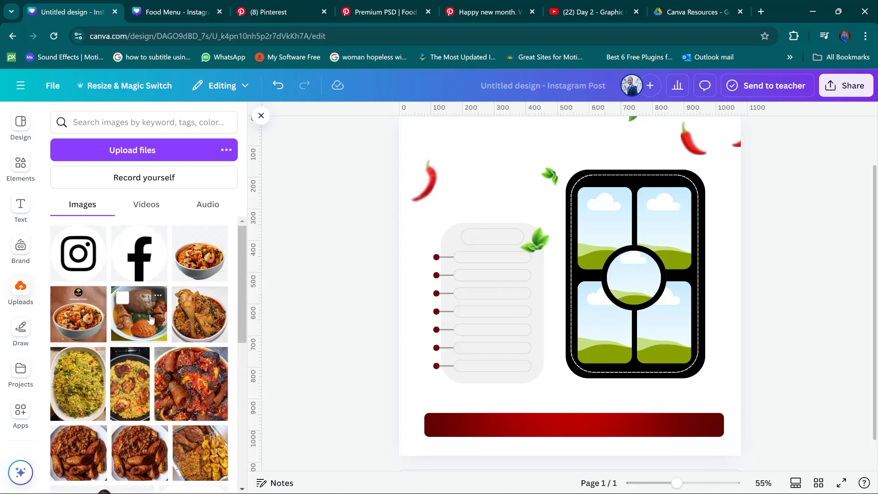
drag(144, 323, 639, 289)
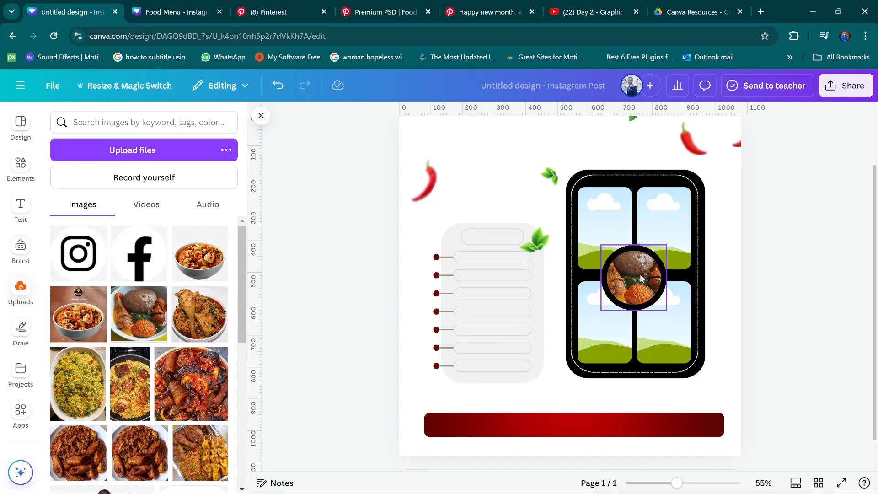
click(640, 274)
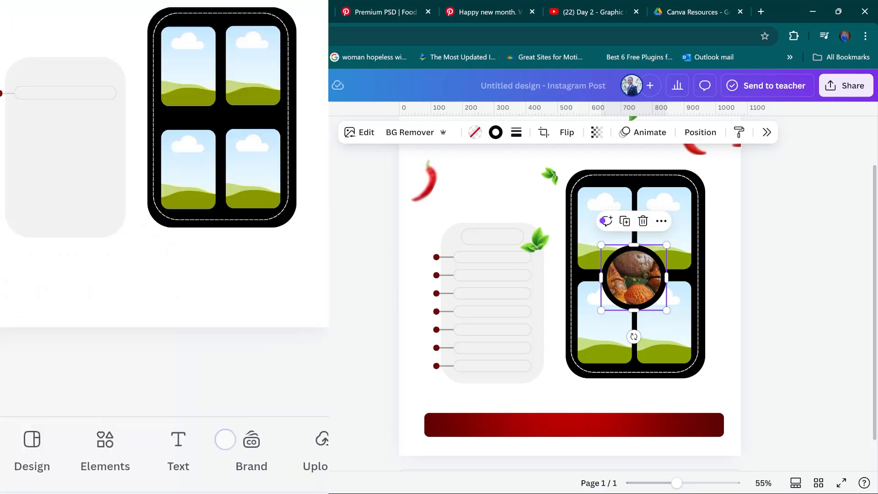
Step: Fill the upper-left frame with the fried rice photo and enlarge it in the crop so the dish rim is hidden
drag(114, 320, 582, 232)
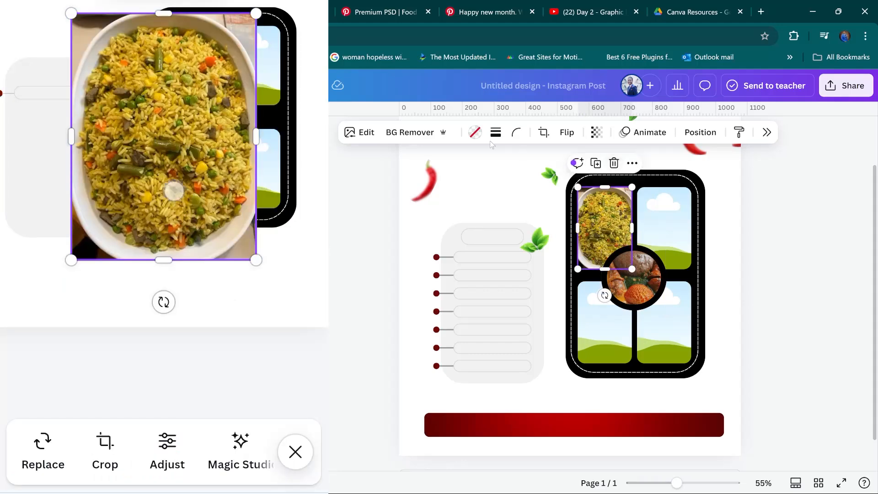
click(365, 133)
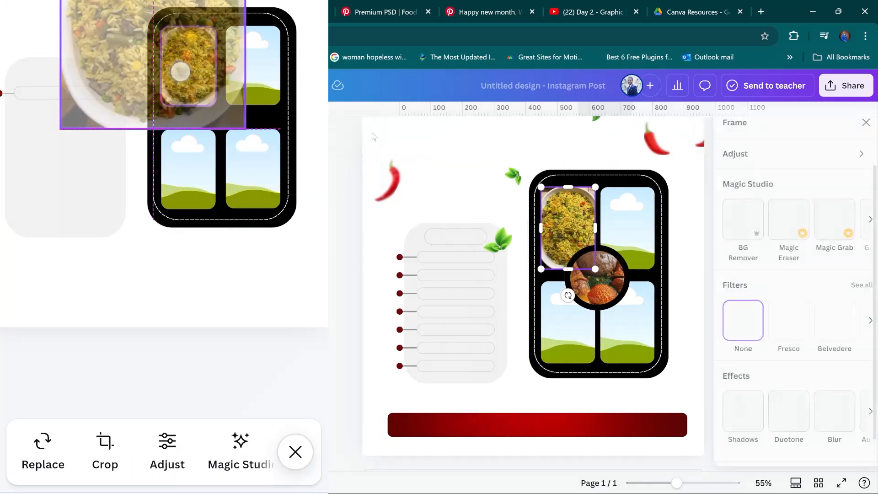
scroll(752, 229, down, 5)
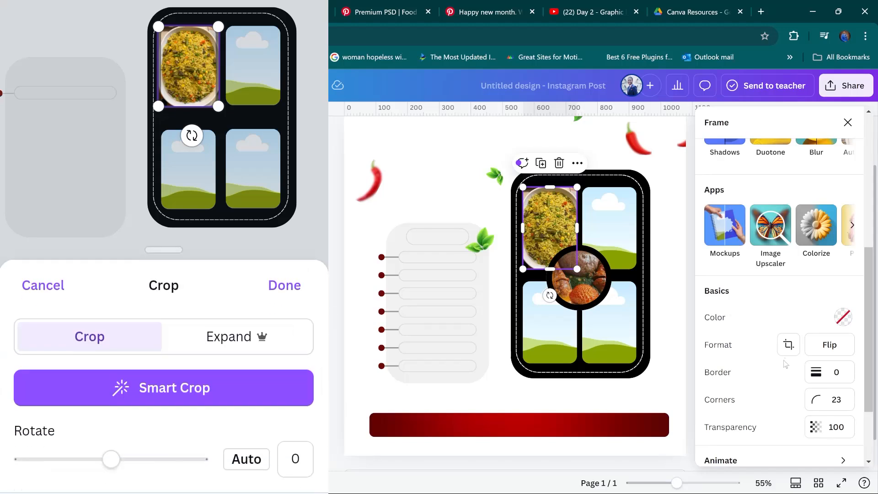
click(788, 344)
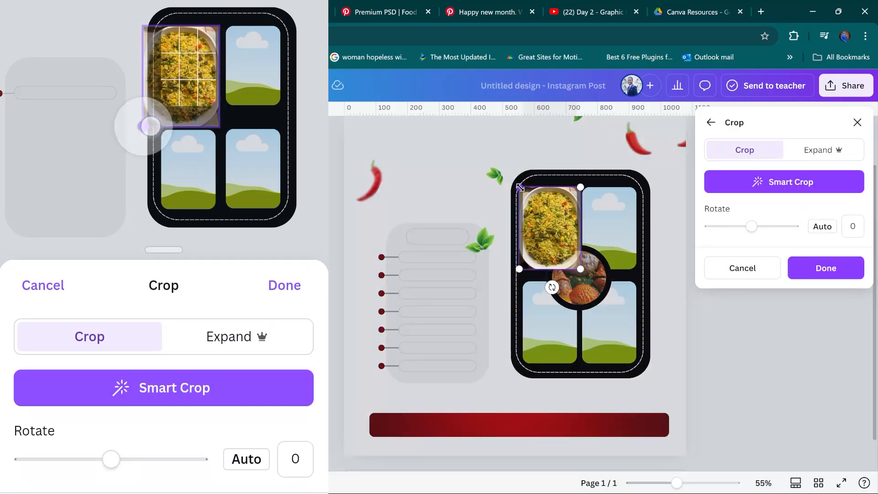
drag(512, 176, 510, 176)
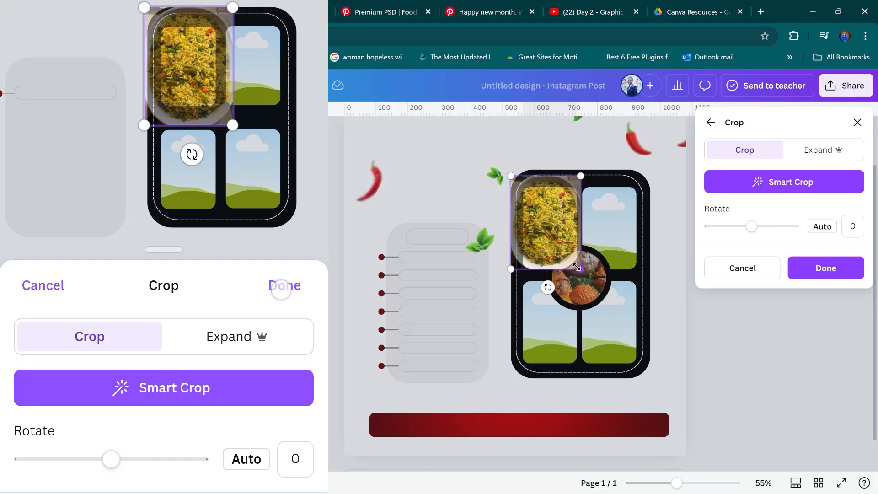
drag(577, 267, 583, 285)
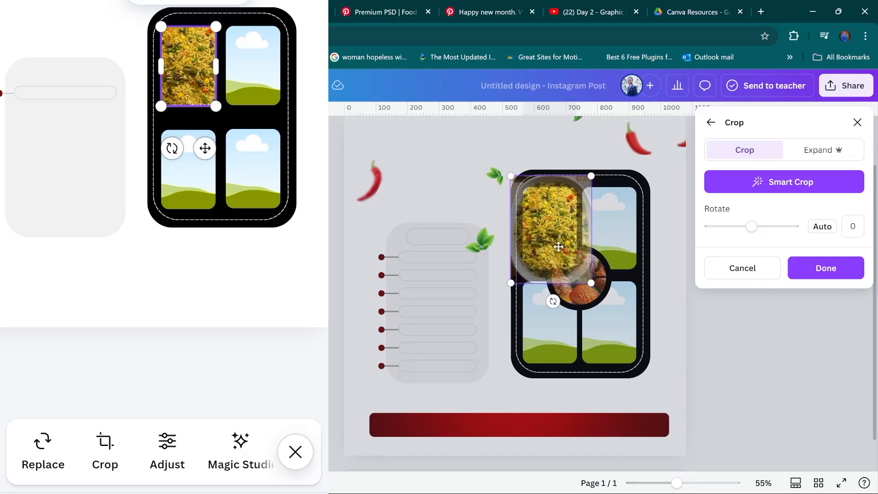
drag(558, 245, 555, 244)
drag(589, 281, 602, 279)
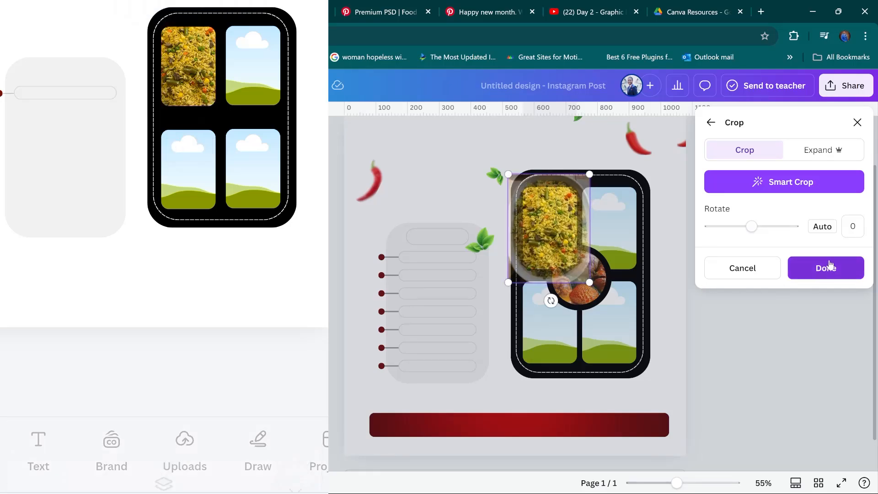
click(806, 269)
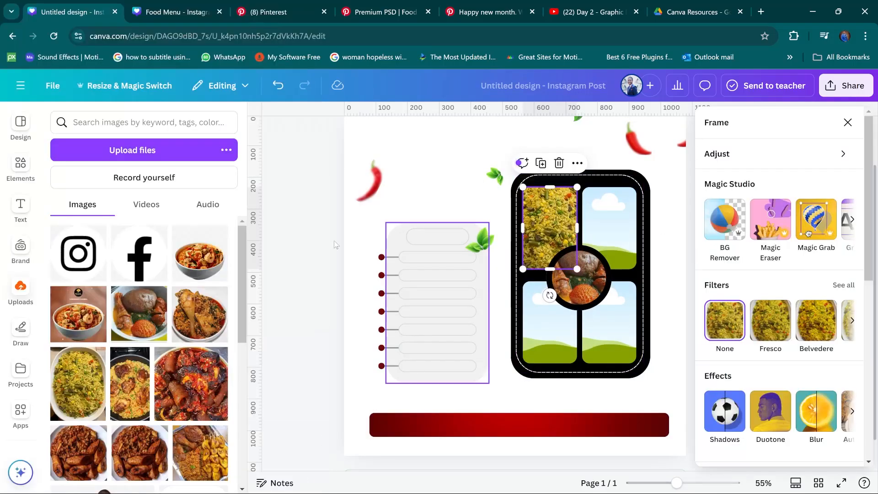
click(301, 226)
click(783, 231)
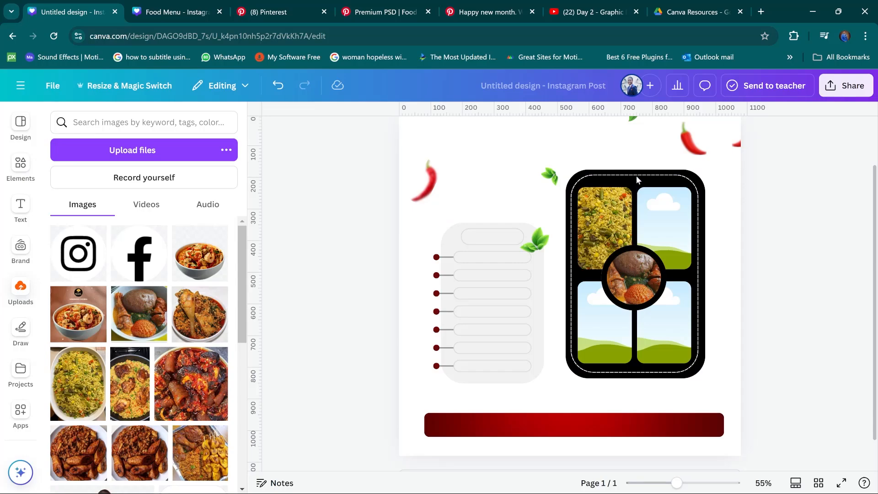
Step: Check the Food Menu reference design and fill the upper-right frame with the red peppered meat photo
click(258, 10)
click(177, 12)
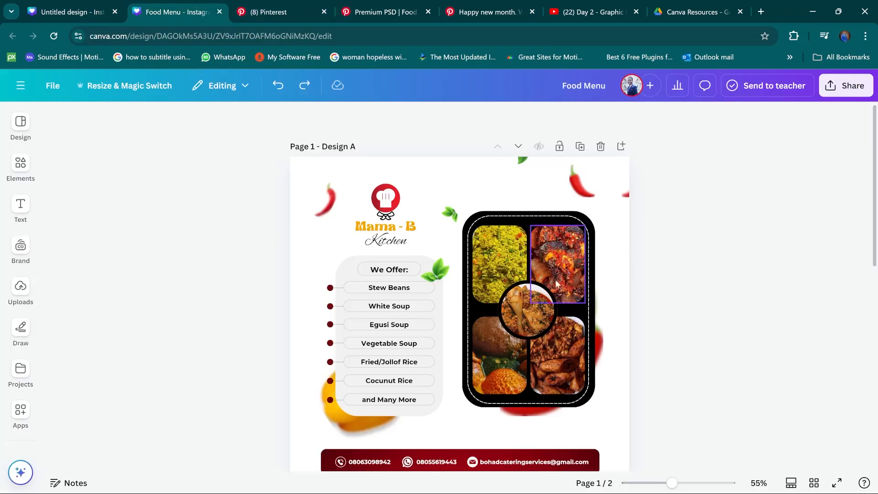
drag(551, 297, 664, 229)
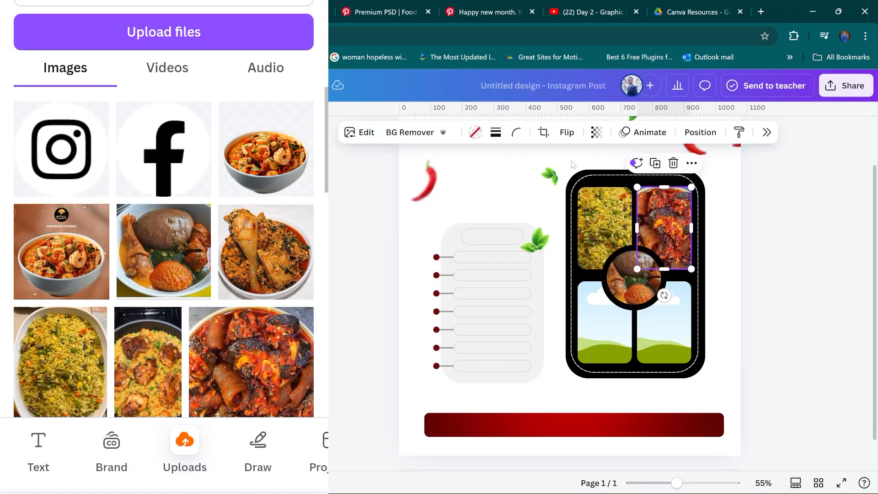
Step: Enlarge the peppered meat photo in the upper-right frame's crop so it covers the frame without the plate edge
click(358, 132)
scroll(773, 345, down, 4)
click(788, 247)
drag(568, 188, 558, 178)
click(818, 267)
click(847, 122)
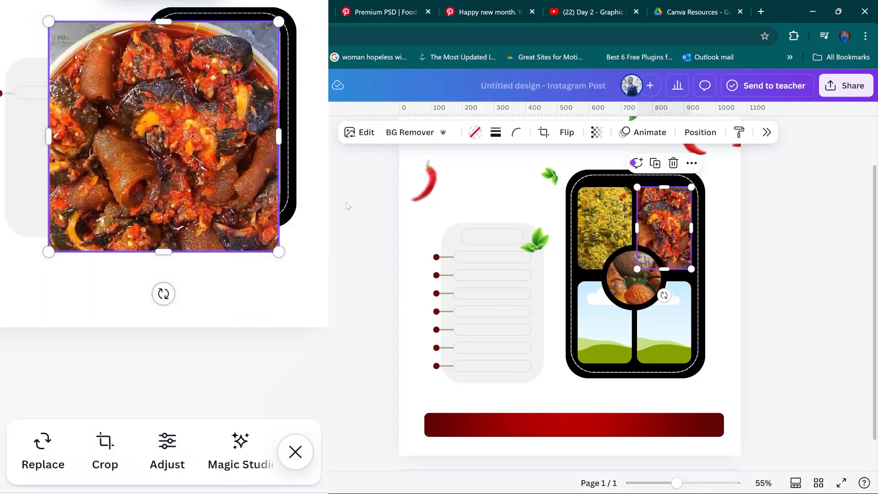
click(334, 291)
Step: Try filling the lower-left frame with the chicken stew photo and enlarging it in the crop
drag(205, 293, 596, 320)
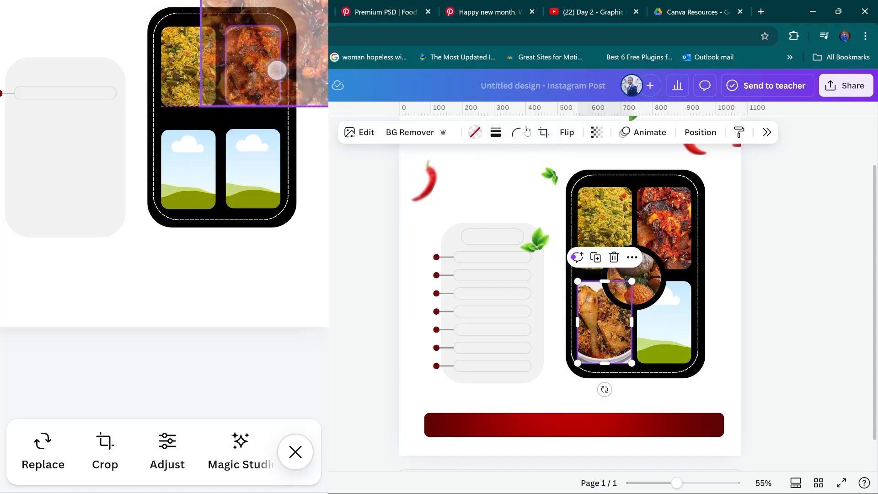
click(253, 84)
click(104, 446)
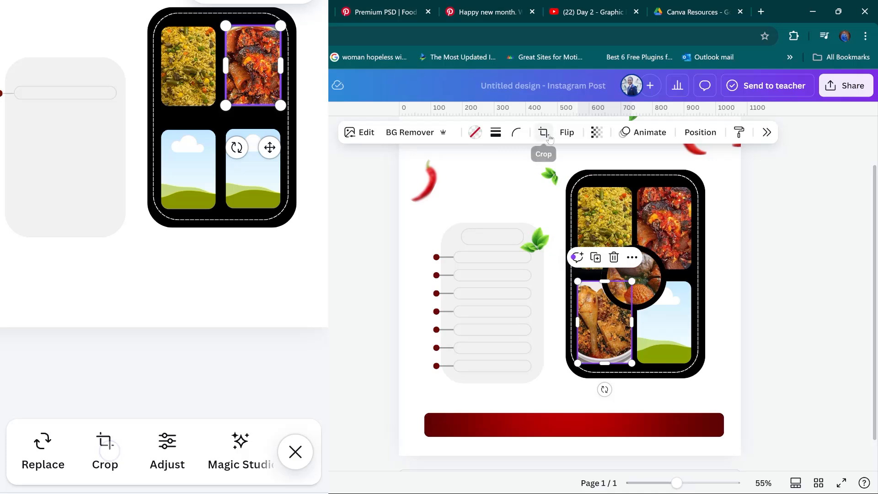
click(544, 132)
drag(213, 26, 208, 20)
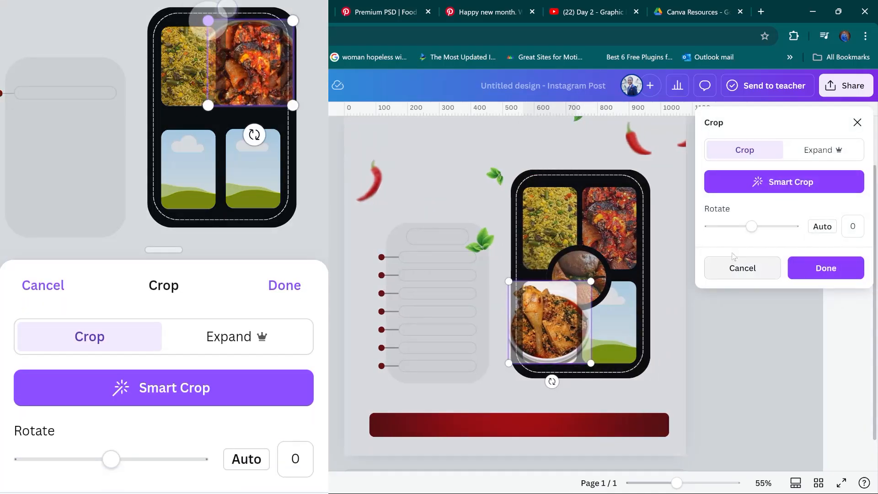
drag(293, 20, 300, 14)
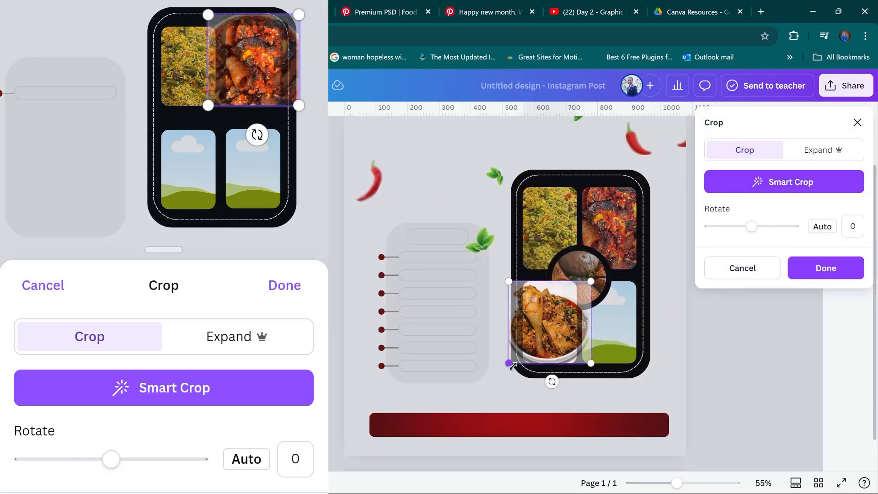
drag(508, 363, 497, 375)
click(285, 286)
drag(590, 283, 614, 258)
click(826, 269)
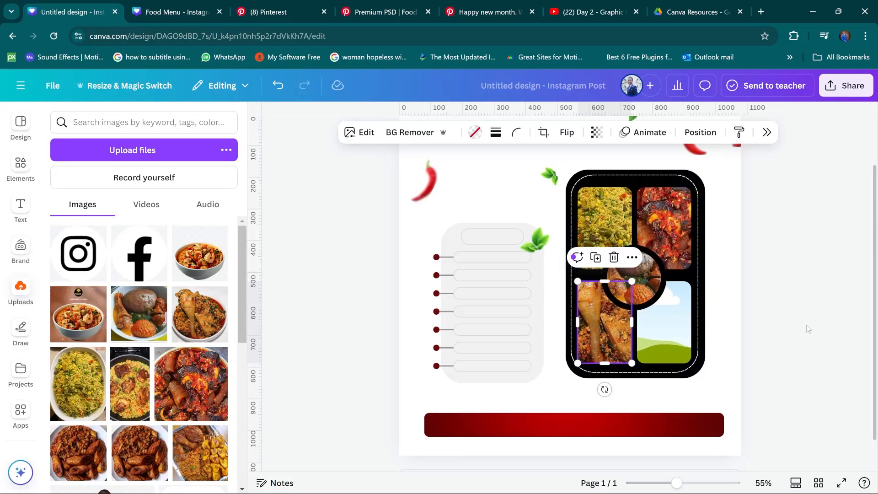
Step: Compare with the Food Menu reference design and undo the chicken stew photo's crop and placement in the lower-left frame
click(180, 8)
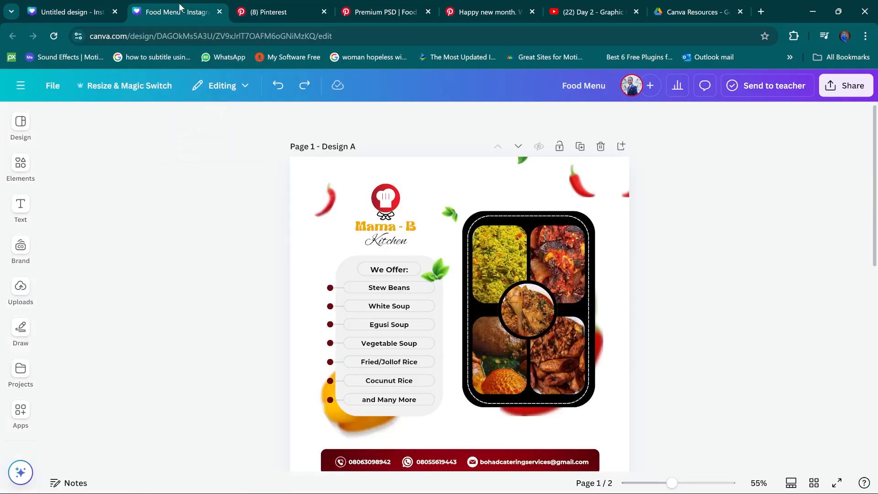
click(91, 12)
click(777, 287)
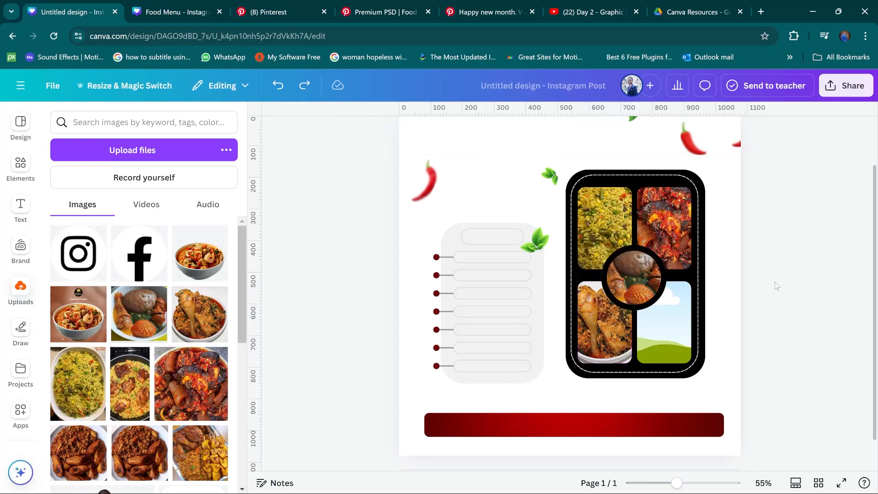
key(ctrl+z)
key(ctrl+z)
key(ctrl+z)
Step: Replace the central circle's photo with the chicken stew photo and fill the lower-left frame with the swallow and soup photo
drag(199, 314, 634, 277)
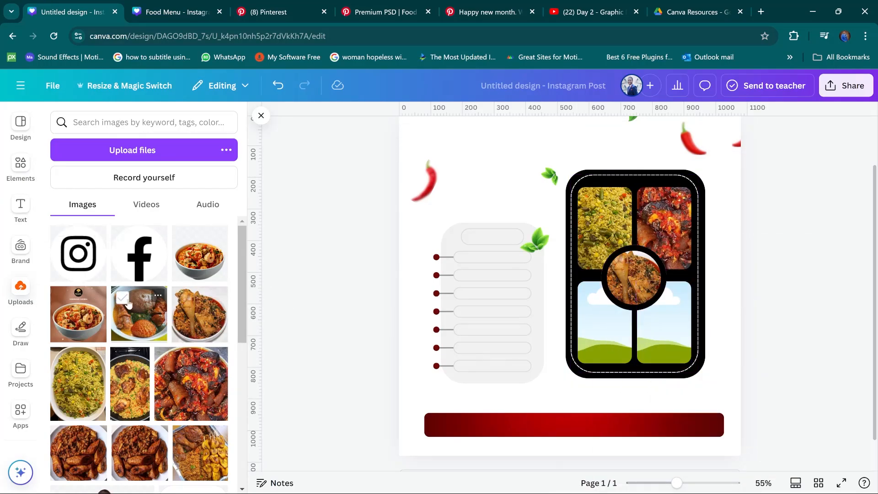
drag(139, 314, 621, 332)
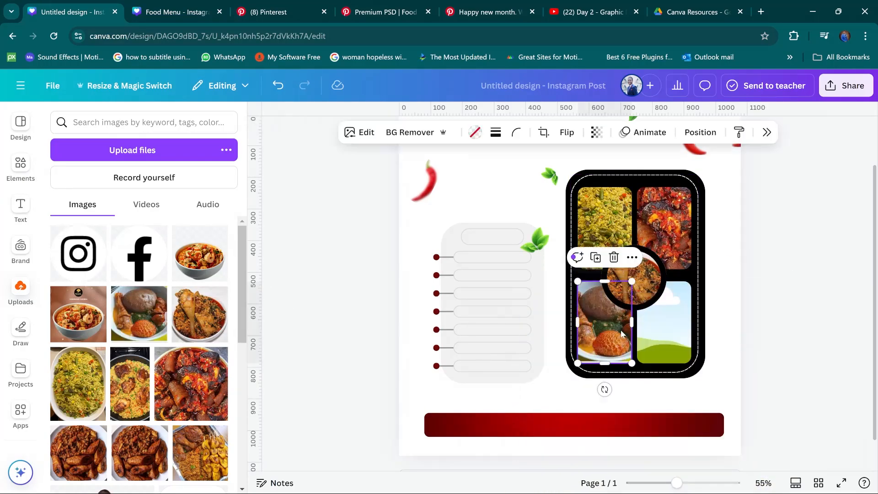
Step: Enlarge the swallow and soup photo in the lower-left frame's crop so only the food fills the frame
click(544, 133)
drag(504, 365, 491, 373)
drag(591, 281, 593, 260)
click(825, 268)
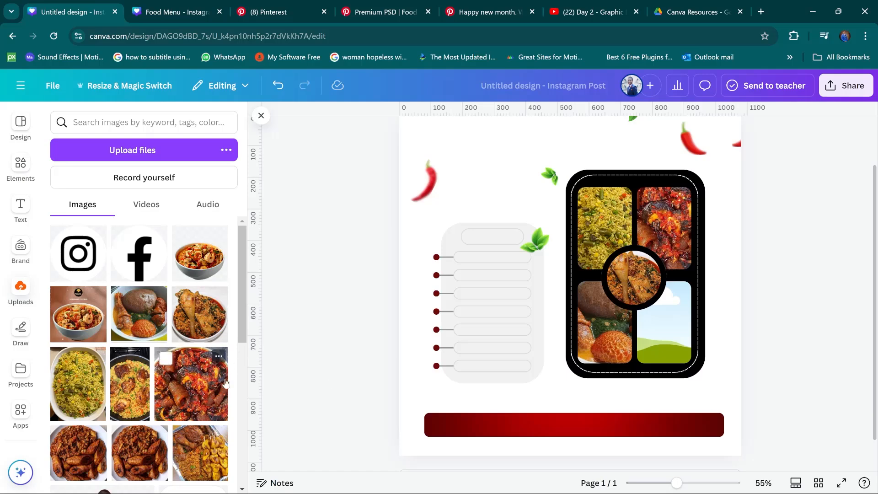
Step: Fill the lower-right frame with the dark brown stewed beans and plantain photo
drag(142, 450, 637, 289)
key(ctrl+z)
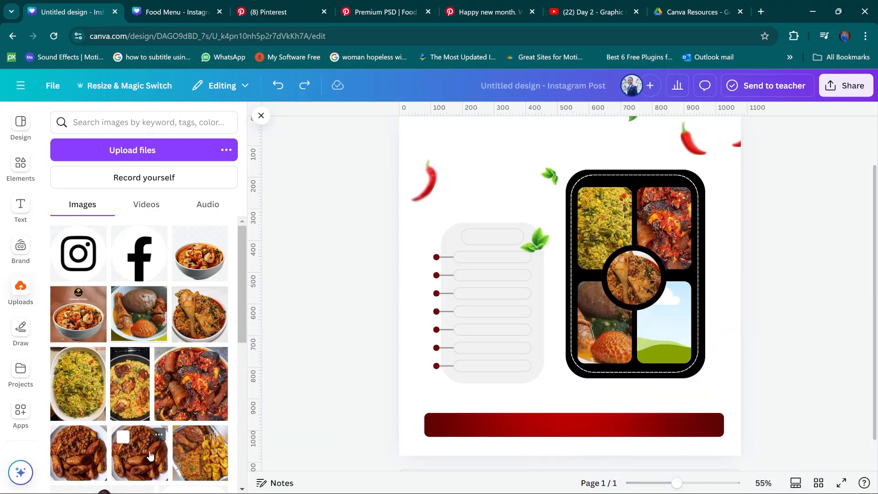
drag(140, 453, 668, 326)
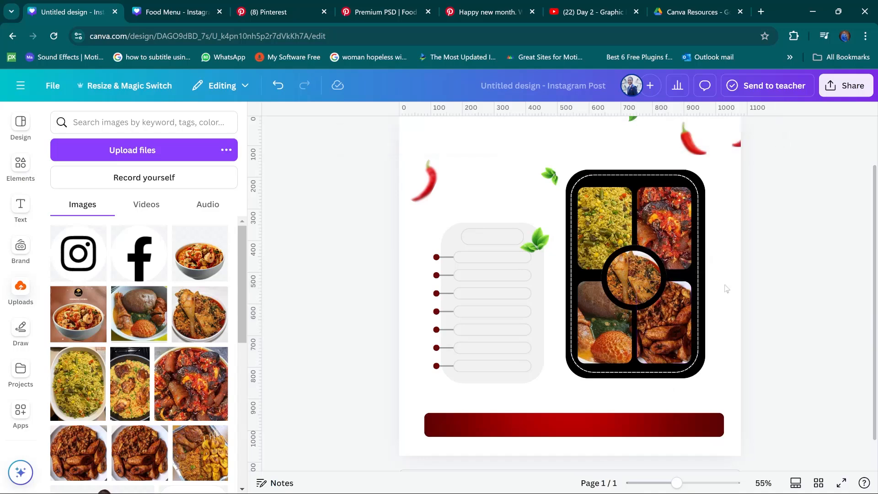
Step: Compare with the Food Menu reference design and enlarge the chicken stew photo in the central circle's crop to hide its white edge
click(180, 13)
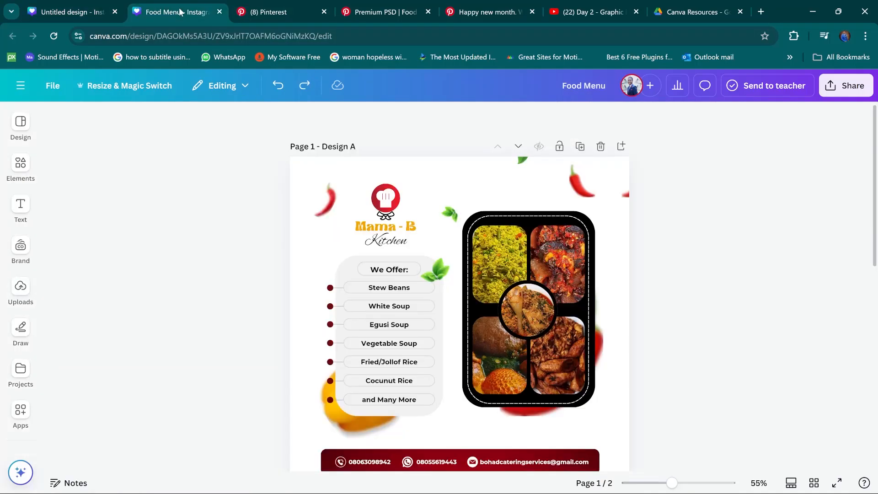
click(72, 13)
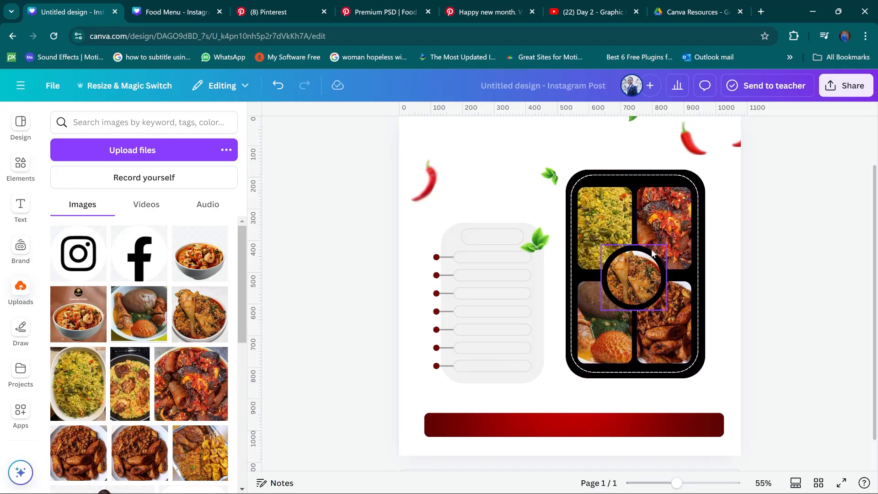
click(634, 270)
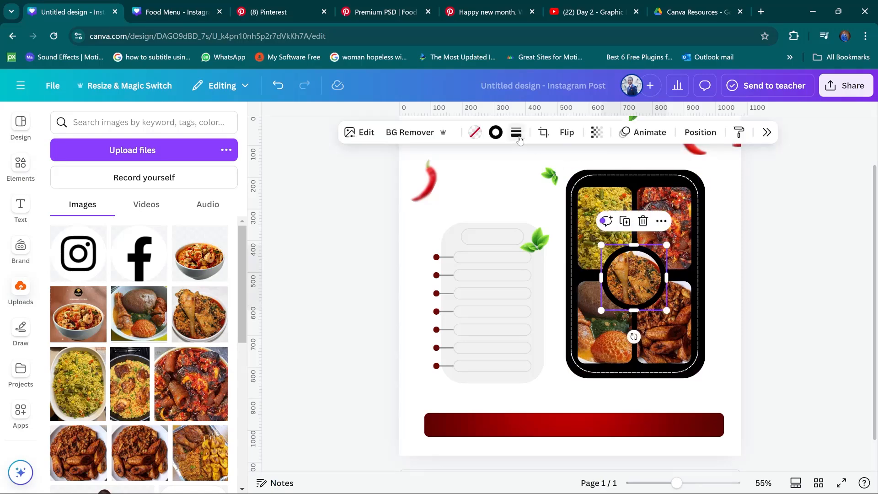
click(544, 132)
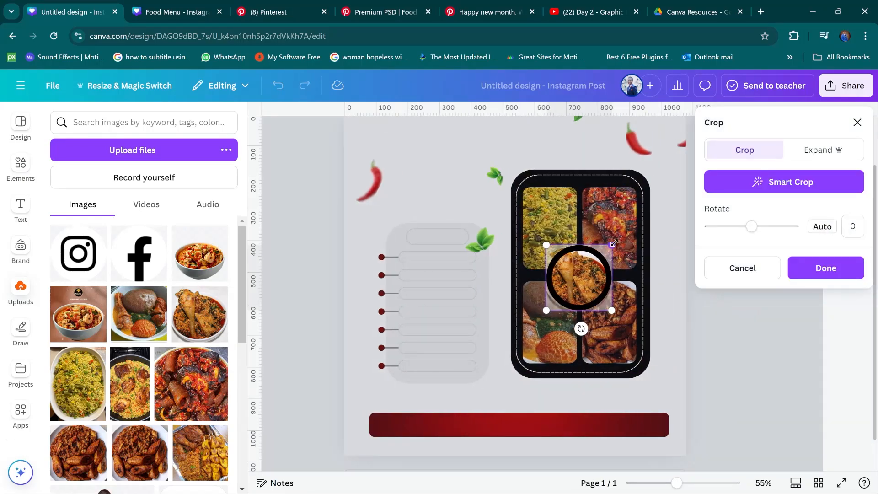
drag(614, 242, 619, 238)
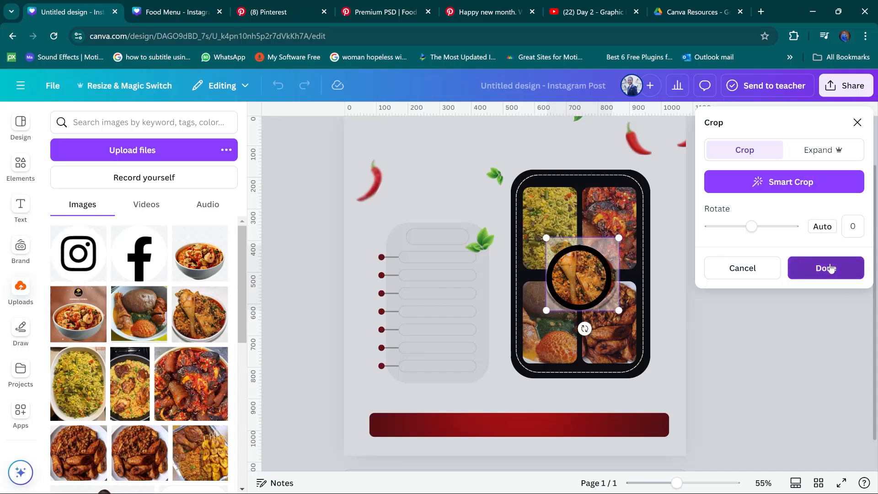
click(831, 268)
click(795, 326)
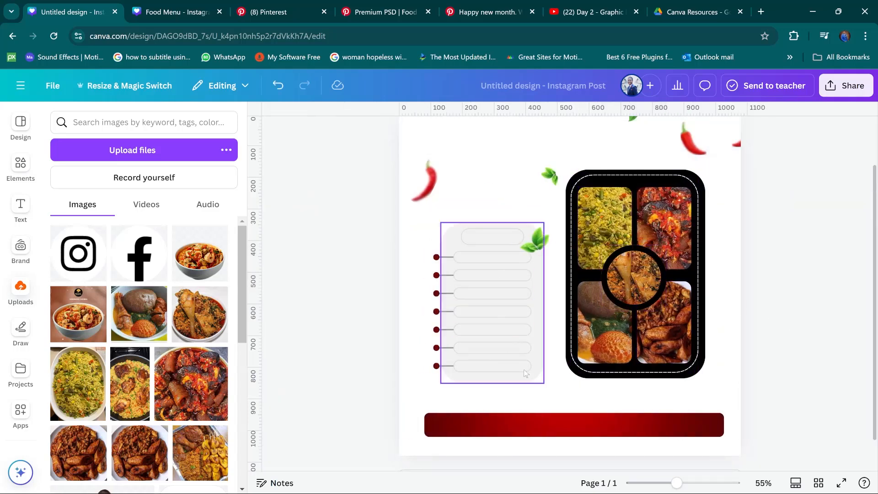
Step: Enlarge the beans and plantain photo in the lower-right frame's crop so the food covers the whole frame
click(654, 302)
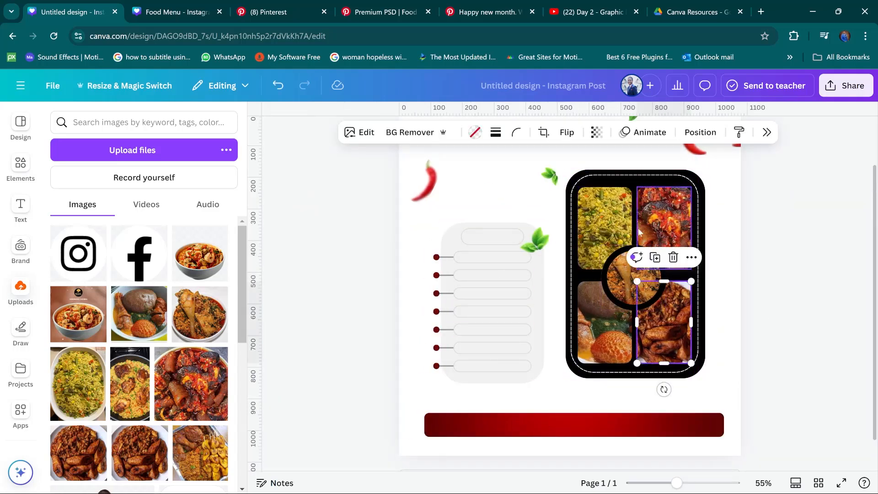
click(543, 132)
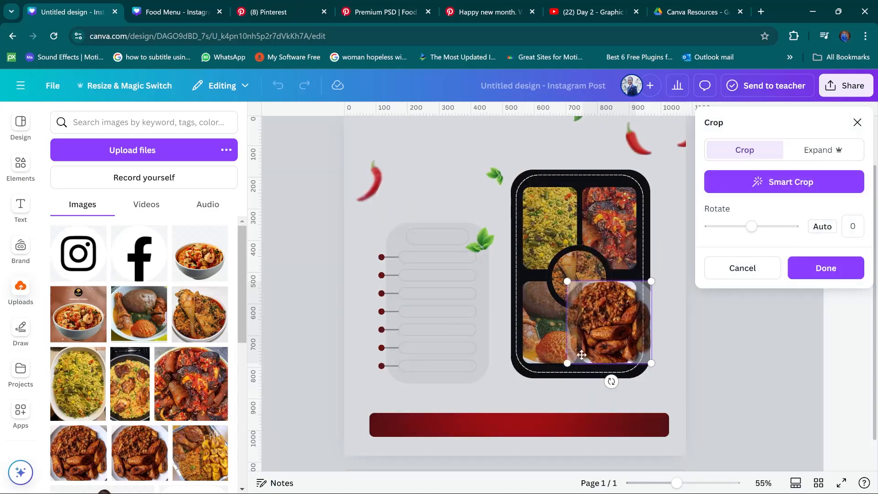
drag(569, 363, 559, 371)
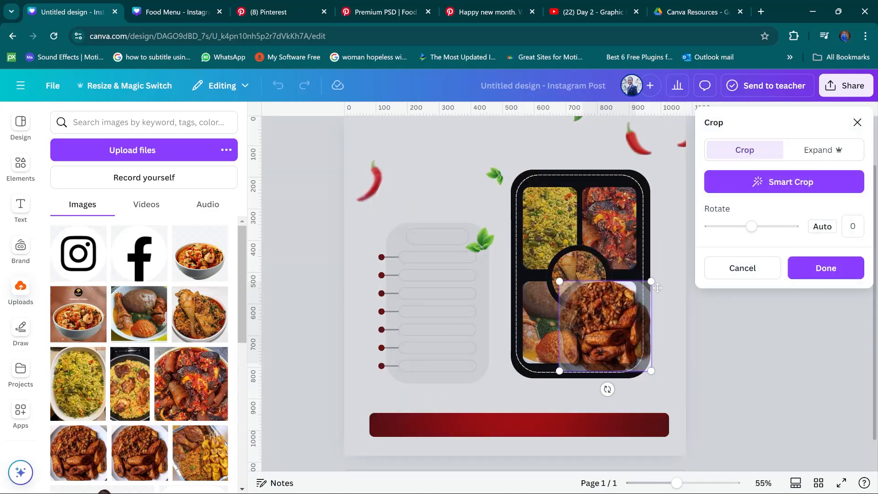
drag(650, 282, 658, 274)
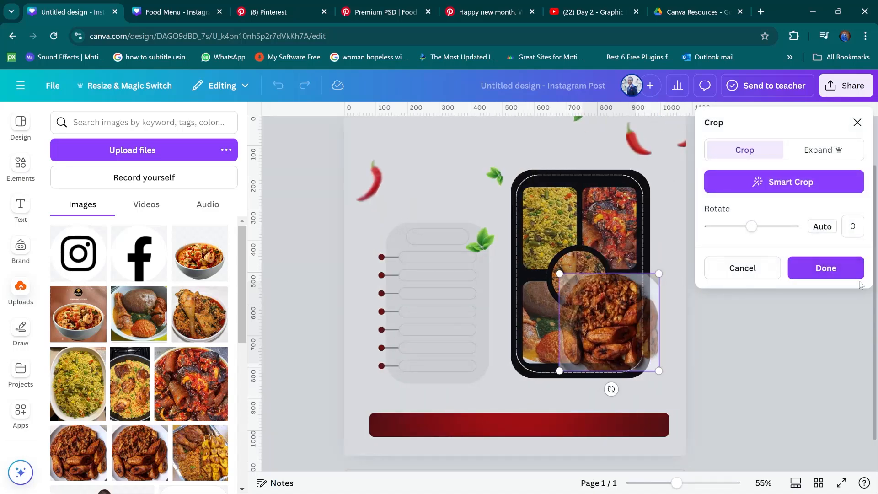
click(826, 268)
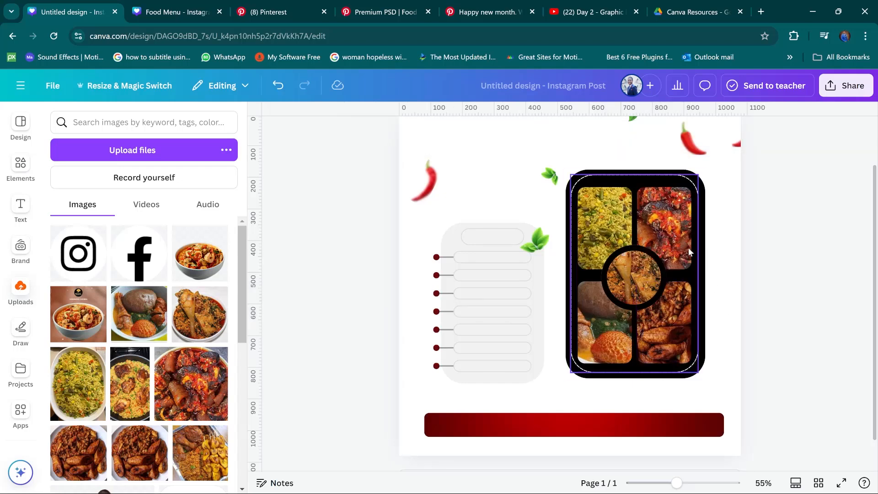
Step: Undo the last two photo crop changes in the food tray and compare the result with the Food Menu reference design
key(ctrl+z)
key(ctrl+z)
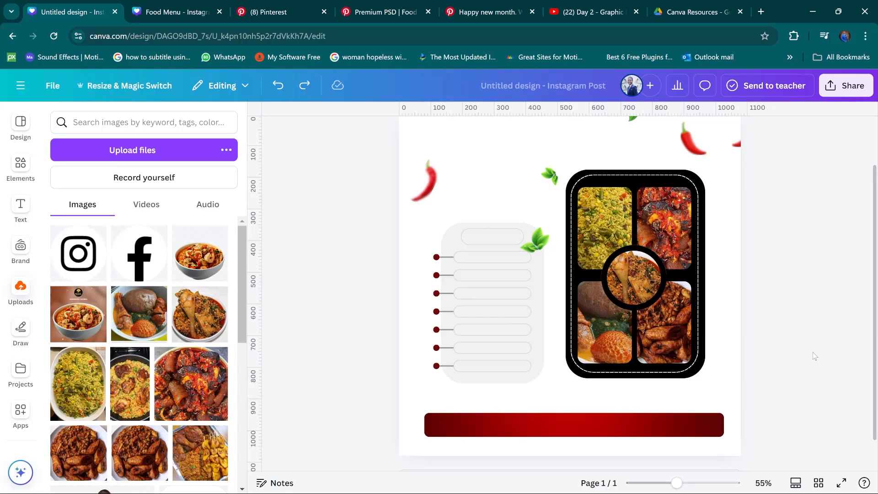
click(160, 12)
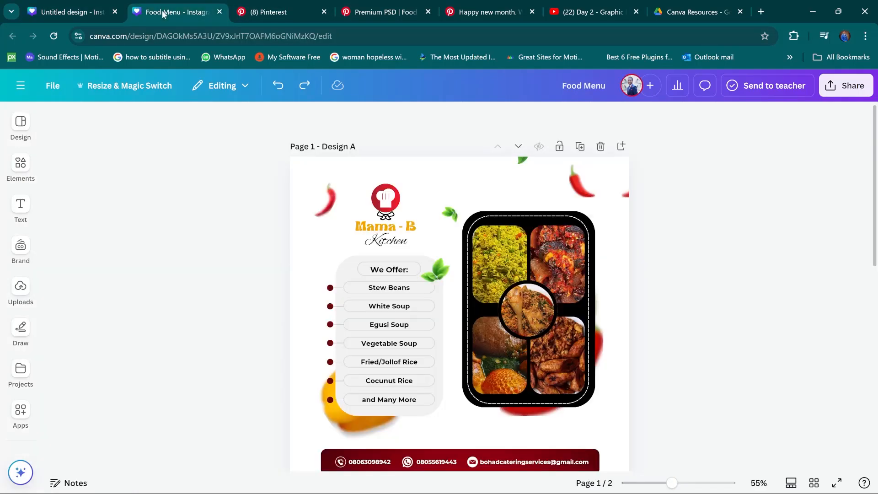
click(68, 12)
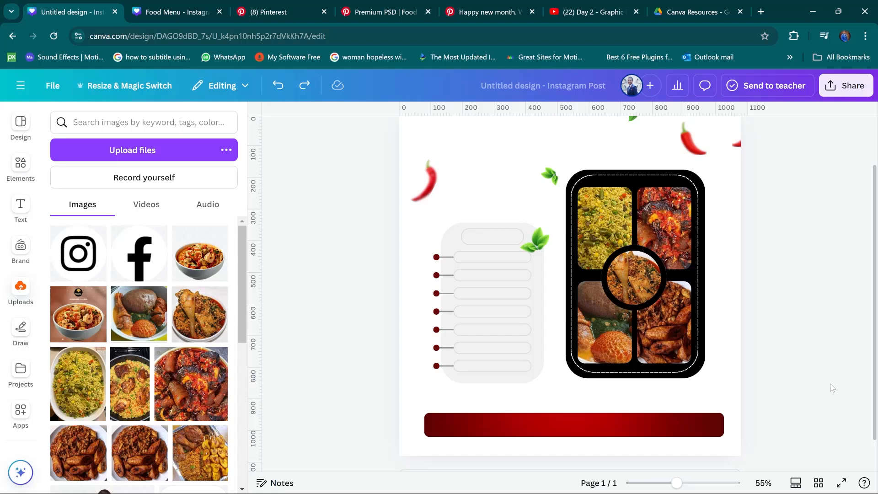
mouse_move(476, 493)
click(604, 329)
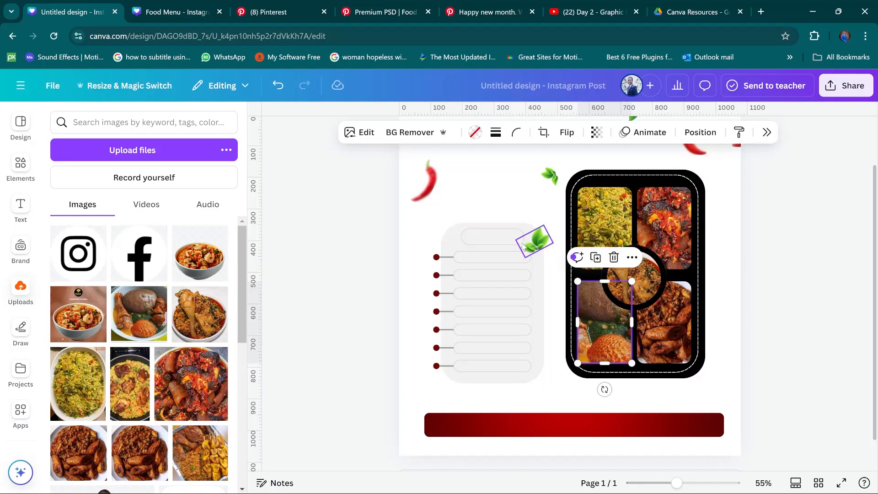
Step: Enter "We Offer" in the heading box of the grey list panel and format it in Montserrat Bold at size 18
click(510, 239)
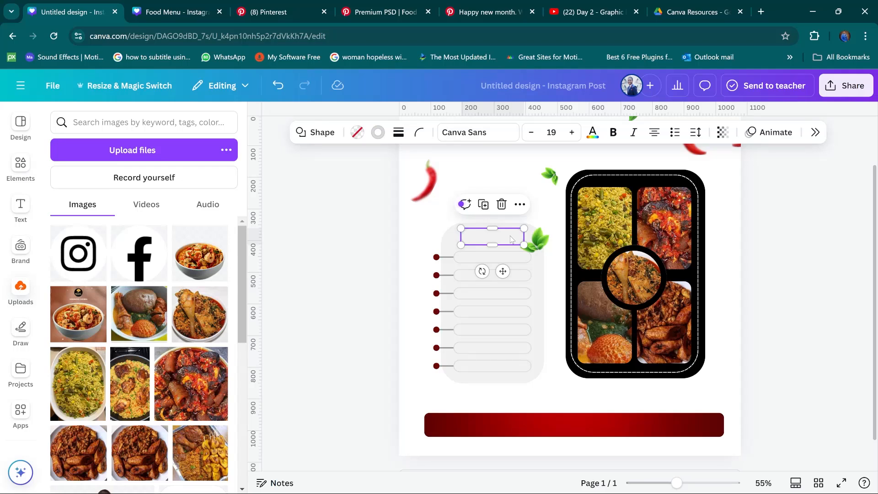
click(511, 238)
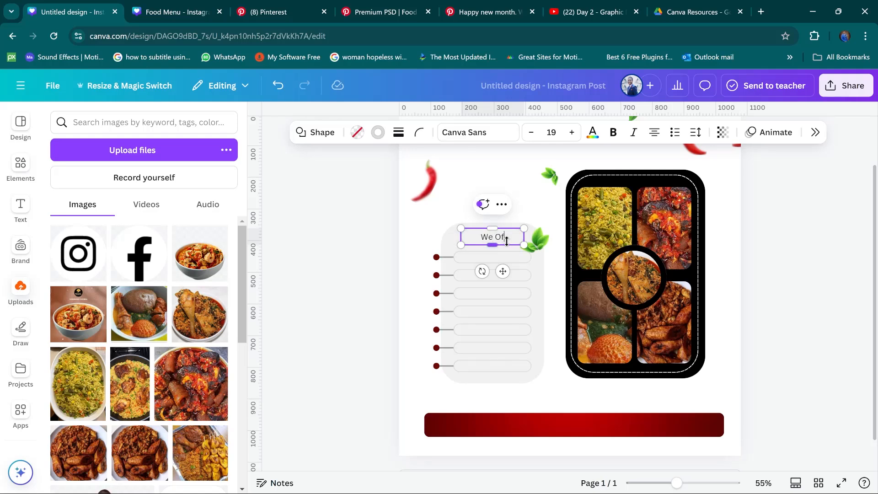
drag(511, 238, 468, 237)
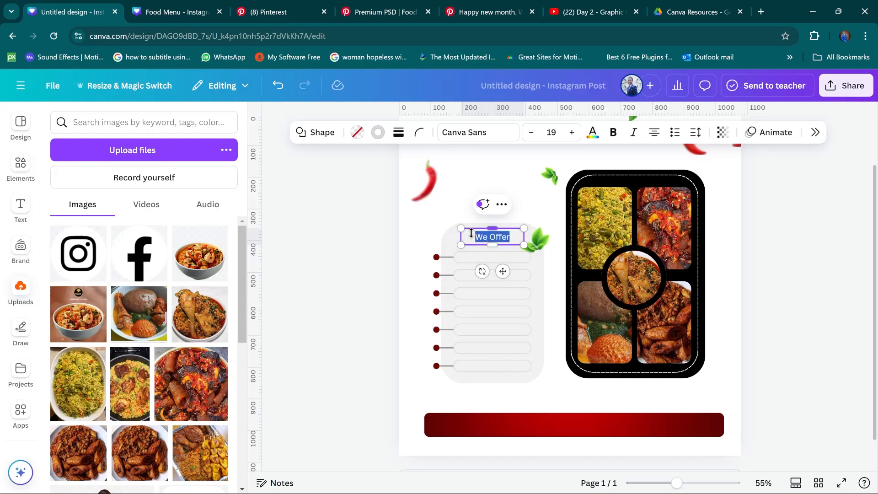
click(466, 132)
text(mont)
click(747, 227)
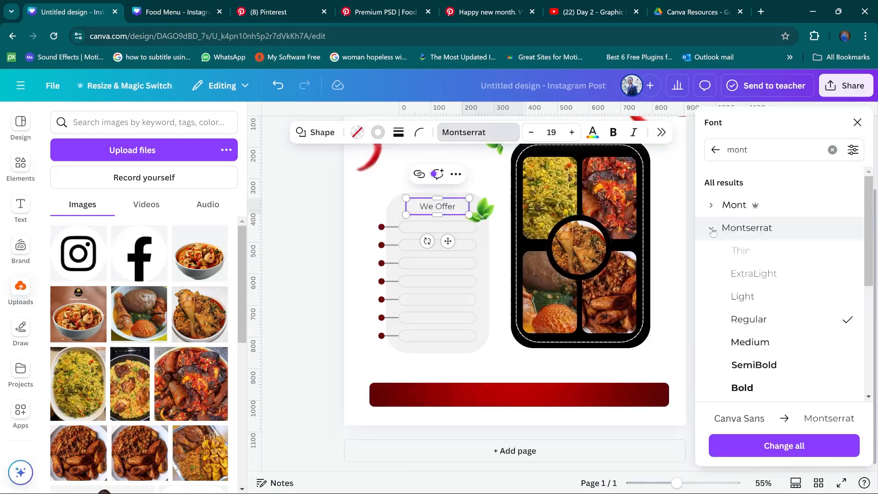
click(744, 387)
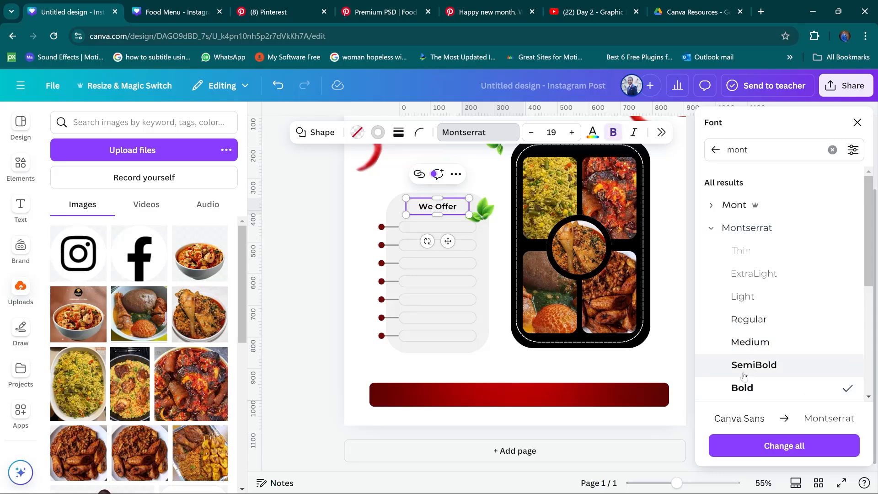
click(534, 137)
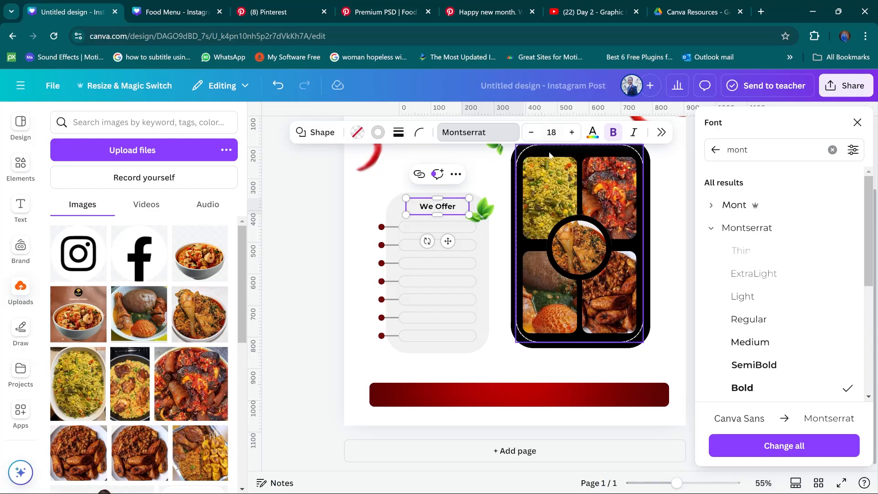
Step: Check the Food Menu reference list and enter "Stew Beans" in the first item box below the heading
click(170, 12)
click(76, 12)
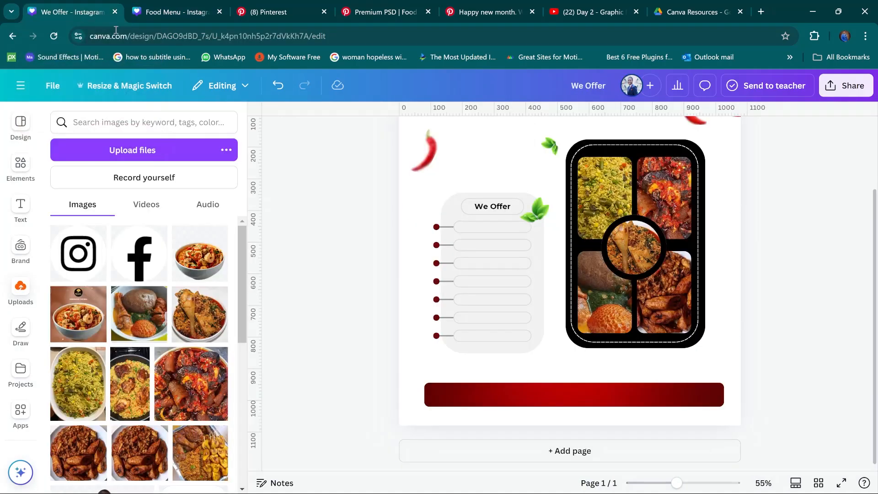
double_click(474, 226)
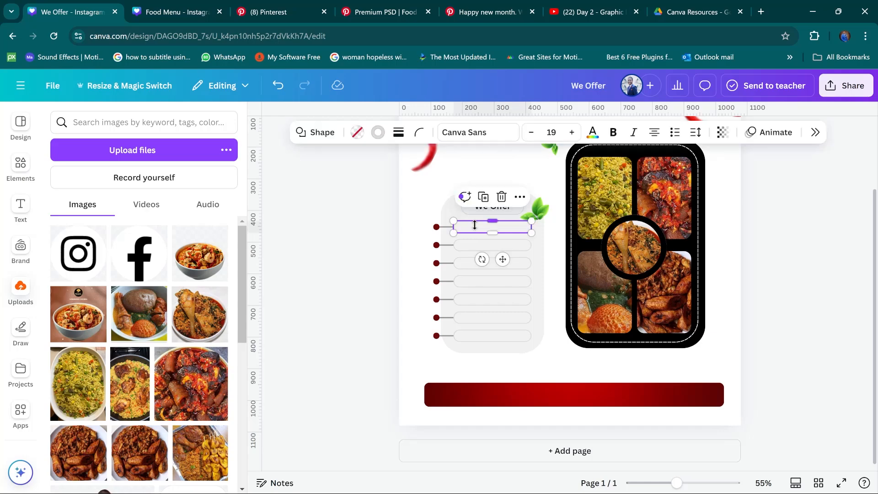
text(Stew Beans)
Step: Check the Food Menu reference for the second dish and enter "White Soup" in the second item box
click(170, 13)
click(96, 16)
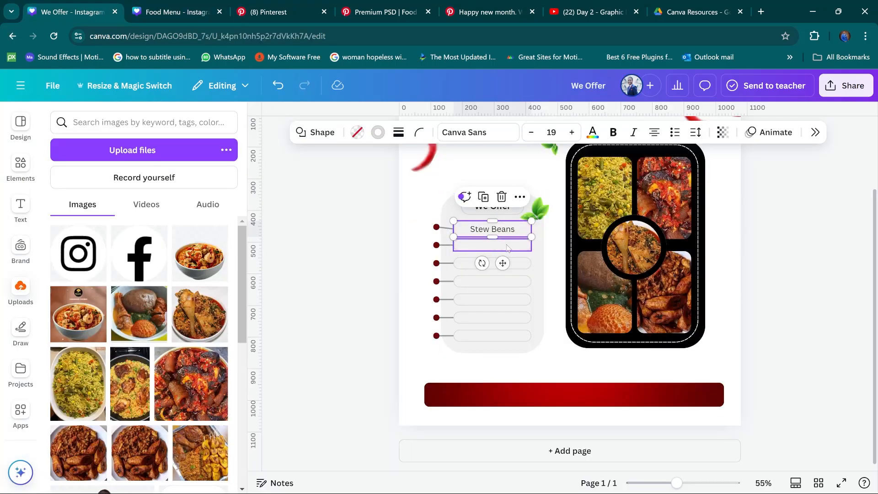
click(175, 7)
click(87, 12)
double_click(493, 246)
text(White Soup)
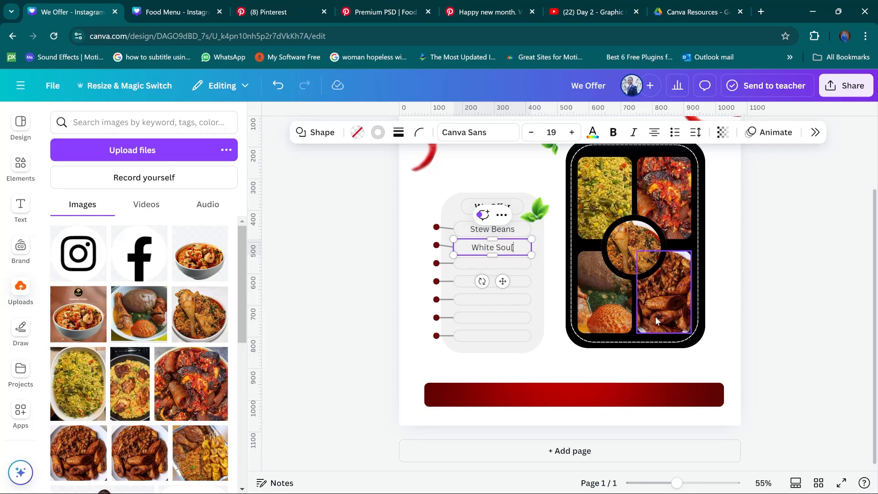
Step: Check the Food Menu reference for the third dish and enter "Egusi Soup" in the third item box
click(170, 13)
click(87, 15)
click(493, 263)
click(493, 265)
text(Egusi Soup)
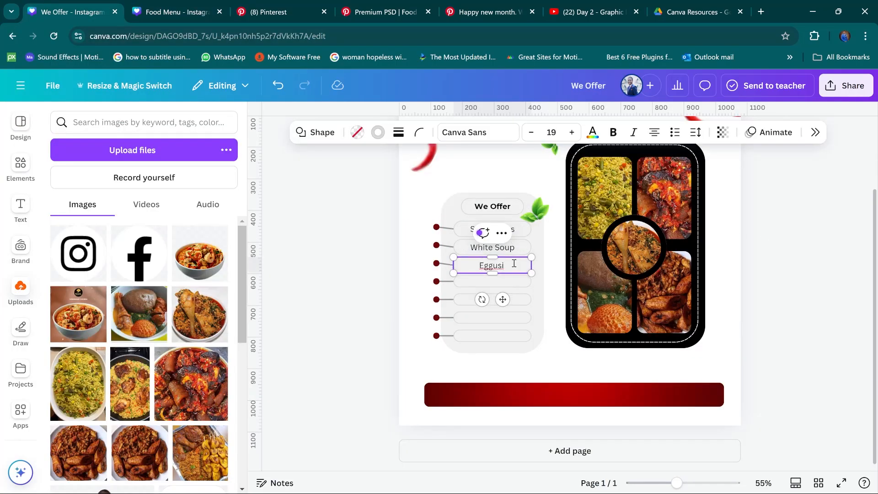
key(Escape)
Step: Following the Food Menu reference, enter "Vegetable Soup" in the fourth item box and "Fried/Jollof Rice" in the fifth
click(175, 12)
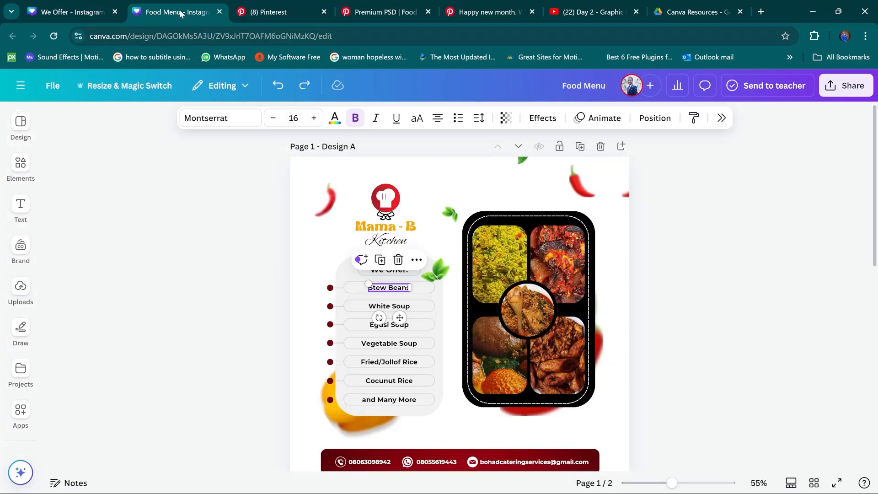
click(87, 12)
double_click(493, 282)
text(Vegetable Soup)
double_click(511, 299)
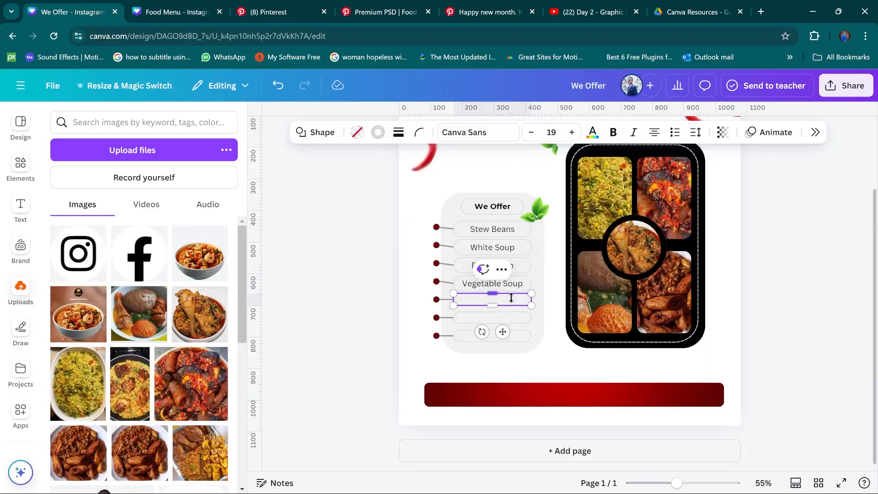
text(Fried/Jollof Rice)
Step: Check the Food Menu reference list and enter "Amala and Ewedu" in the sixth item box
click(157, 14)
click(87, 12)
double_click(502, 317)
text(Xoconut)
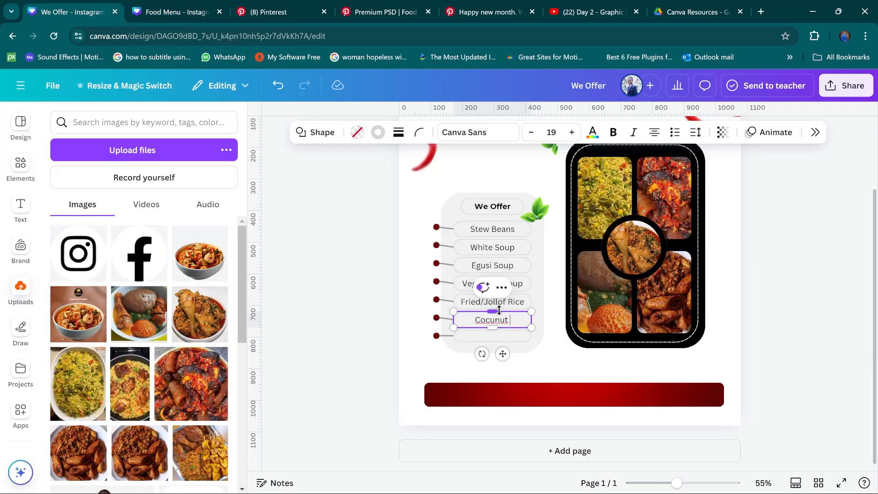
text(d Swallow)
Step: Enter "and Many More" in the last item box and compare the list with the Food Menu reference
double_click(493, 335)
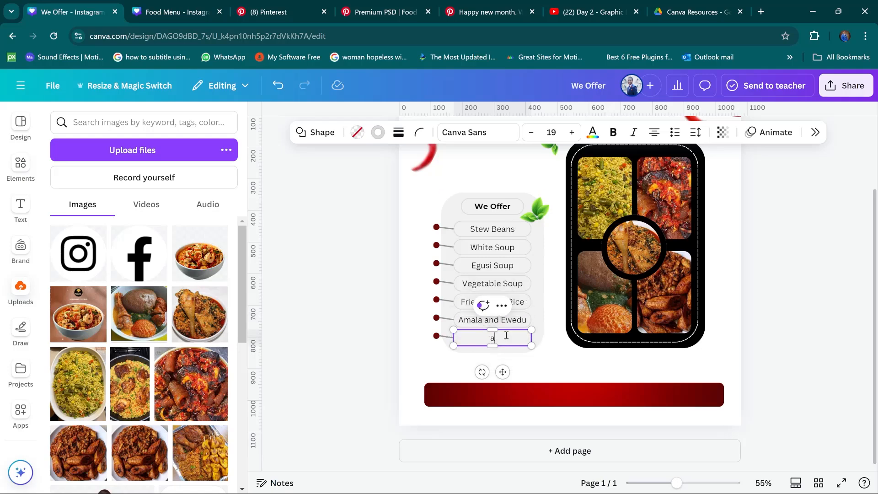
text(and Many More)
click(177, 11)
click(73, 11)
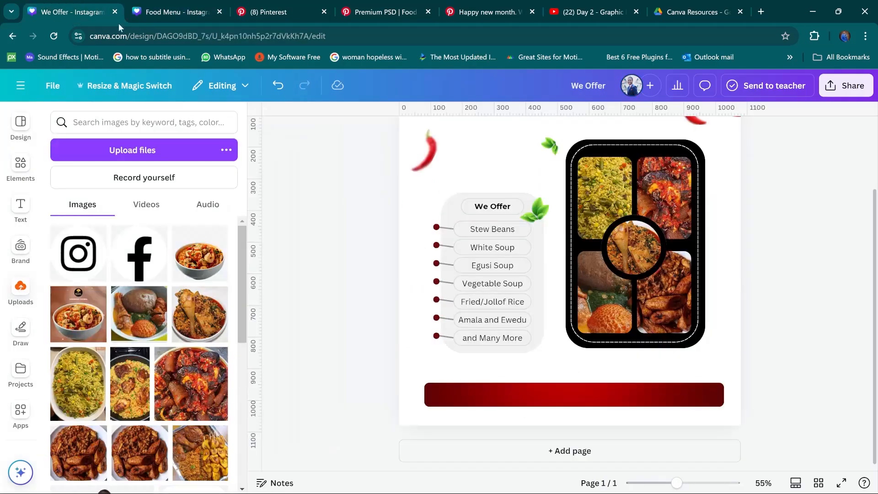
Step: Change the sixth menu item's text to "Amala&Ewedu"
double_click(494, 320)
key(BackSpace)
key(BackSpace)
text(&)
click(380, 302)
Step: Set the text size of all seven menu items, from "Stew Beans" to "and Many More", to 16
click(492, 230)
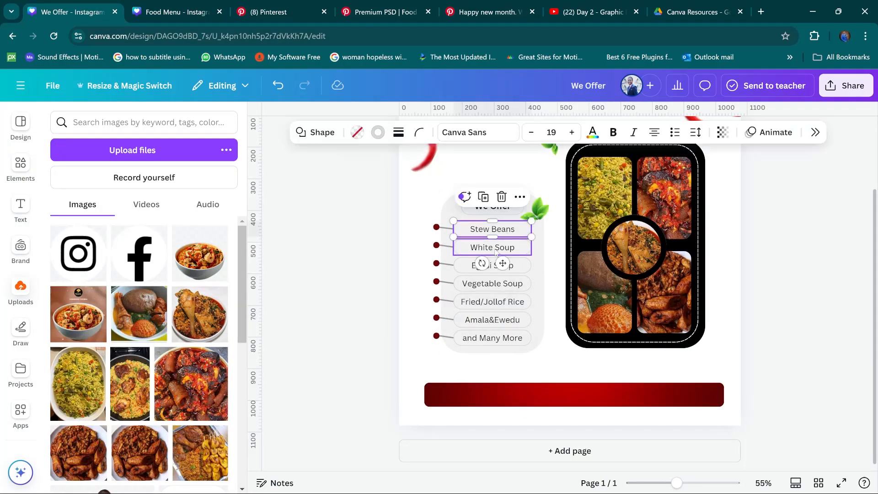
shift+click(493, 248)
shift+click(494, 265)
shift+click(493, 284)
shift+click(494, 303)
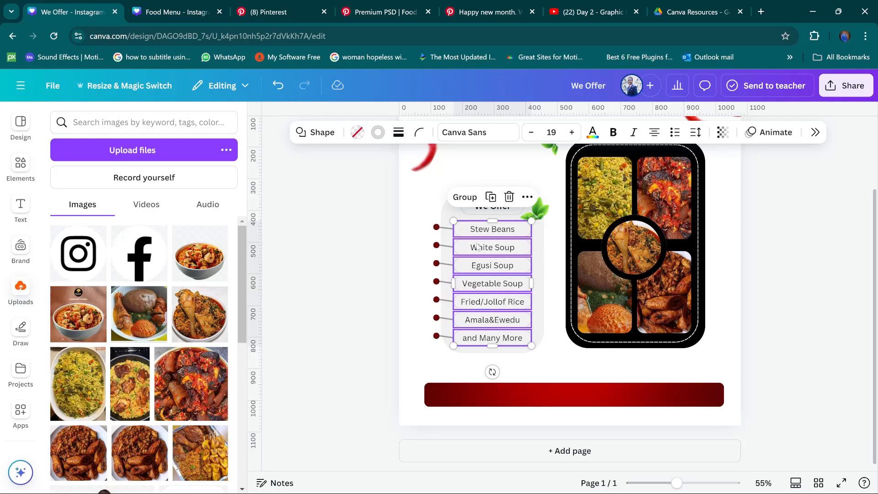
click(537, 137)
click(537, 137)
click(537, 137)
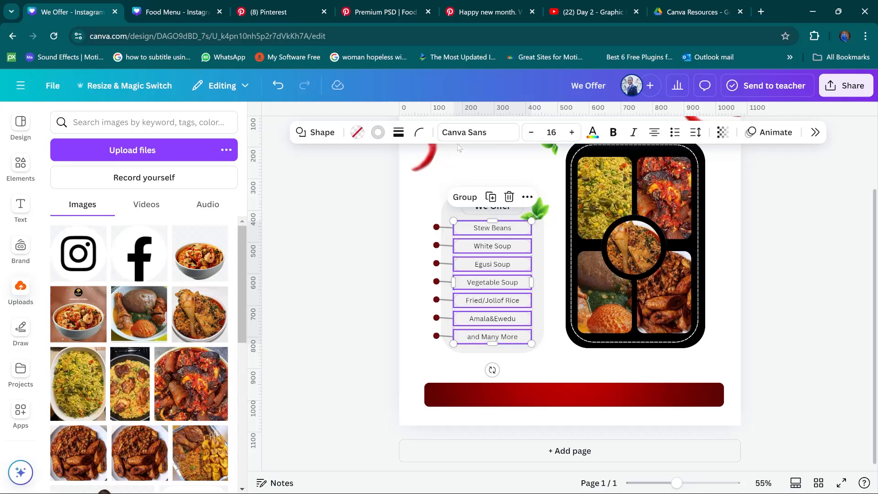
Step: Make the text of the seven menu items bold and set its font to Montserrat
click(613, 132)
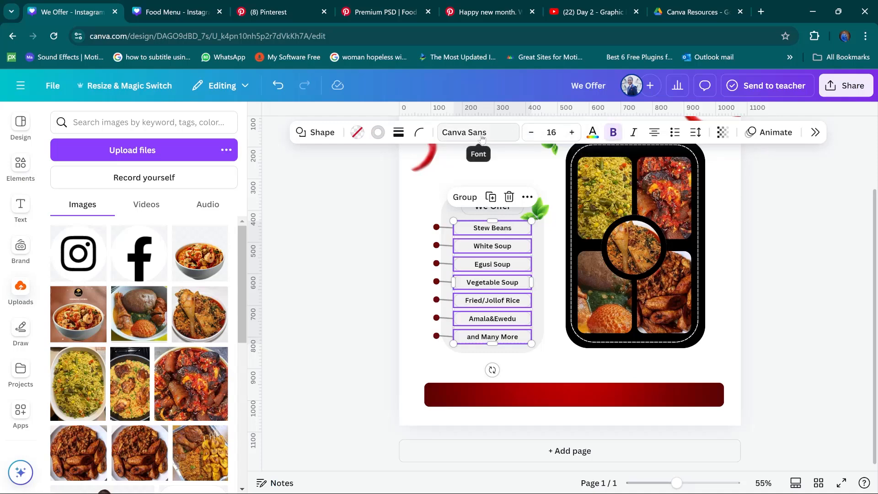
click(482, 135)
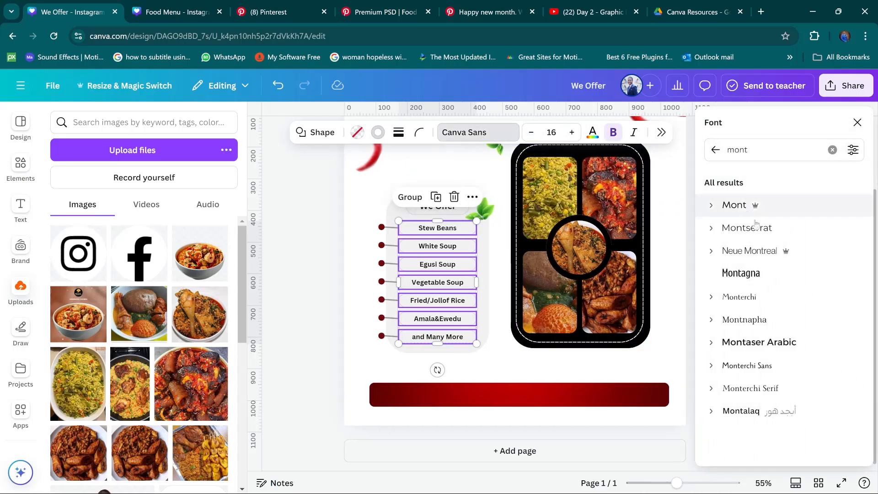
click(755, 227)
key(Escape)
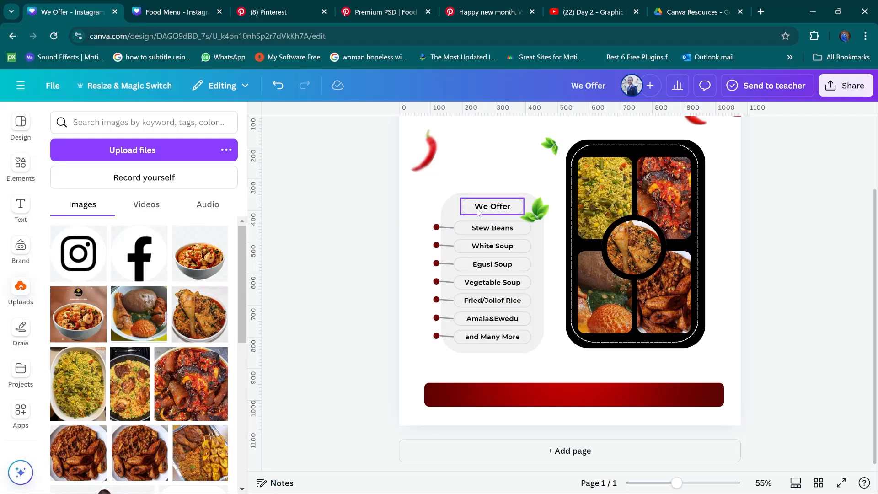
Step: Add a colon to the end of the list heading so it reads "We Offer:"
click(505, 207)
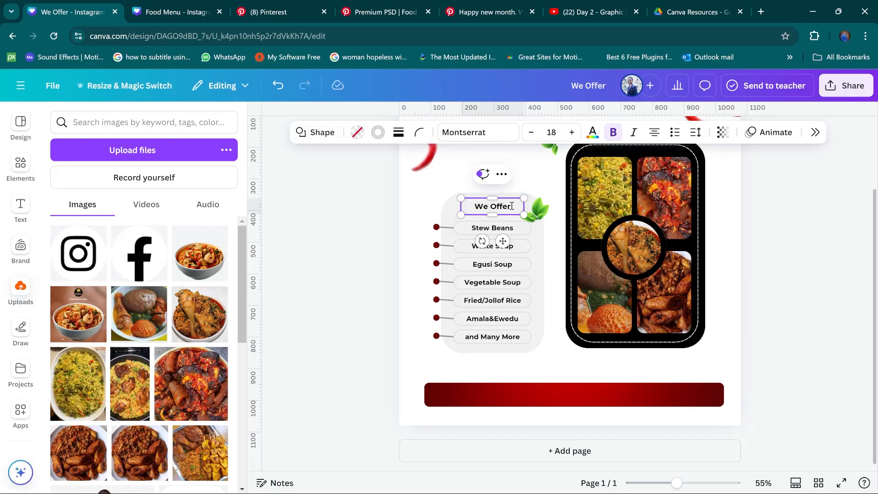
text(:)
click(767, 238)
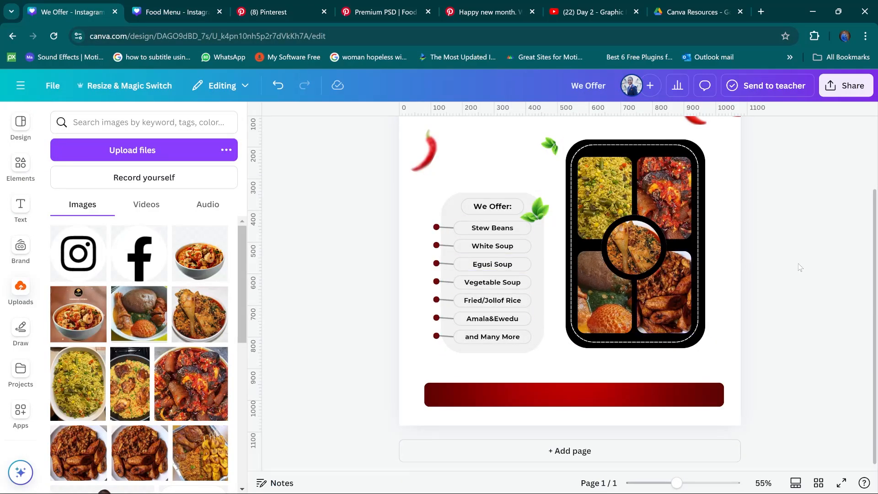
Step: Examine the white balance, light, color and texture adjustments of the upper-left rice photo in the Food Menu reference design
scroll(799, 267, up, 1)
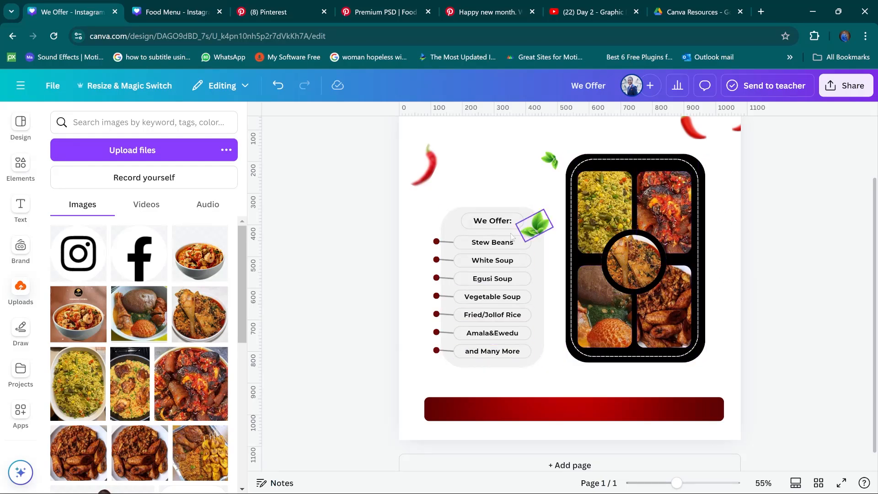
click(606, 191)
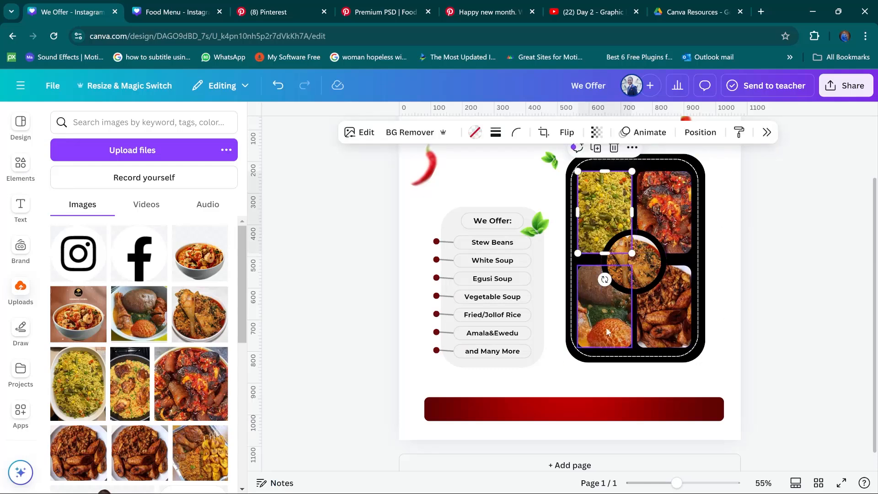
click(188, 14)
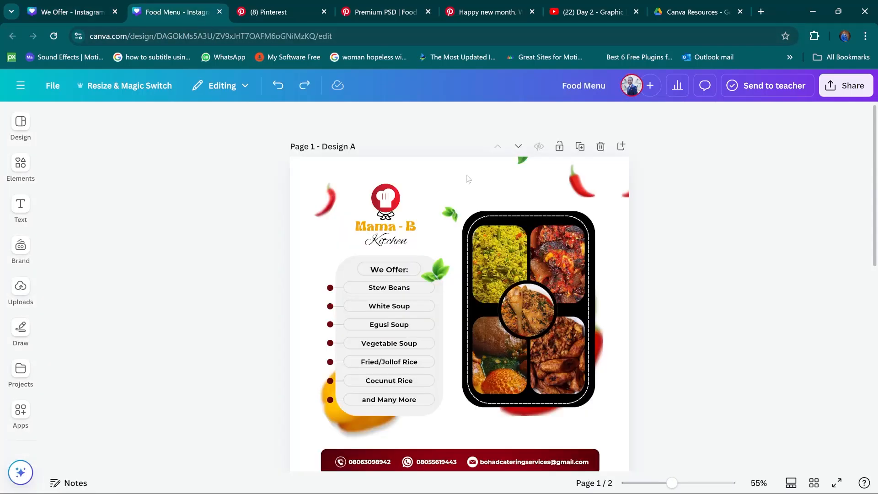
click(504, 265)
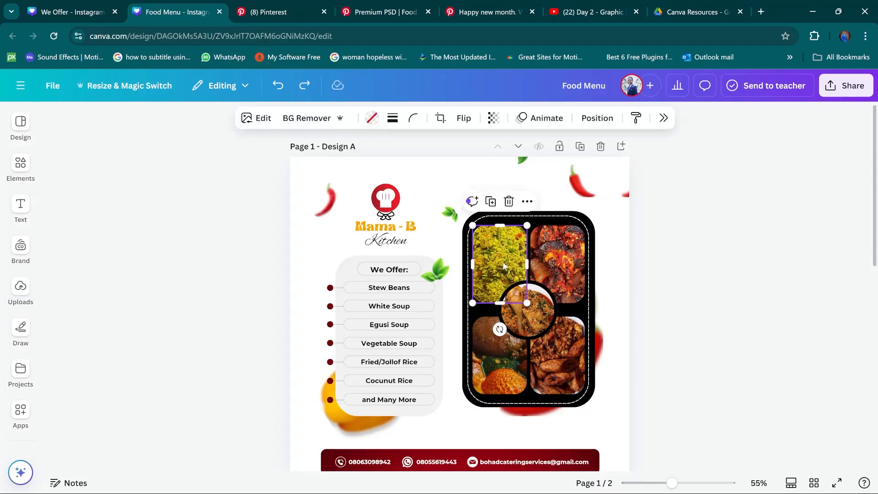
click(259, 119)
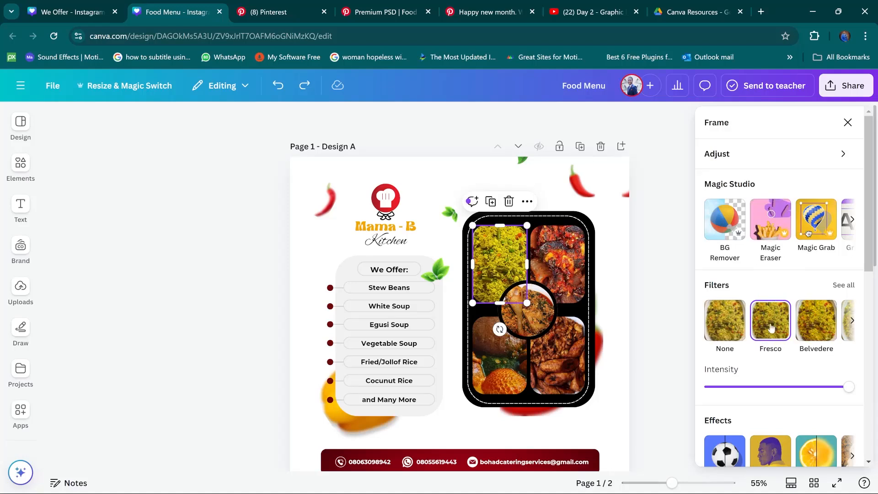
click(773, 154)
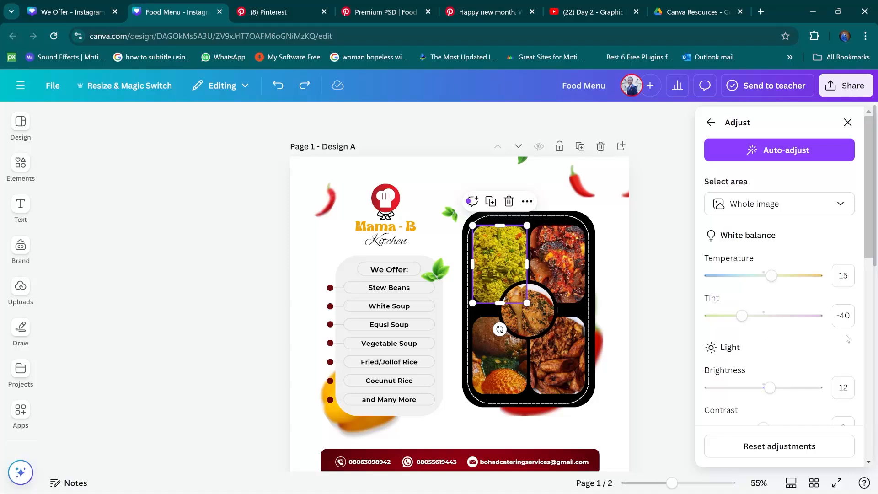
scroll(799, 363, down, 5)
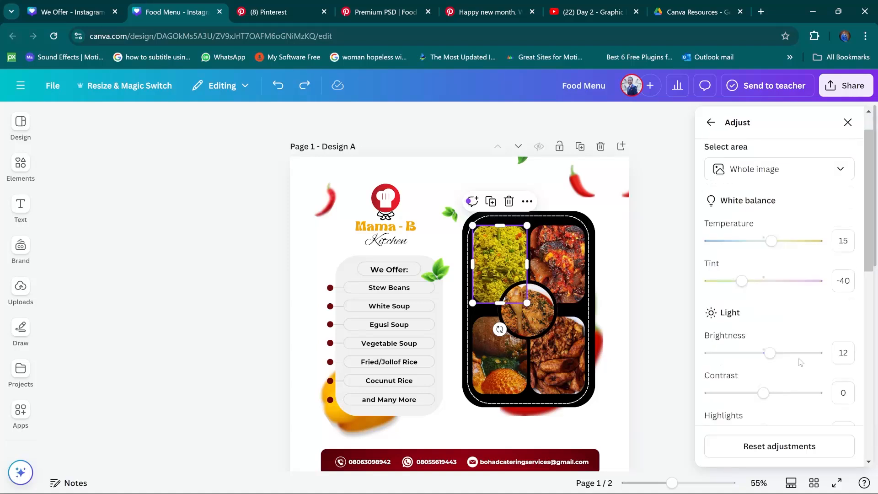
scroll(787, 327, down, 4)
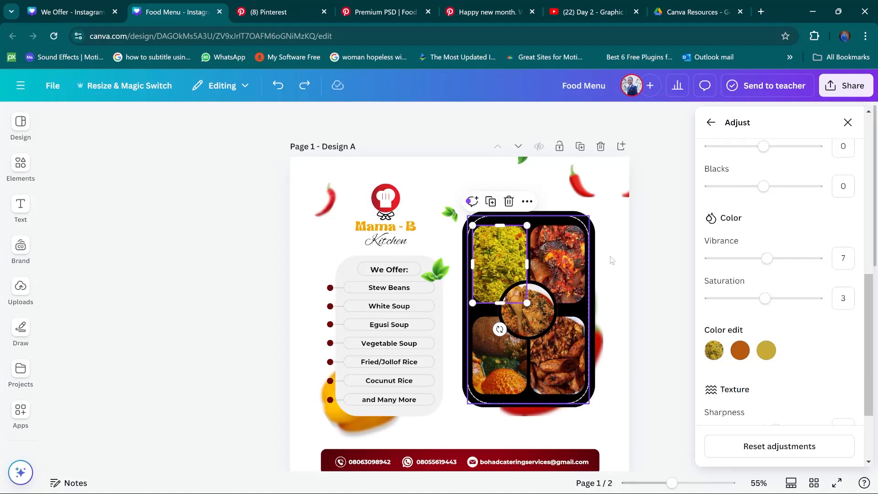
scroll(717, 225, up, 8)
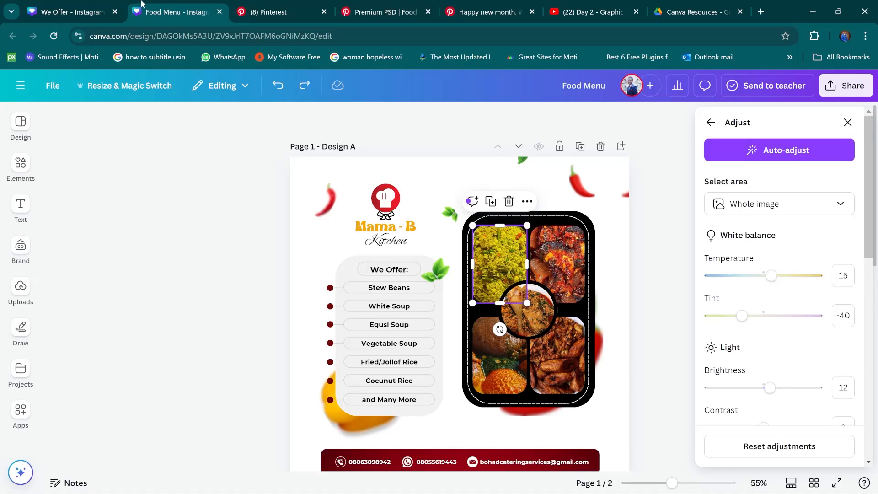
Step: In the We Offer design, set the upper-left rice photo's temperature to 15, tint to -40 and brightness to 12
click(85, 13)
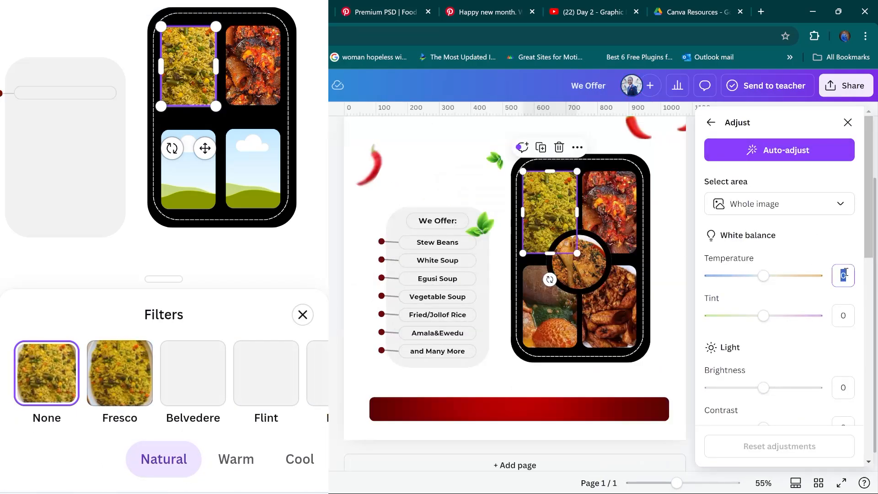
text(15)
click(849, 315)
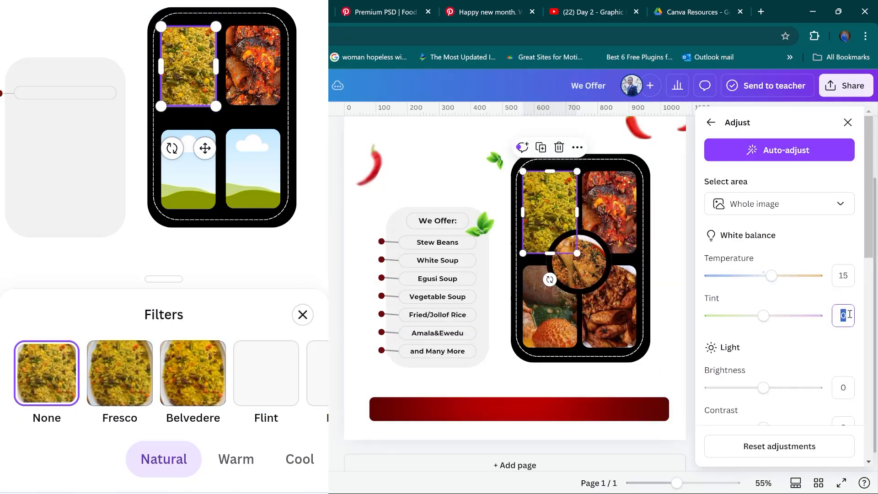
key(Return)
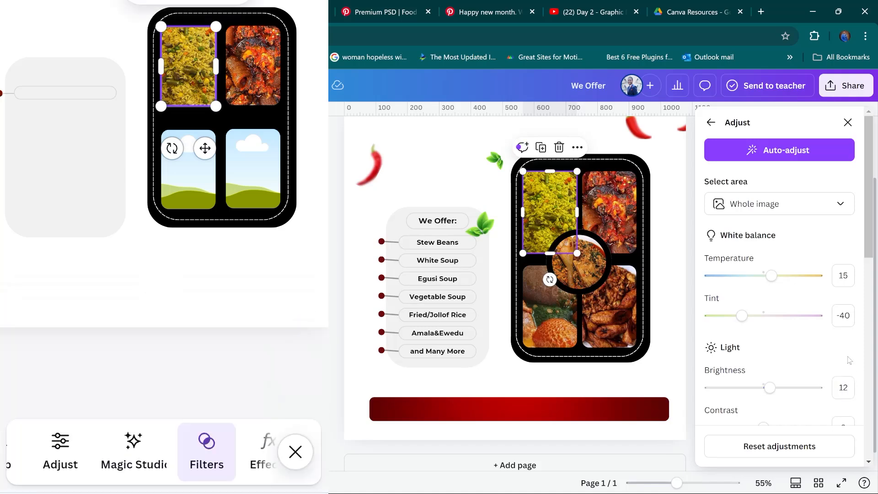
Step: Set the rice photo's vibrance to 7, saturation to 3, sharpness to 23 and clarity to 4, matching the reference
scroll(843, 315, down, 5)
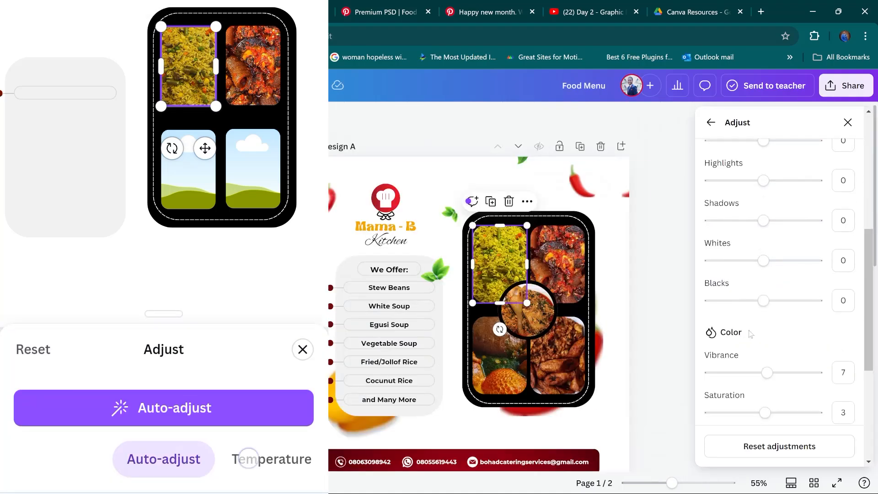
scroll(777, 338, down, 3)
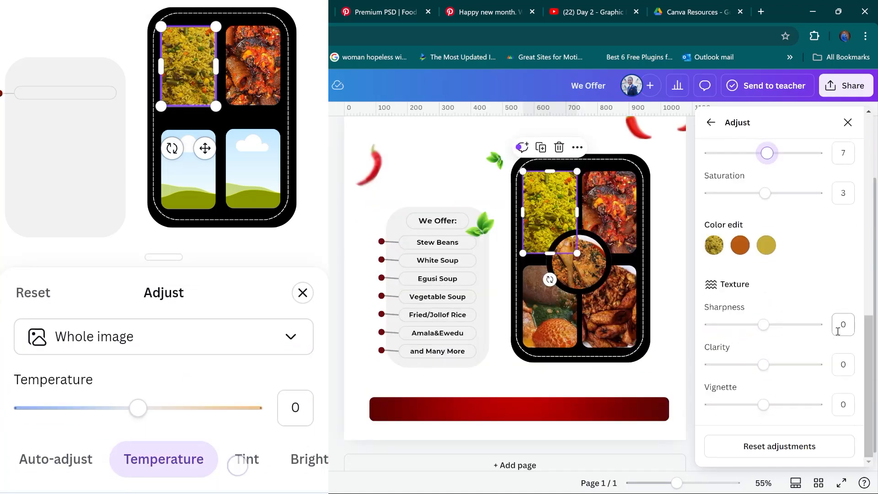
click(841, 364)
click(217, 464)
text(4)
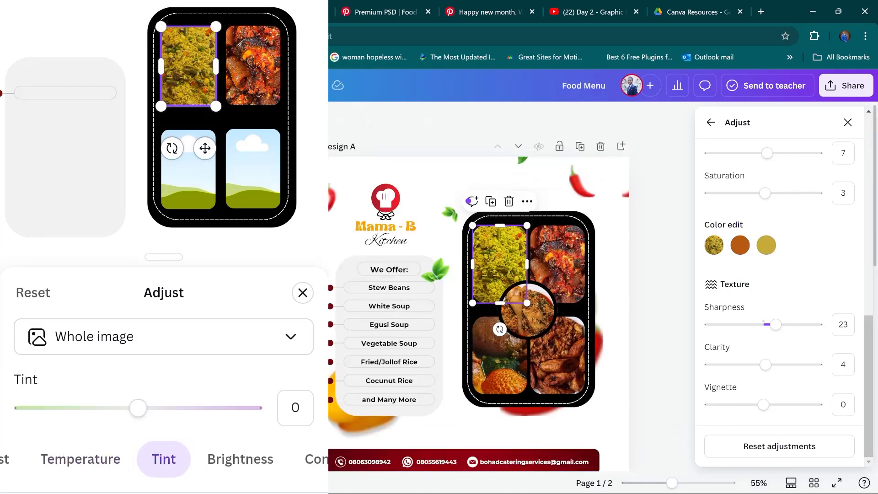
scroll(778, 274, up, 5)
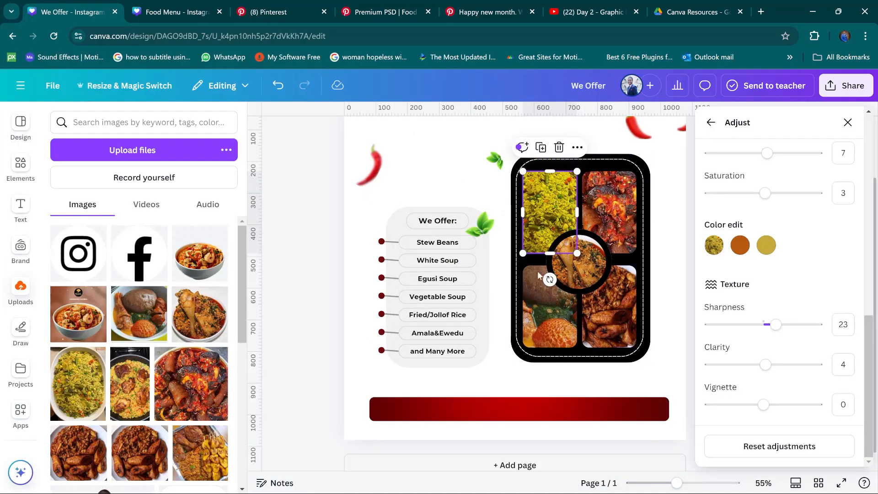
Step: Select the lower-left soup photo and examine the white balance and light adjustments of its counterpart in the Food Menu reference
click(550, 327)
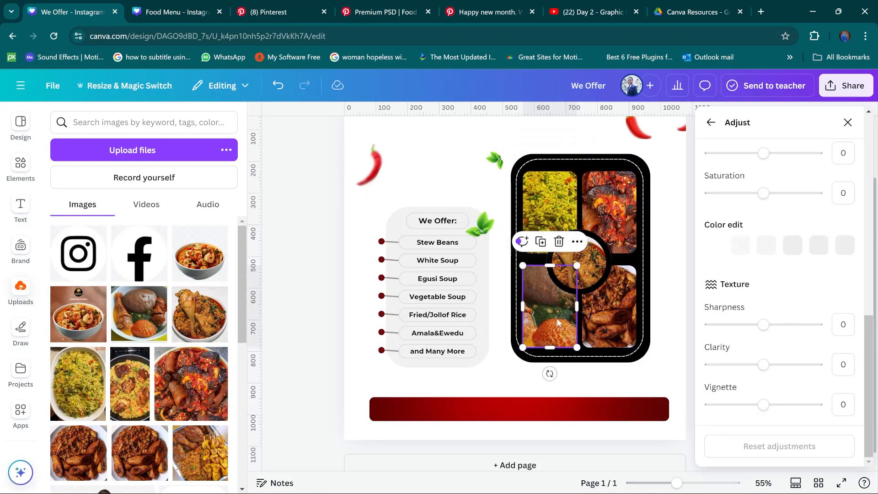
click(188, 16)
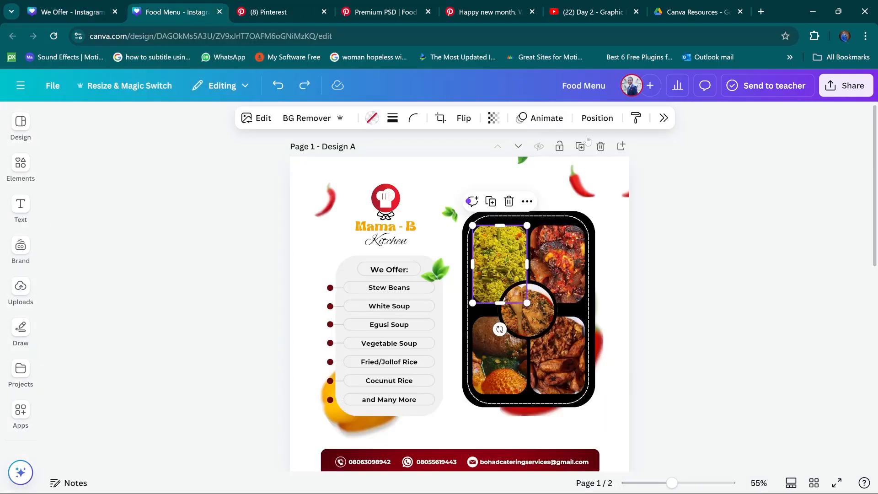
click(506, 364)
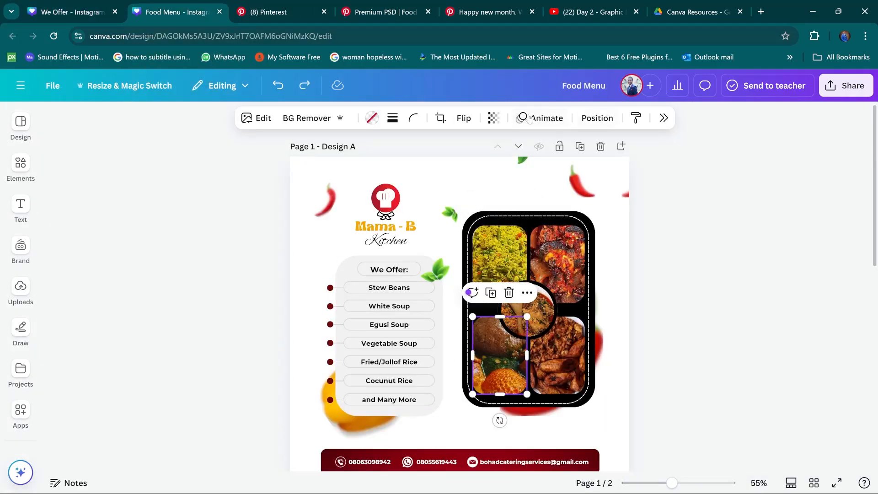
click(262, 118)
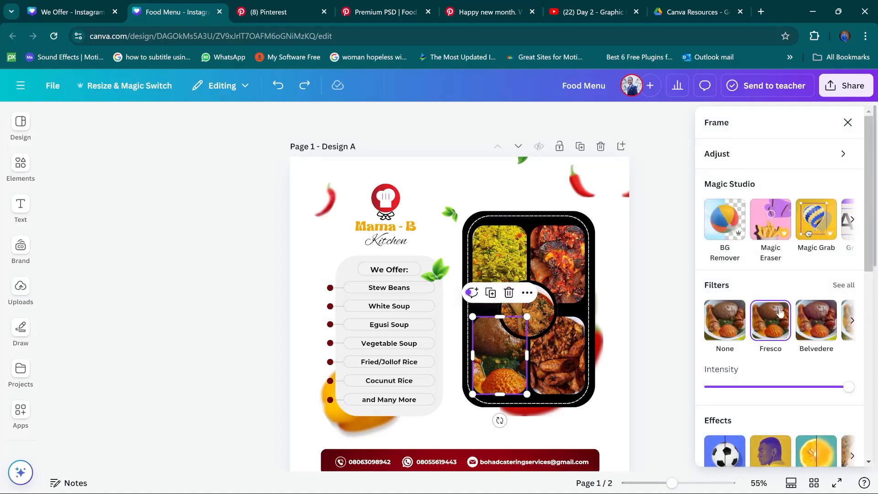
click(819, 151)
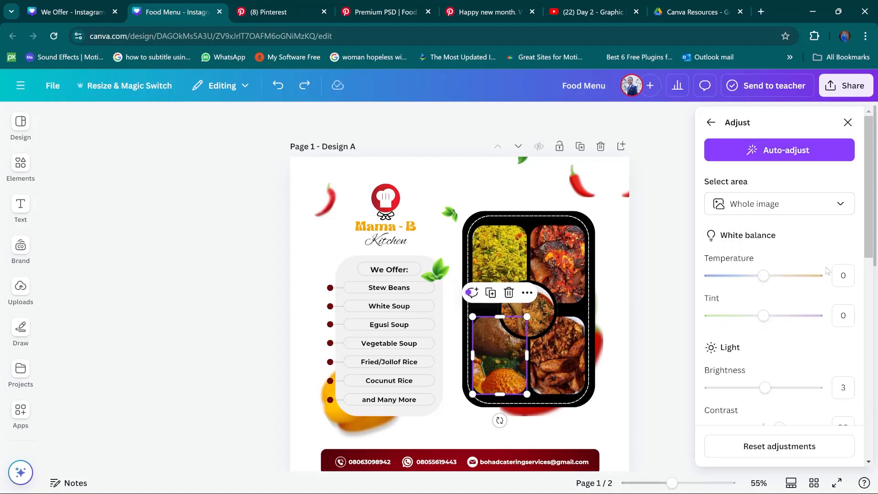
scroll(819, 275, down, 2)
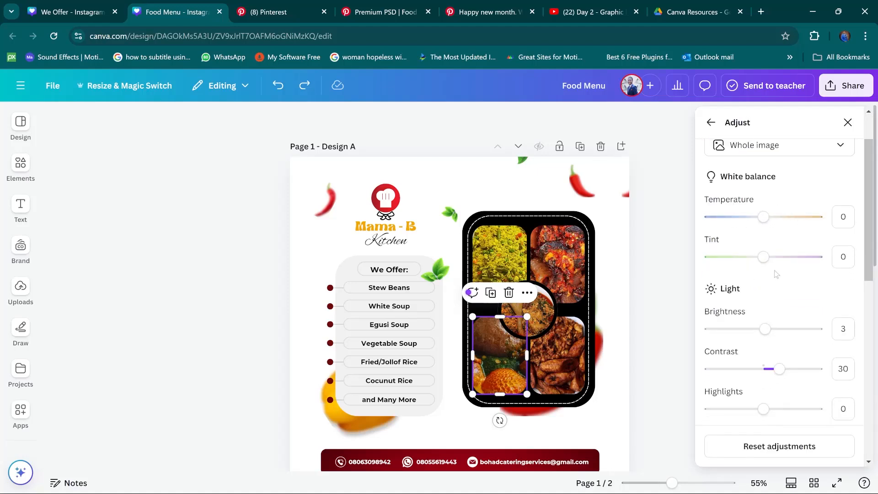
click(753, 260)
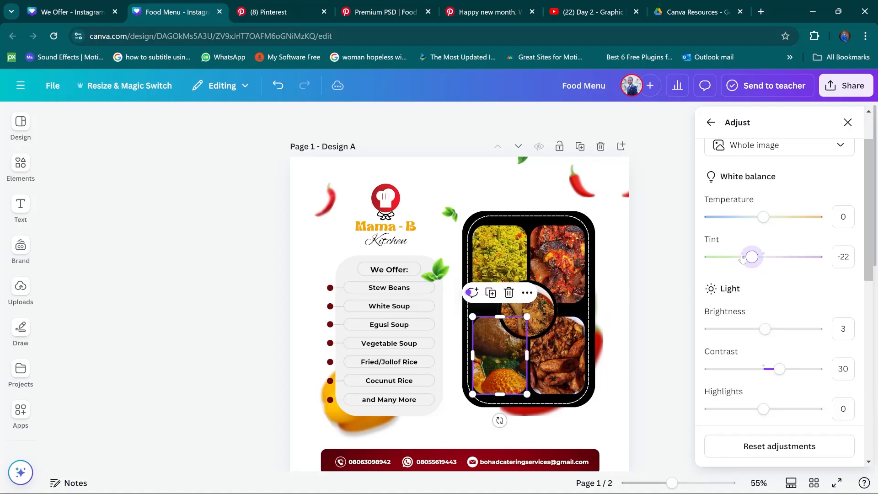
drag(742, 258, 726, 263)
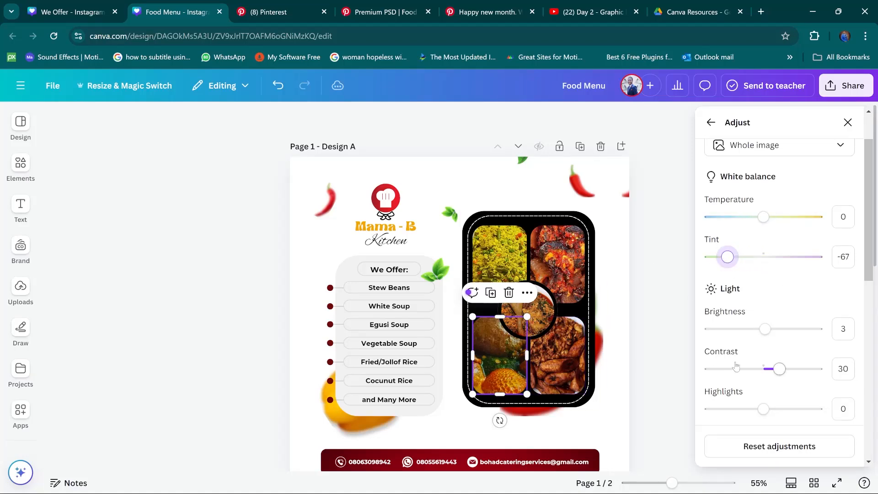
key(ctrl+z)
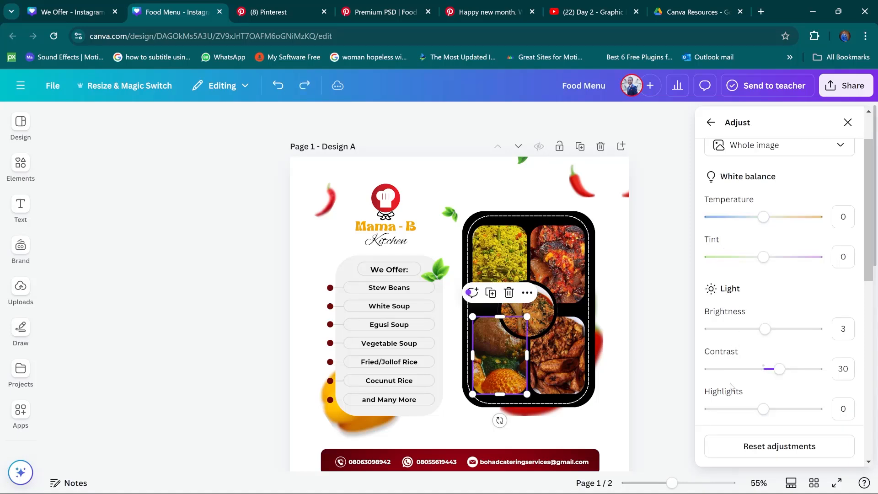
Step: Examine the remaining light, color and texture adjustments of the reference design's lower-left soup photo
scroll(843, 352, down, 1)
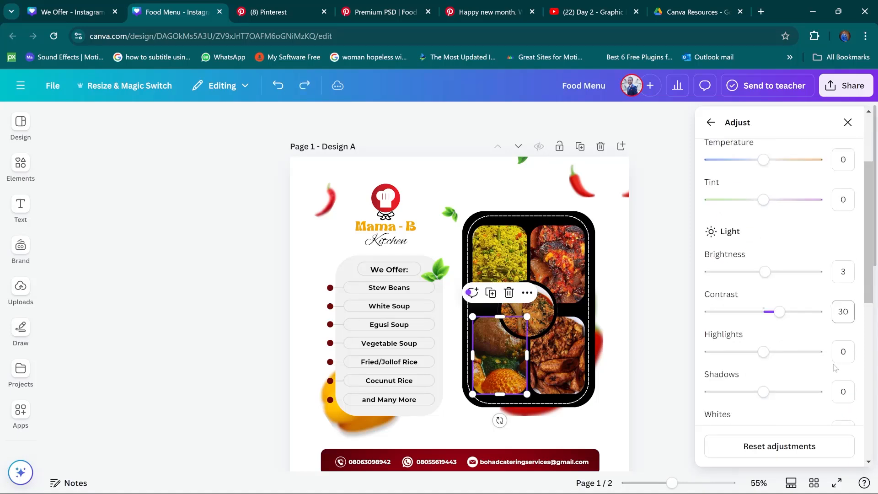
scroll(843, 335, down, 1)
scroll(843, 335, down, 5)
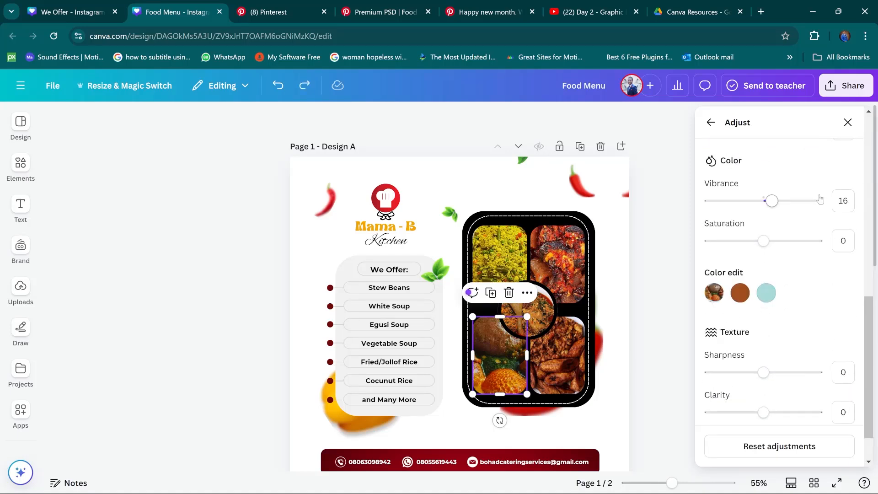
scroll(843, 243, up, 6)
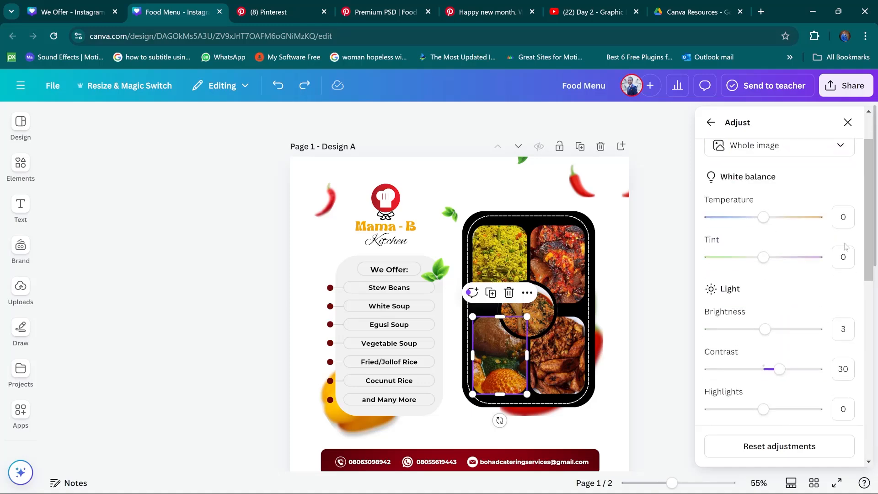
Step: Set the We Offer design's lower-left soup photo to brightness 3, contrast 30 and vibrance 16, and close its adjustments
click(91, 11)
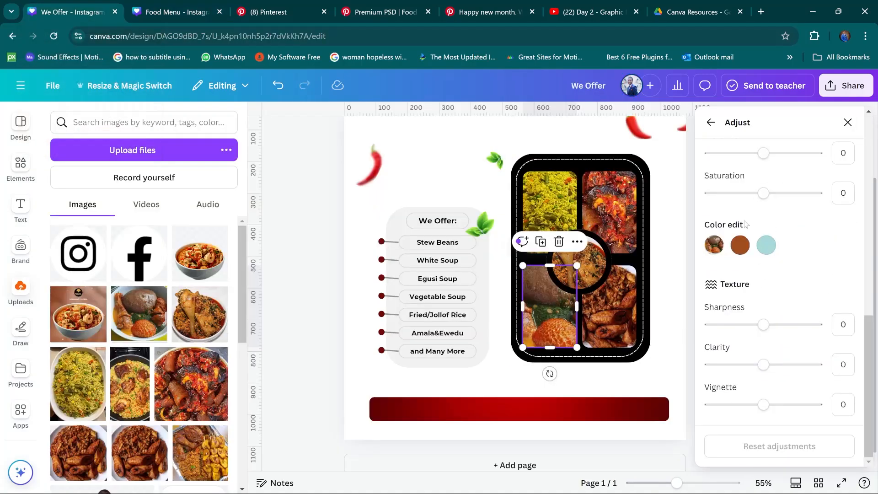
scroll(745, 244, up, 5)
scroll(844, 366, down, 5)
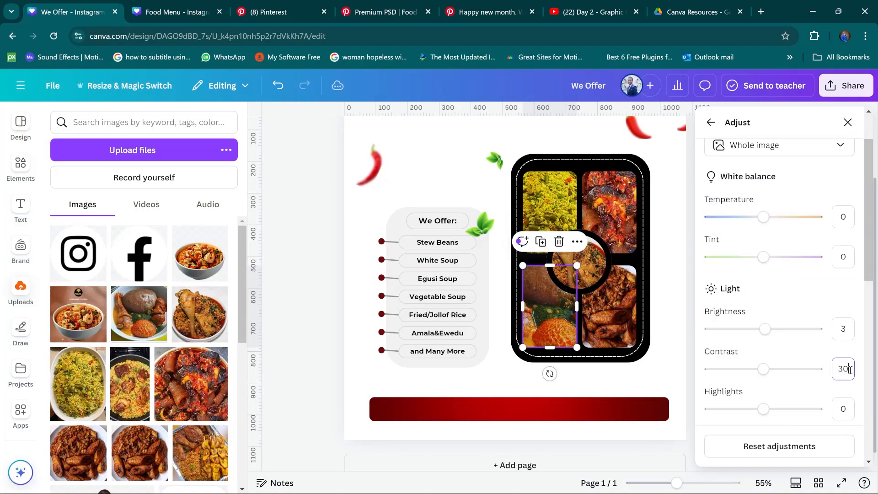
click(842, 315)
text(16)
key(Return)
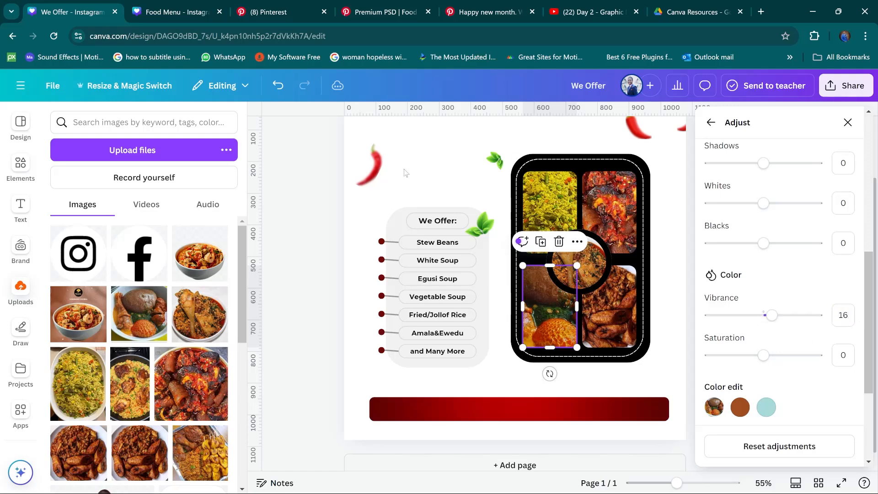
click(197, 8)
scroll(735, 353, down, 6)
click(27, 6)
key(Escape)
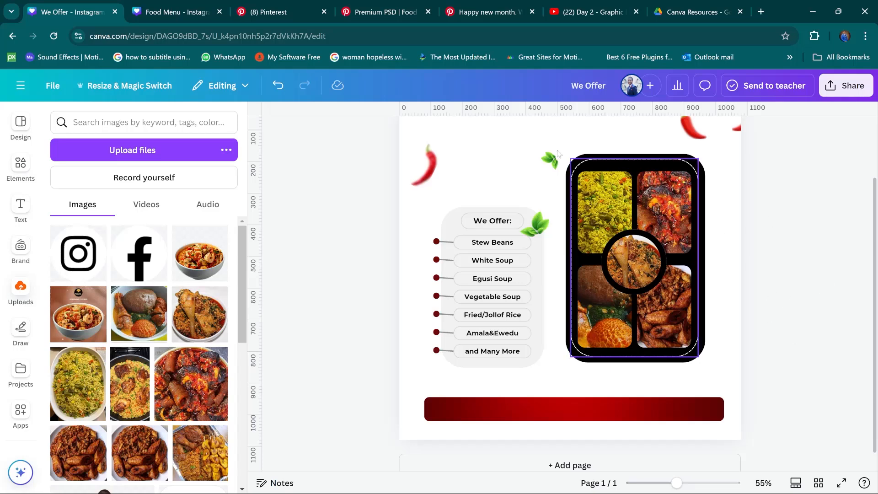
Step: Check the Food Menu reference, duplicate the We Offer design's upper-right chili, flip it horizontally and enlarge it beside the food tray
click(175, 12)
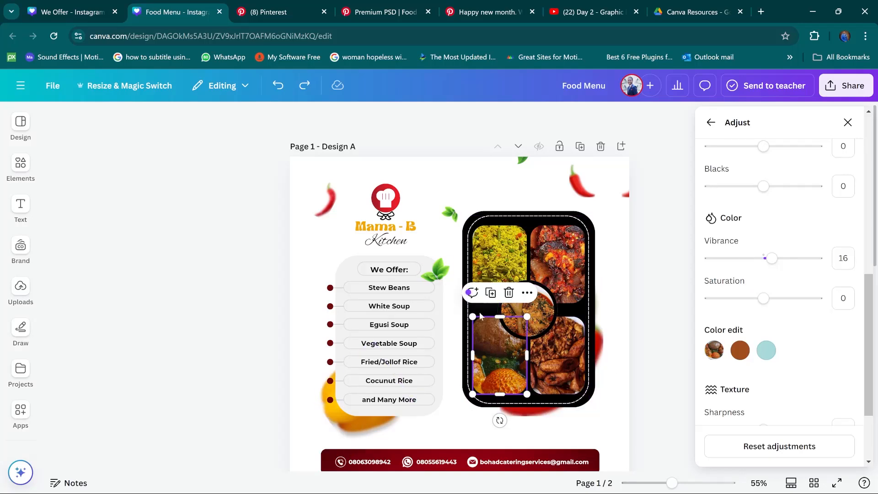
click(60, 11)
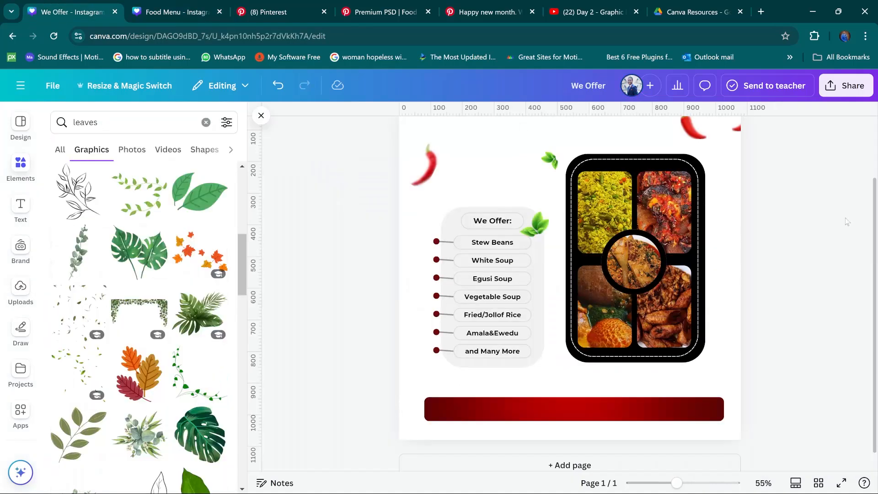
click(691, 205)
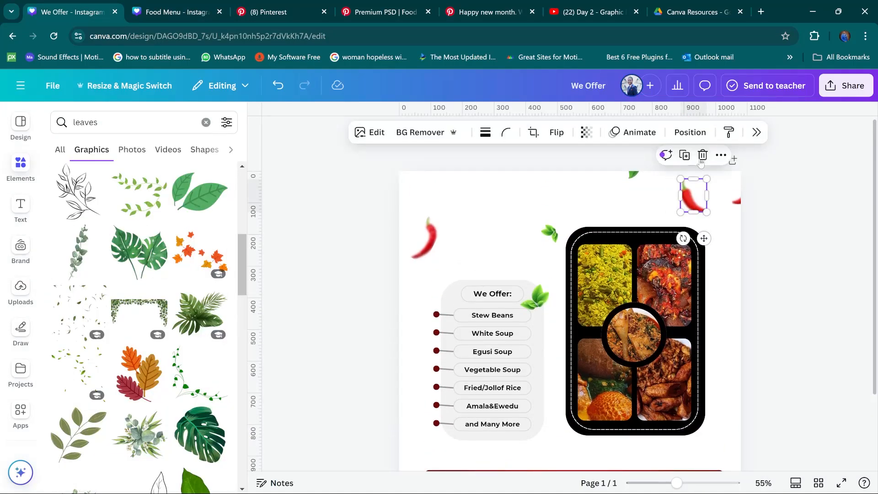
drag(700, 206, 726, 378)
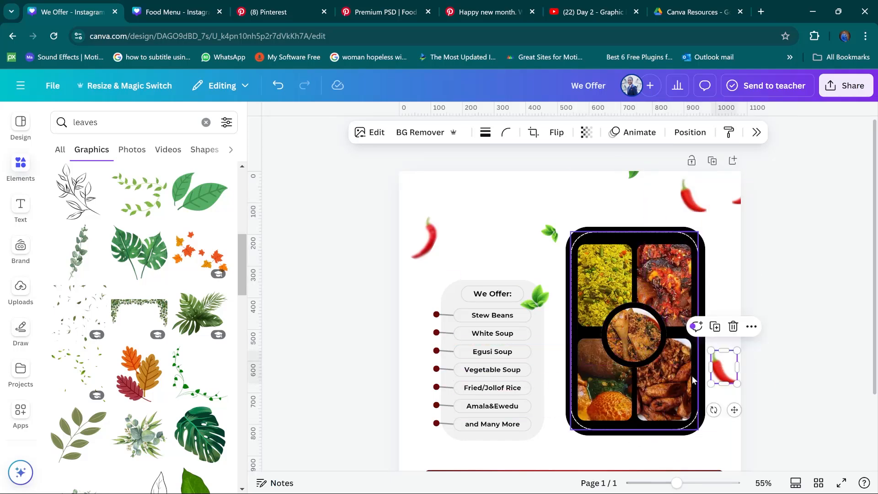
click(556, 132)
click(548, 162)
drag(709, 384, 614, 469)
Step: Send the enlarged chili to the back and place it behind the food tray's lower-right portion
right_click(724, 403)
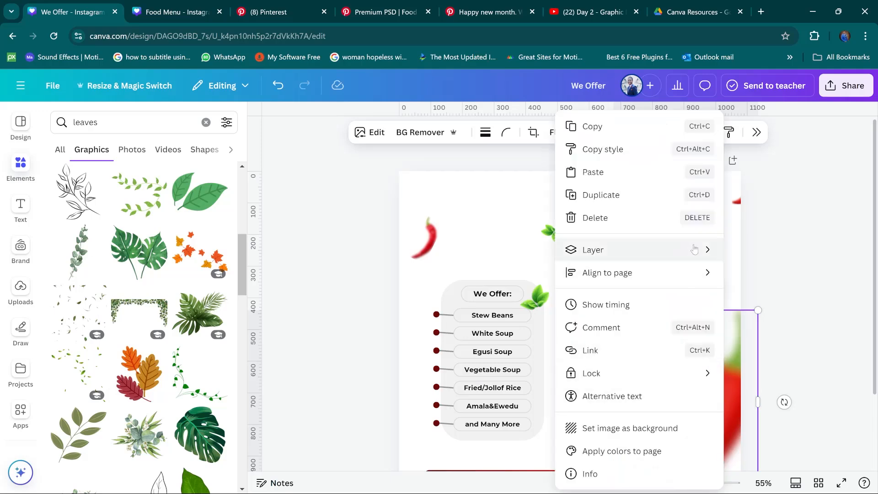
mouse_move(693, 249)
click(443, 318)
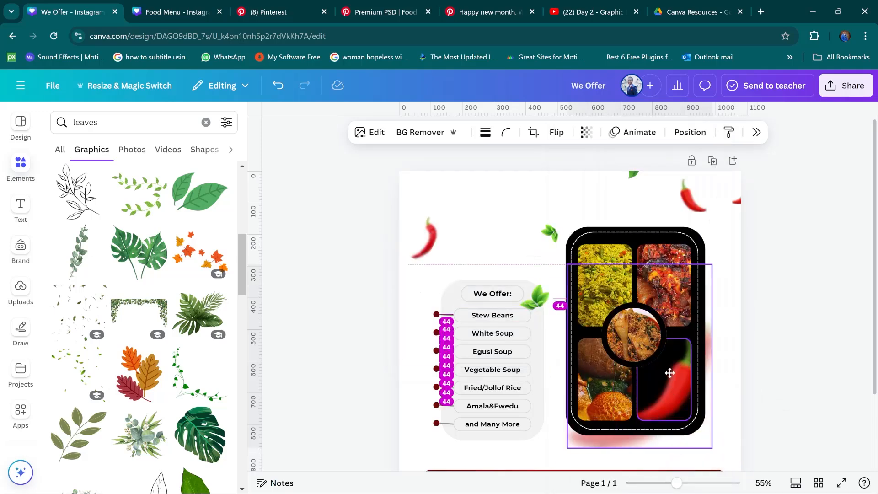
click(727, 267)
key(ctrl+z)
drag(733, 367, 698, 327)
drag(615, 438, 637, 438)
drag(721, 261, 707, 283)
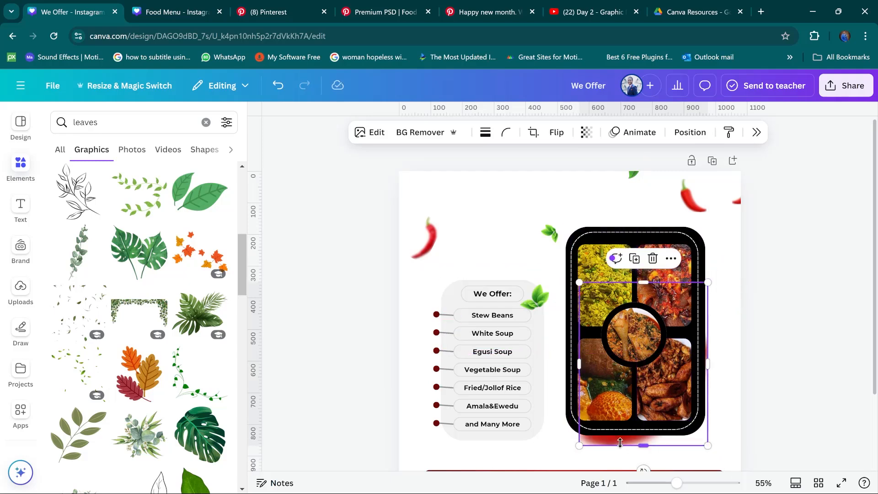
Step: Fine-tune the large chili's size and position behind the tray against the reference, keeping it unrotated
mouse_move(637, 445)
mouse_down()
mouse_move(640, 461)
mouse_move(641, 453)
mouse_up()
key(ctrl+z)
drag(579, 445, 575, 452)
mouse_move(609, 441)
mouse_down()
mouse_move(619, 442)
mouse_move(612, 434)
mouse_up()
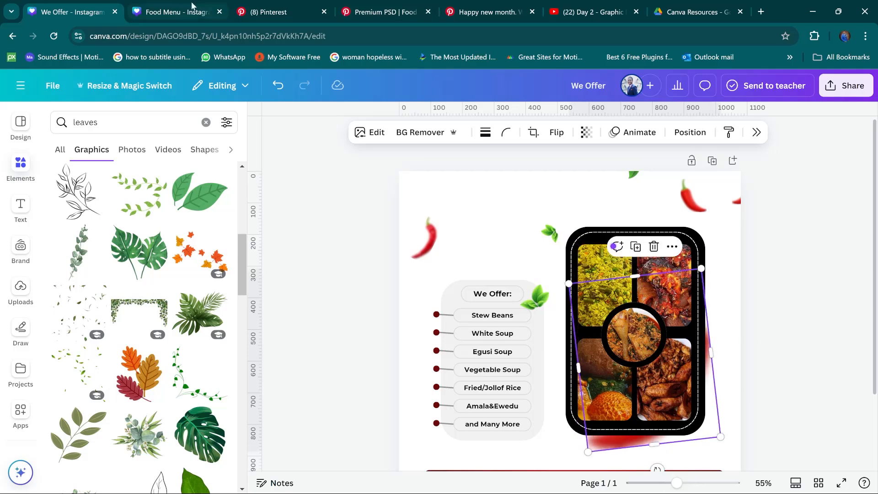
click(173, 11)
click(112, 10)
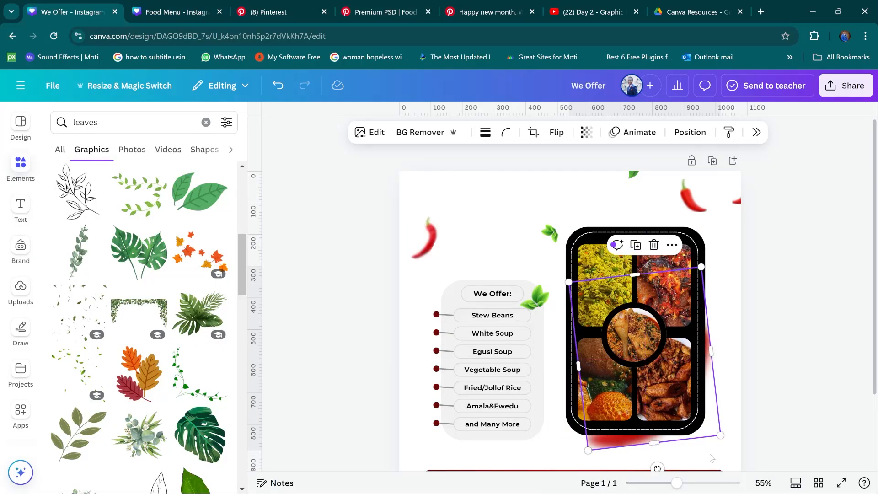
drag(618, 440, 624, 442)
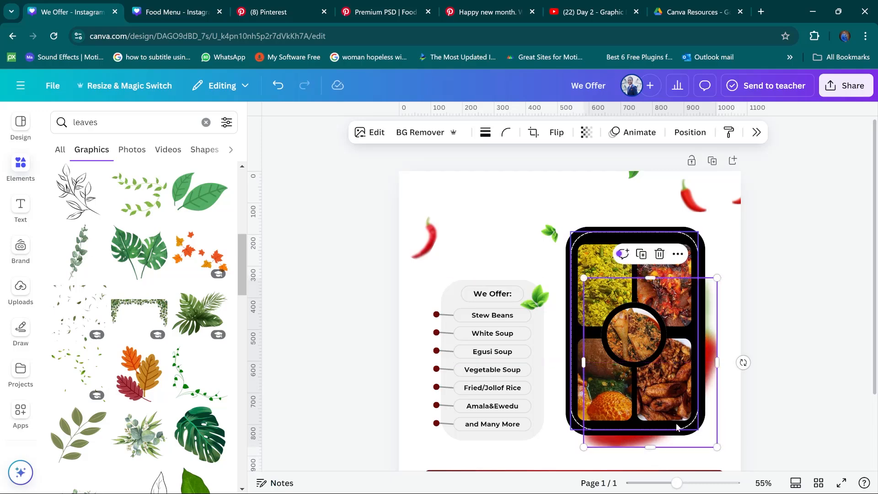
Step: Compare the large chili with the reference again and slightly reduce its width
click(174, 12)
click(104, 8)
drag(717, 285, 713, 284)
click(819, 257)
scroll(832, 249, down, 2)
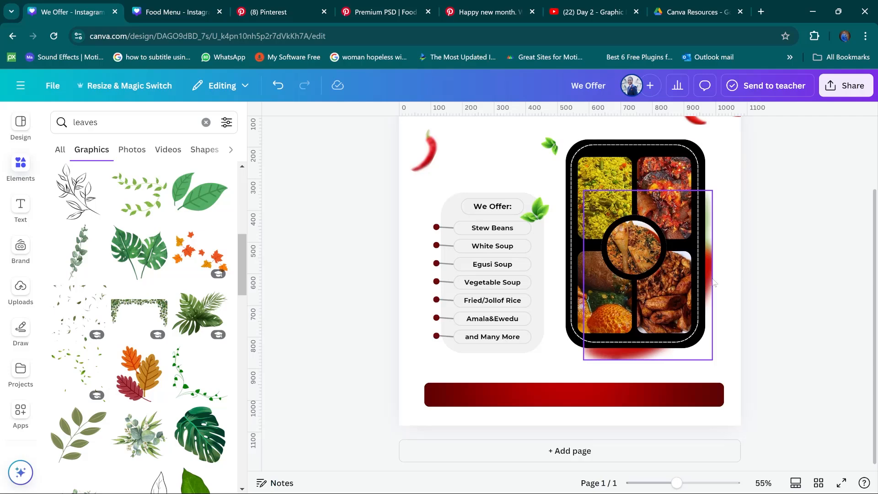
Step: Check the reference design's large chili and reduce the blur intensity of its counterpart in the We Offer design
click(174, 11)
click(599, 344)
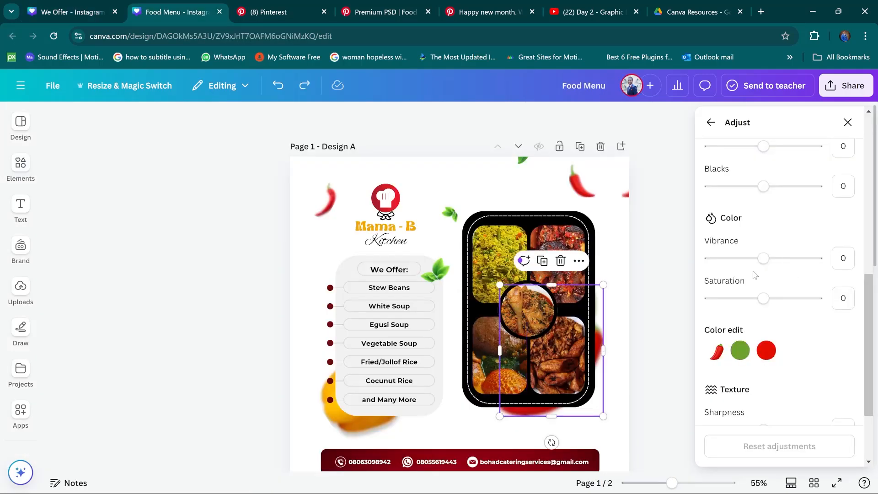
click(711, 122)
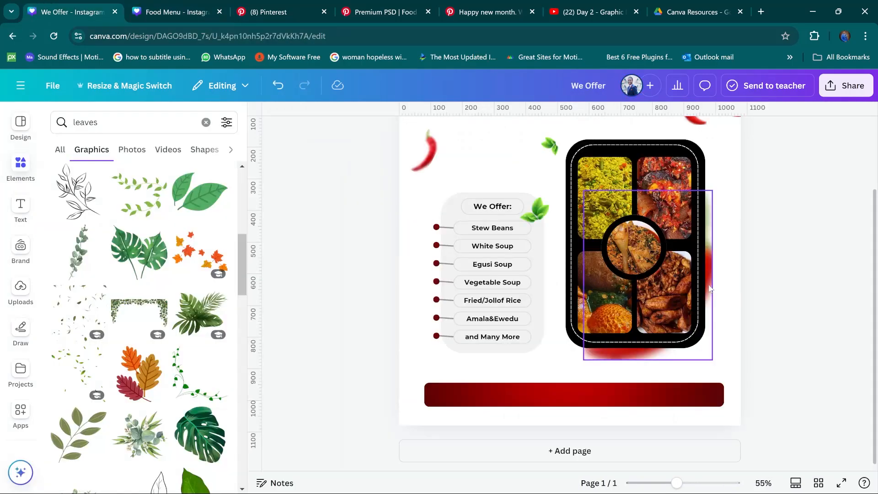
click(708, 287)
click(373, 139)
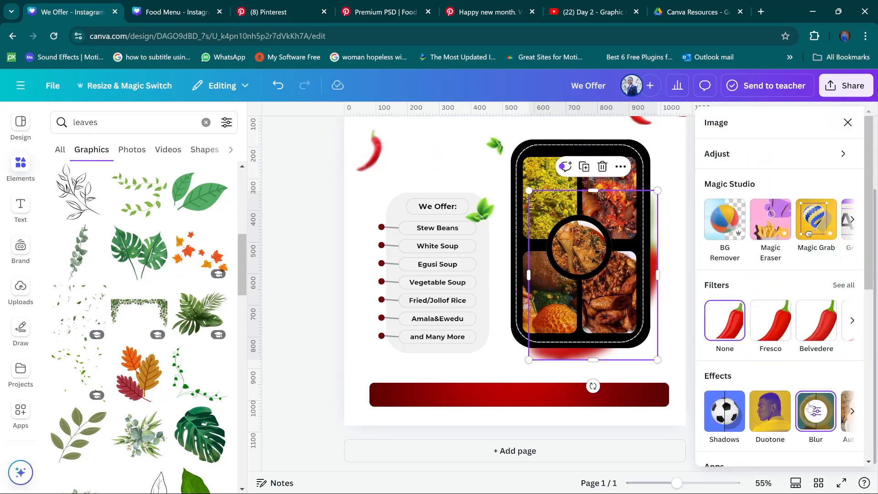
click(818, 414)
drag(810, 212, 783, 222)
click(857, 123)
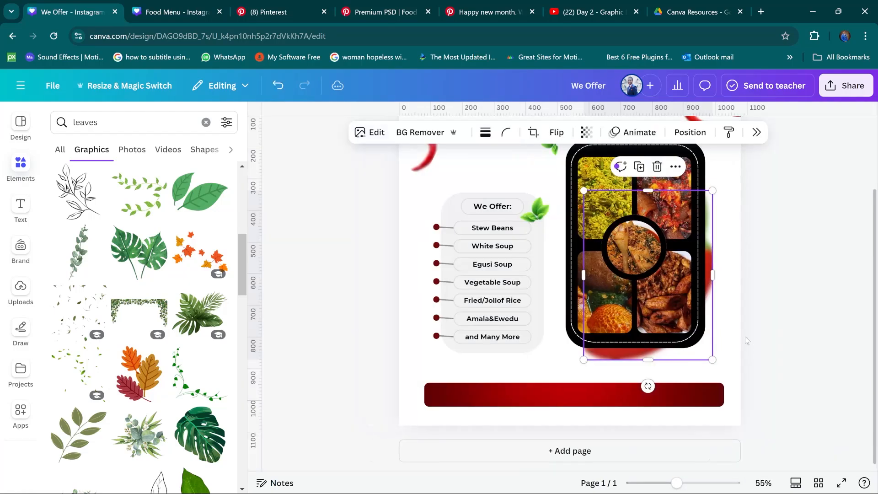
click(779, 305)
Step: Nudge the large chili slightly upward behind the tray, comparing its placement with the Food Menu reference
click(189, 10)
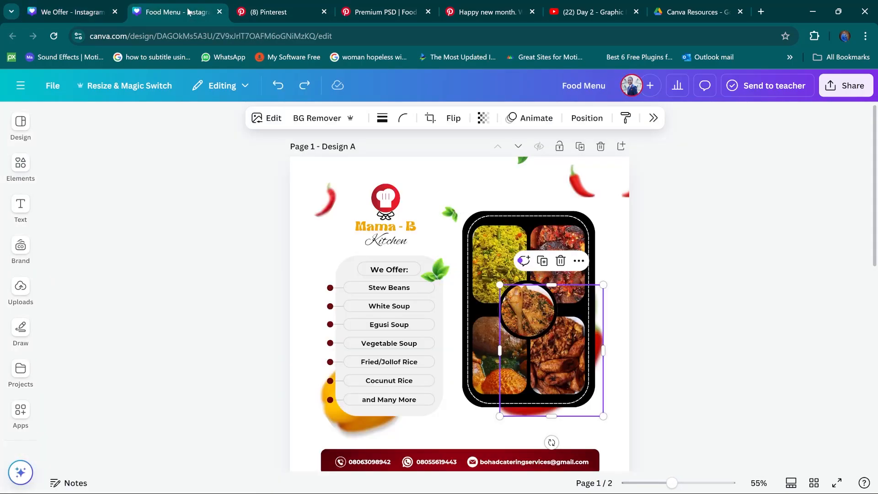
click(92, 12)
click(640, 356)
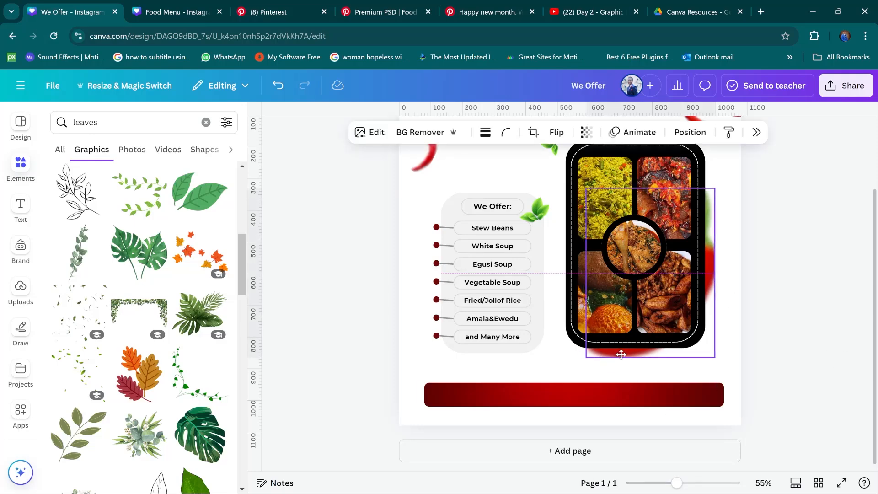
drag(645, 385, 654, 384)
click(814, 274)
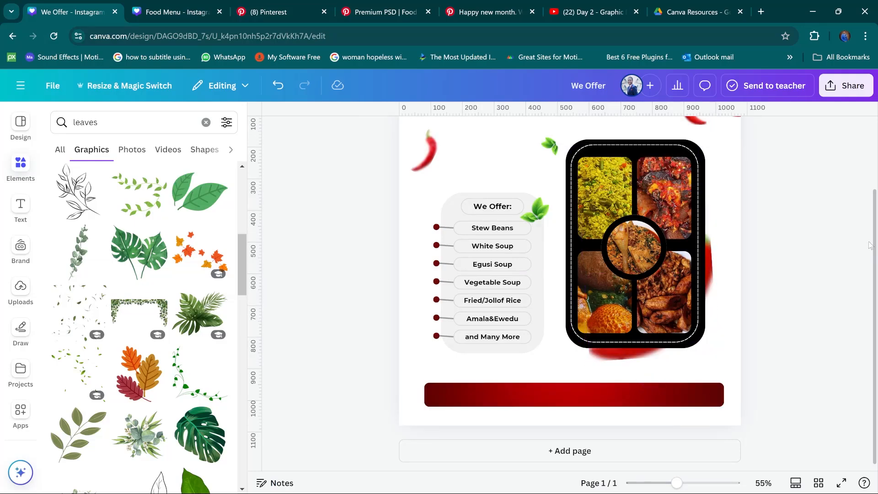
click(179, 4)
click(73, 14)
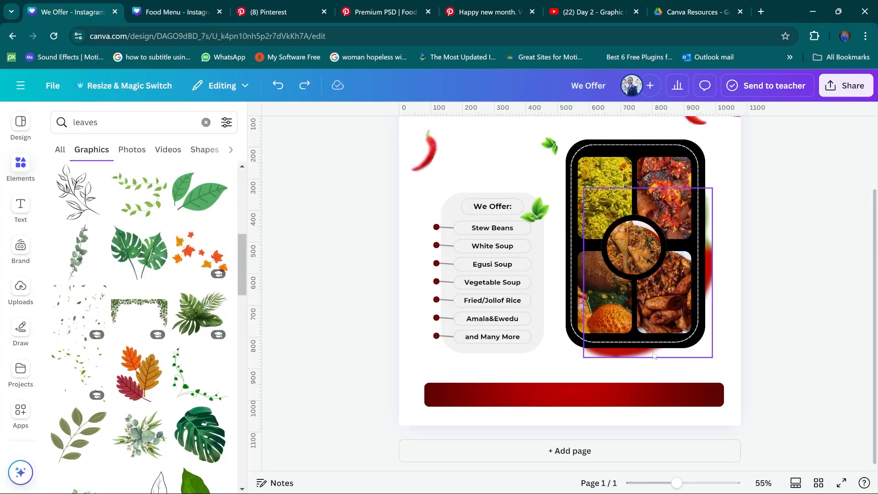
Step: Search the graphics for "pepper" and look through the results for a yellow bell pepper
click(142, 120)
text(pepper)
key(Return)
click(216, 210)
scroll(208, 368, down, 15)
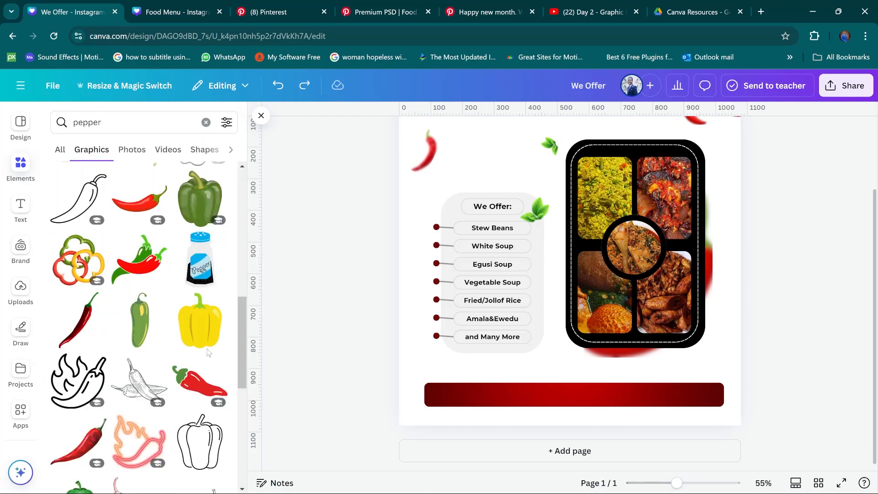
scroll(208, 368, down, 20)
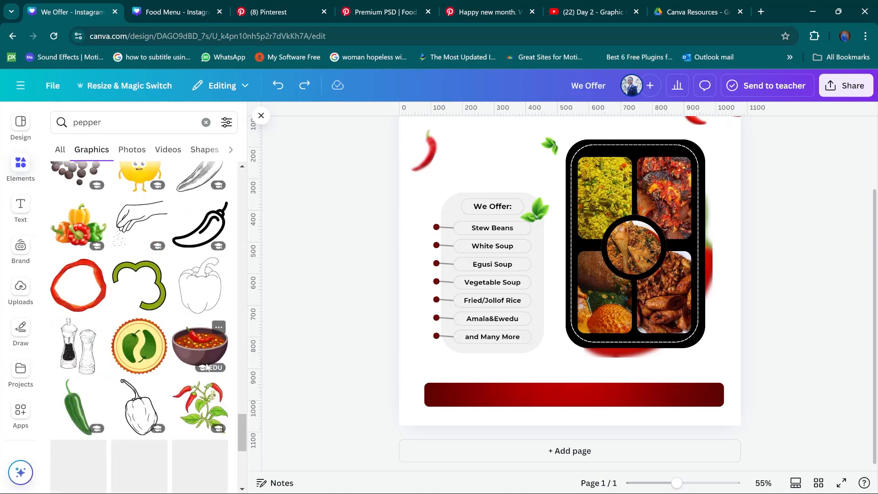
scroll(136, 255, down, 6)
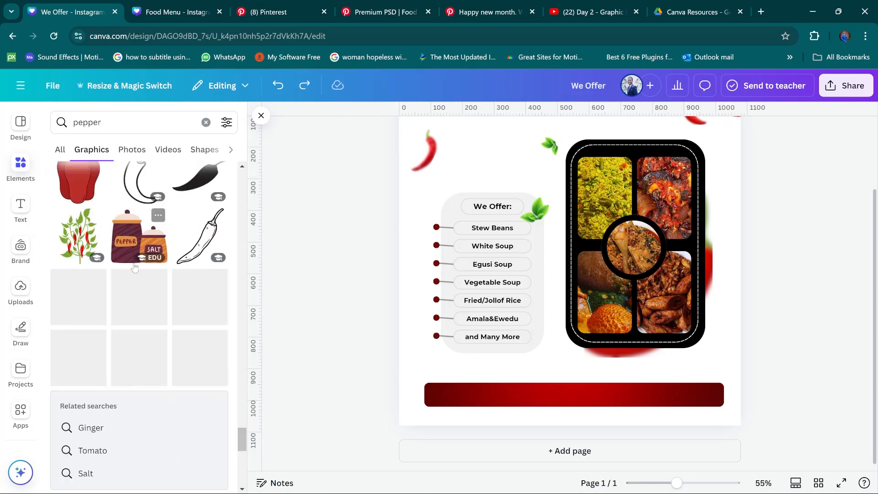
scroll(136, 255, up, 7)
Step: Copy the blurred yellow bell pepper from the Food Menu reference and paste it into the We Offer design
click(176, 12)
key(ctrl+c)
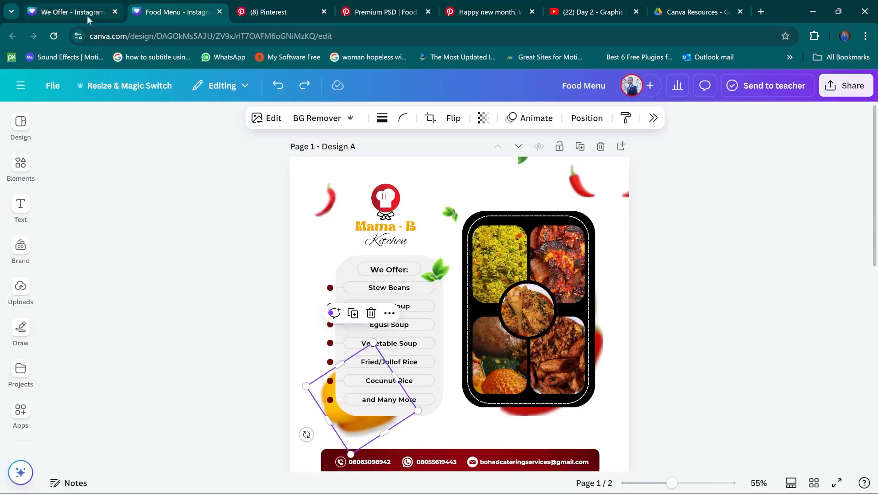
click(74, 12)
key(ctrl+v)
Step: Find the yellow bell pepper among the pepper photos and examine the pasted pepper's whole-image blur intensity
scroll(137, 297, up, 3)
click(132, 150)
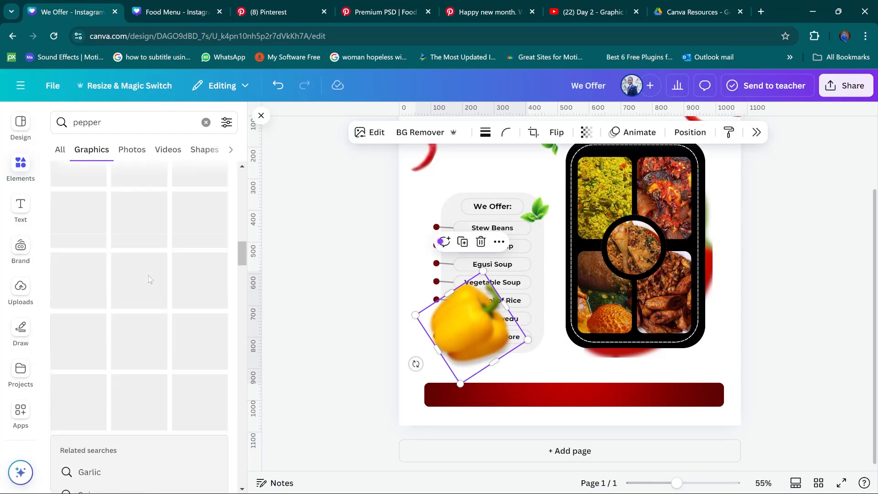
scroll(195, 350, down, 2)
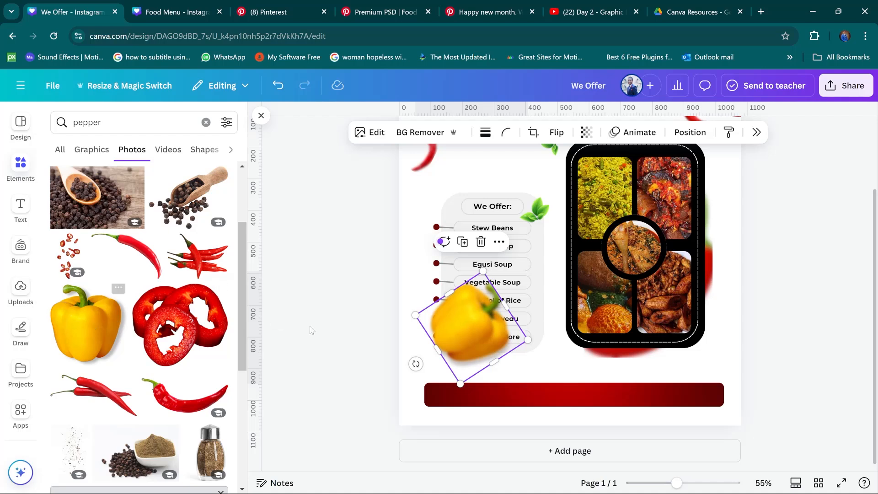
click(369, 132)
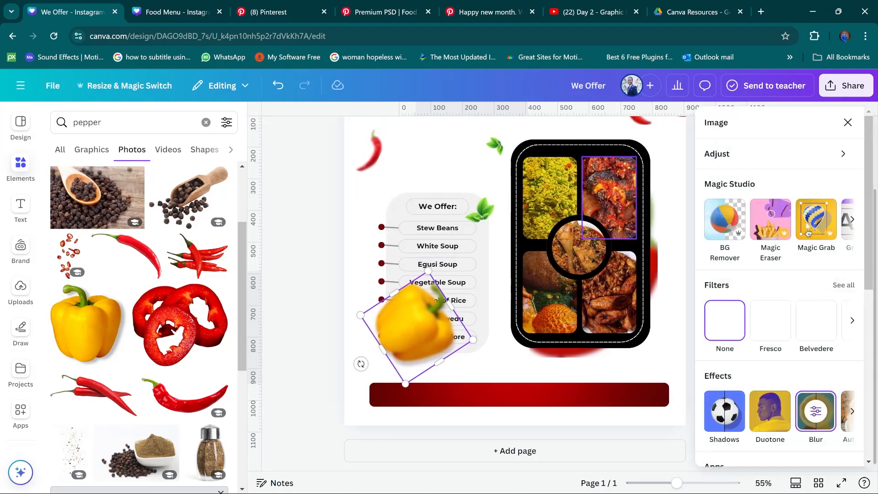
click(812, 416)
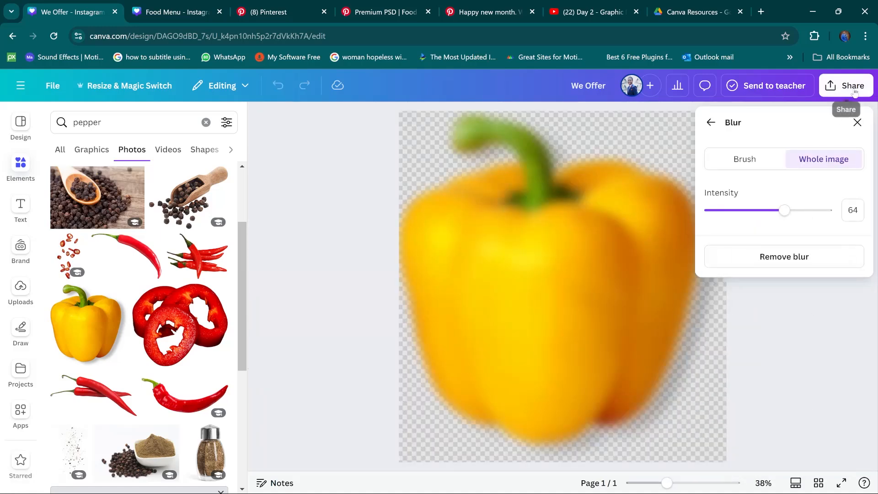
click(857, 122)
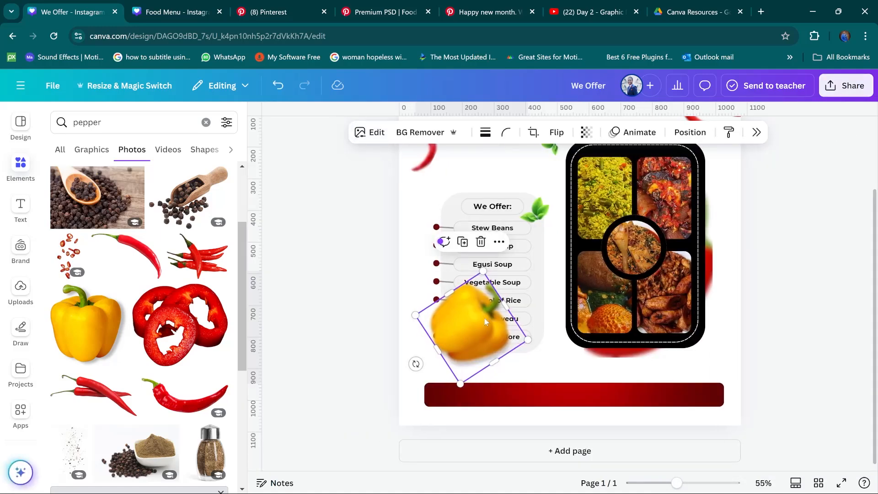
Step: Send the yellow bell pepper one layer backward and close the crop editing of the lower-right dish photo
right_click(462, 333)
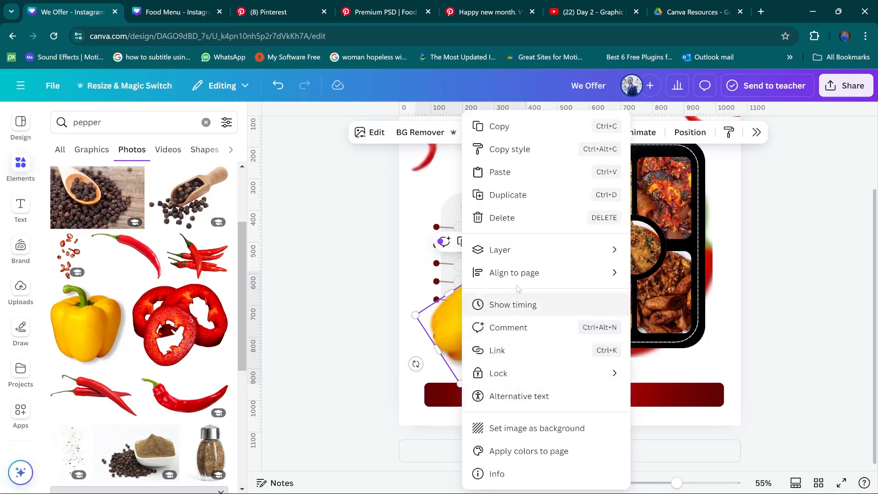
mouse_move(531, 254)
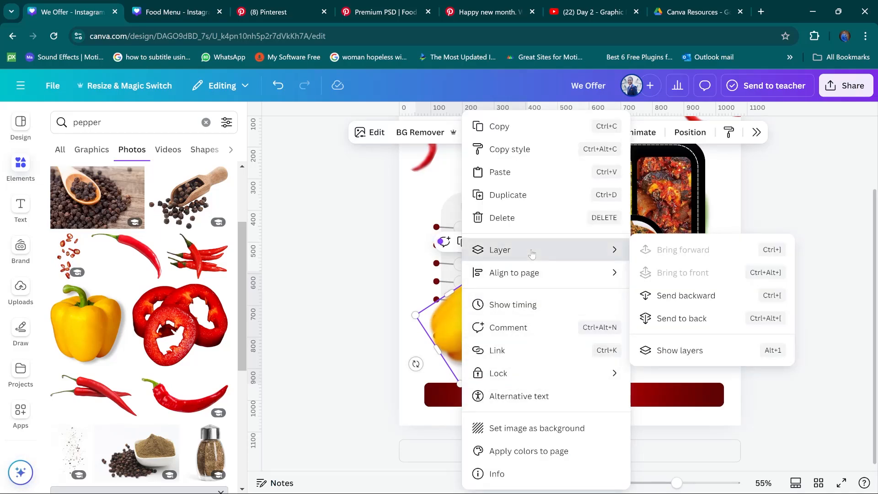
click(669, 296)
double_click(668, 298)
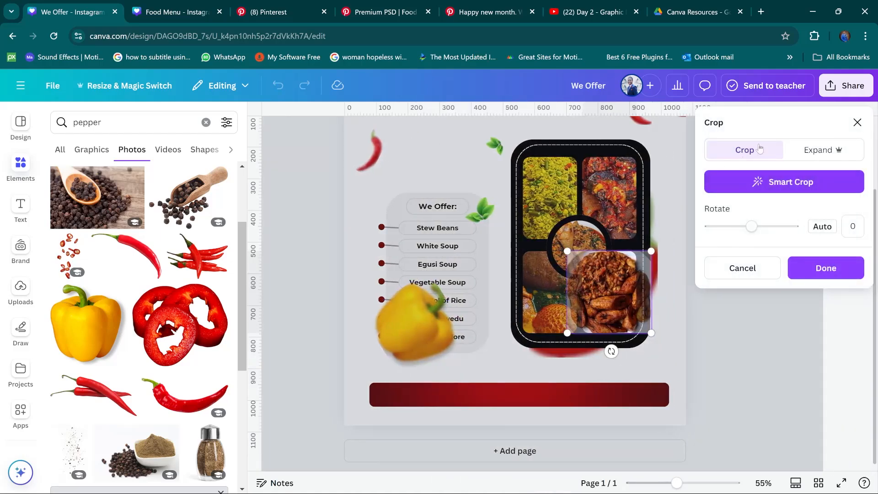
click(857, 123)
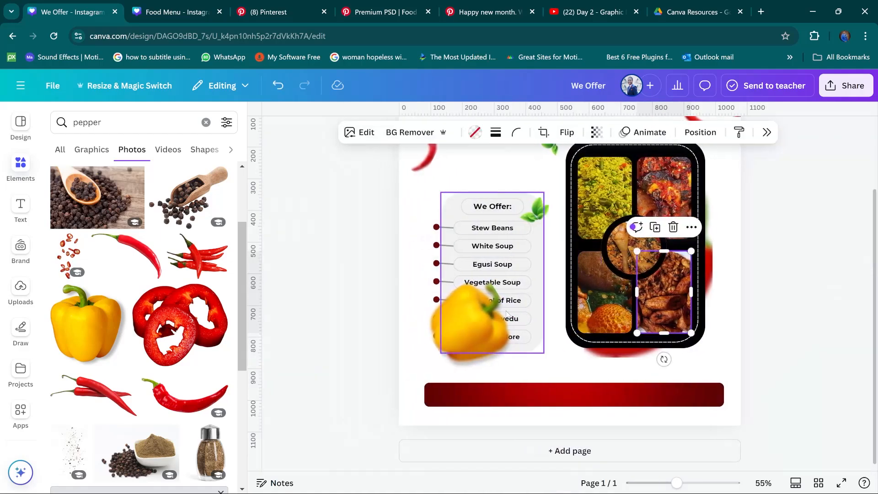
Step: Send the yellow bell pepper to the back, behind the We Offer menu list
click(471, 331)
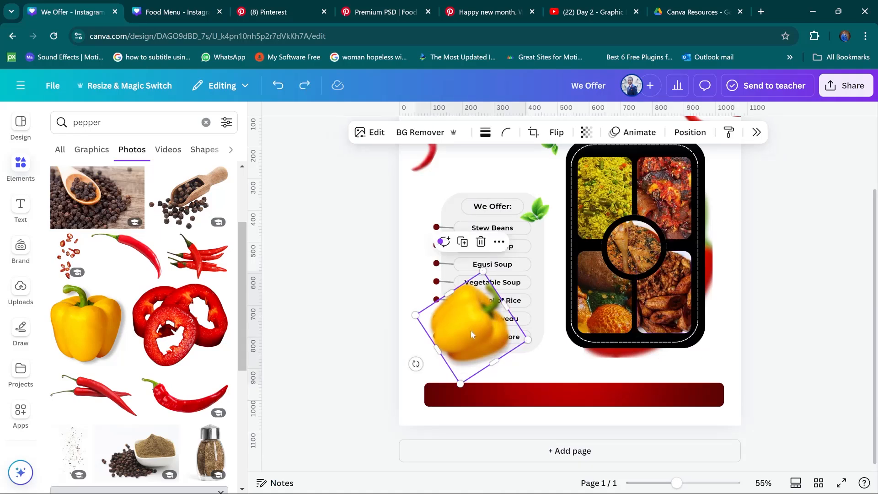
right_click(471, 330)
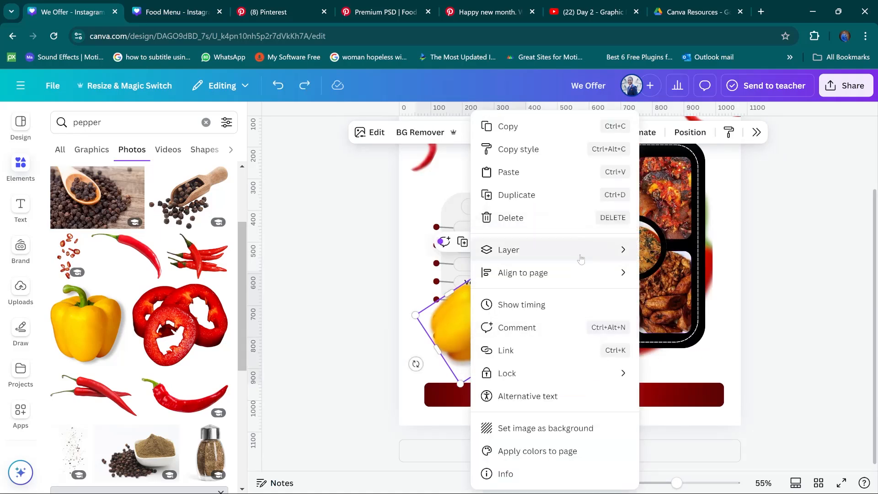
mouse_move(583, 259)
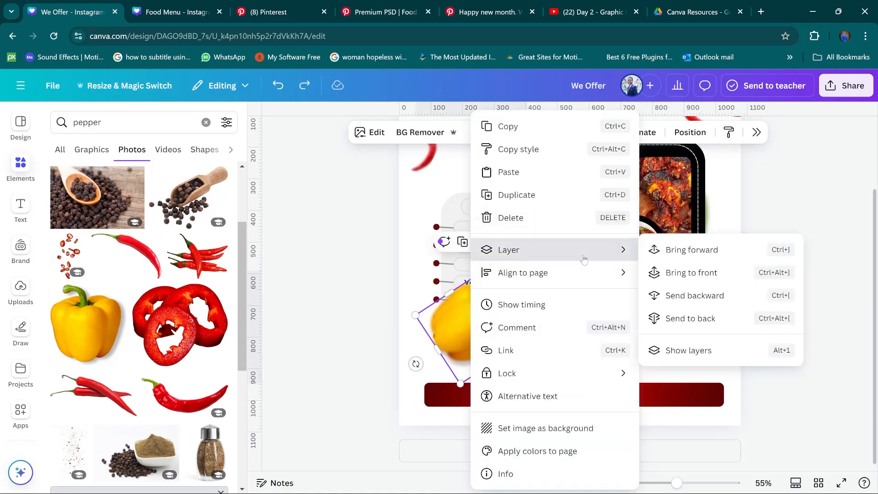
click(727, 316)
click(699, 371)
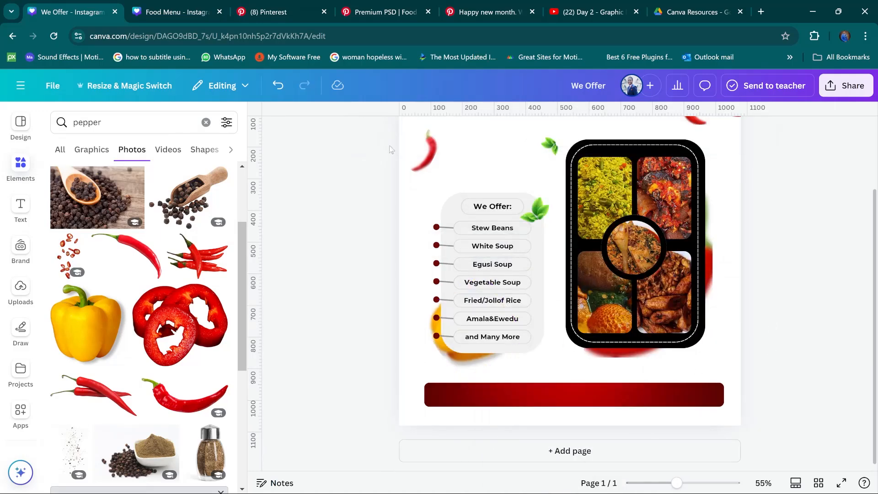
Step: Check the Food Menu reference and look over the We Offer page with its pepper decorations
click(178, 12)
click(103, 13)
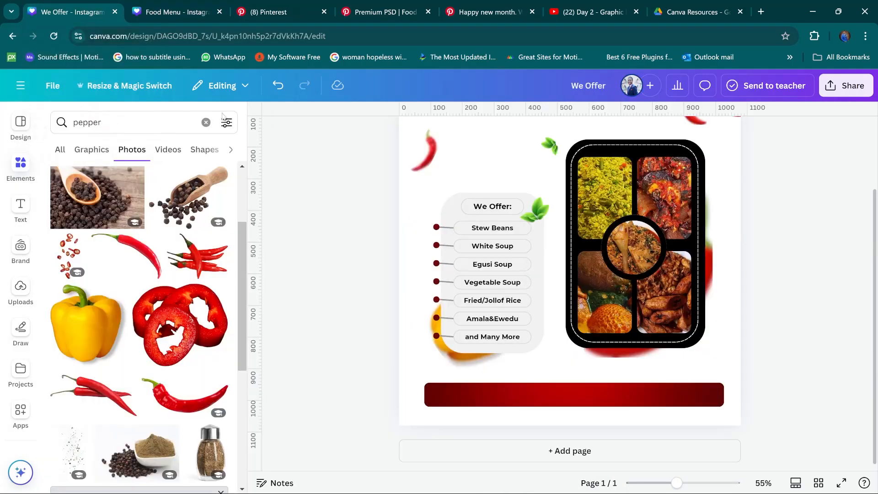
click(458, 360)
click(827, 268)
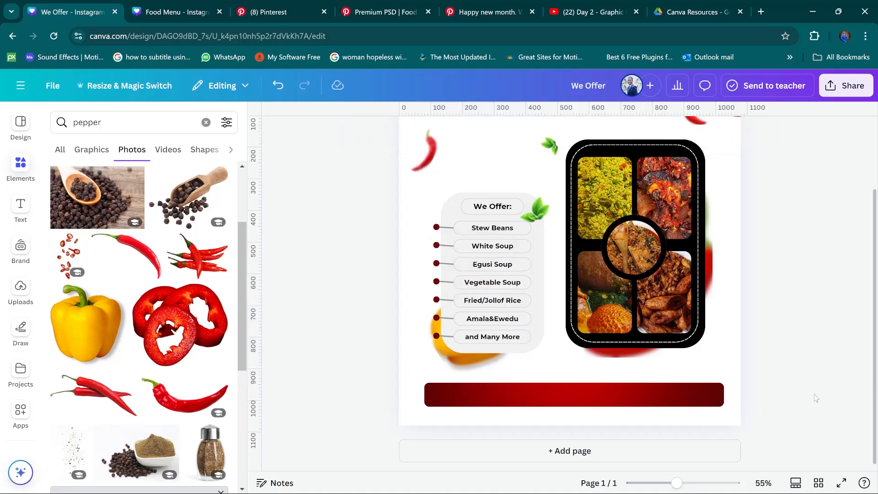
scroll(815, 394, up, 2)
scroll(830, 379, down, 1)
scroll(829, 379, up, 1)
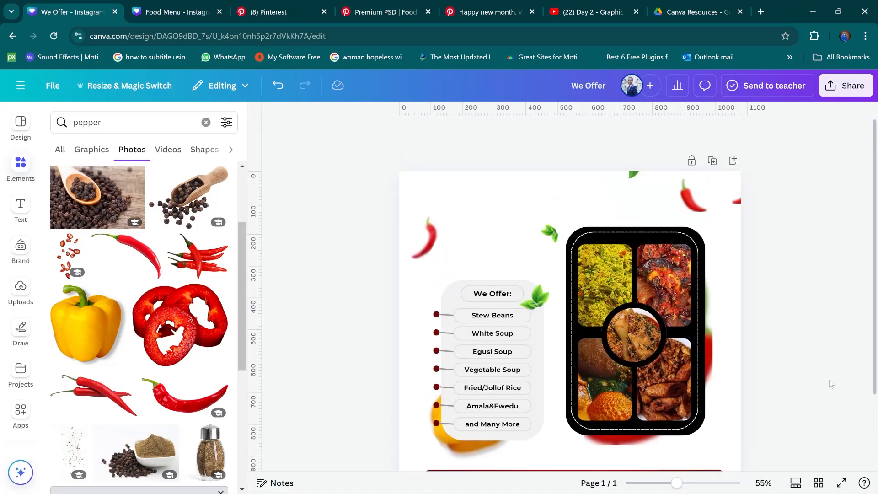
scroll(829, 379, down, 2)
scroll(830, 379, up, 2)
scroll(831, 383, down, 1)
scroll(830, 383, up, 2)
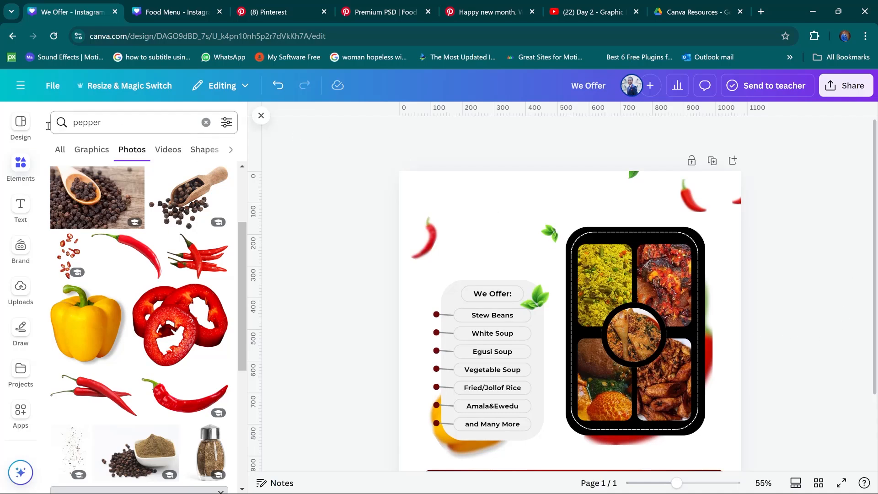
Step: Replace the pepper search with a graphics search for "chef cap"
click(206, 122)
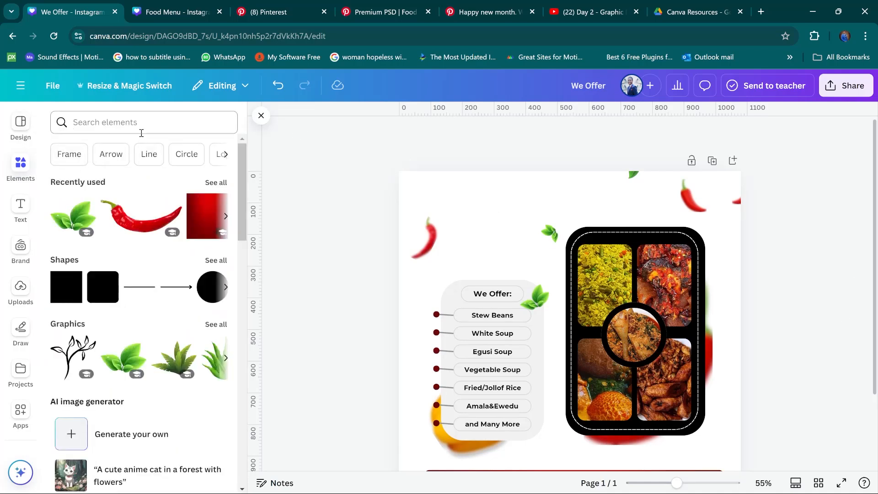
click(142, 118)
text(chaef)
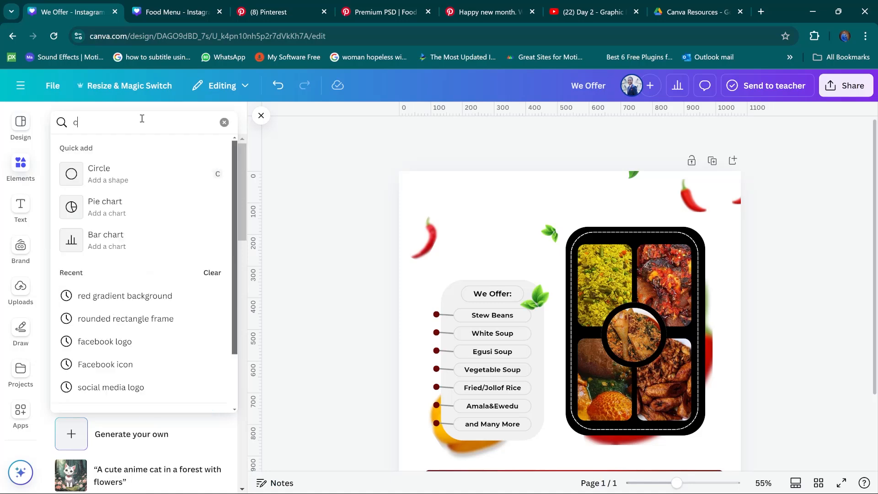
key(BackSpace)
key(BackSpace)
key(BackSpace)
text(ef cap)
key(Return)
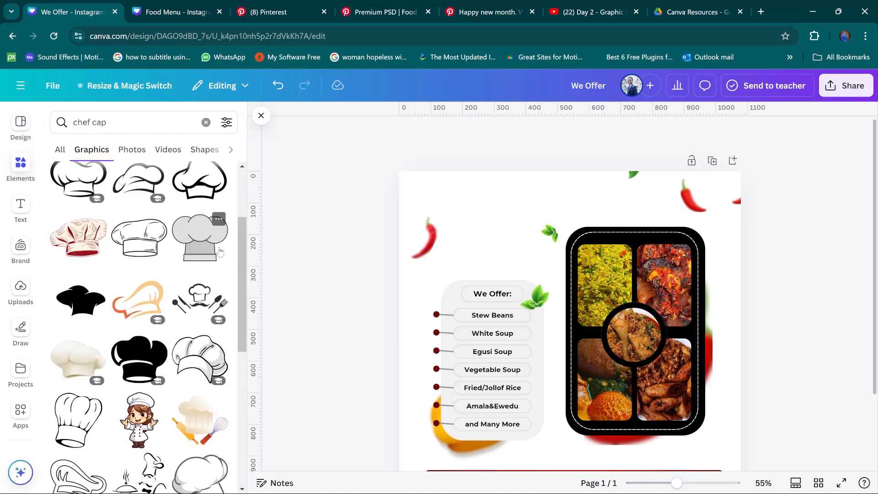
Step: Add the outlined chef hat with a bow, shrink it and place it above the We Offer list
scroll(220, 251, down, 10)
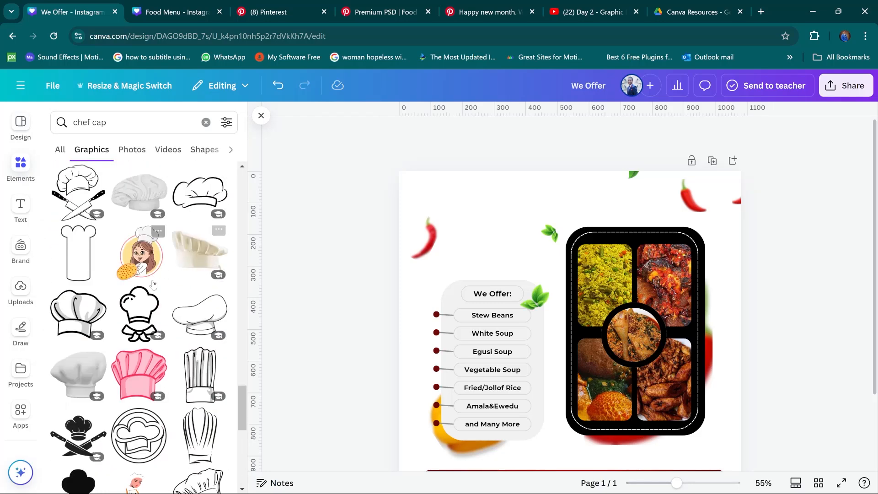
click(141, 312)
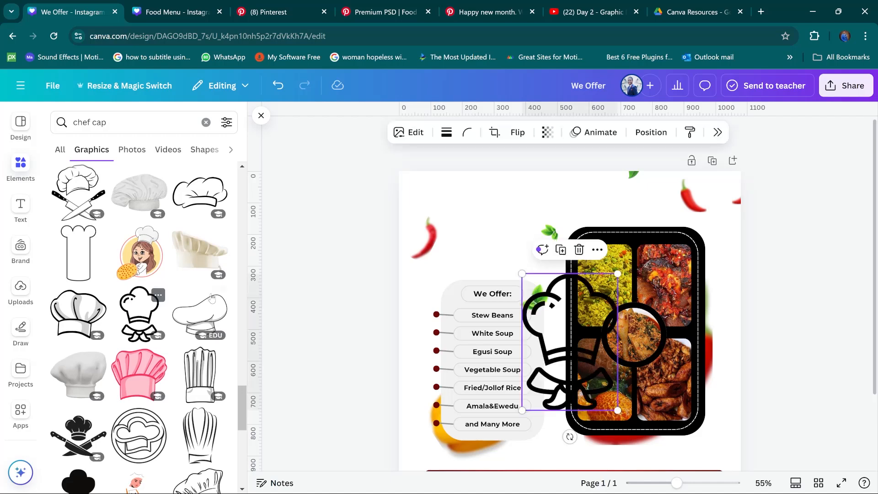
drag(581, 309, 511, 200)
drag(548, 156, 479, 214)
drag(457, 261, 490, 210)
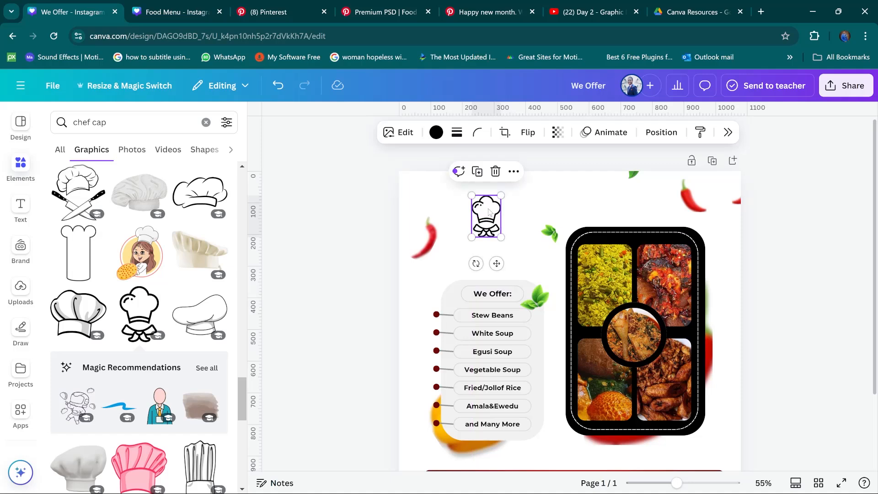
Step: Add the red circular chef cap icon, shrink it to the outlined hat's width and place it over the hat, leaving the bow uncovered
scroll(193, 276, down, 10)
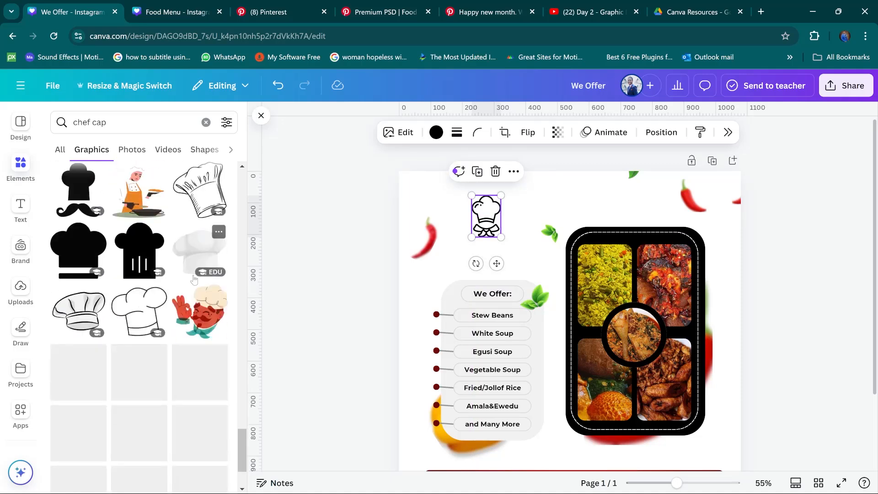
scroll(193, 276, down, 5)
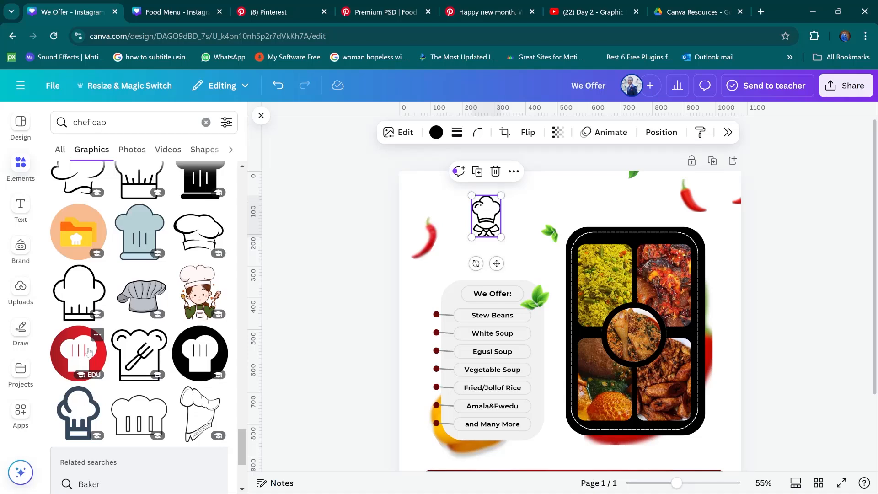
click(97, 336)
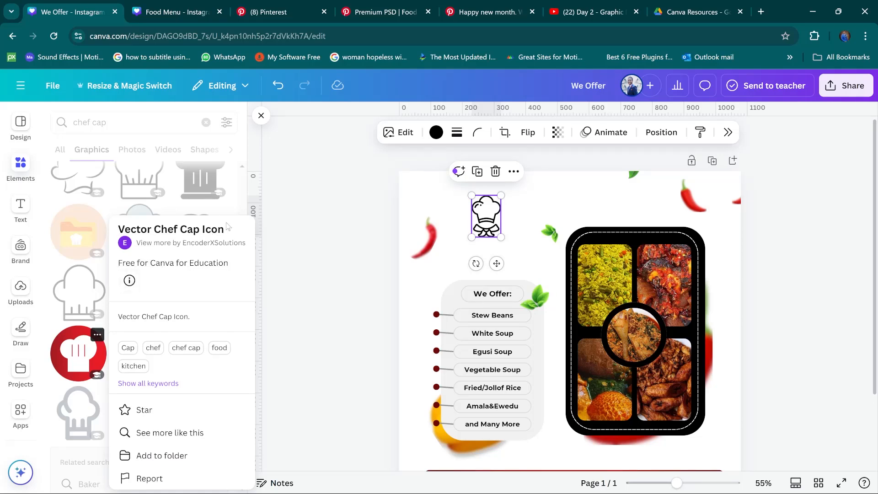
click(85, 351)
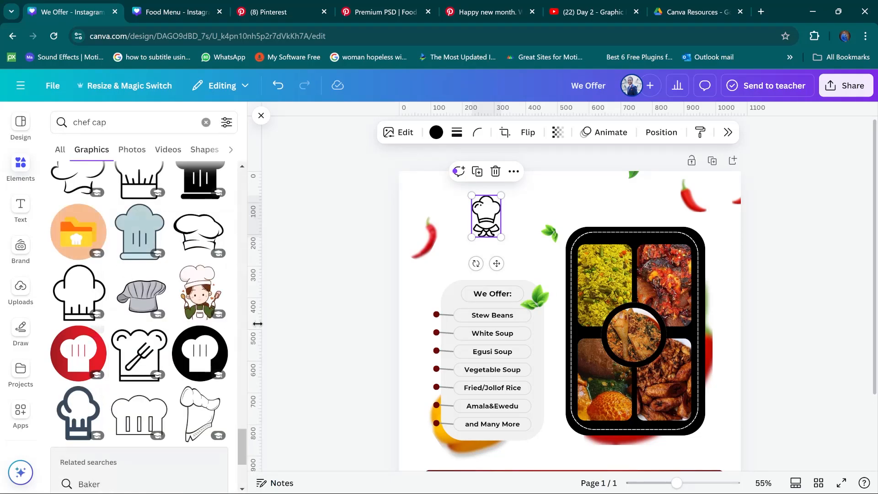
click(78, 361)
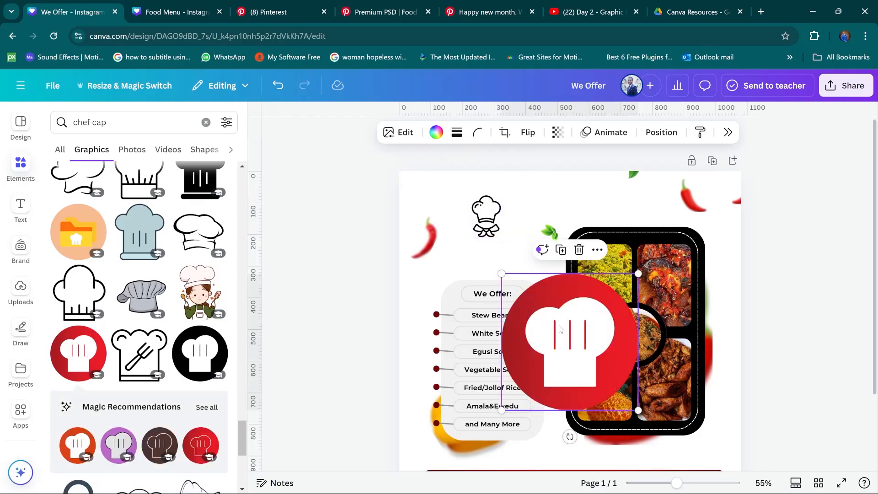
drag(557, 312, 523, 206)
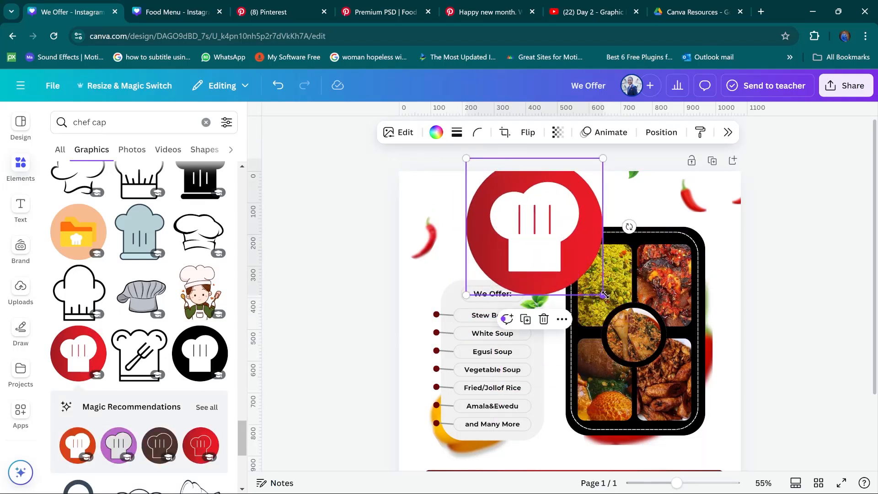
drag(602, 295, 509, 235)
drag(496, 205, 486, 216)
drag(516, 168, 492, 209)
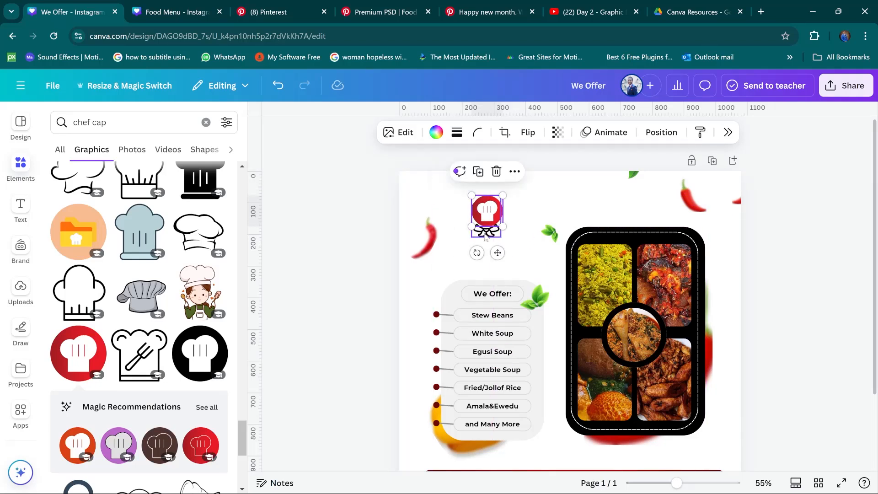
Step: Align the red chef cap icon and the outlined hat with each other by middle and center
shift+click(486, 234)
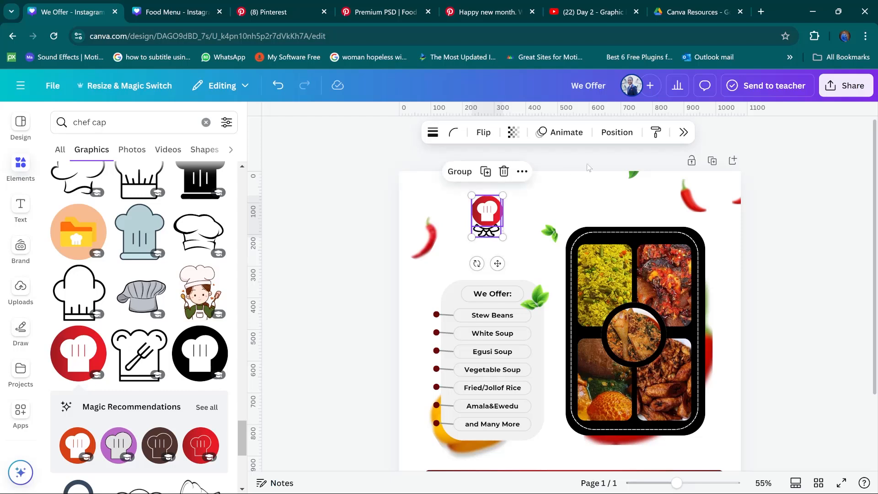
click(631, 134)
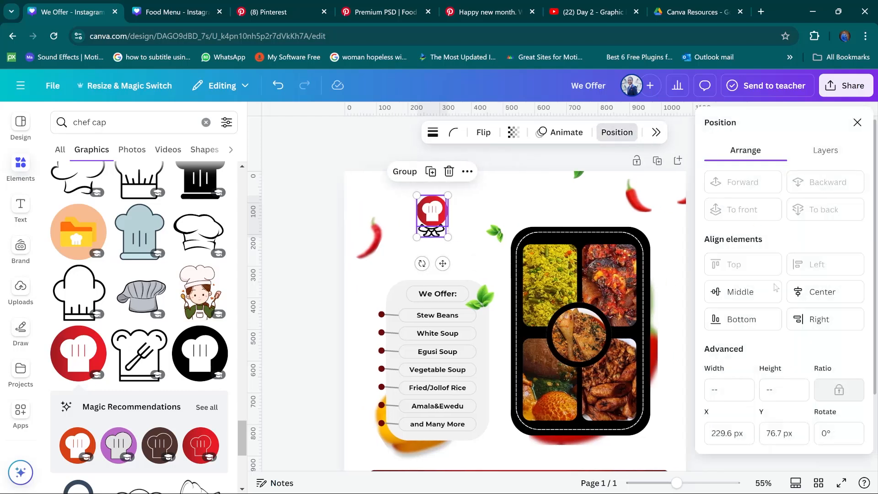
click(753, 292)
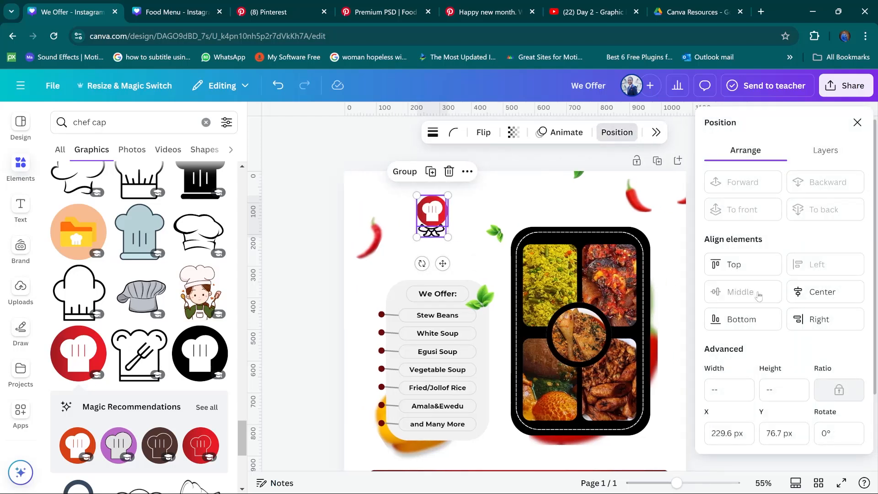
click(810, 291)
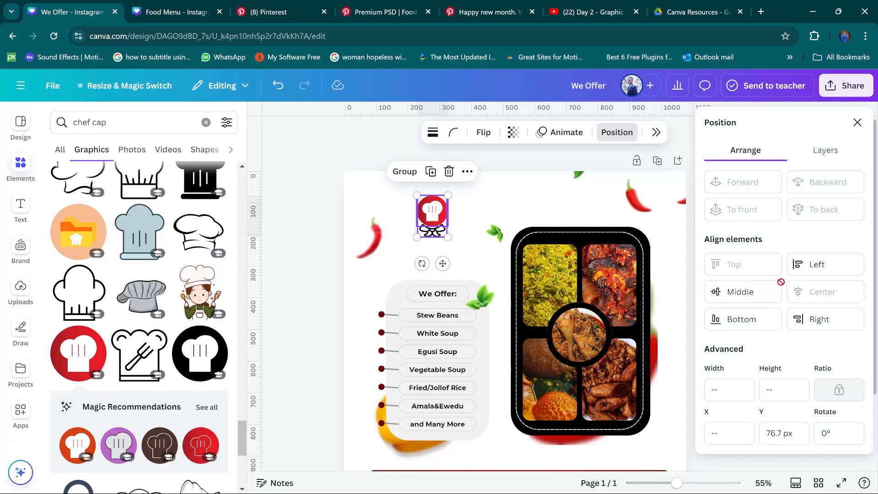
click(340, 201)
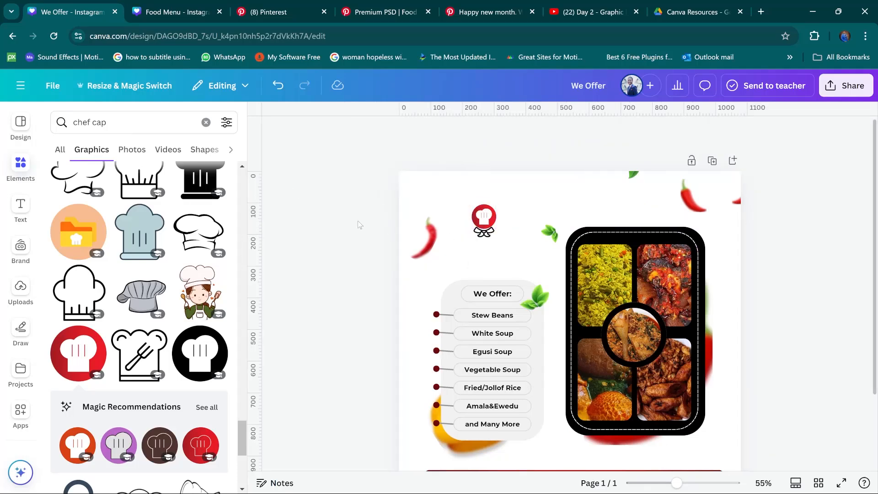
Step: Examine the fonts, sizes and title colour of the "Mama - B", "Kitchen" and footer phone number texts in the Food Menu reference
click(183, 13)
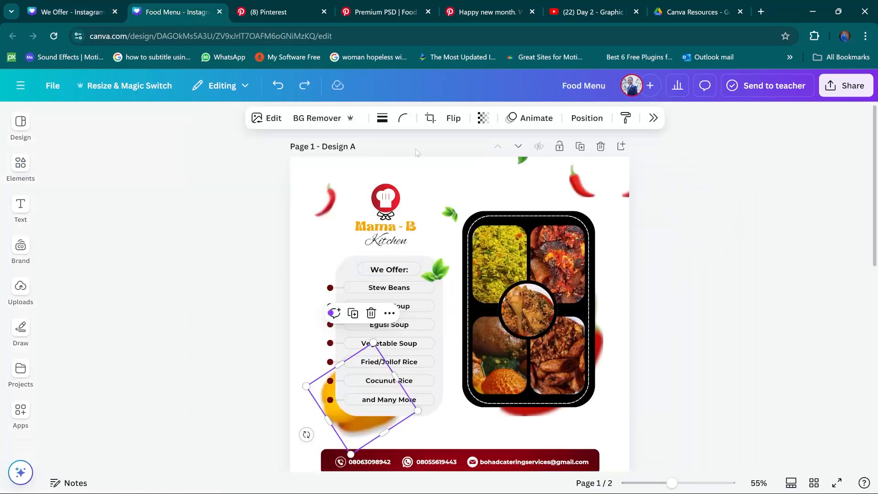
click(376, 227)
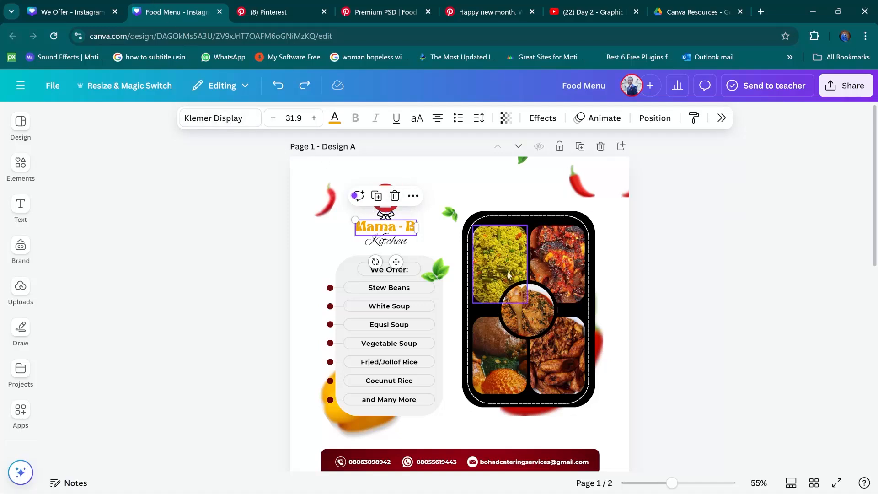
click(792, 224)
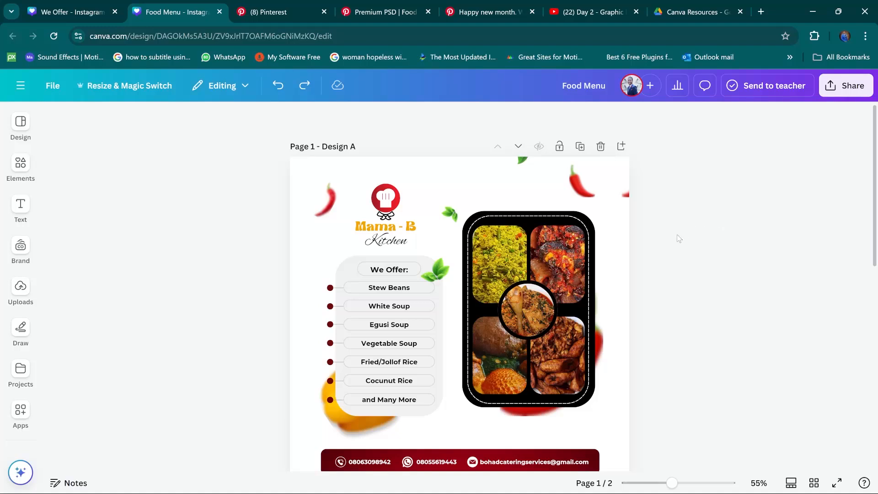
click(384, 230)
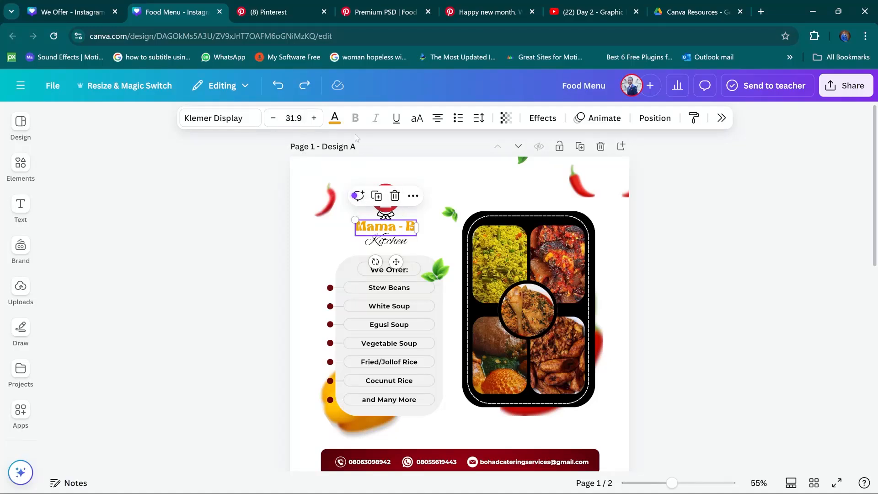
click(334, 118)
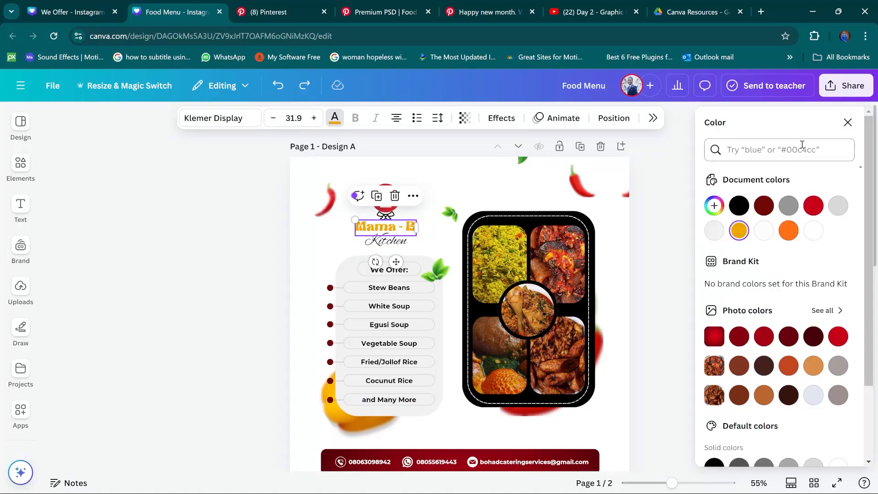
click(848, 123)
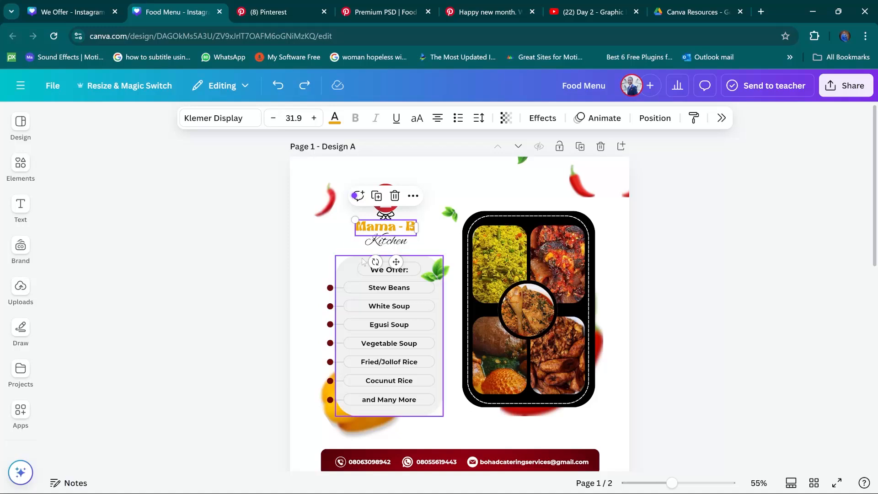
key(Escape)
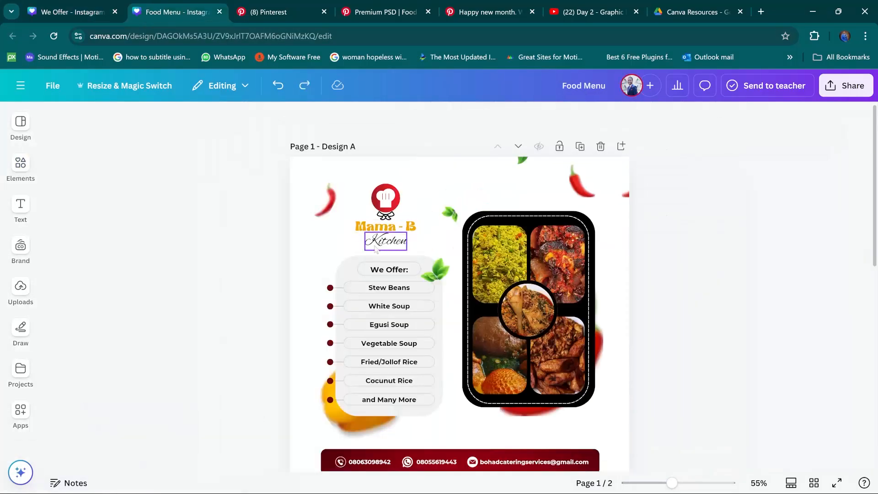
click(379, 247)
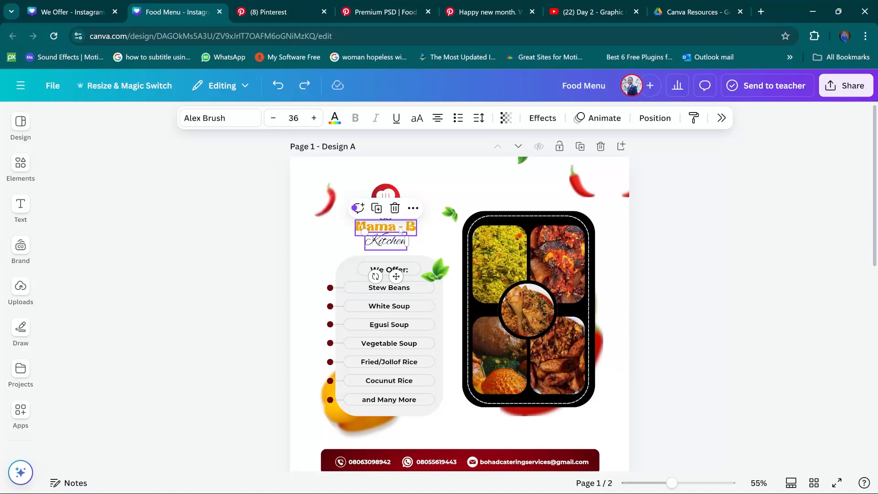
click(378, 463)
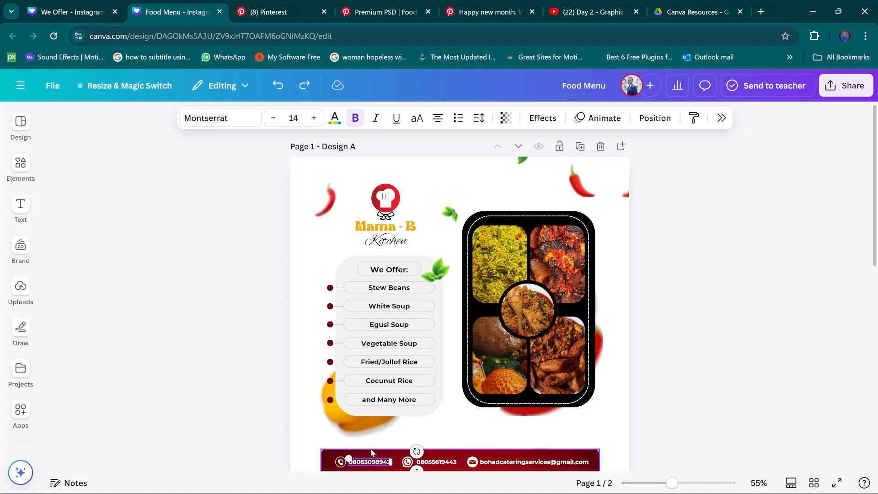
Step: Copy the "Kitchen" text from the Food Menu reference to below "Mama - B" in the We Offer design, and move the whole logo slightly down
click(389, 244)
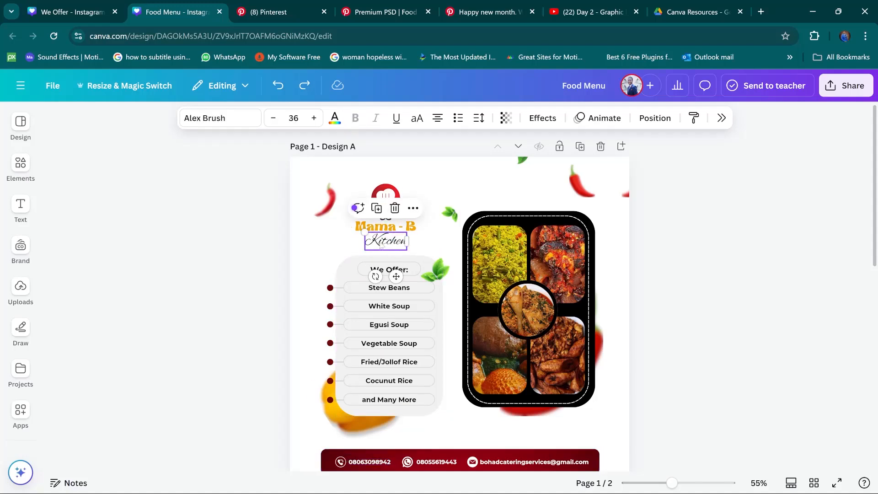
click(88, 14)
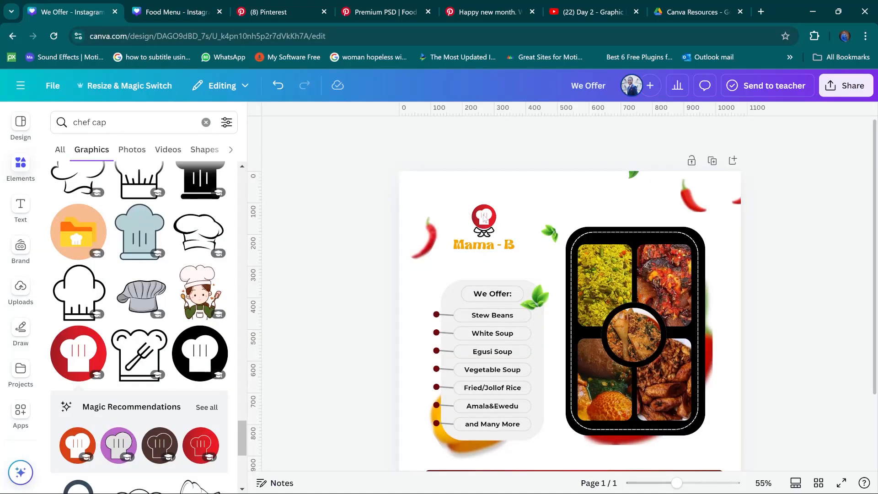
key(ctrl+v)
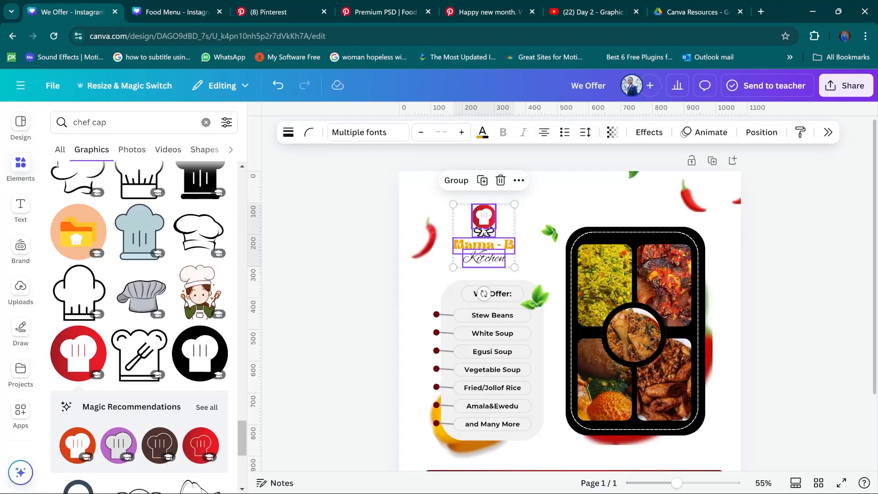
drag(484, 230, 482, 234)
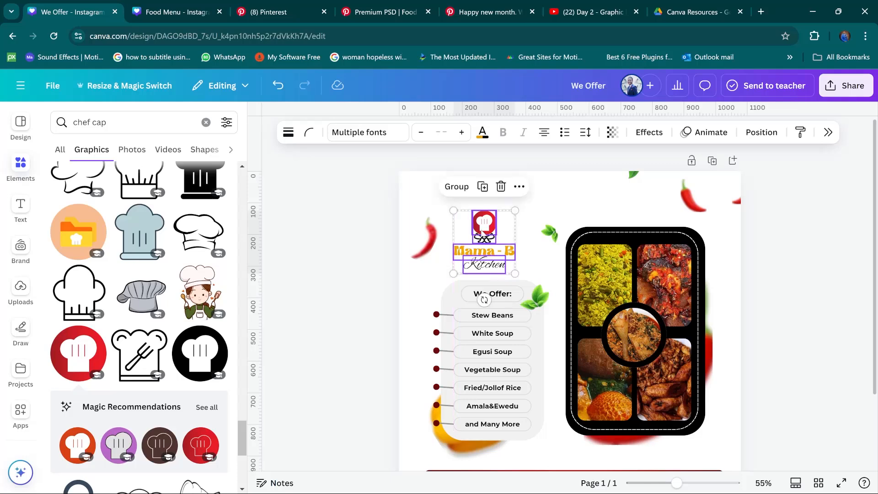
click(352, 235)
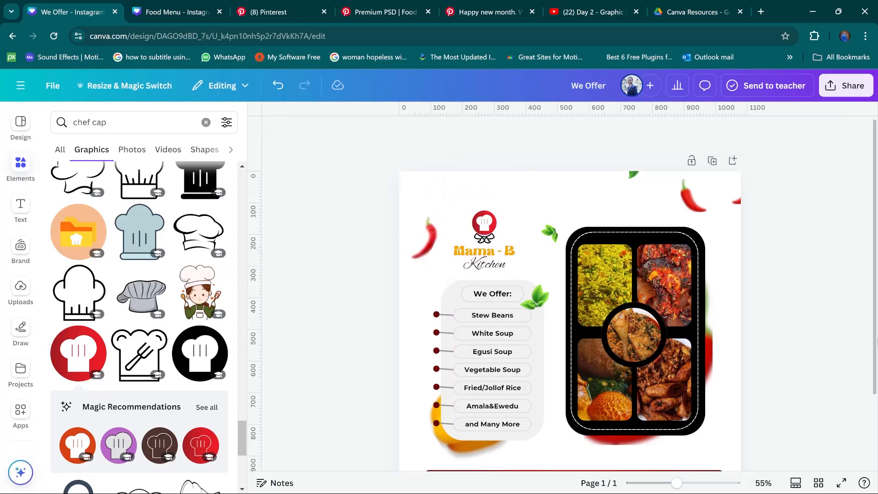
Step: Straighten the slanted connector lines between the dark red dots and the menu items so they run horizontally to the item boxes
scroll(783, 328, down, 2)
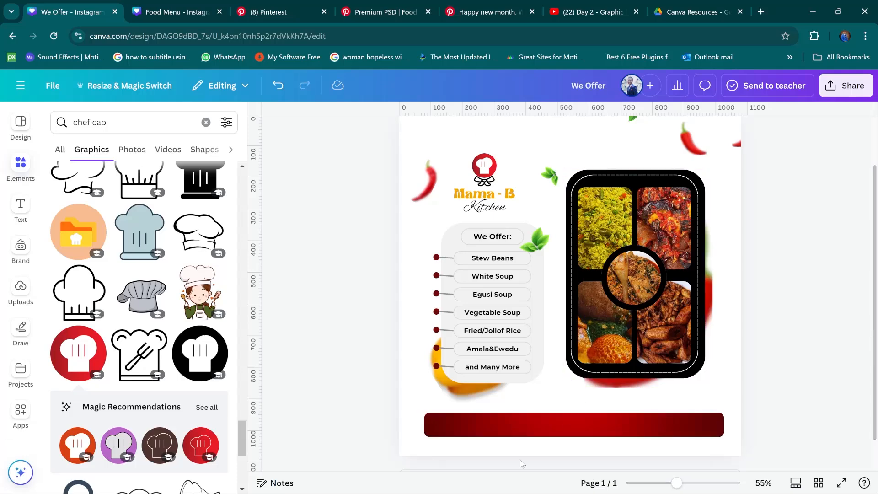
drag(351, 294, 351, 293)
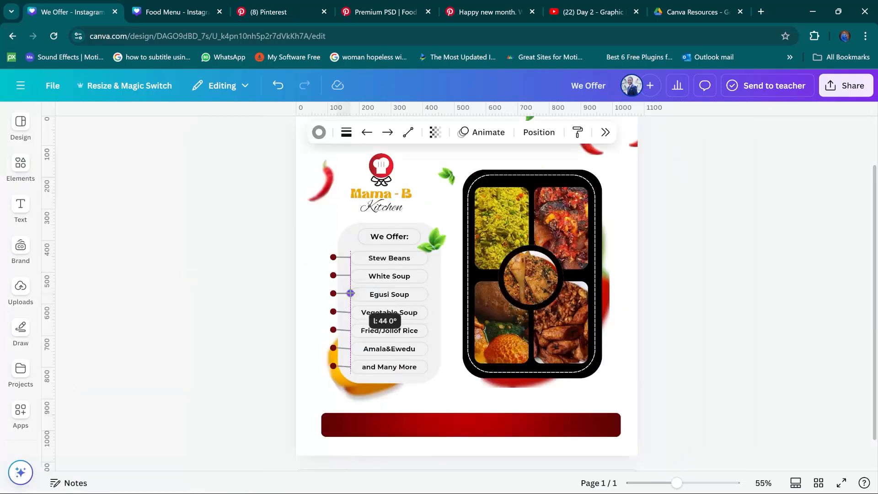
click(343, 313)
drag(350, 313, 351, 366)
click(342, 331)
click(343, 348)
click(343, 366)
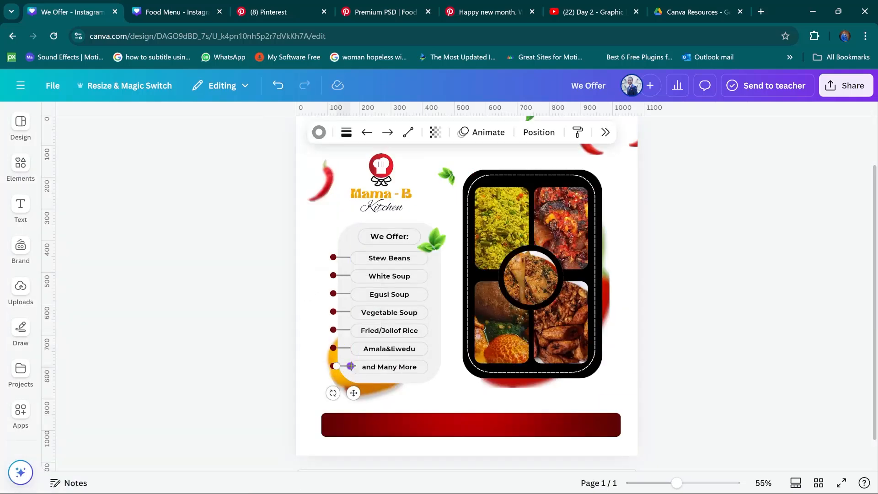
click(305, 300)
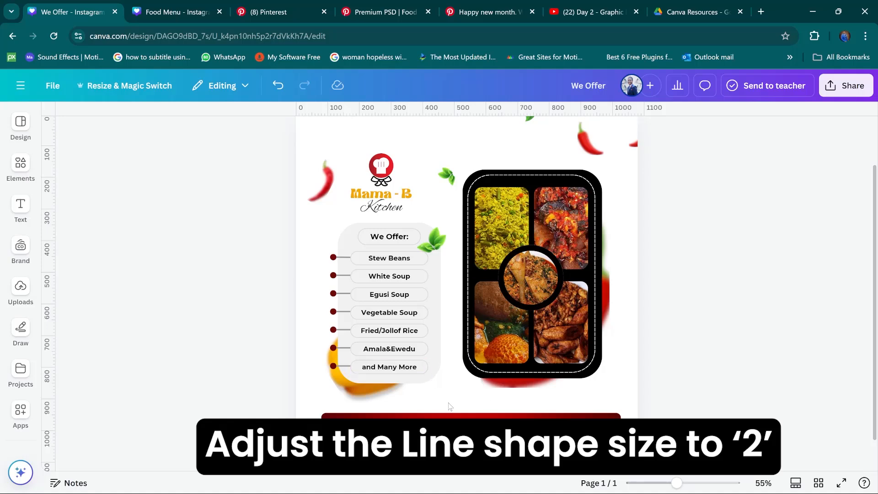
Step: Search the elements for "call icon" and compare with the footer of the Food Menu reference
click(177, 11)
click(203, 302)
click(72, 13)
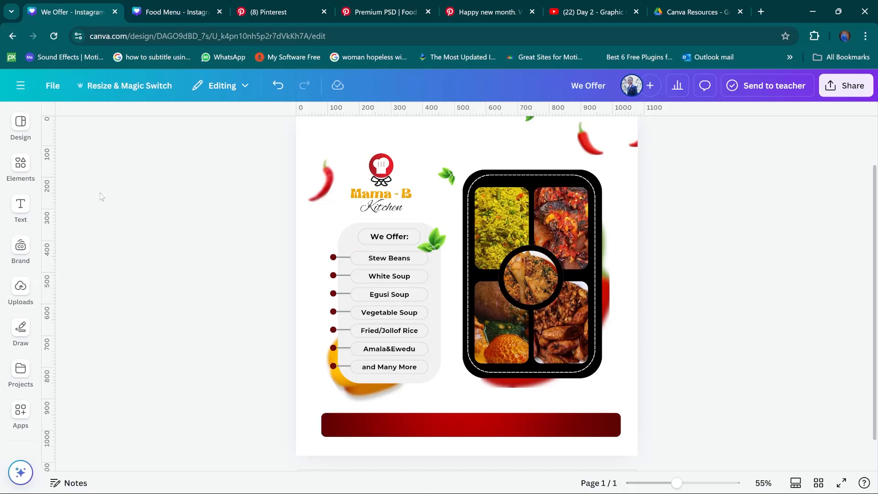
click(20, 170)
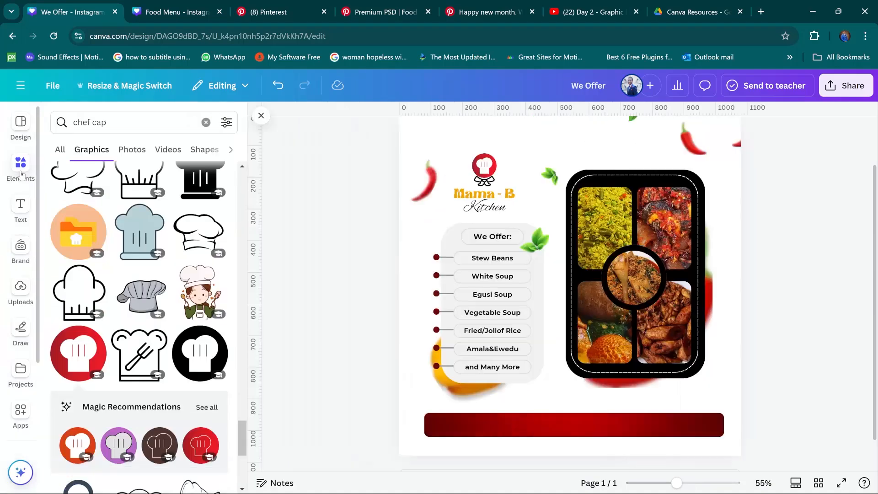
click(206, 122)
click(132, 117)
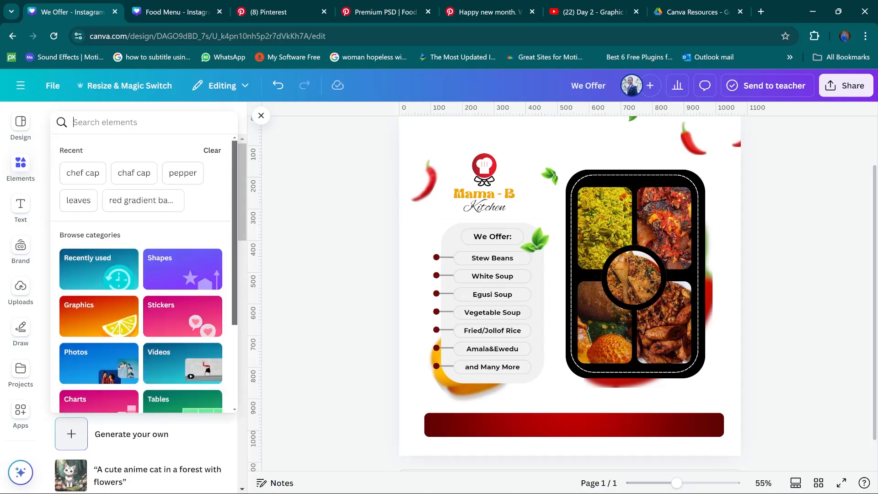
text(call i)
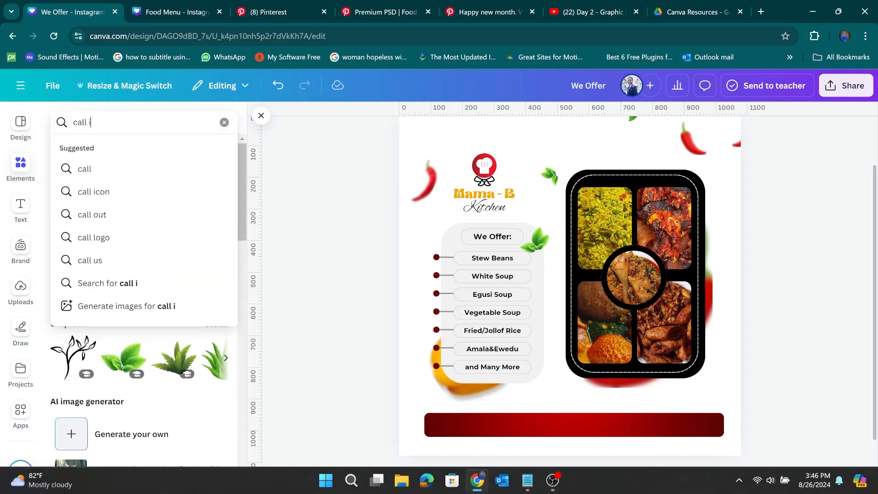
text(con')
key(BackSpace)
key(Return)
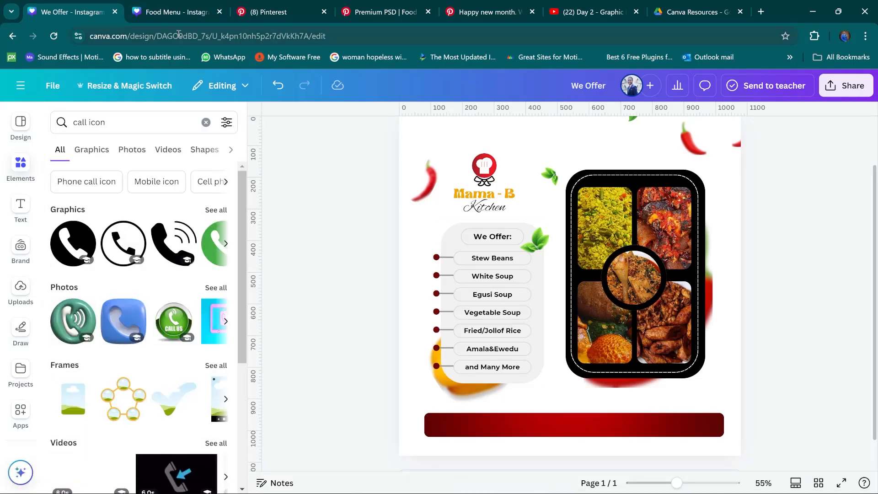
click(159, 15)
click(87, 13)
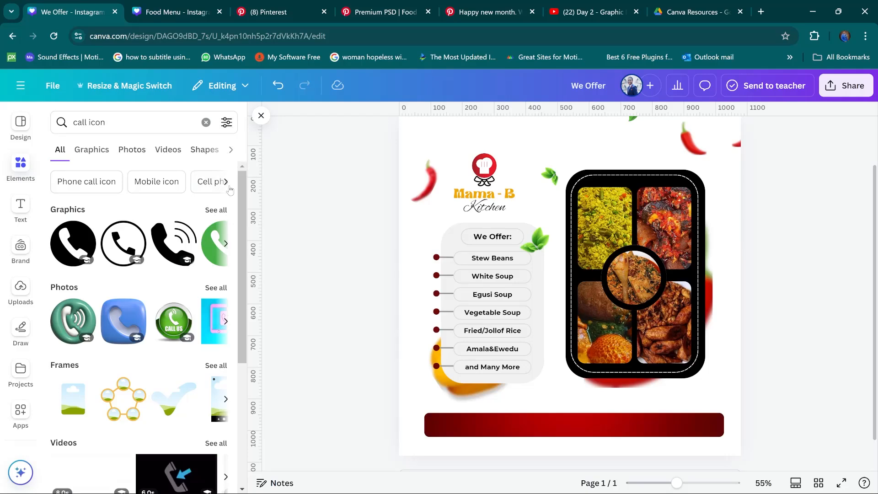
Step: Add the circled phone icon with signal waves, shrink it to fit the left end of the red footer bar and color it white
click(216, 209)
drag(195, 239, 460, 387)
drag(559, 317, 466, 409)
click(438, 420)
drag(552, 313, 475, 390)
drag(416, 391, 441, 416)
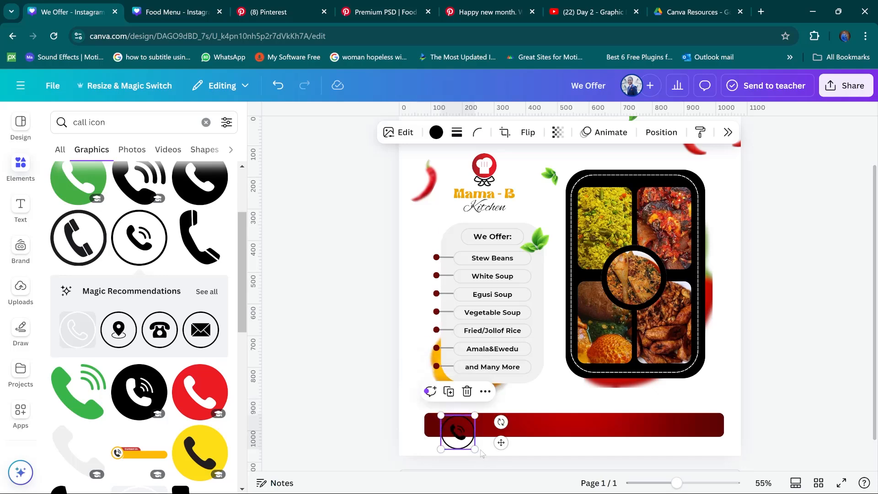
drag(475, 450, 454, 419)
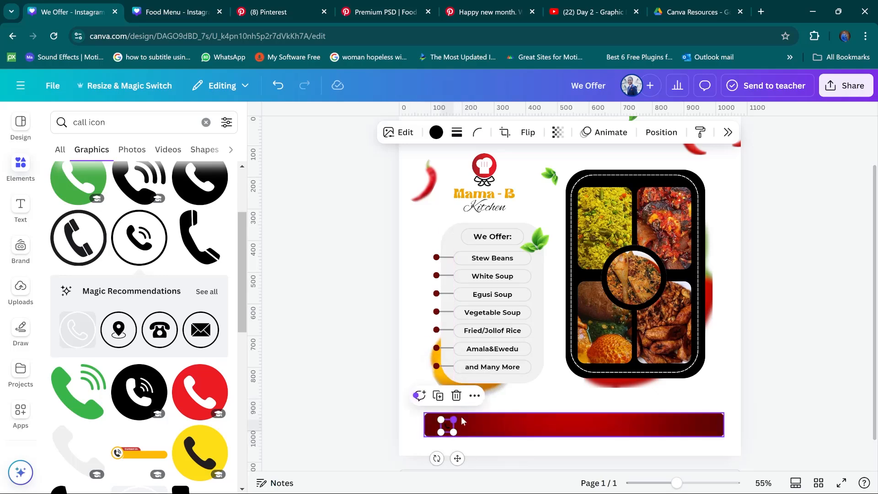
click(434, 133)
click(739, 229)
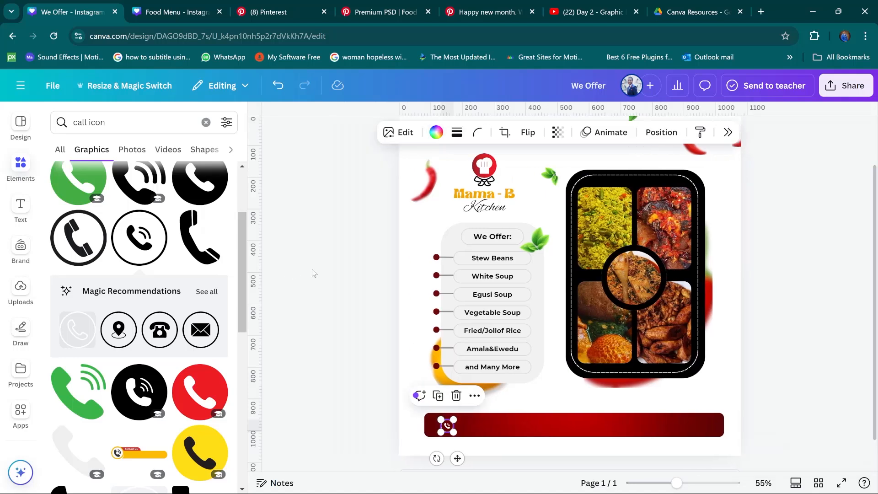
click(314, 273)
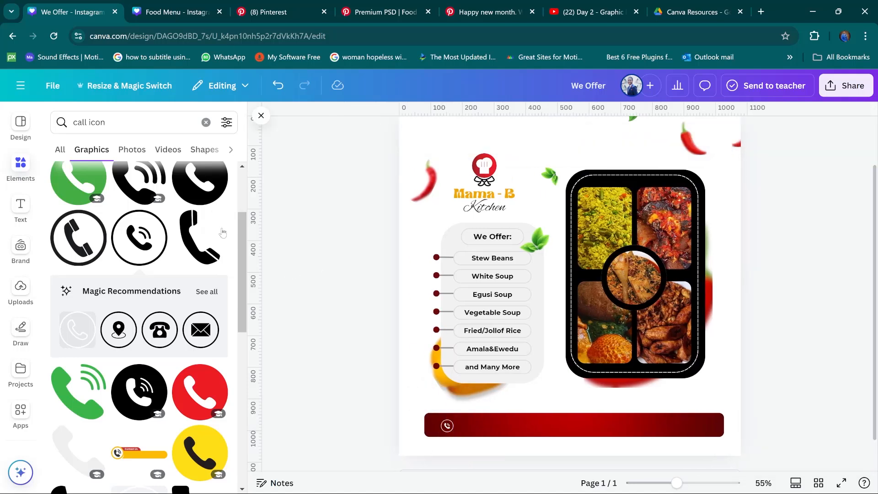
click(492, 369)
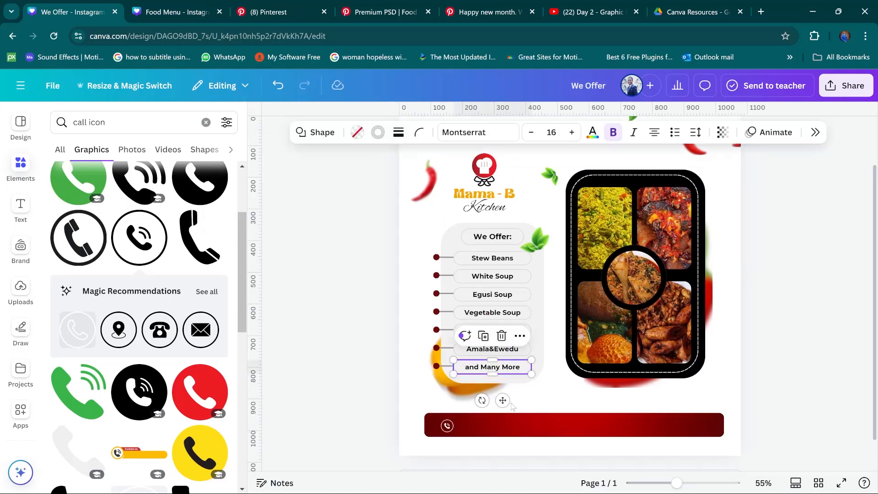
click(484, 337)
drag(506, 405, 497, 459)
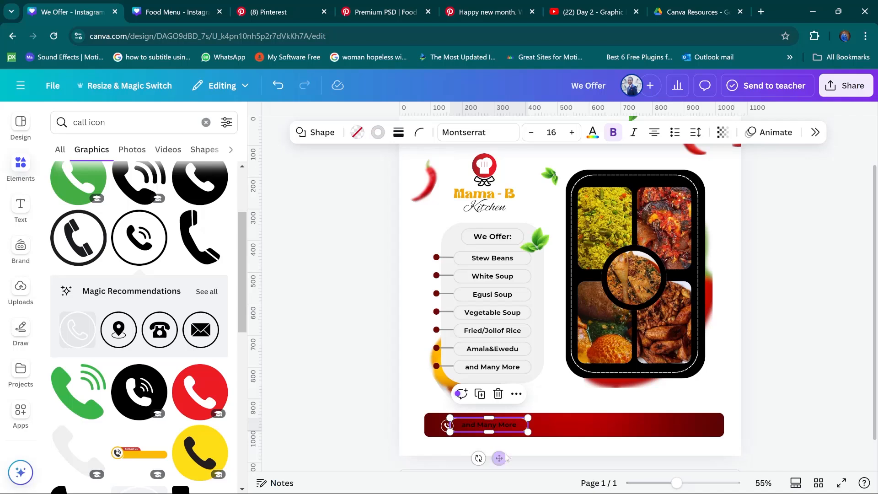
key(ctrl+z)
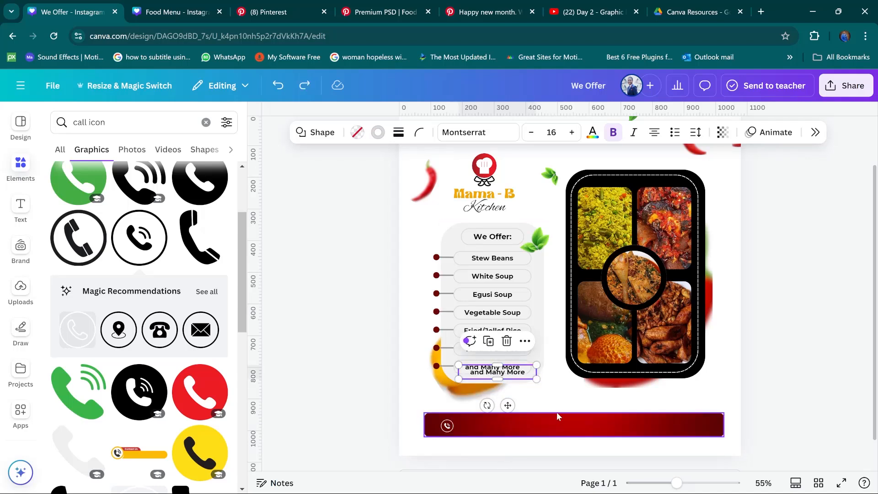
key(ctrl+z)
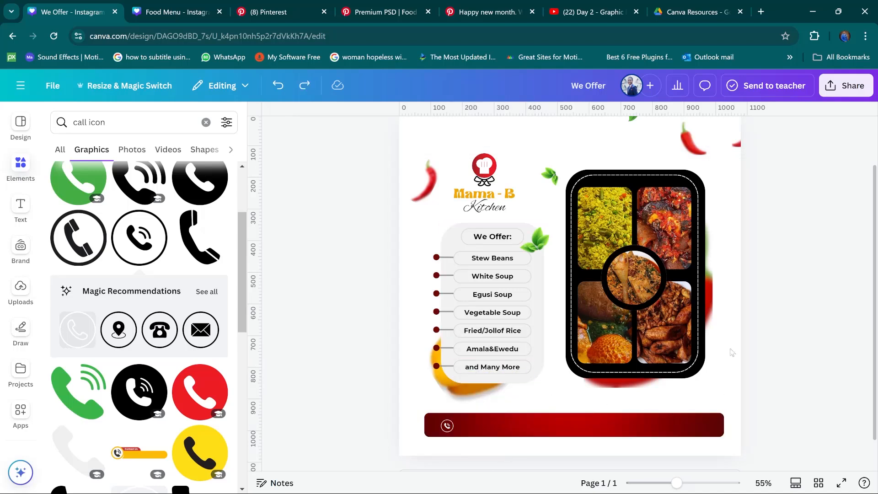
Step: Add a subheading text box at font size 14 and place it in the footer bar just right of the call icon
click(19, 202)
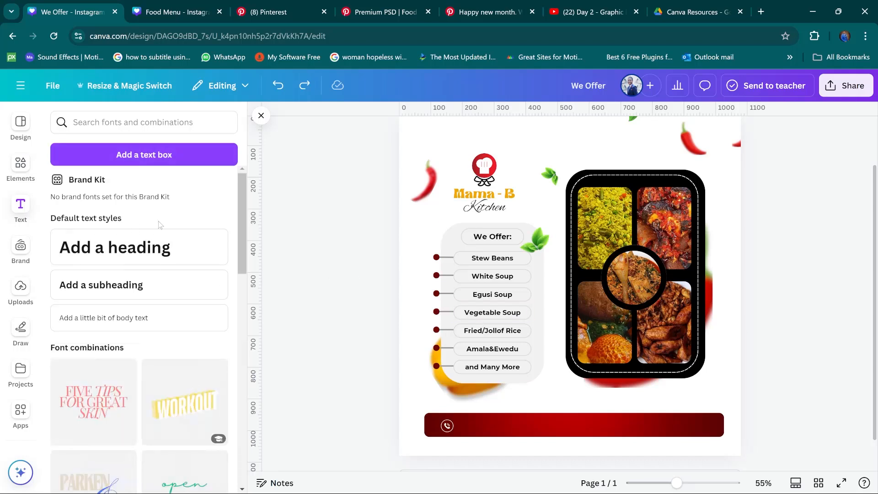
click(130, 298)
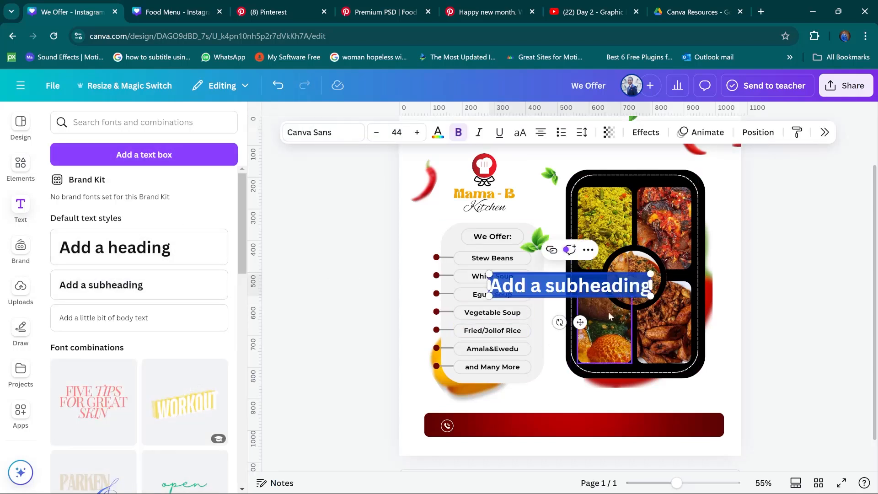
drag(577, 324, 547, 460)
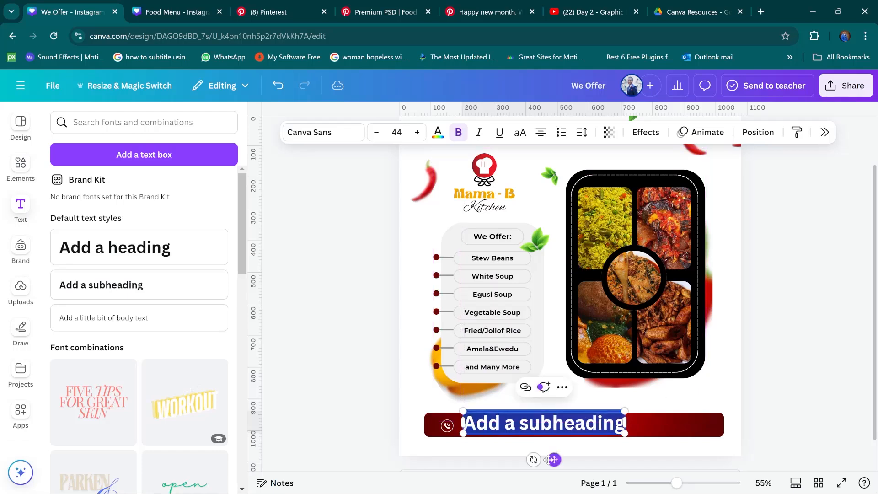
click(397, 133)
click(380, 253)
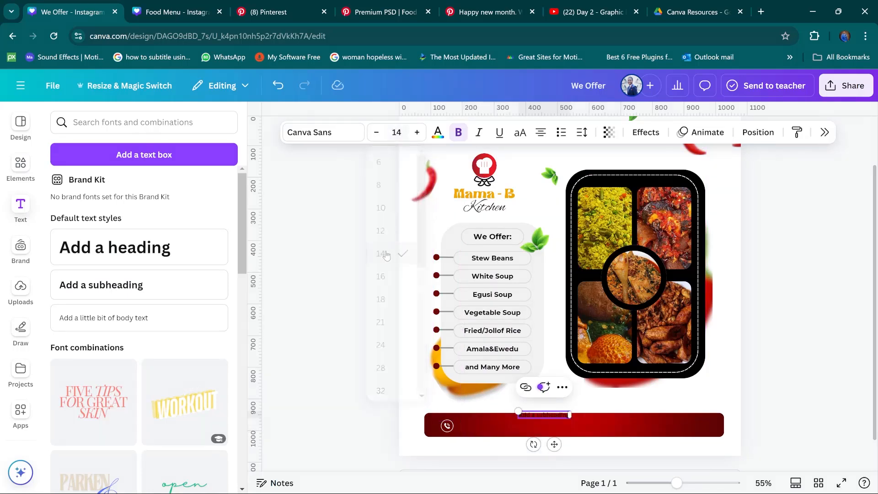
drag(555, 444, 497, 456)
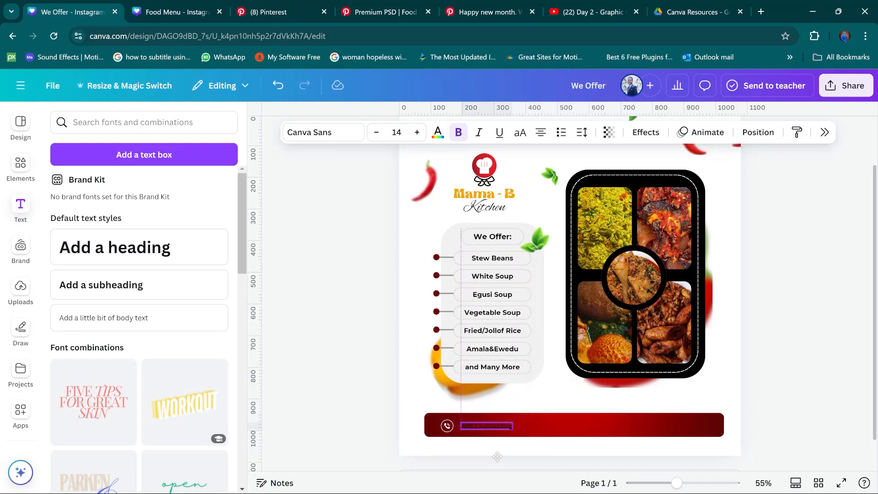
Step: Set the footer text's font to Montserrat and its color to white
click(314, 137)
click(313, 137)
click(313, 137)
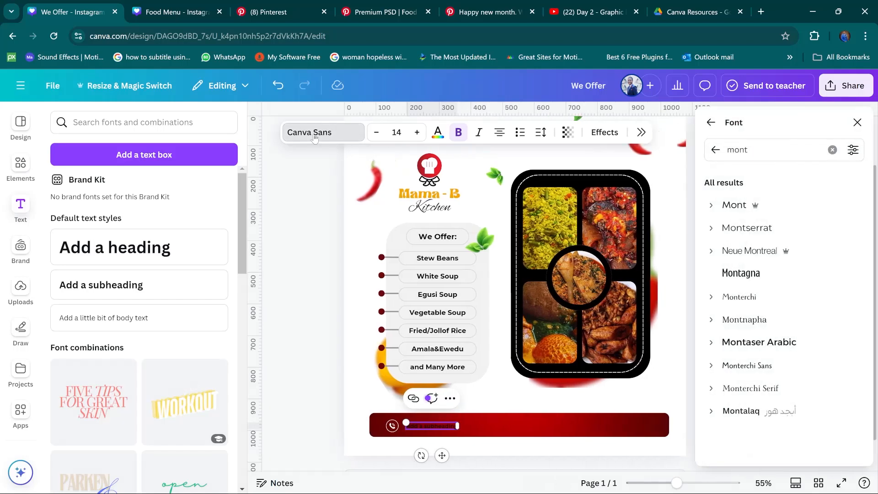
click(743, 228)
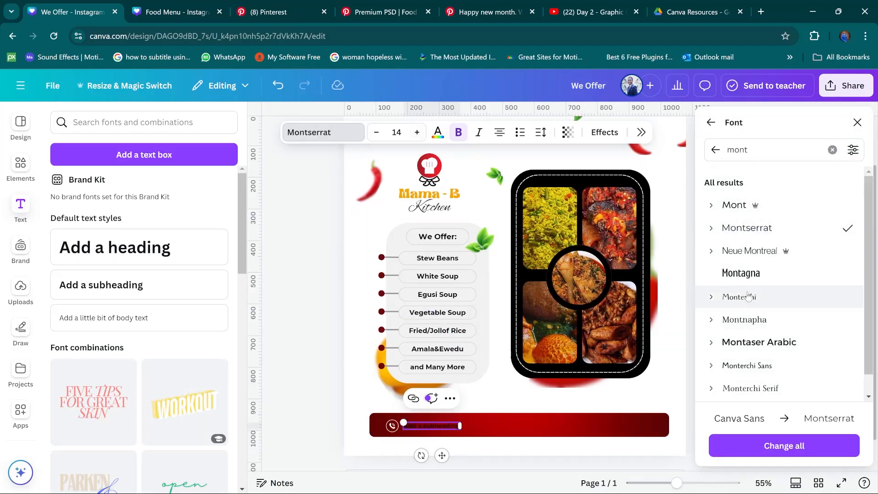
click(438, 132)
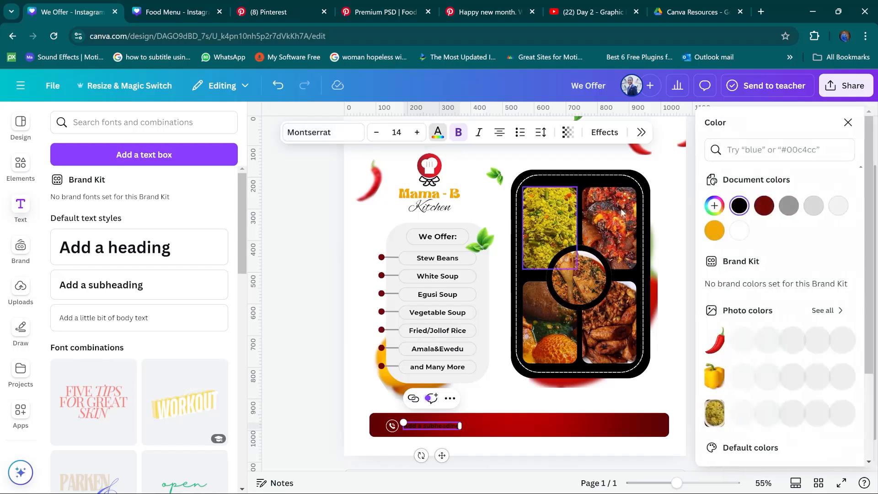
click(739, 231)
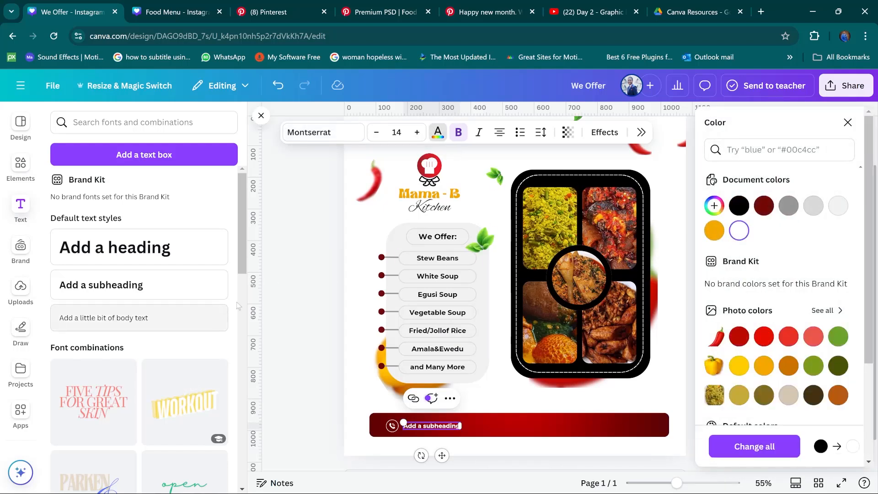
Step: Replace the footer placeholder text with the copied contact phone number
key(Escape)
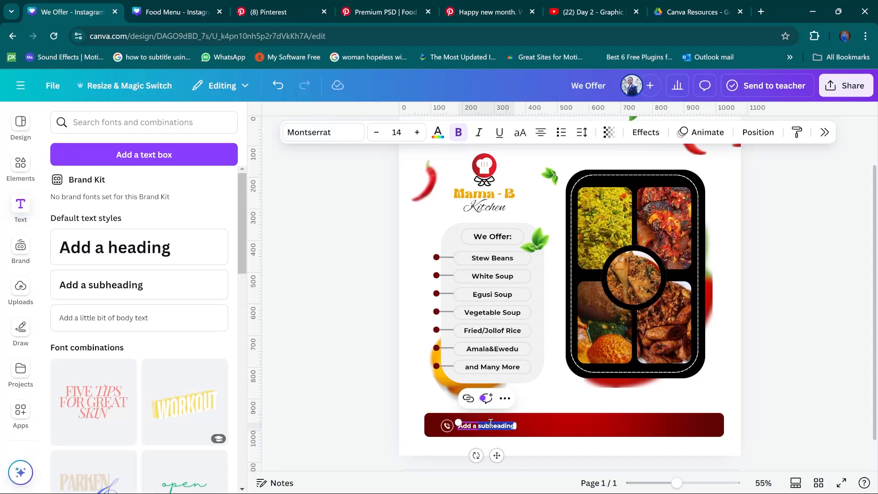
key(ctrl+v)
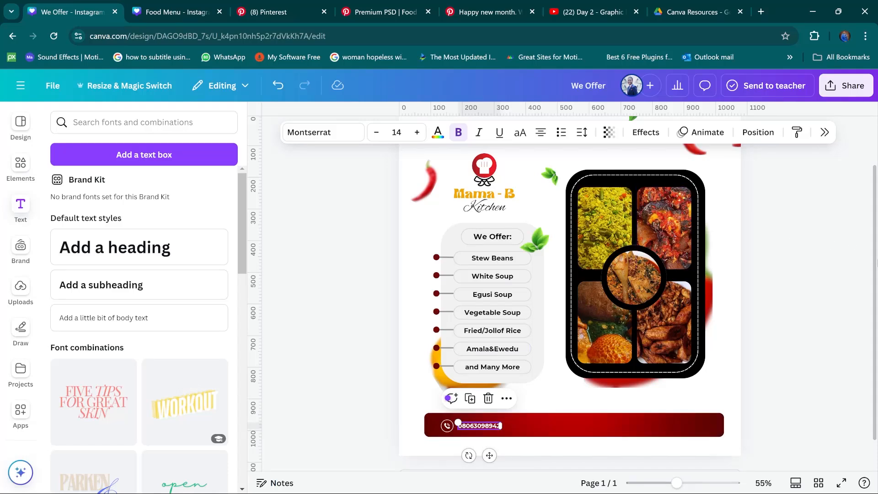
click(796, 255)
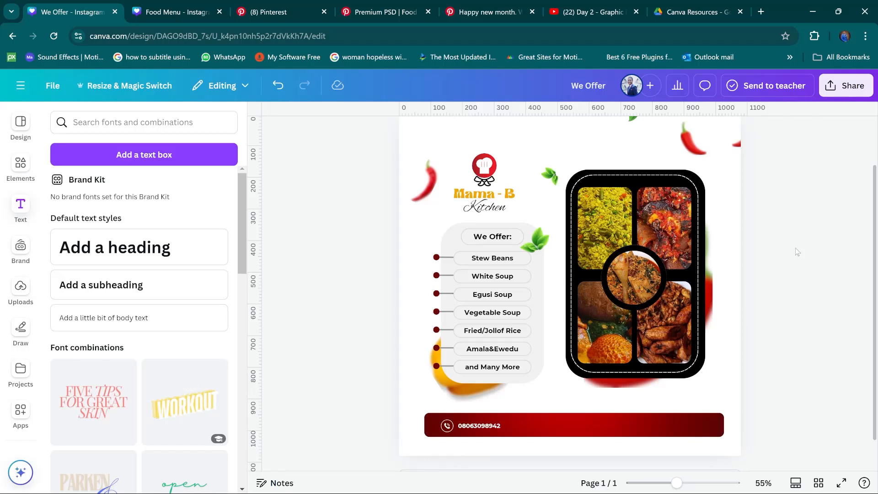
Step: Copy the footer's contact icons, phone numbers and e-mail from the Food Menu reference design and paste them into the We Offer design
click(177, 12)
click(340, 462)
shift+click(379, 463)
shift+click(407, 462)
shift+click(436, 463)
shift+click(473, 461)
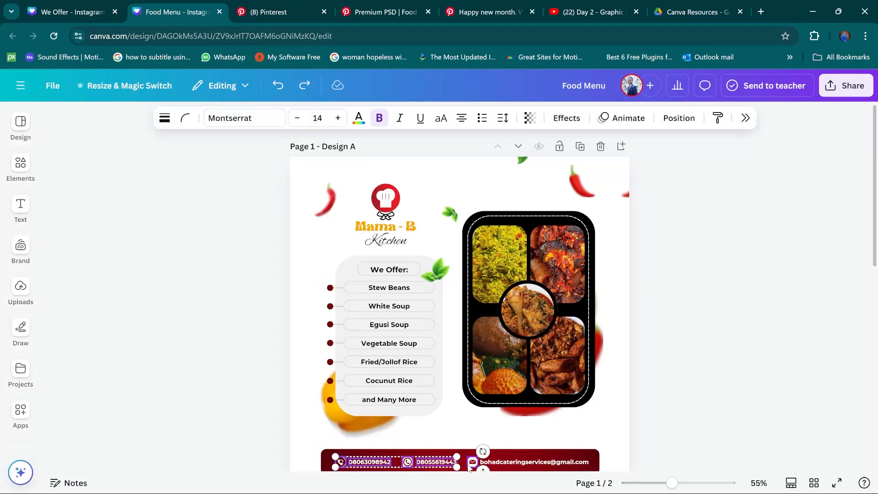
shift+click(513, 462)
click(100, 8)
key(ctrl+v)
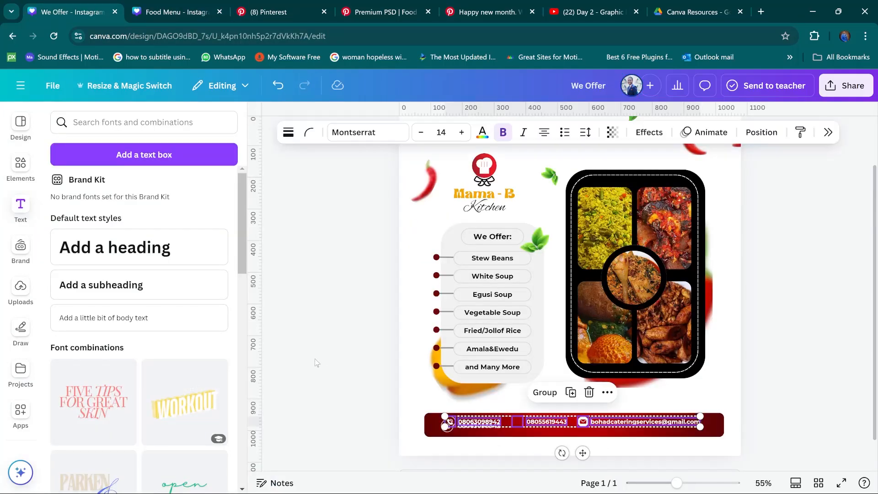
Step: Delete the earlier call icon and phone number that overlap the pasted contact details in the footer
click(315, 359)
click(447, 427)
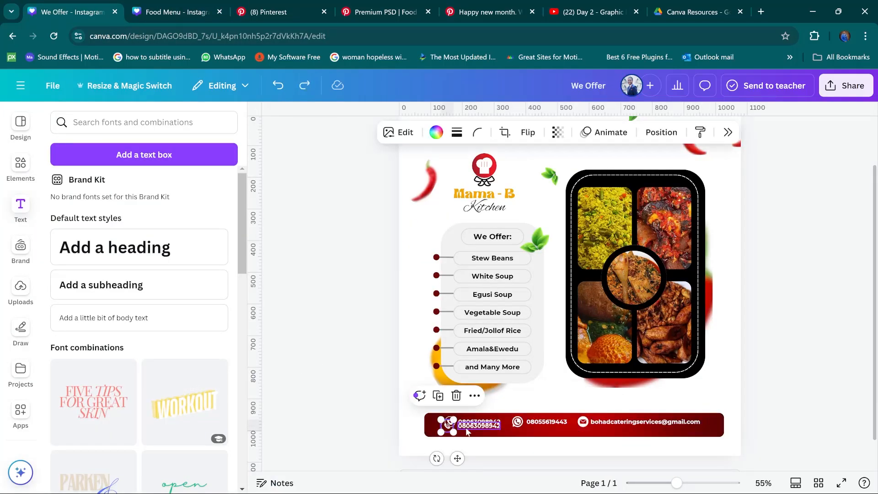
shift+click(466, 429)
key(Delete)
Step: Move all the contact icons and texts slightly down together to centre them vertically within the red footer bar
drag(790, 418, 450, 409)
shift+click(464, 397)
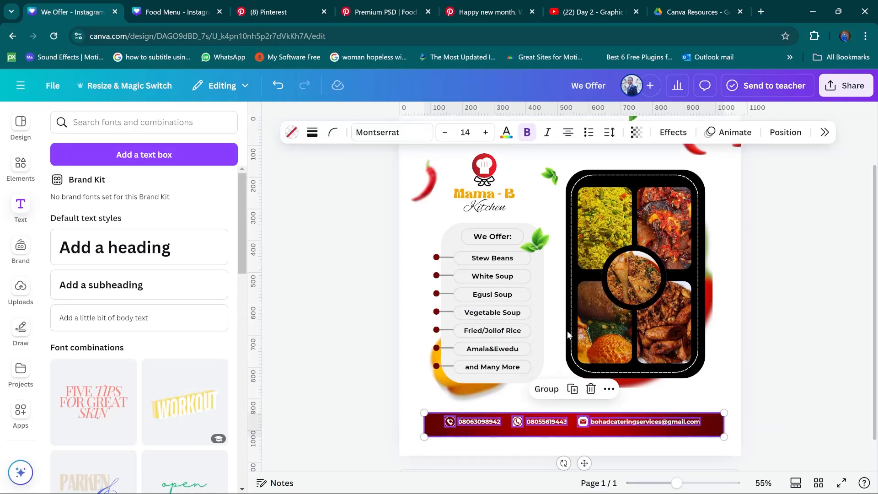
click(785, 132)
click(818, 292)
key(ctrl+z)
shift+click(387, 430)
drag(507, 428, 508, 432)
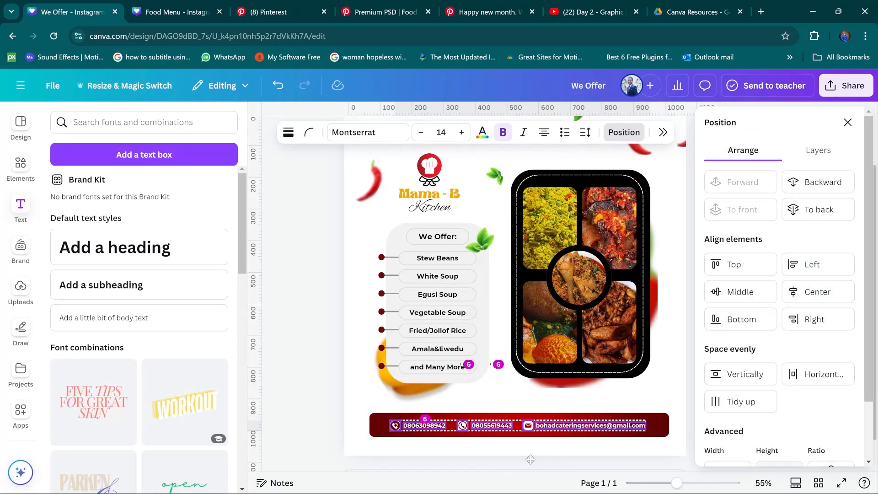
click(783, 304)
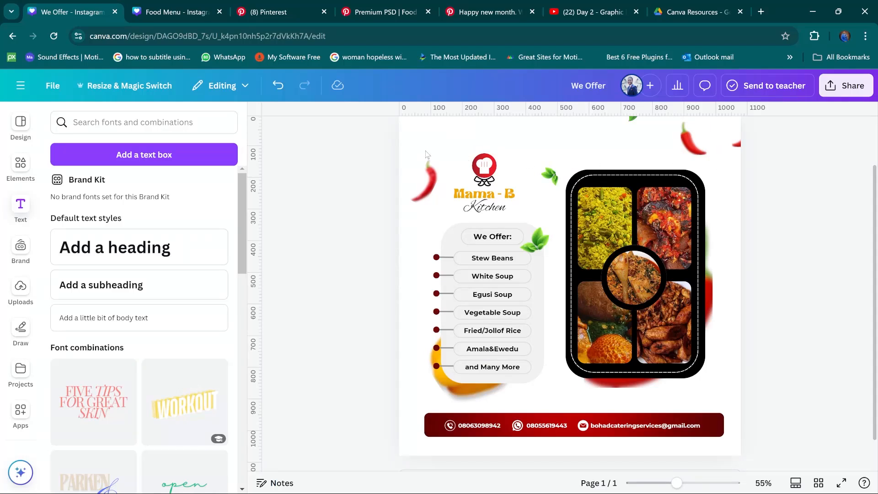
Step: Examine the flyer's overall layout, margins and alignment, including the black food tray, dashed outline, menu panel, list text and footer bar
drag(712, 184, 747, 397)
click(810, 342)
drag(423, 148, 729, 448)
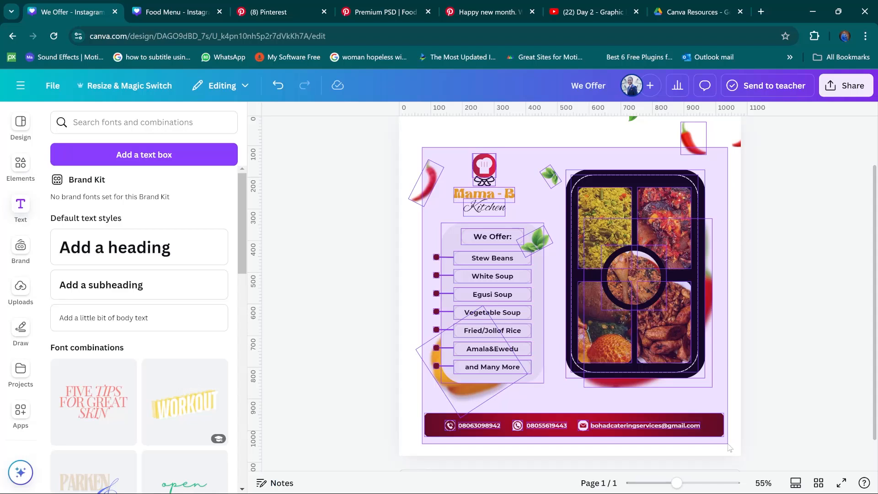
drag(730, 448, 730, 448)
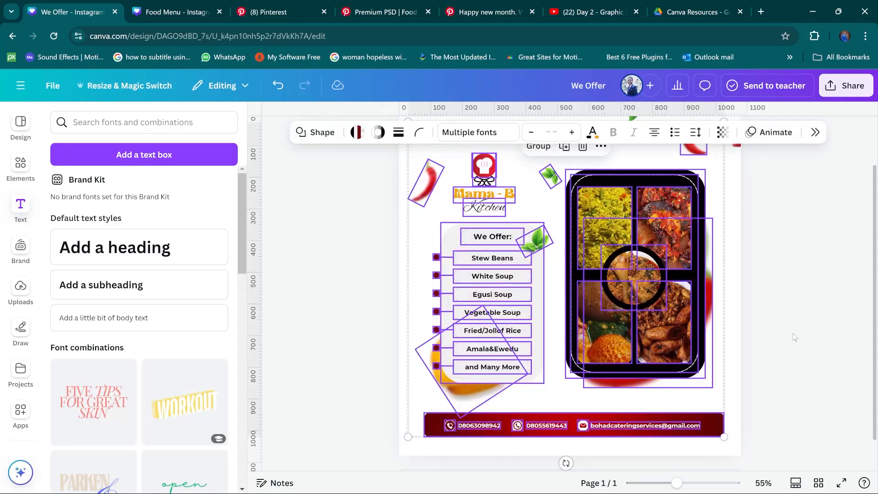
click(776, 223)
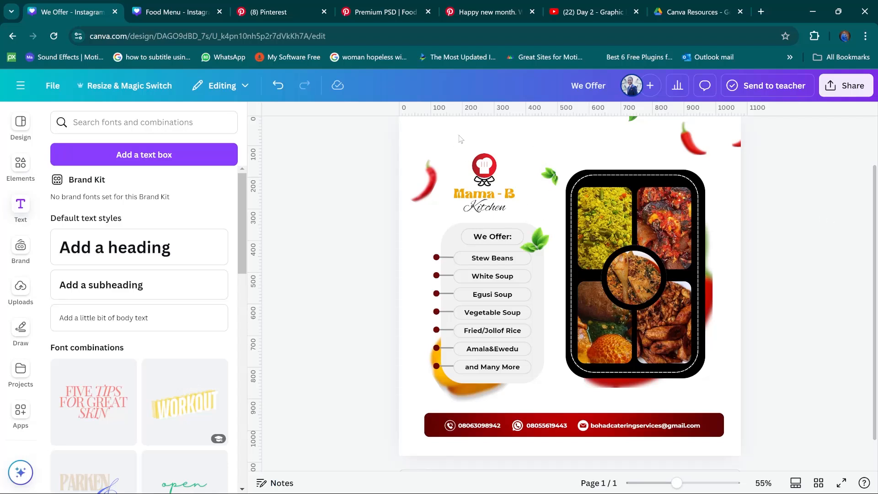
click(703, 188)
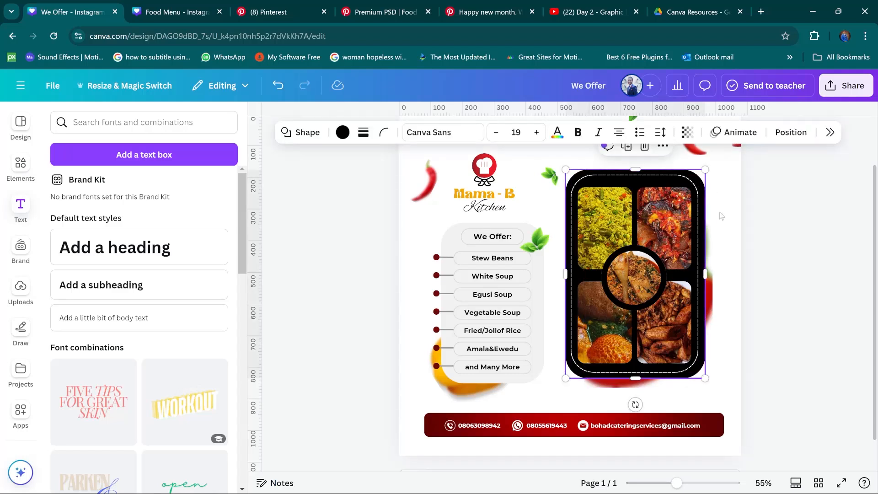
click(674, 177)
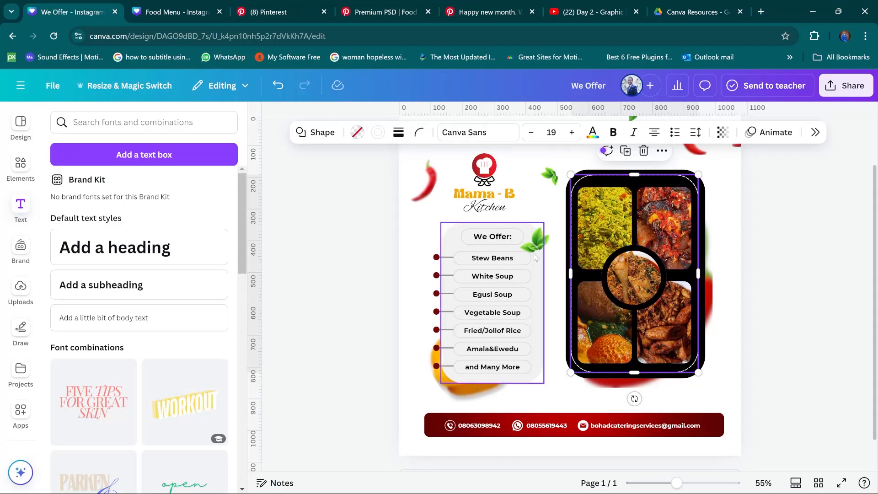
click(584, 171)
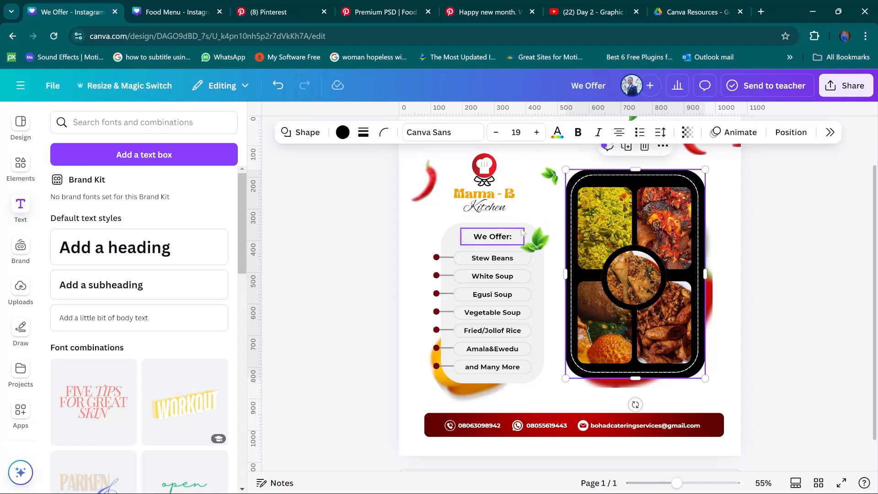
click(544, 302)
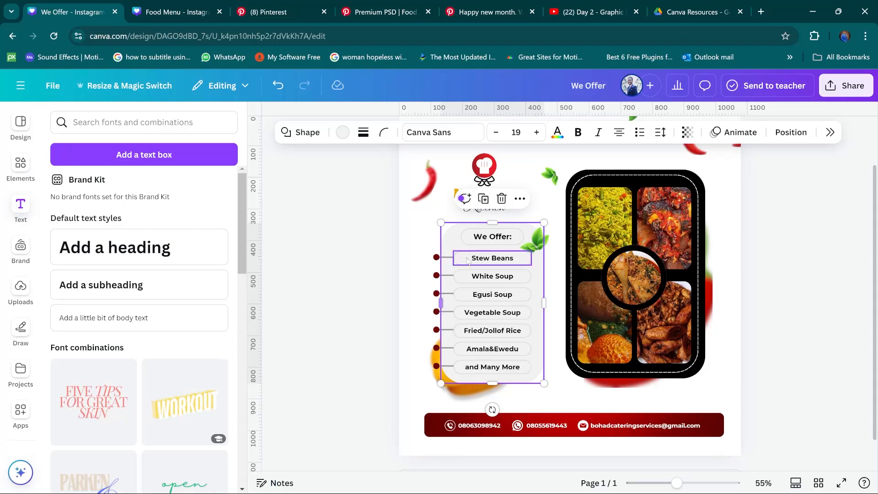
click(435, 256)
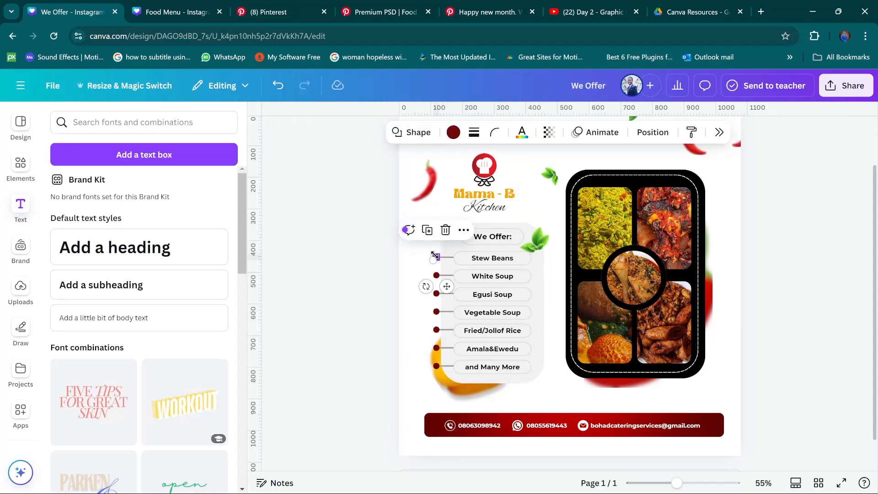
click(779, 336)
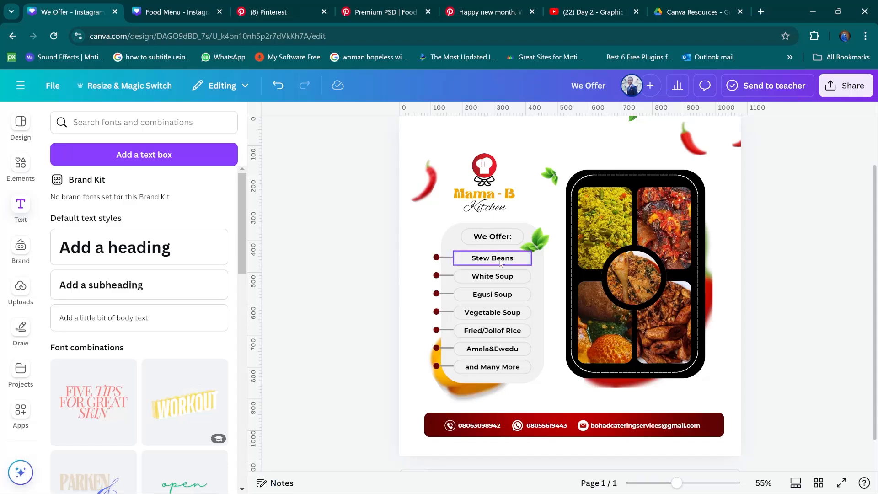
click(526, 264)
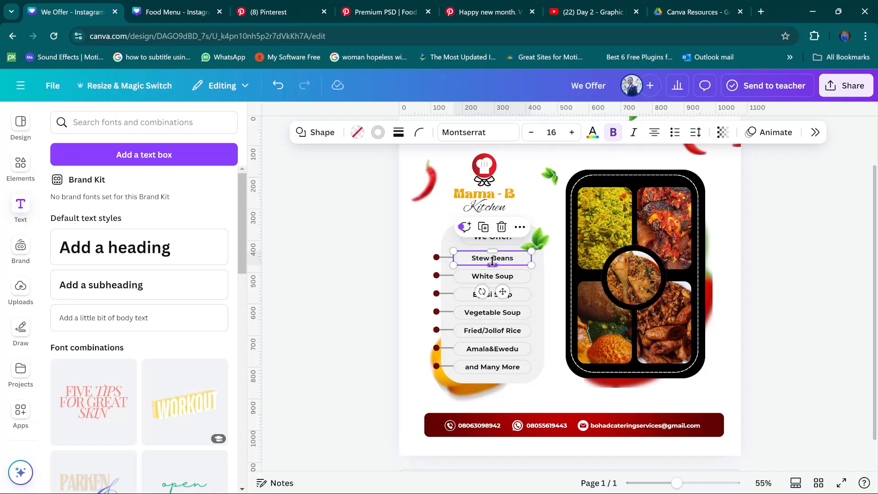
click(507, 241)
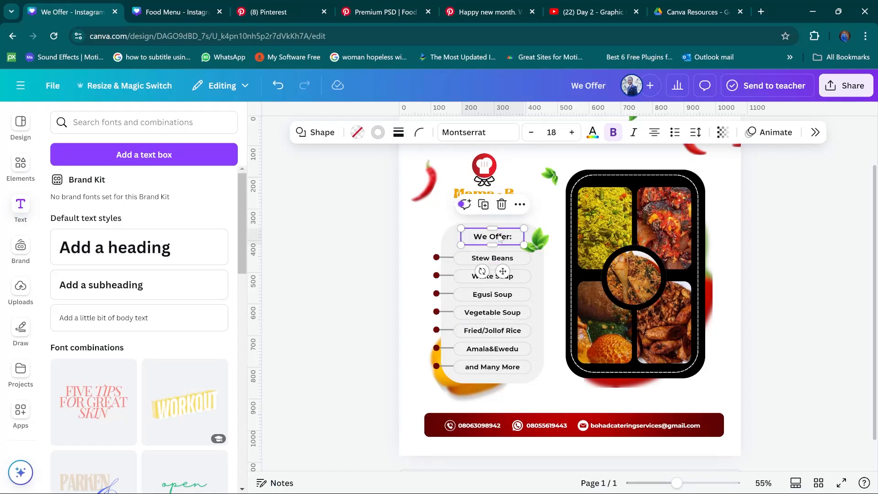
click(502, 257)
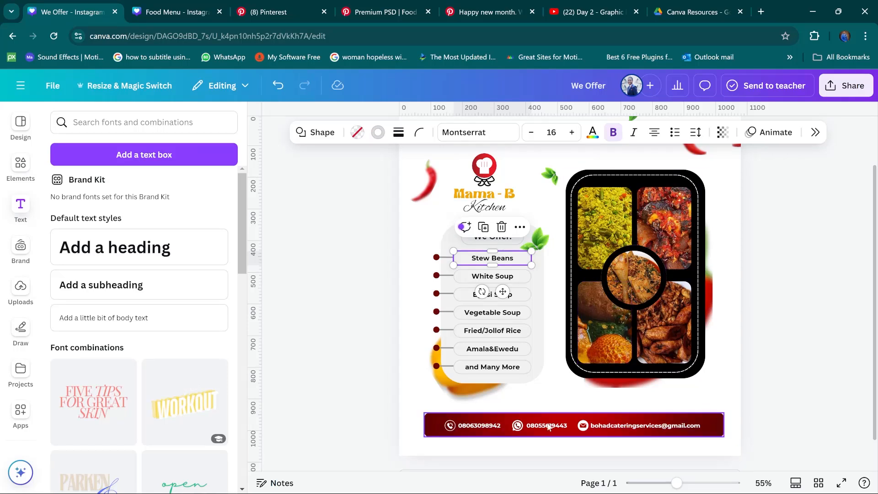
click(721, 420)
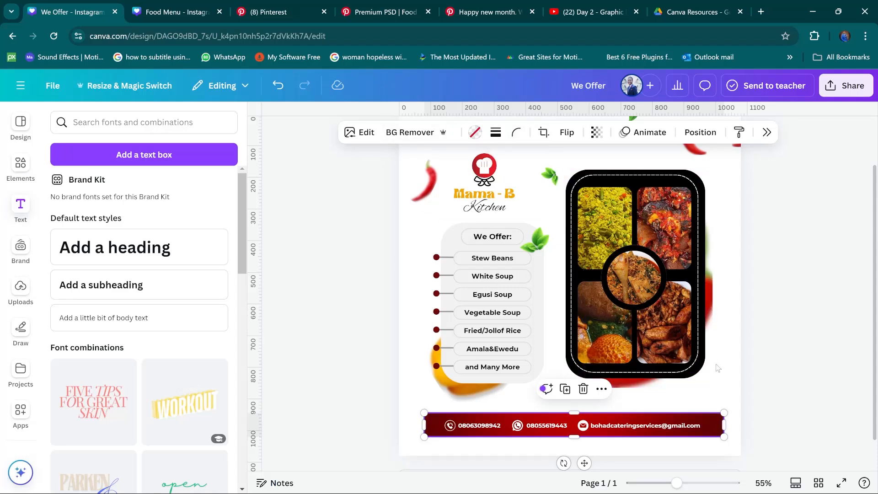
click(800, 366)
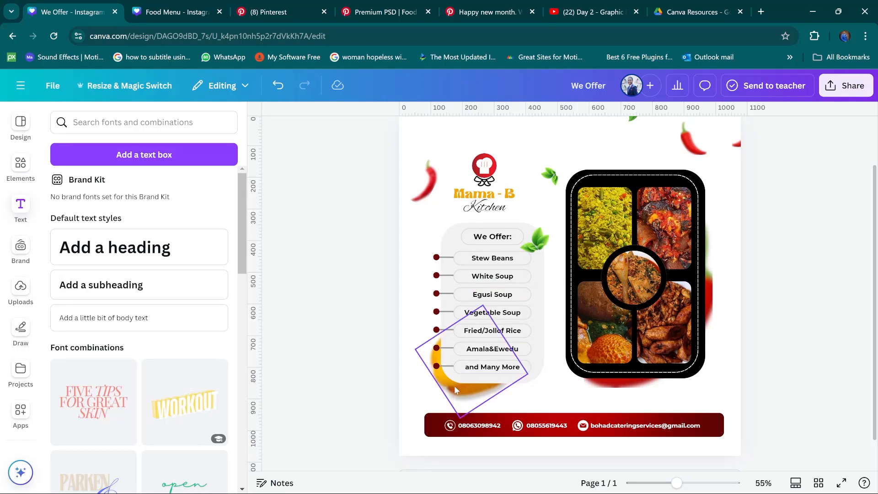
Step: Examine the placement of the blurred pepper, chili and leaf decorations around the menu panel, food tray and page edges
click(470, 386)
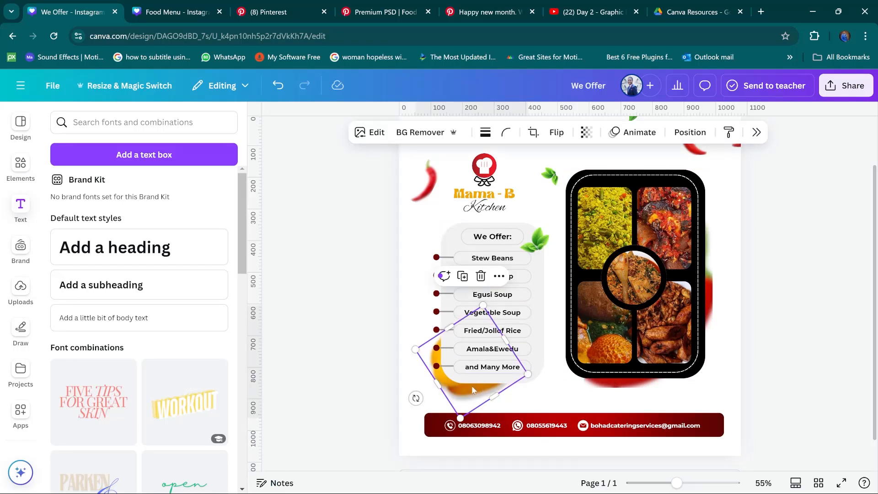
click(614, 384)
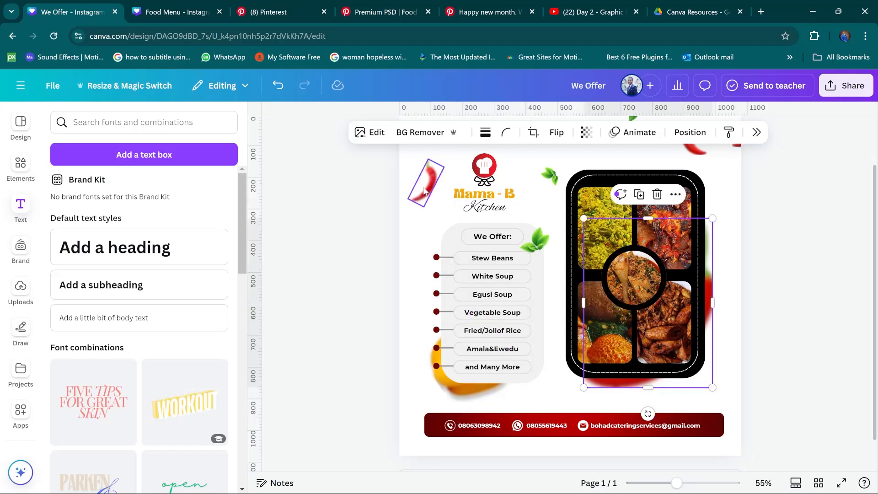
click(425, 191)
click(693, 150)
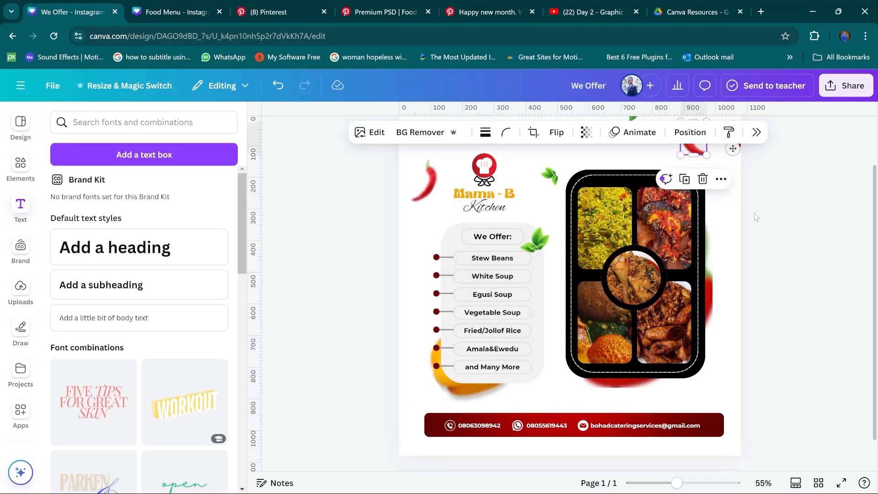
scroll(795, 237, up, 2)
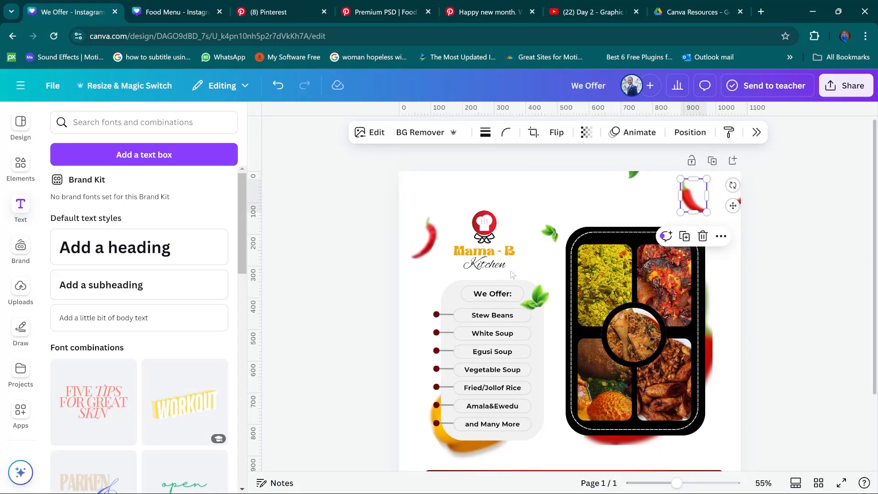
click(633, 176)
scroll(775, 281, down, 3)
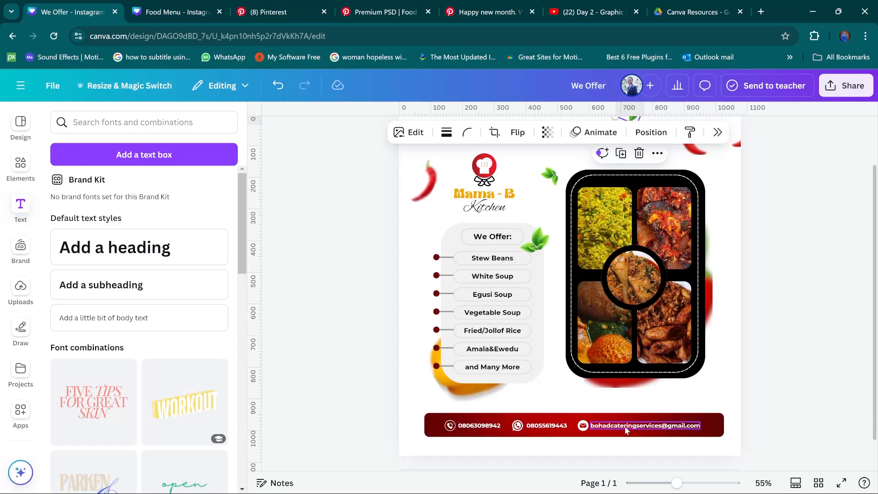
scroll(590, 406, up, 1)
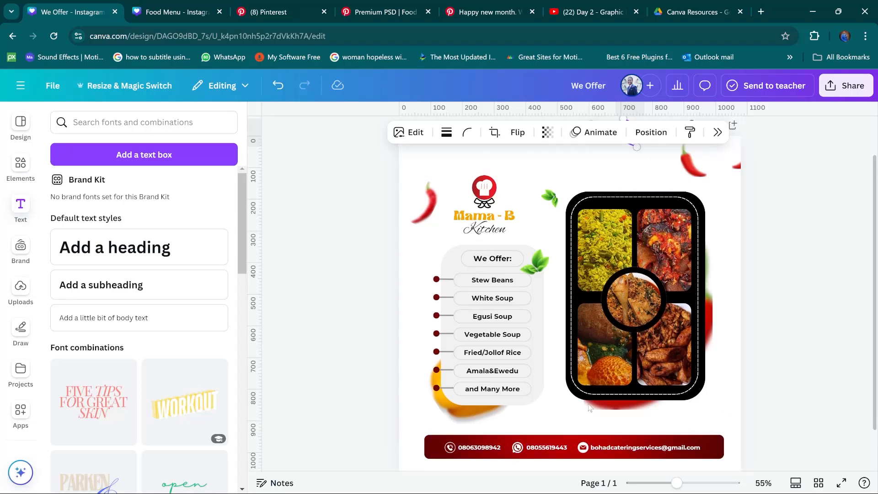
scroll(622, 387, down, 1)
click(783, 279)
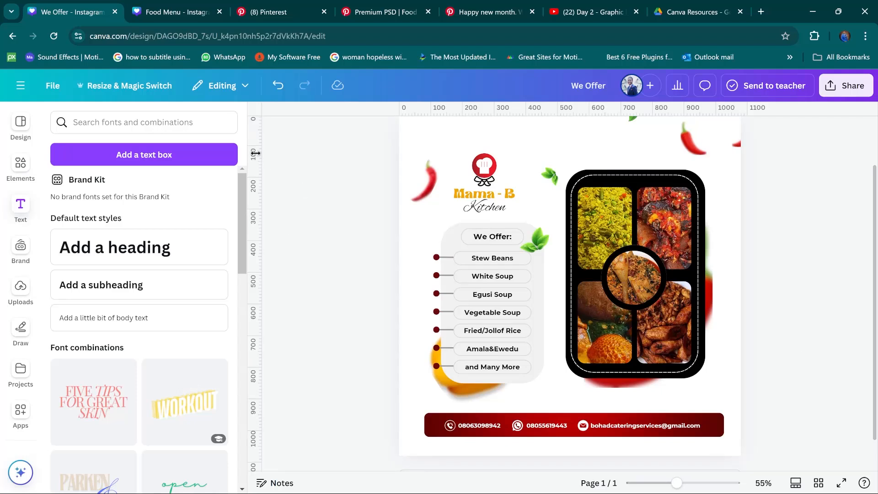
Step: Compare the flyer with the Food Menu reference design and return to the We Offer design
click(20, 207)
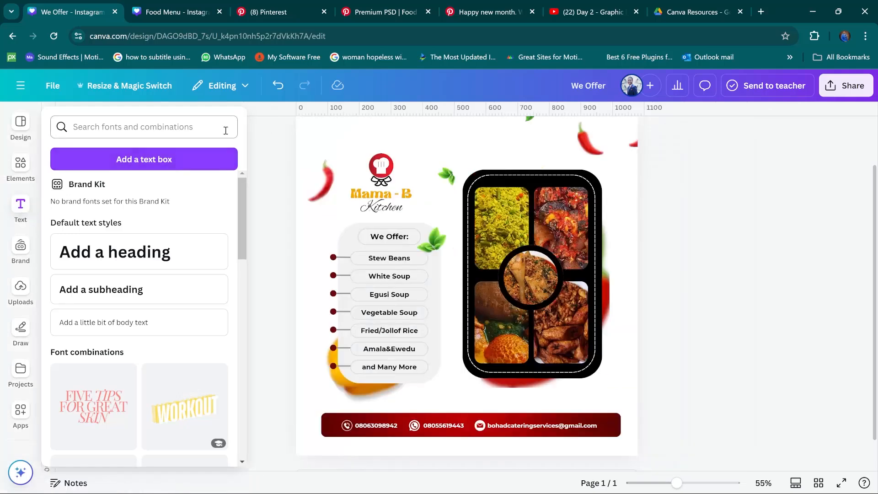
click(181, 12)
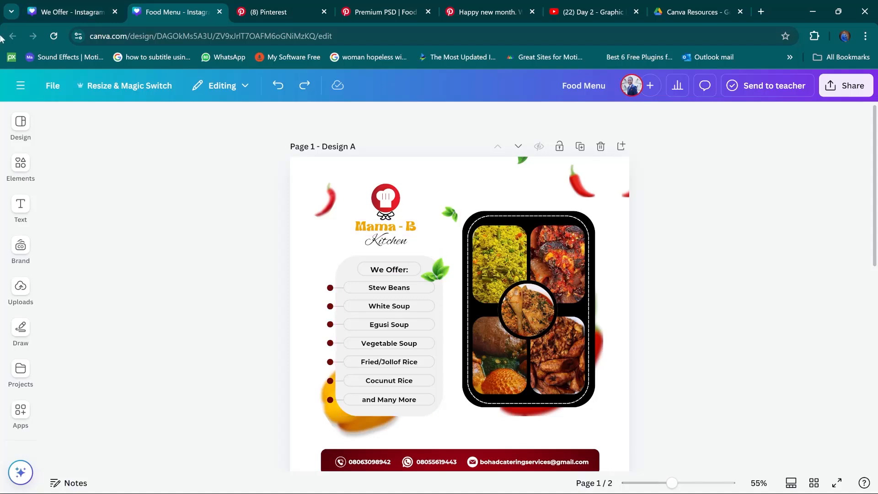
click(63, 16)
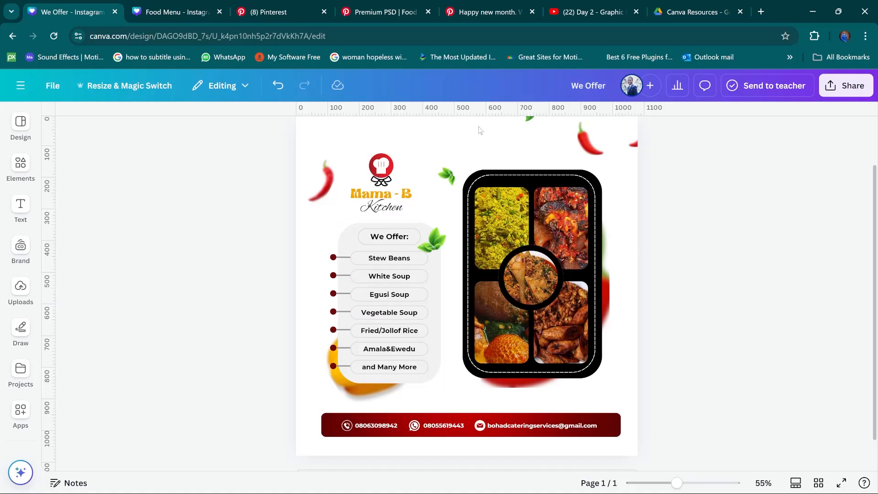
Step: Replace the previous call icon search with a search for "sand texture" photos
click(443, 148)
click(20, 247)
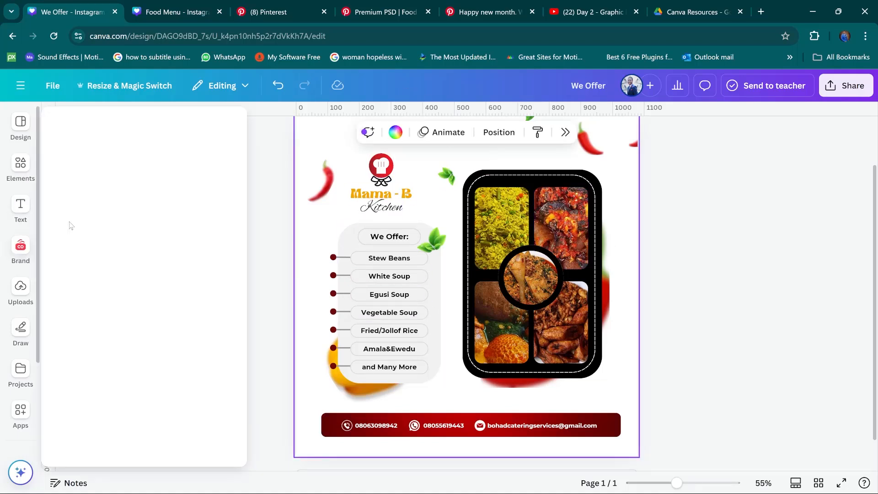
click(21, 207)
click(21, 166)
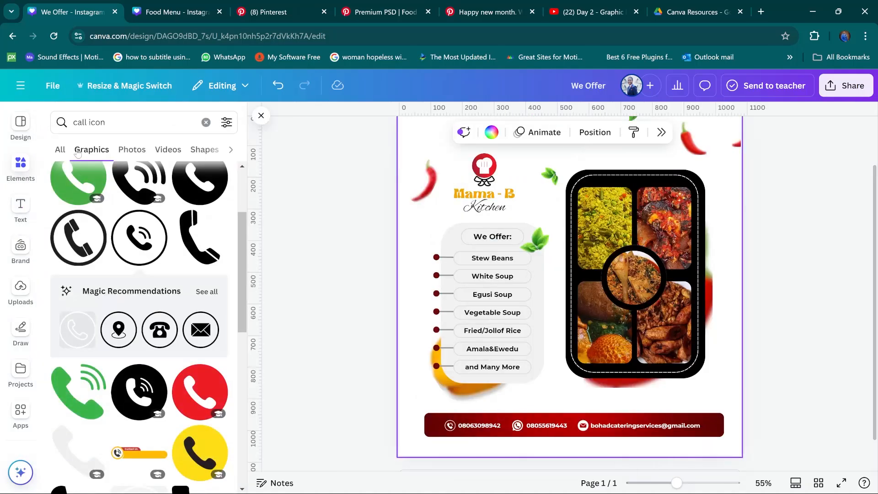
click(206, 122)
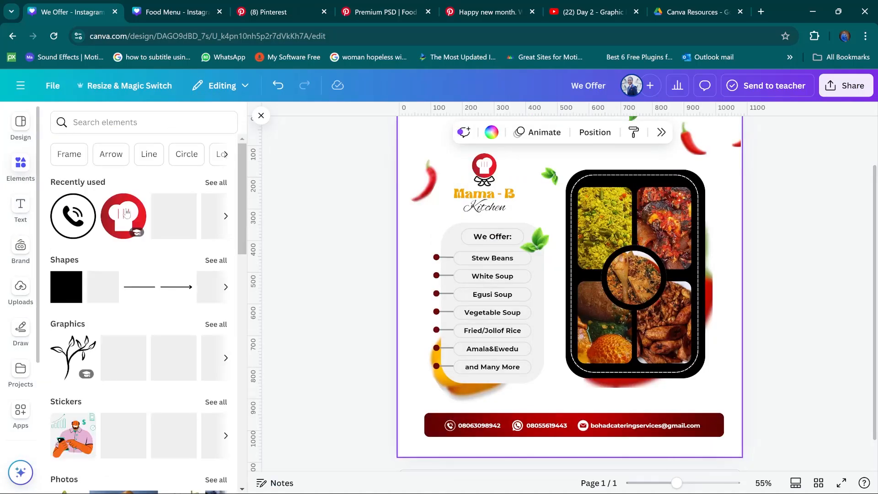
click(108, 123)
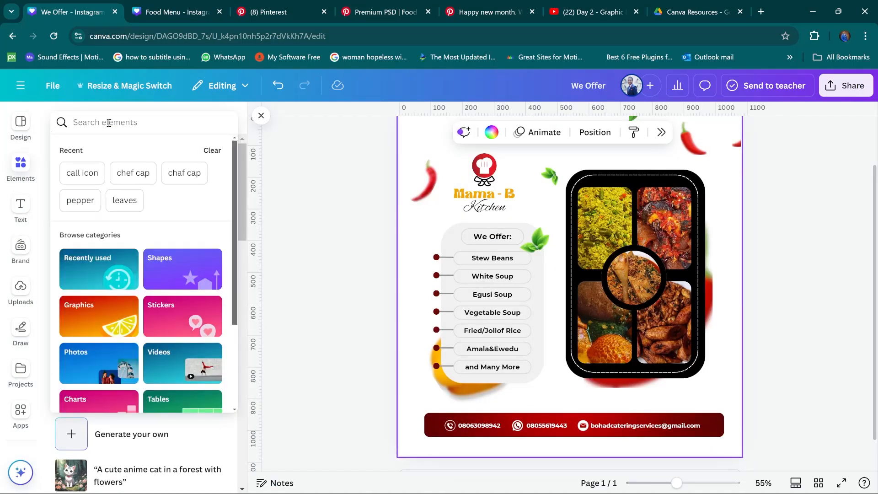
text(sand texture)
key(Return)
scroll(175, 230, down, 3)
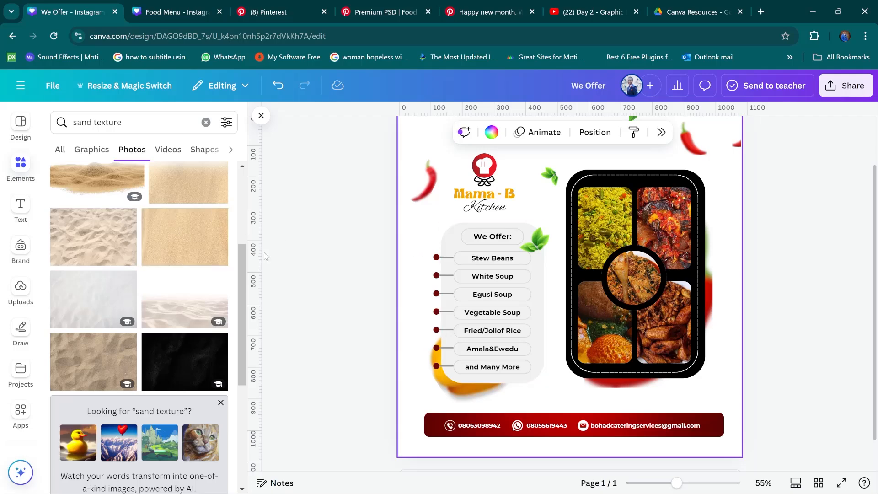
Step: Add the plain golden sand photo to the flyer and enlarge it to cover the whole page
click(185, 237)
drag(434, 250, 399, 228)
drag(707, 228, 757, 229)
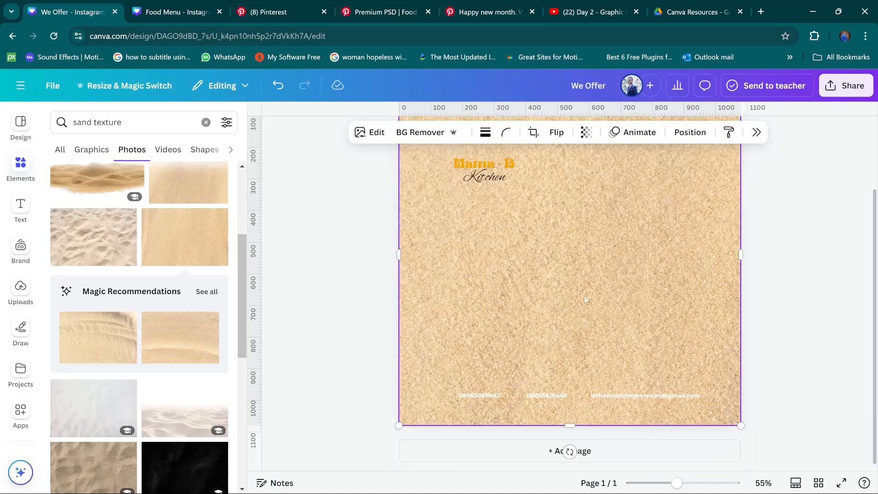
Step: Send the sand photo to the back, behind all the other flyer elements
right_click(585, 295)
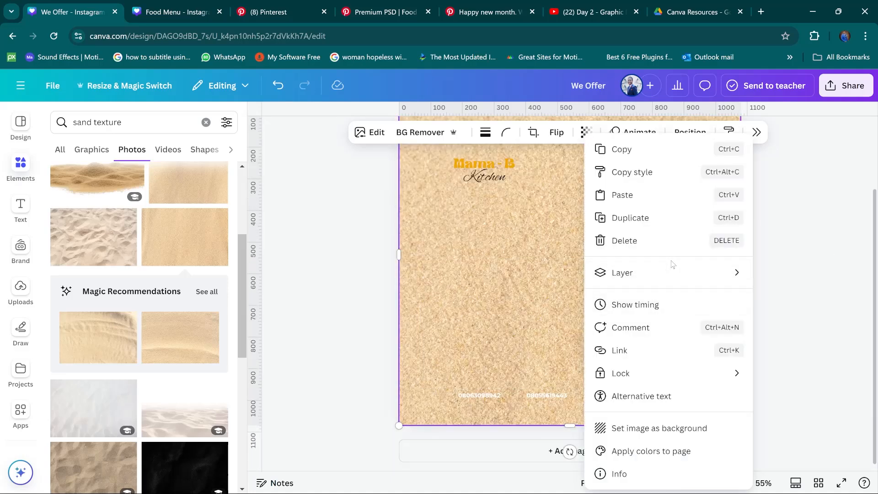
mouse_move(674, 271)
click(475, 341)
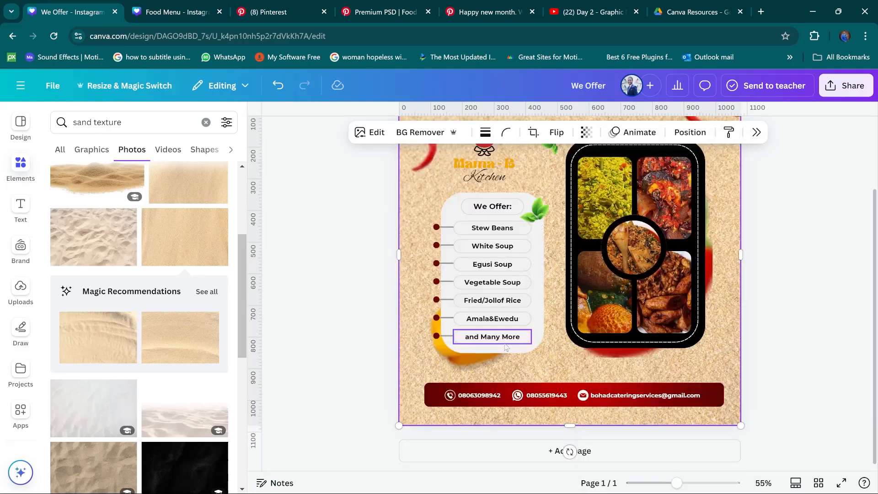
Step: Lower the sand photo's opacity so that it forms only a very faint background texture
scroll(562, 317, up, 3)
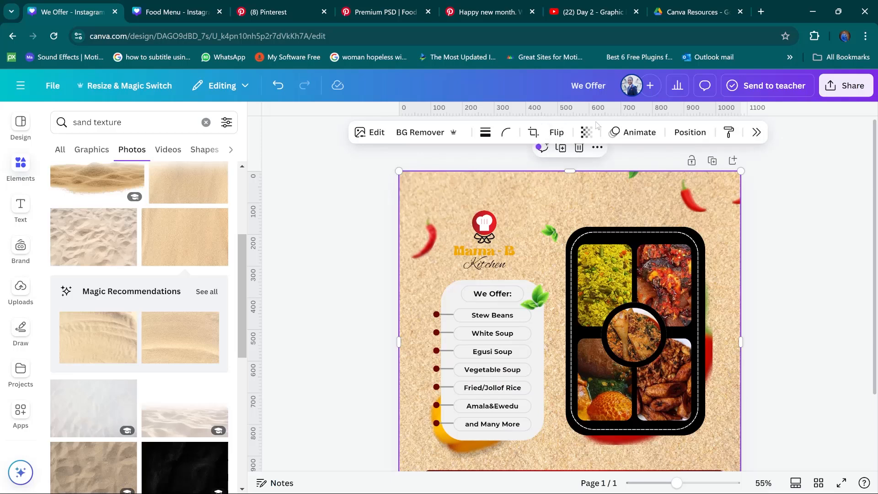
click(587, 134)
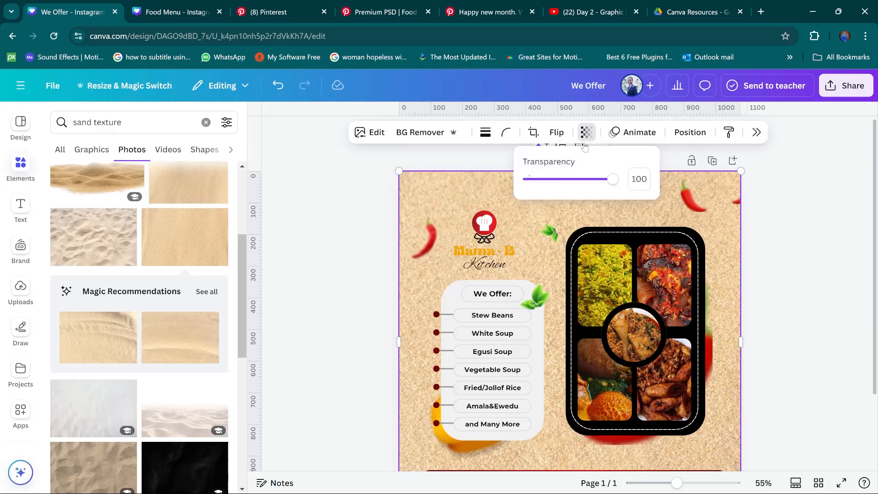
double_click(649, 183)
click(650, 181)
key(Return)
scroll(789, 320, down, 2)
click(793, 313)
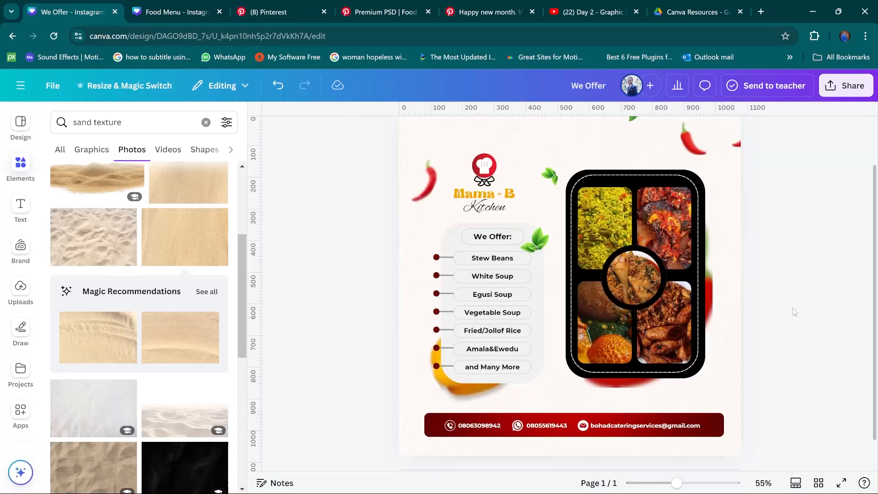
Step: Review the flyer with the faint sand background, and delete the sand photo from the page
scroll(797, 293, up, 2)
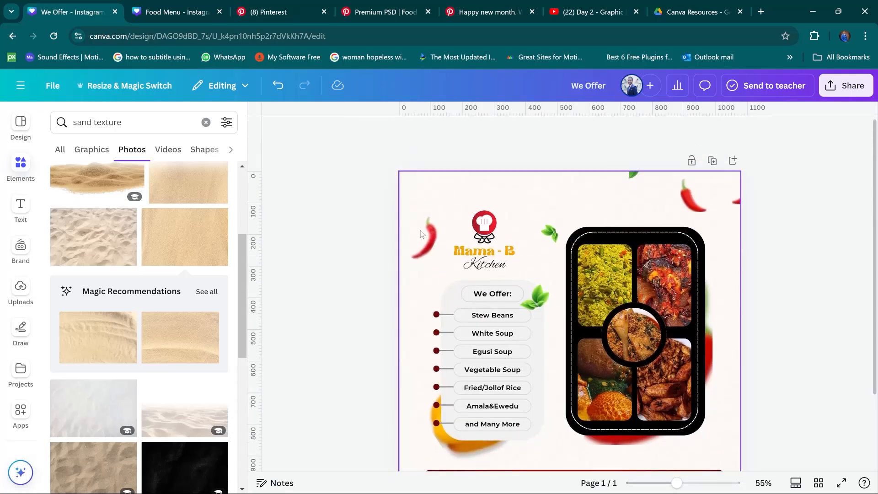
scroll(779, 257, down, 2)
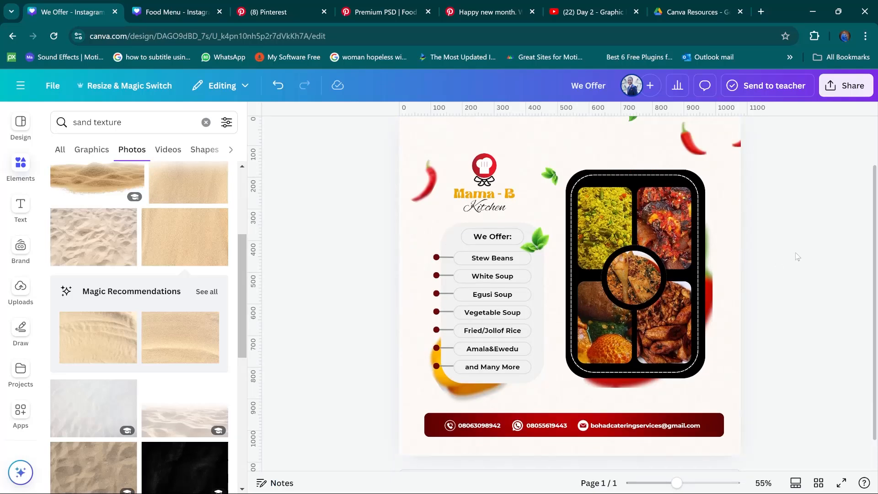
scroll(797, 256, up, 2)
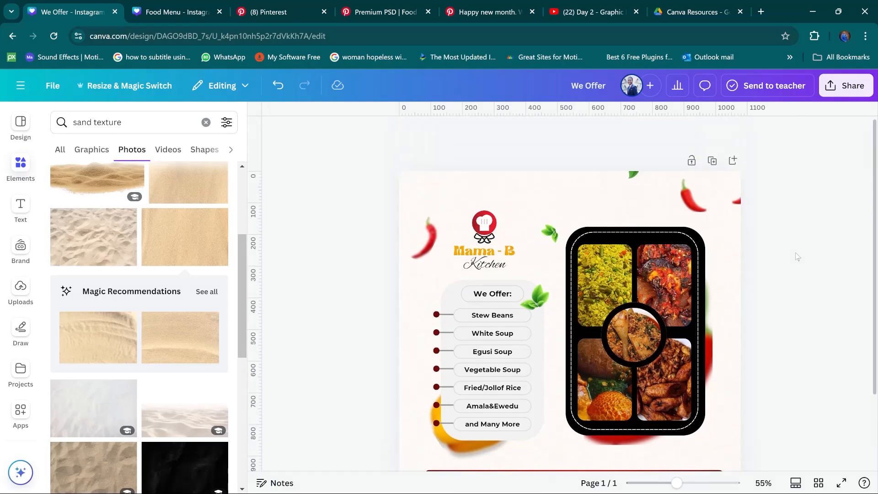
click(568, 205)
click(579, 148)
scroll(776, 236, down, 2)
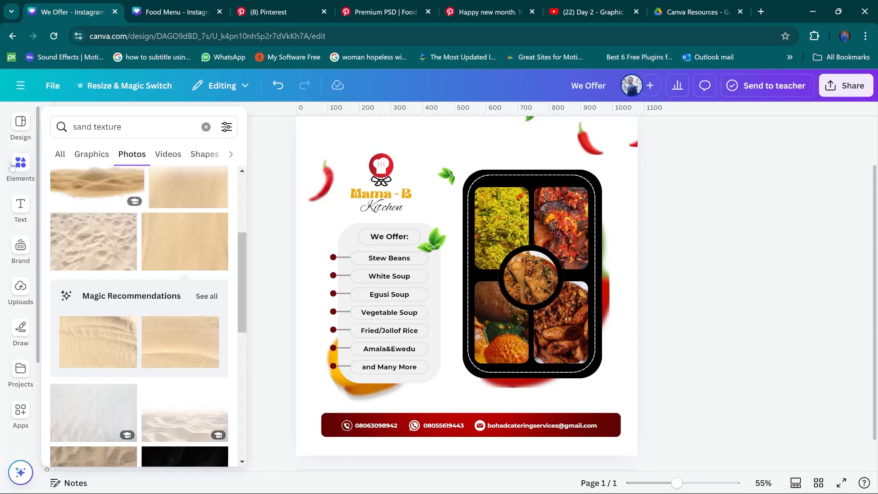
Step: Clear the workspace by closing the sand texture search results and hiding the rulers, and review the whole flyer
click(263, 117)
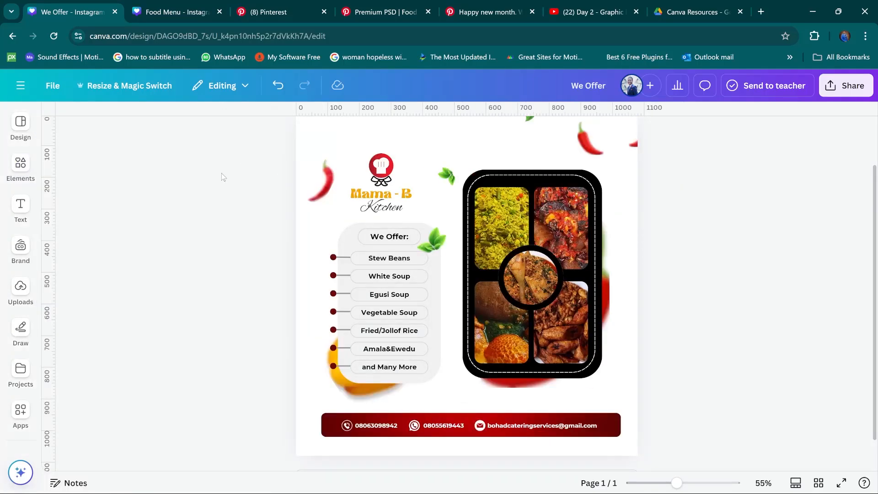
key(shift+r)
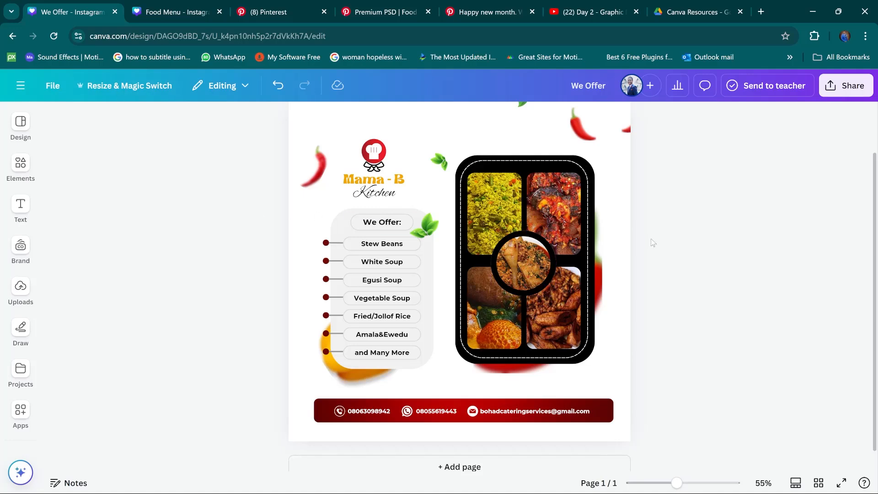
scroll(741, 274, up, 2)
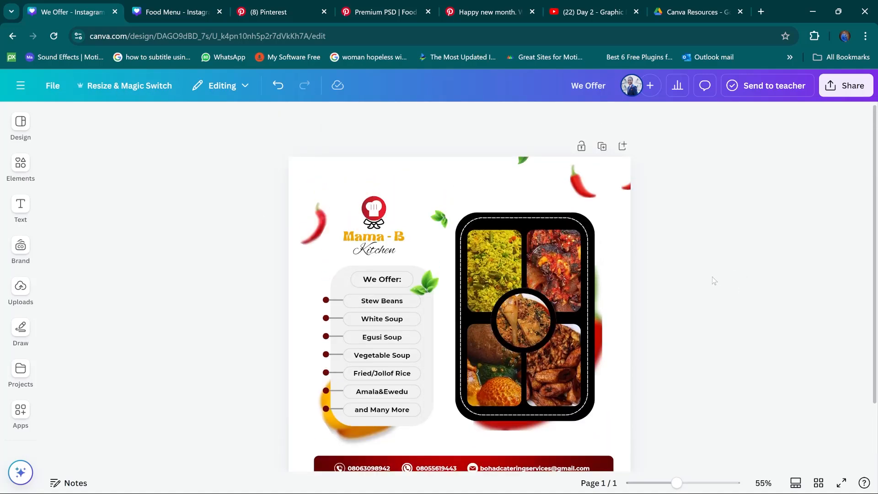
scroll(712, 280, down, 2)
scroll(712, 278, up, 2)
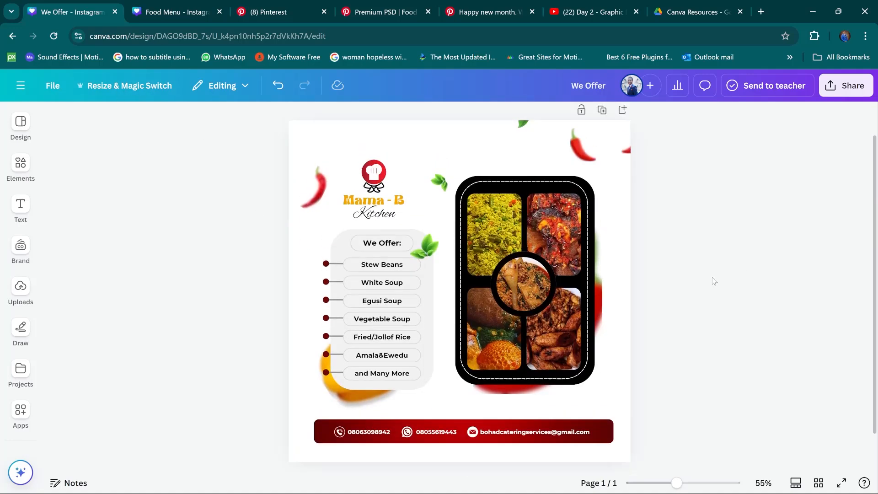